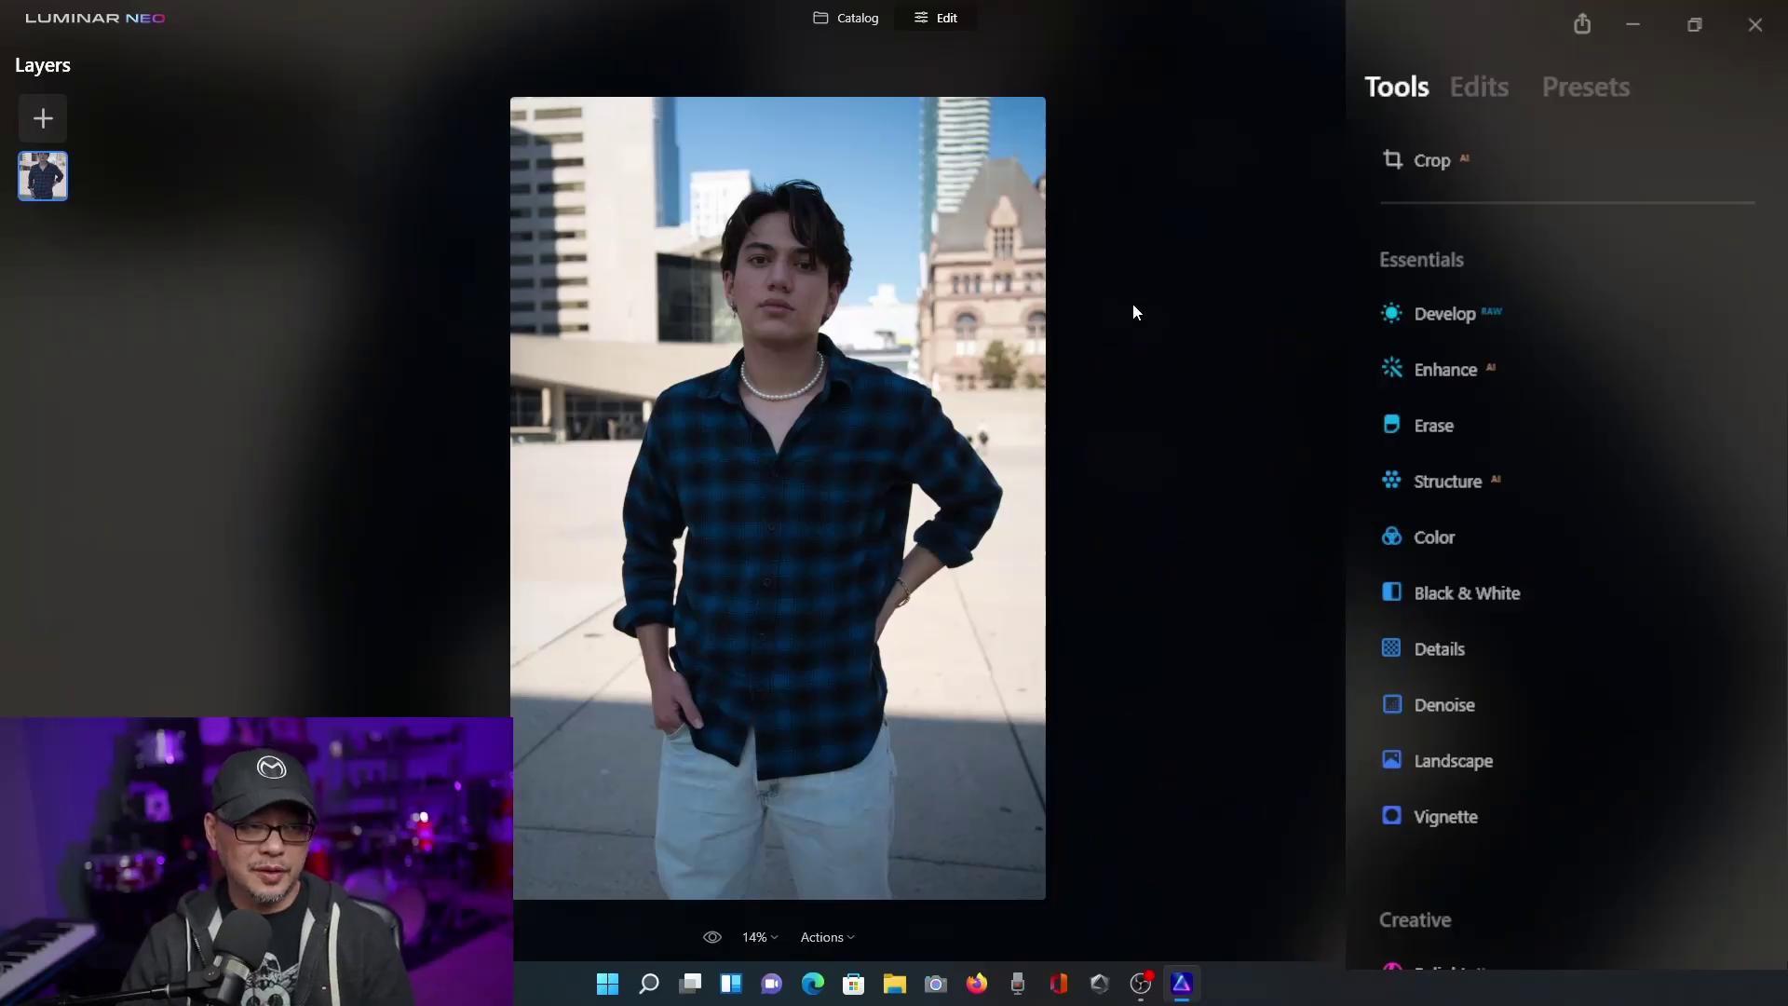
- Crop the portrait slightly tighter from the top at its Original ratio and apply it
click(1467, 165)
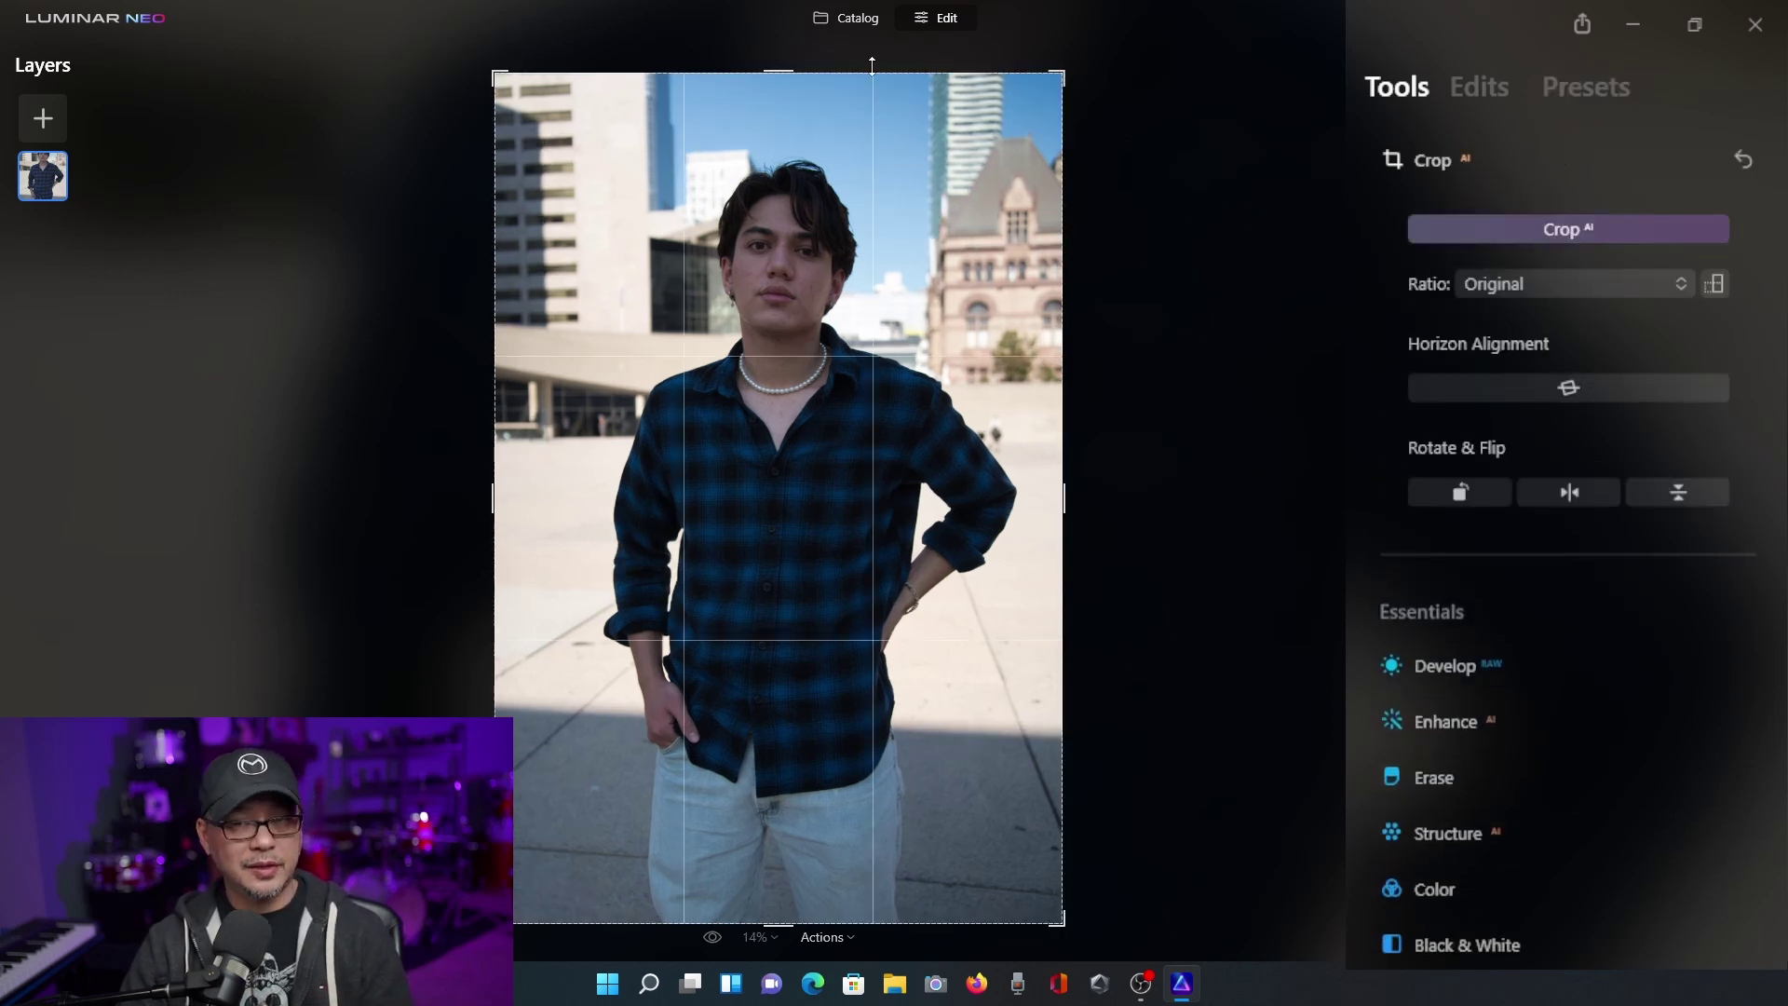
drag(782, 77, 782, 118)
key(Return)
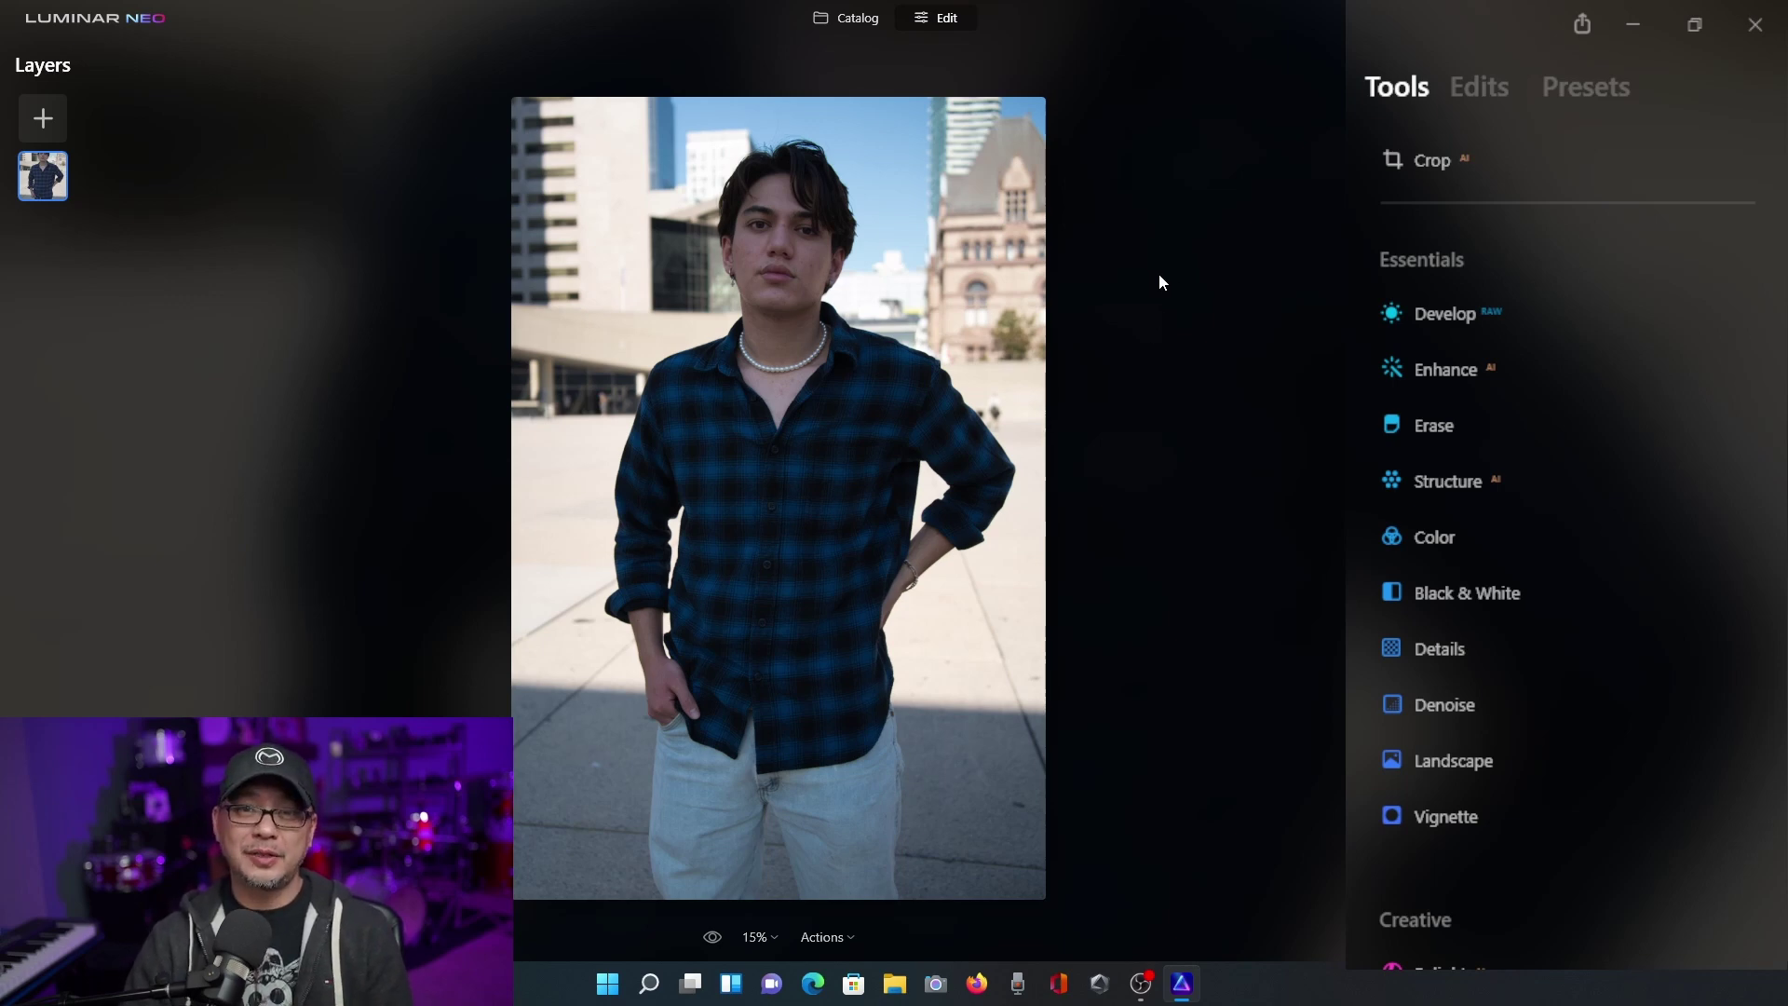
- Zoom in with Erase and remove the dark blur beside the man's shoulder
click(1434, 425)
key(ctrl+equal)
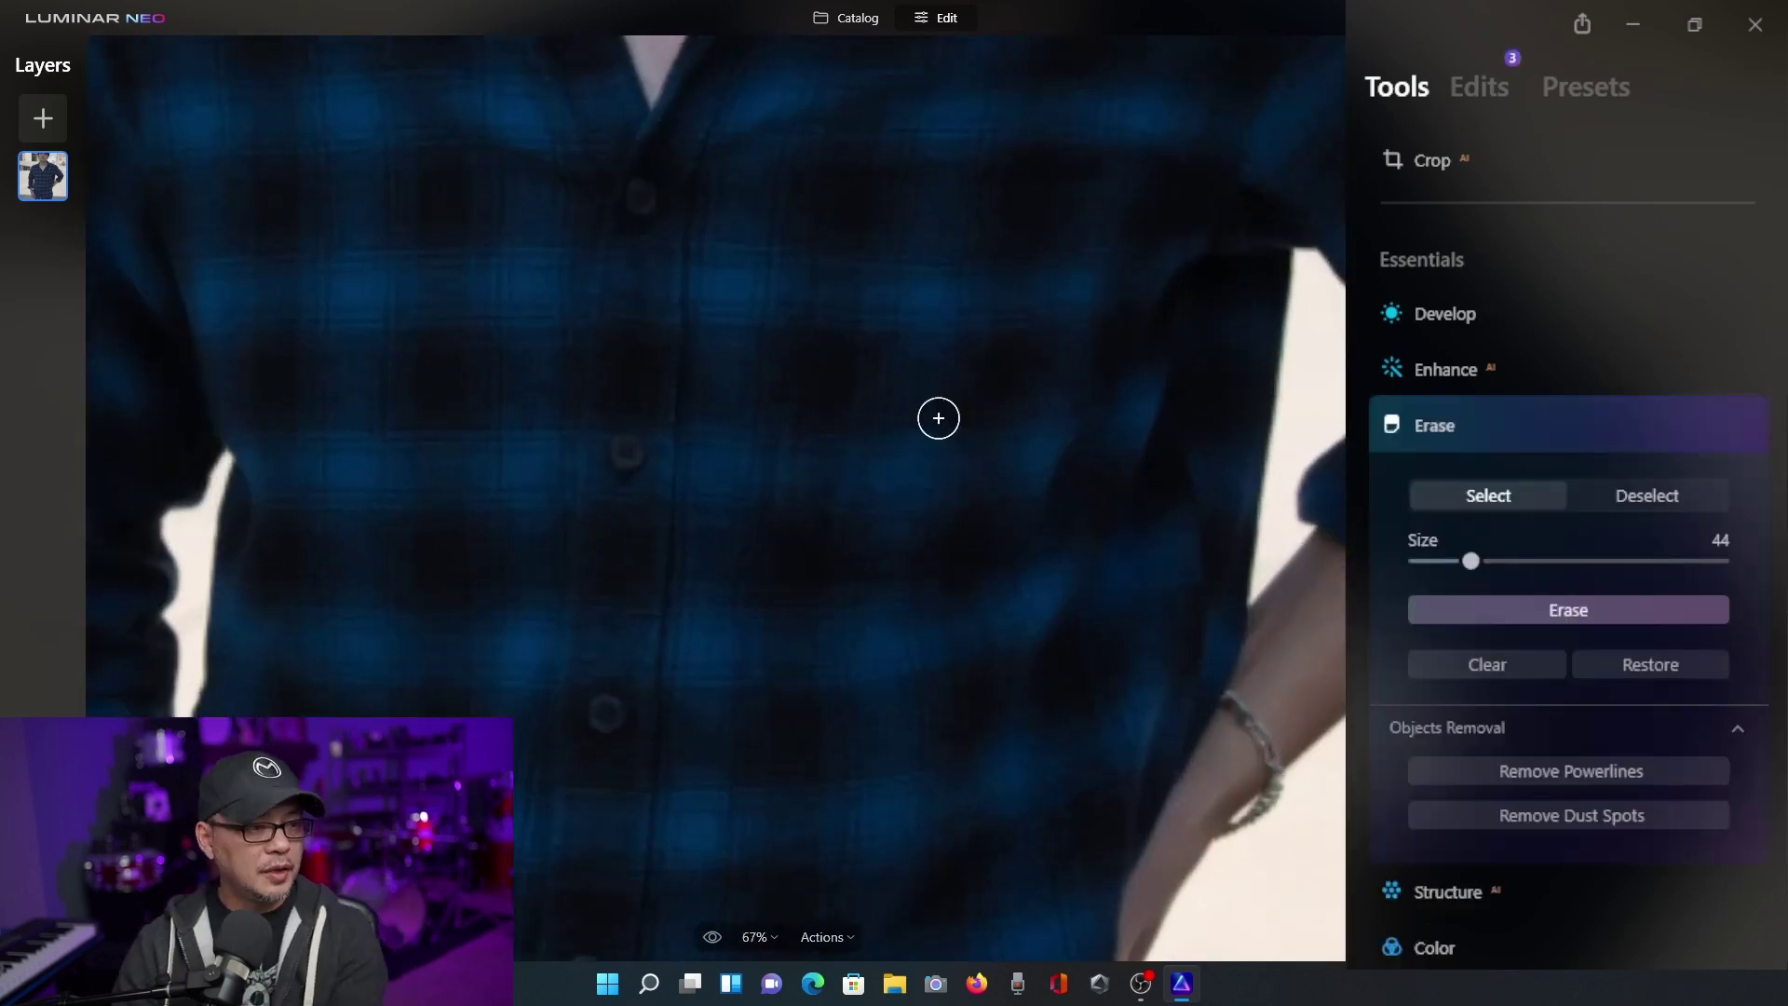
key(ctrl+equal)
drag(1230, 239, 664, 655)
scroll(1341, 519, up, 3)
drag(1342, 519, 794, 651)
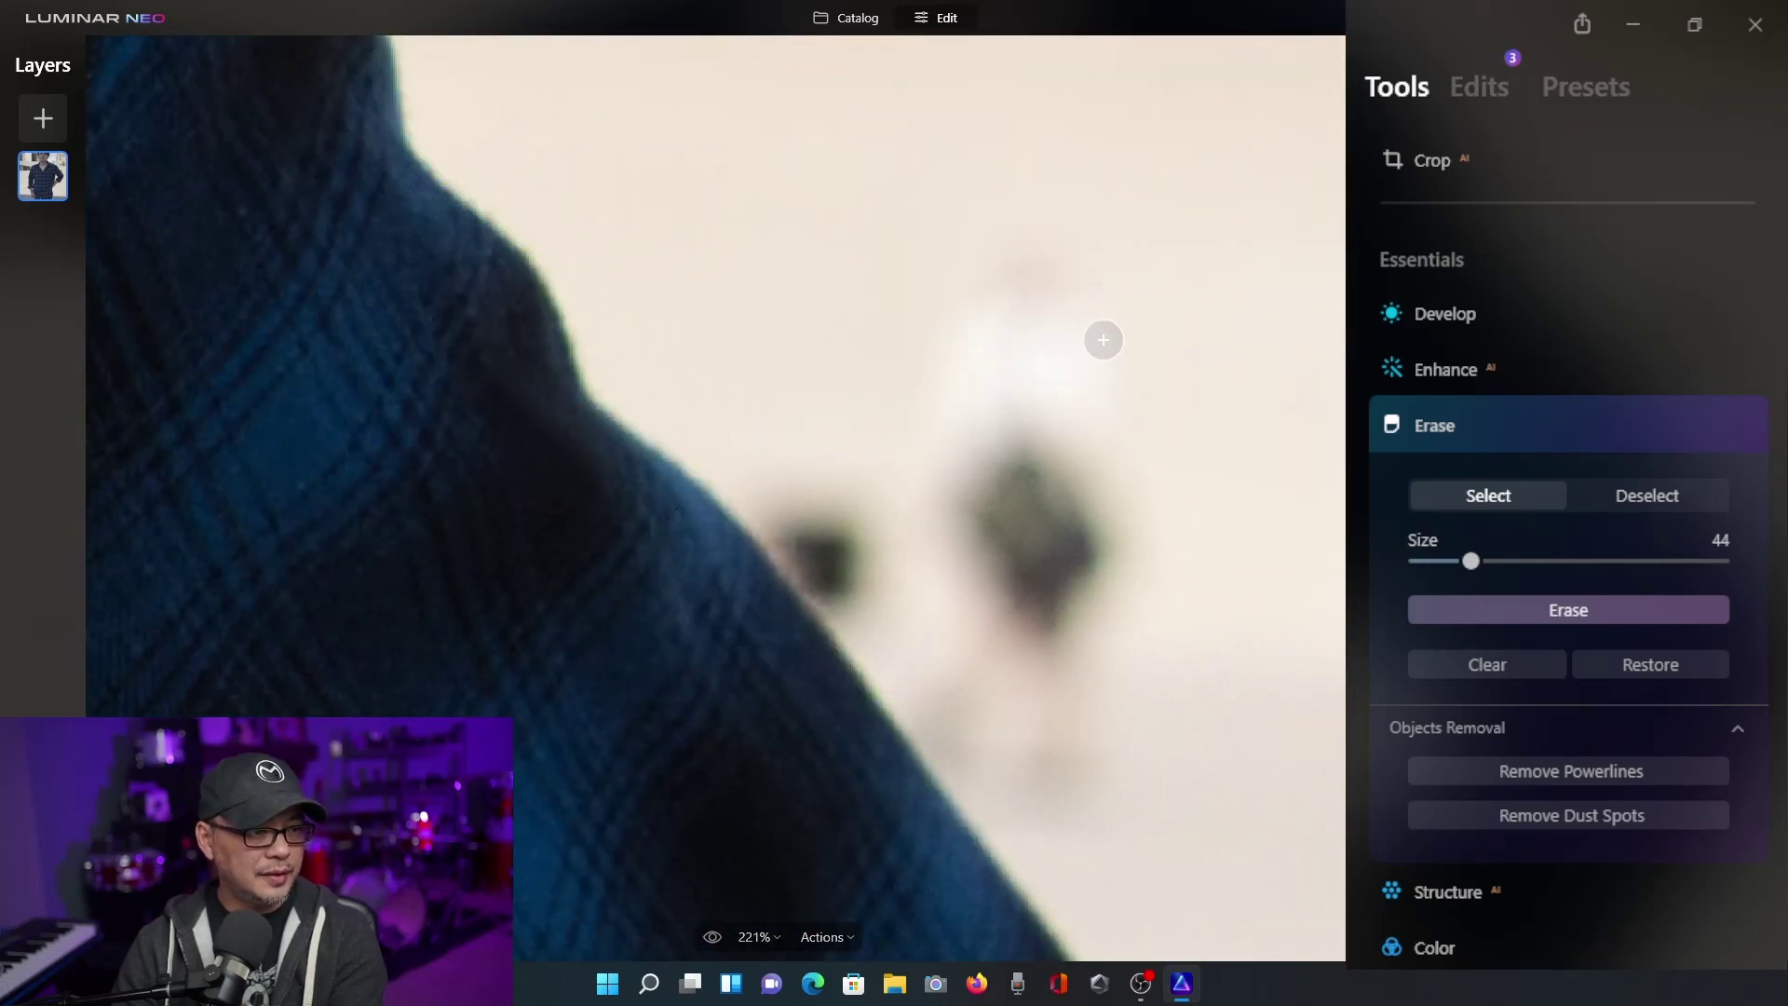
key(bracketright)
key(bracketright)
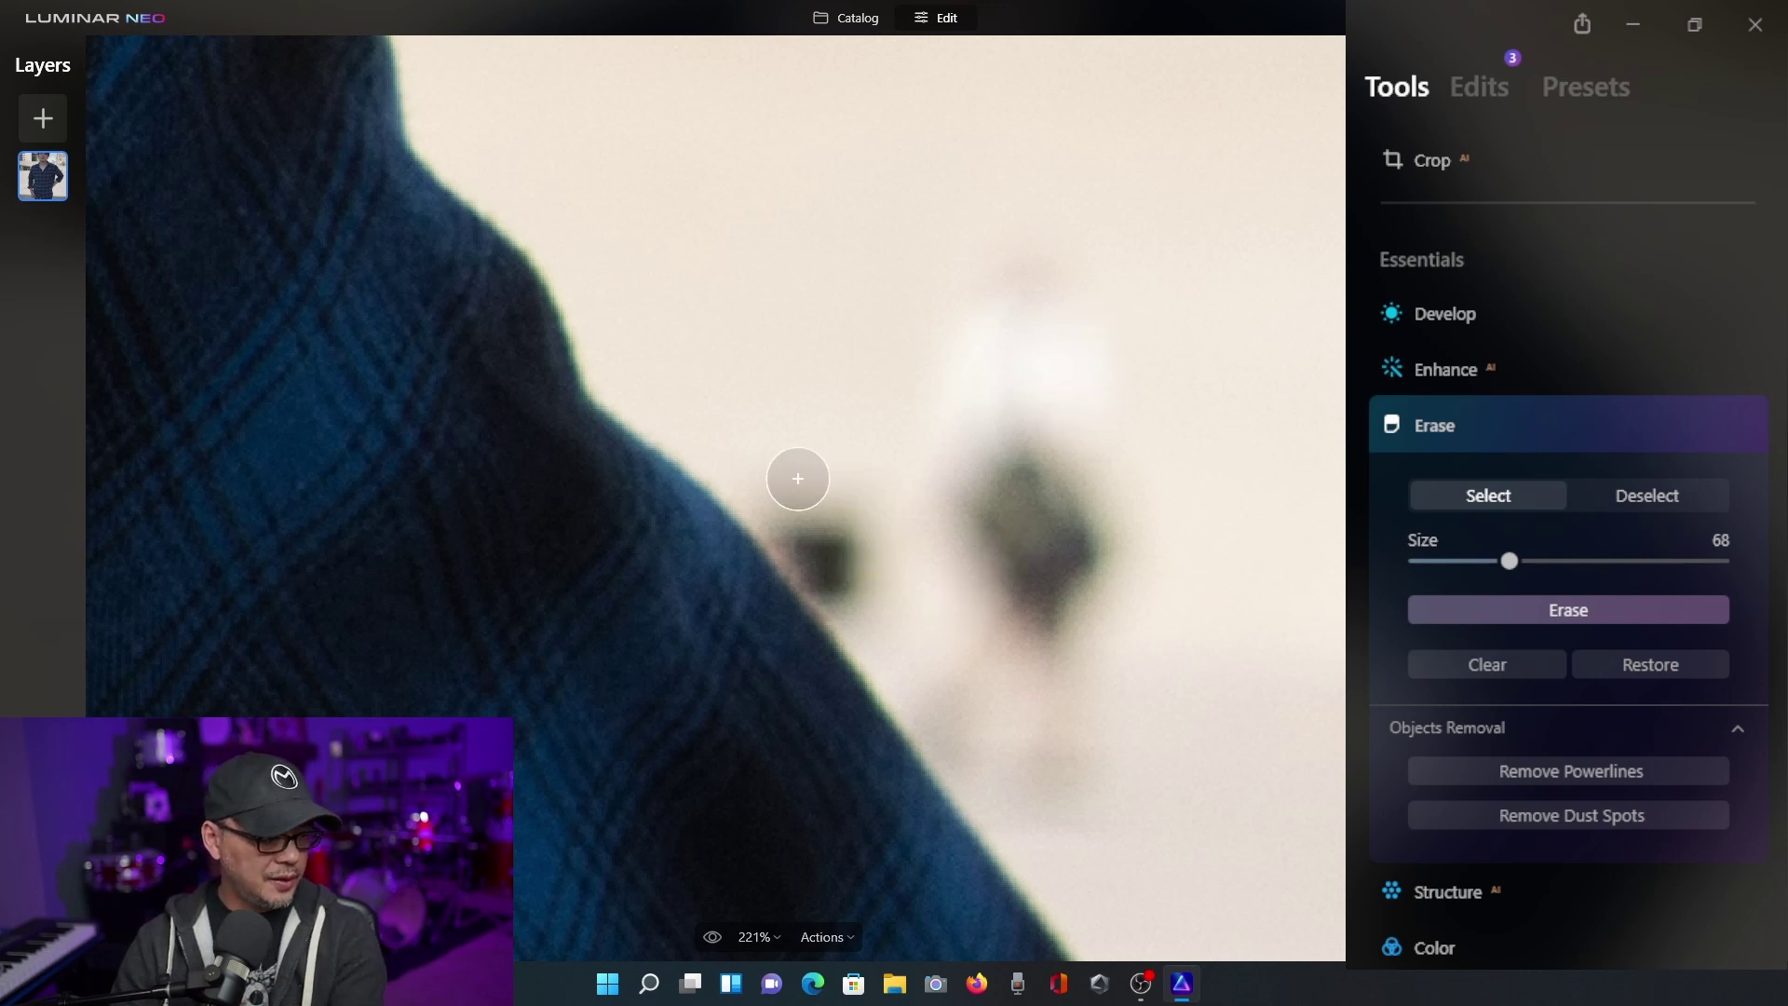
mouse_move(798, 479)
mouse_down()
mouse_move(881, 602)
mouse_move(786, 487)
mouse_up()
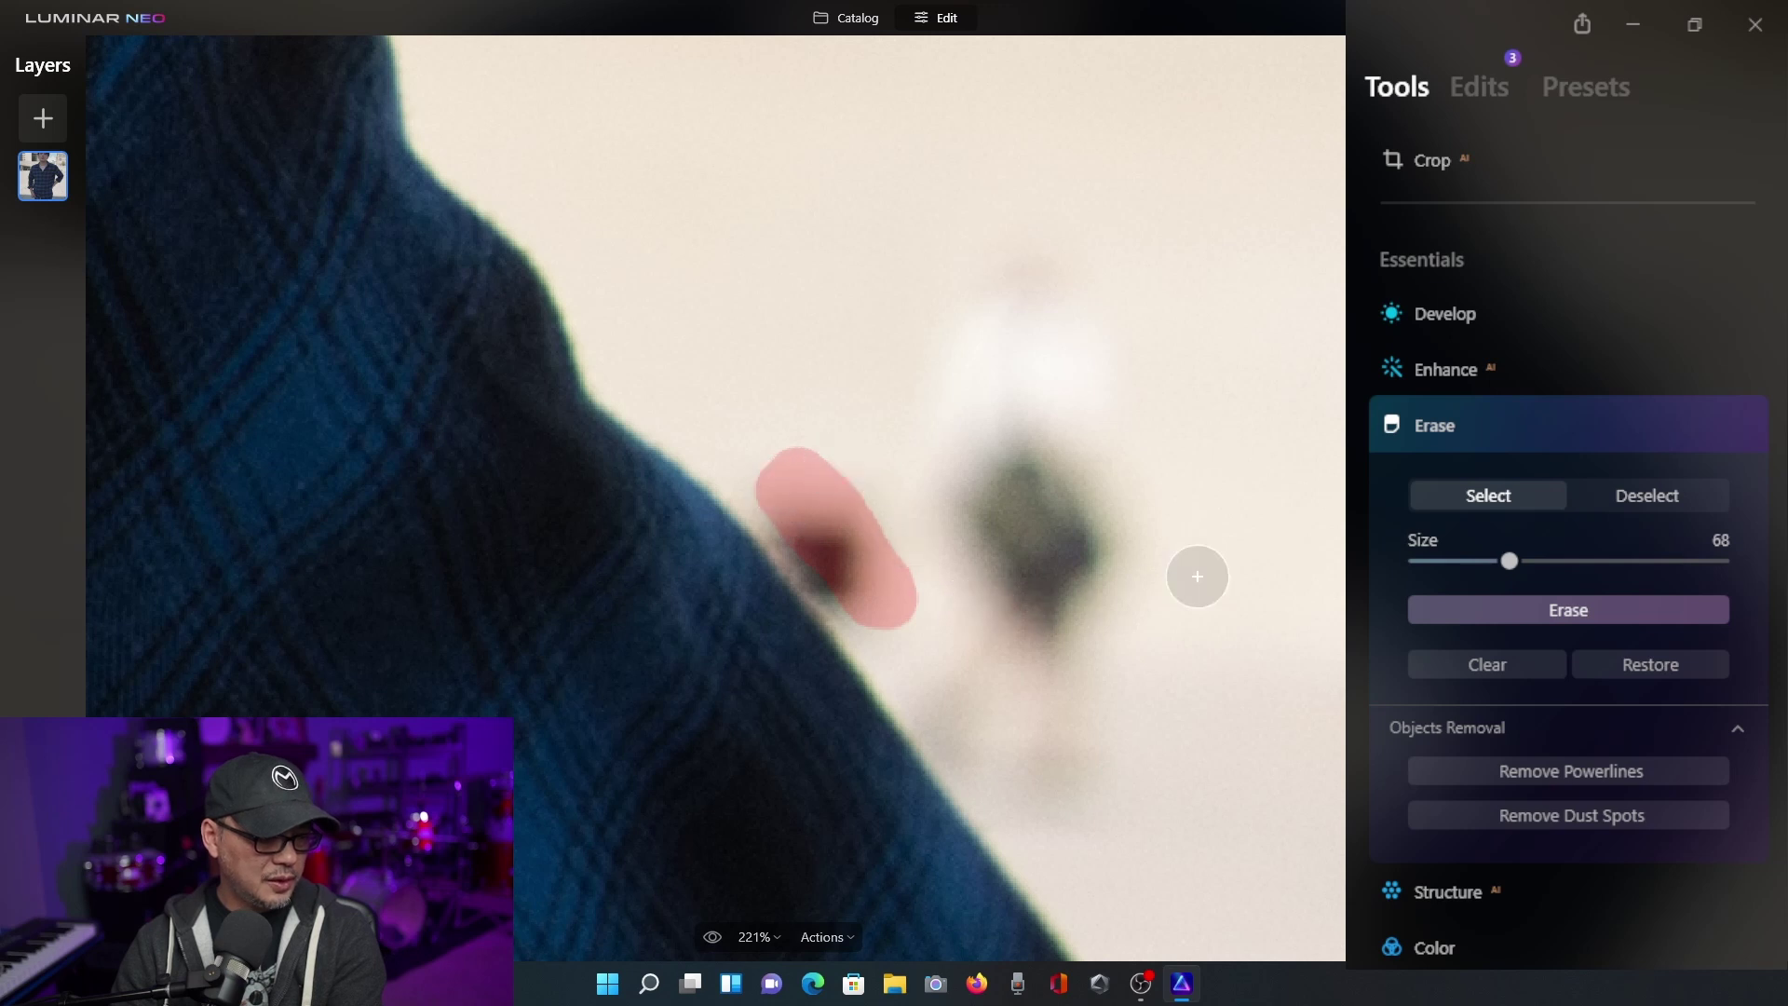
click(1457, 605)
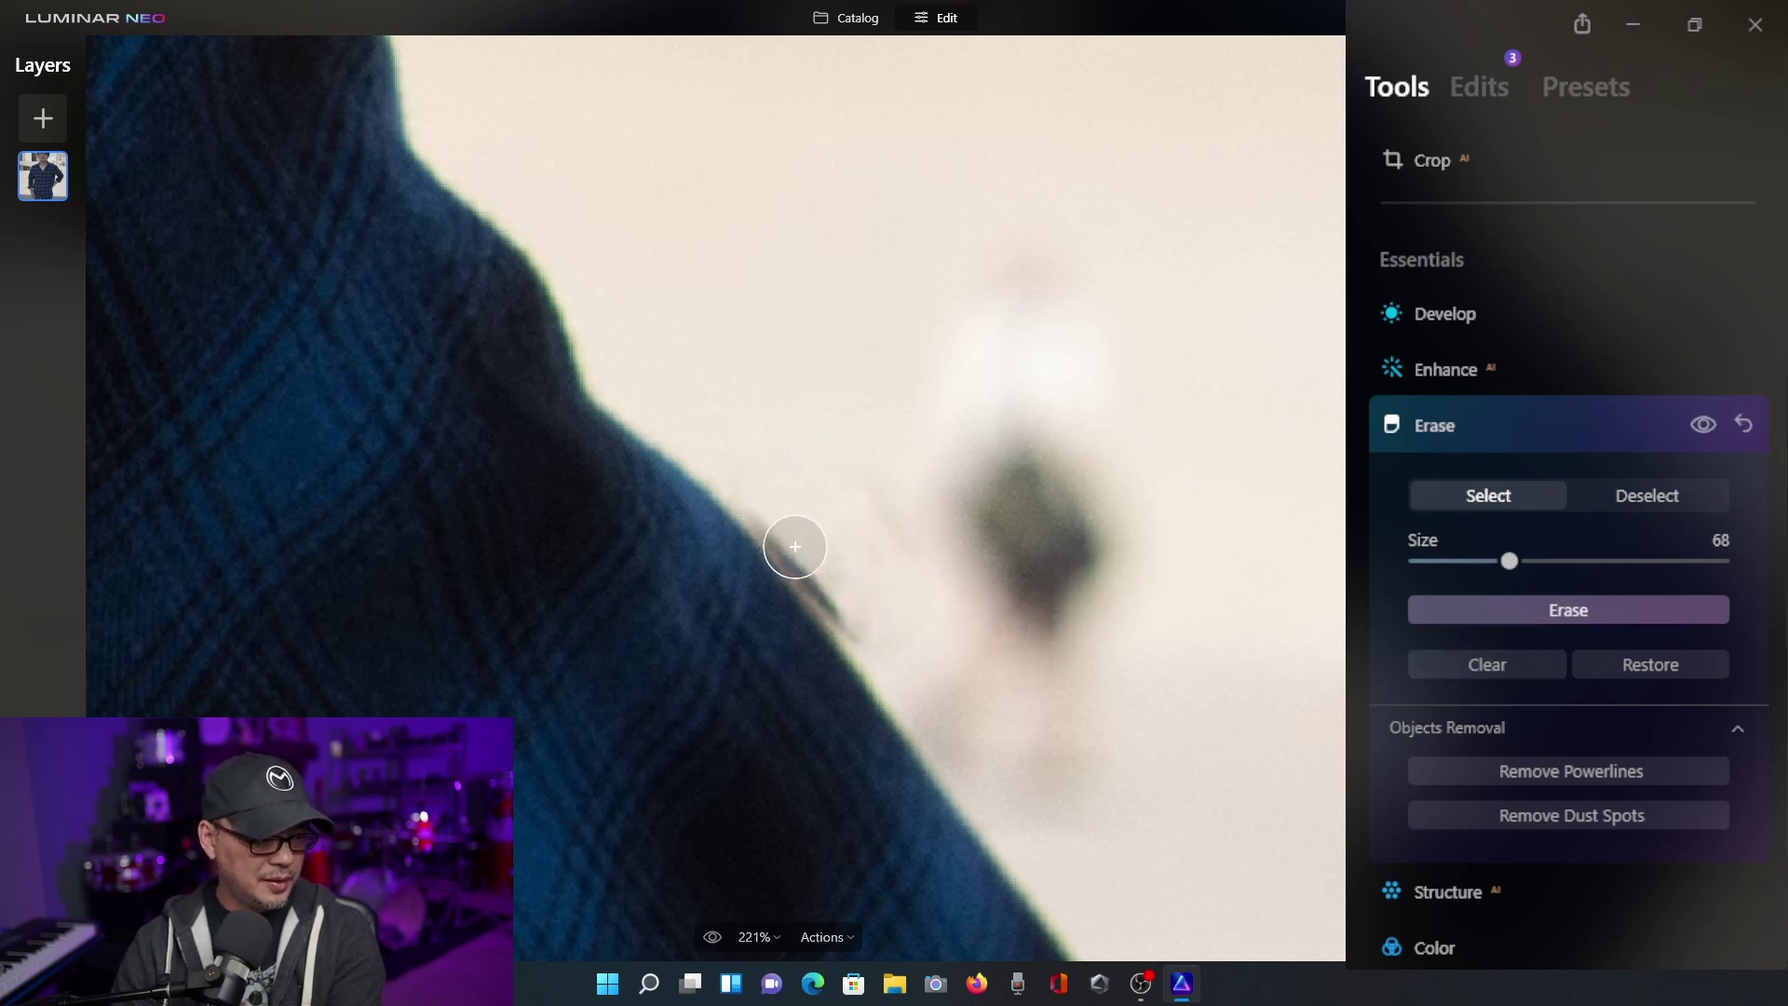
- Mask and erase the remaining blurred object beside the shoulder
drag(917, 578, 853, 466)
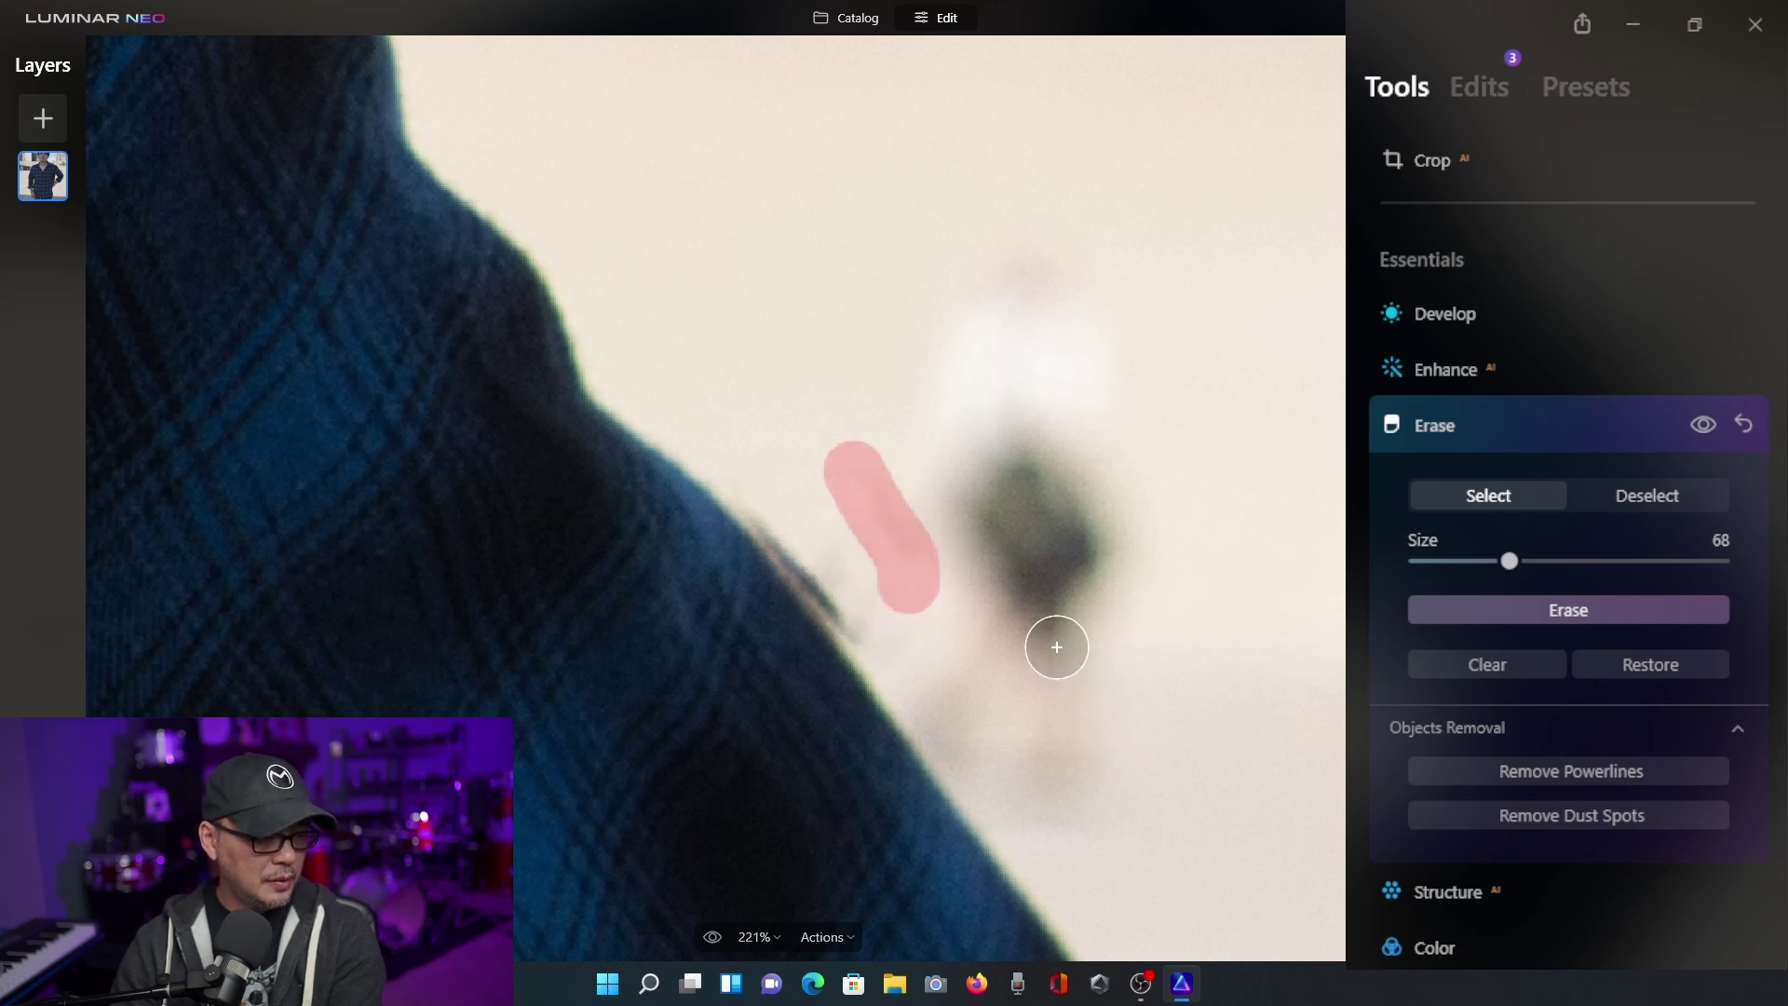
mouse_move(894, 467)
mouse_down()
mouse_move(987, 283)
mouse_move(1080, 280)
mouse_move(1106, 585)
mouse_move(1055, 691)
mouse_move(1060, 803)
mouse_move(942, 689)
mouse_move(932, 469)
mouse_move(1052, 333)
mouse_move(1014, 623)
mouse_up()
click(1557, 615)
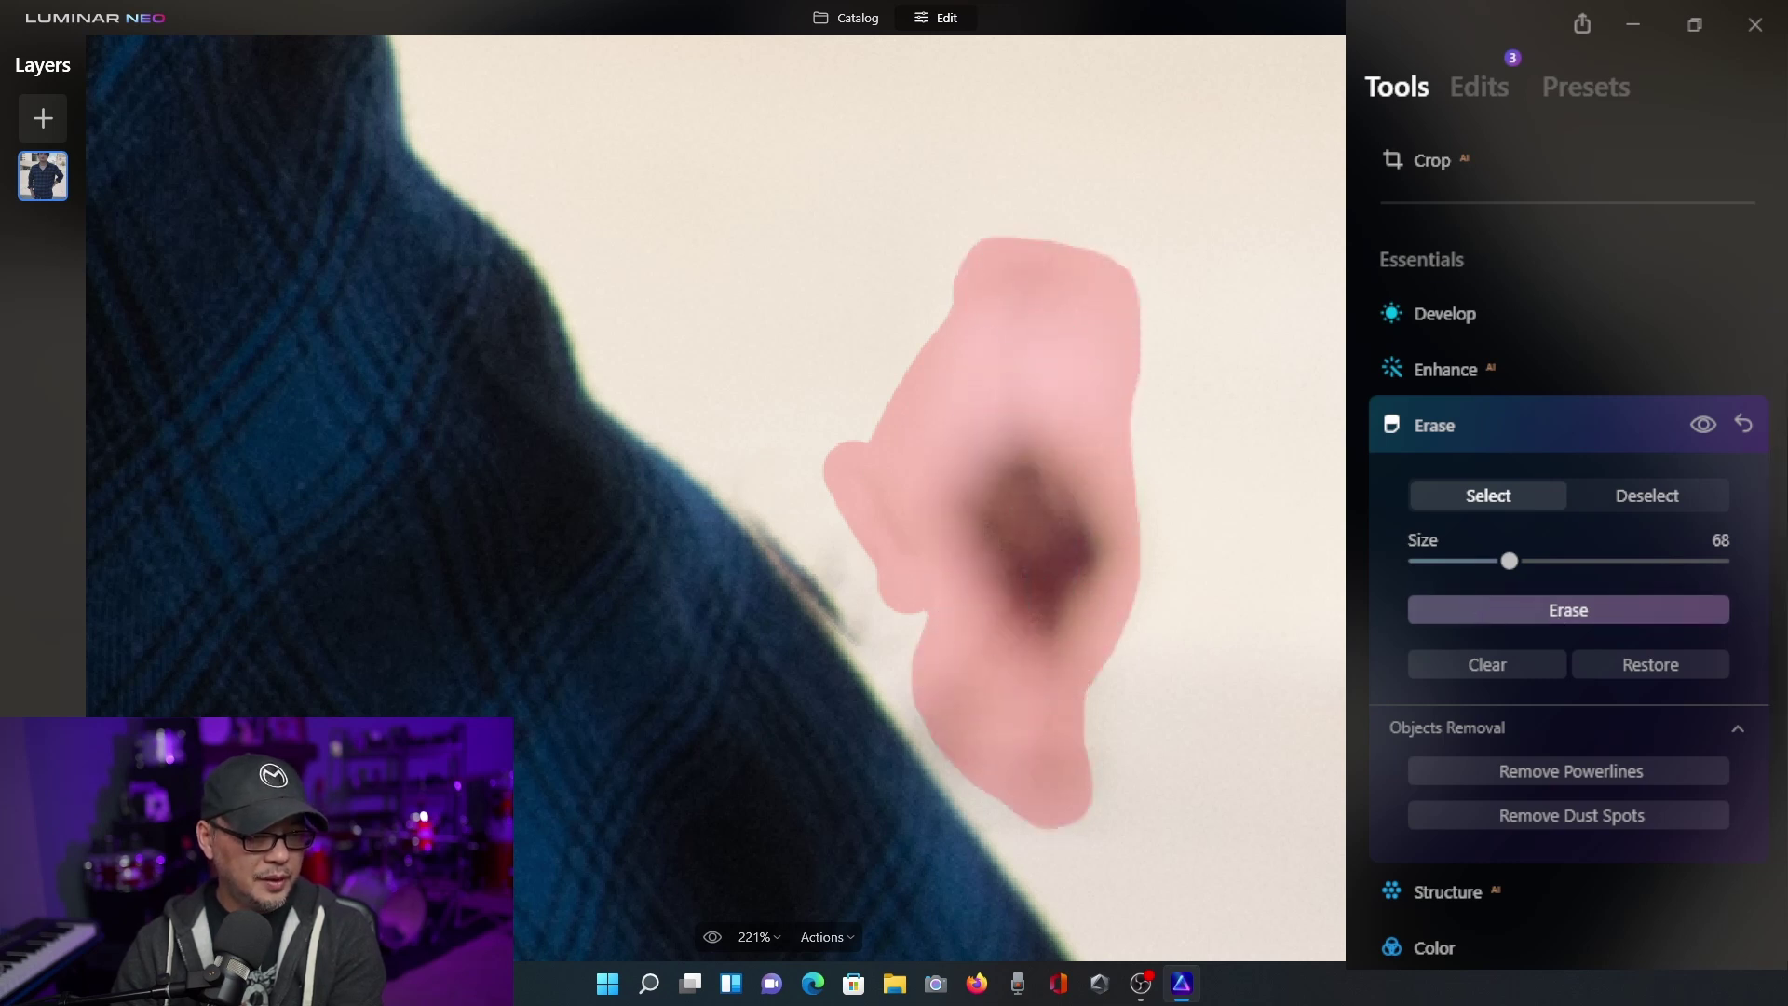
- Erase the stray line and leftover artefact along the shirt edge, then fit the photo
scroll(896, 601, up, 2)
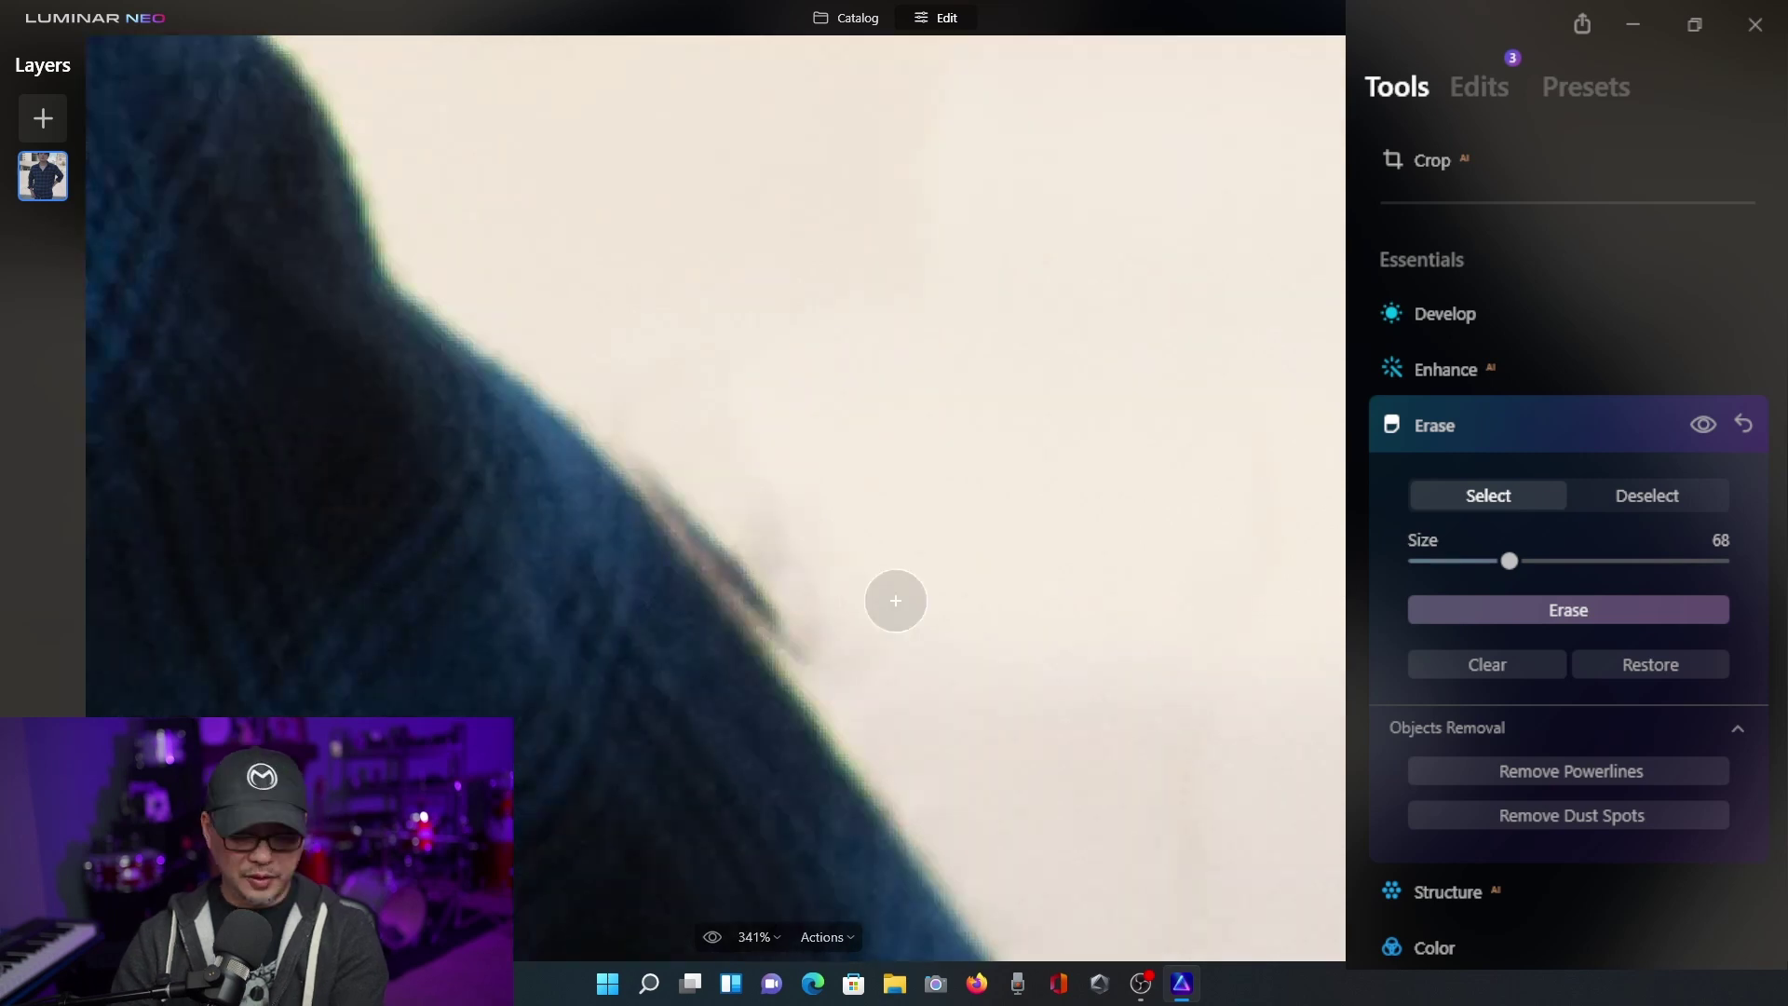
key(bracketleft)
key(bracketleft)
key(bracketleft)
key(bracketleft)
key(bracketleft)
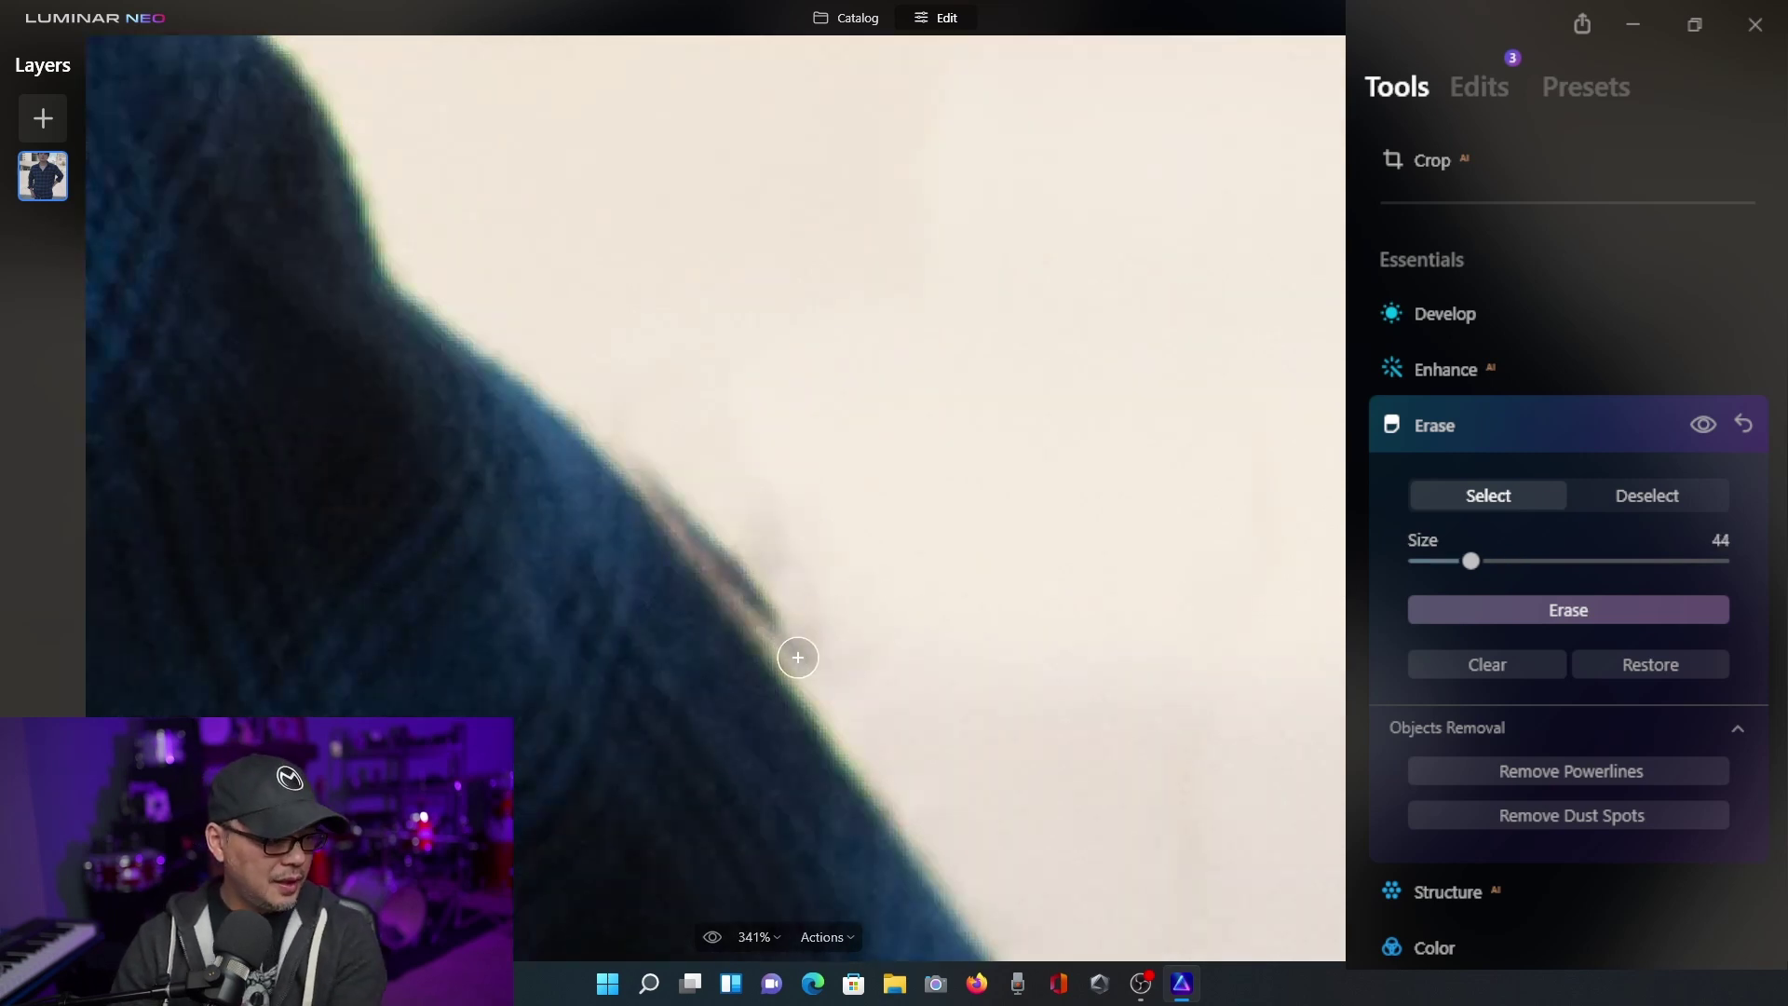
drag(809, 666, 610, 434)
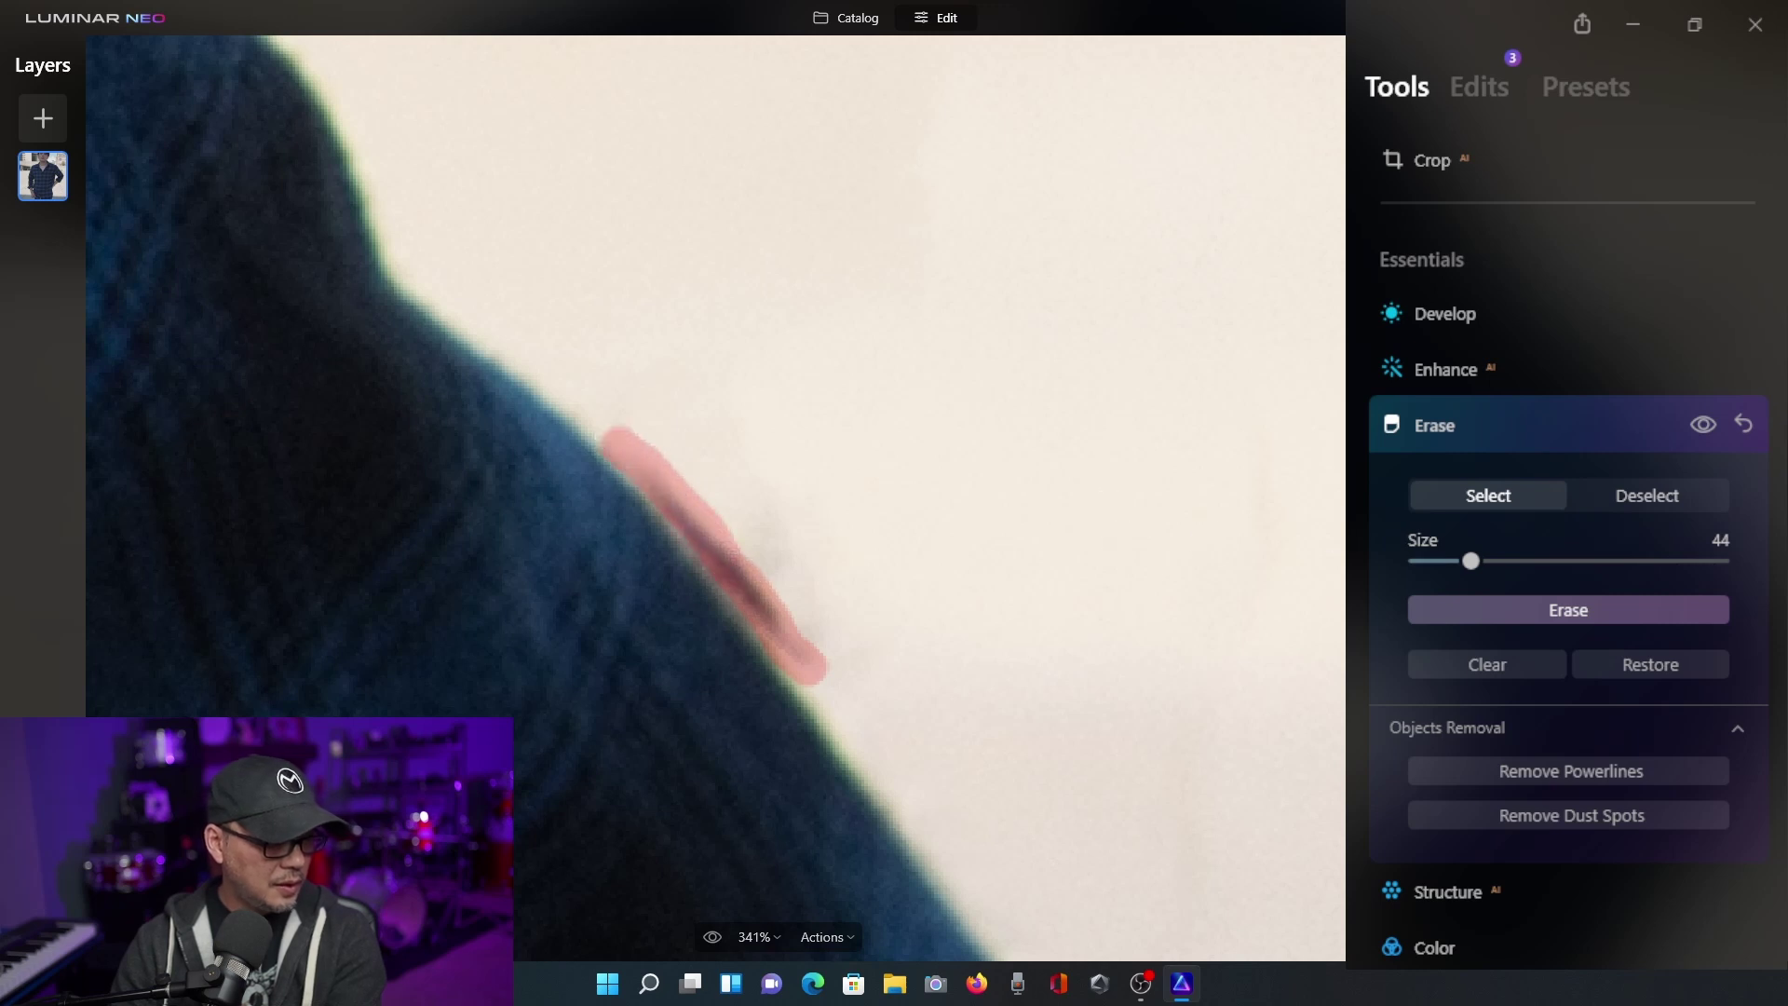
click(1455, 609)
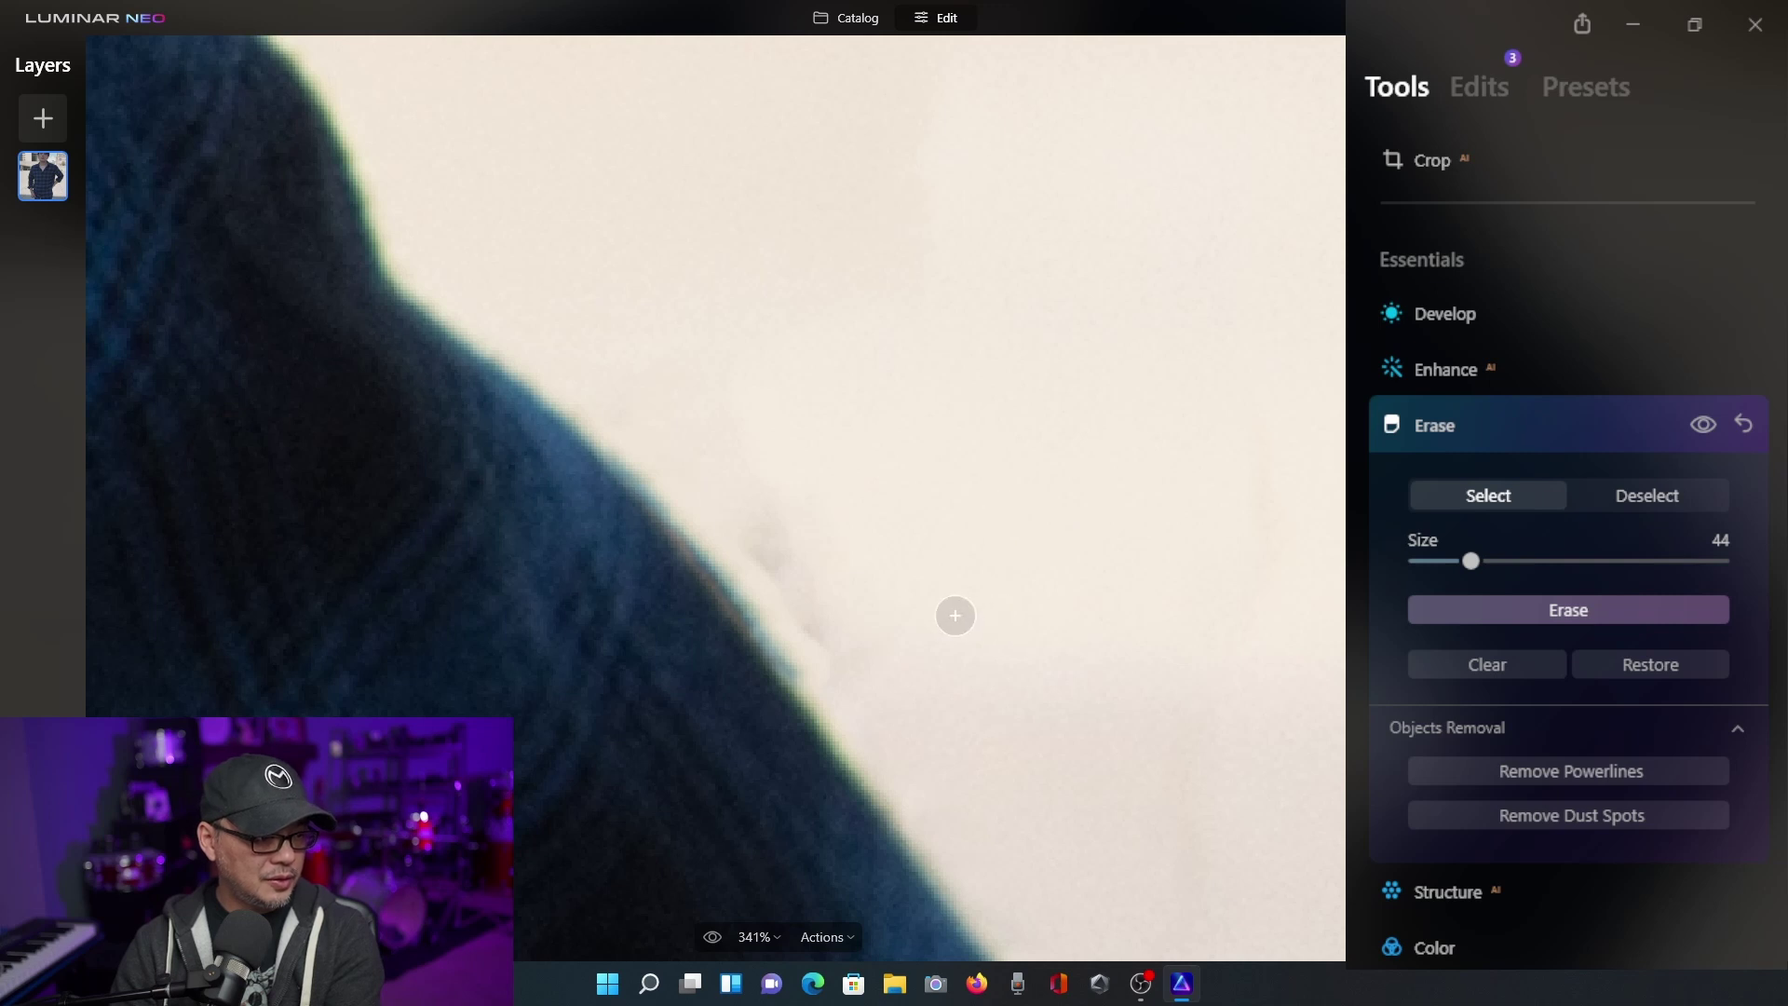
key(bracketright)
key(bracketright)
drag(841, 694, 699, 431)
click(1512, 611)
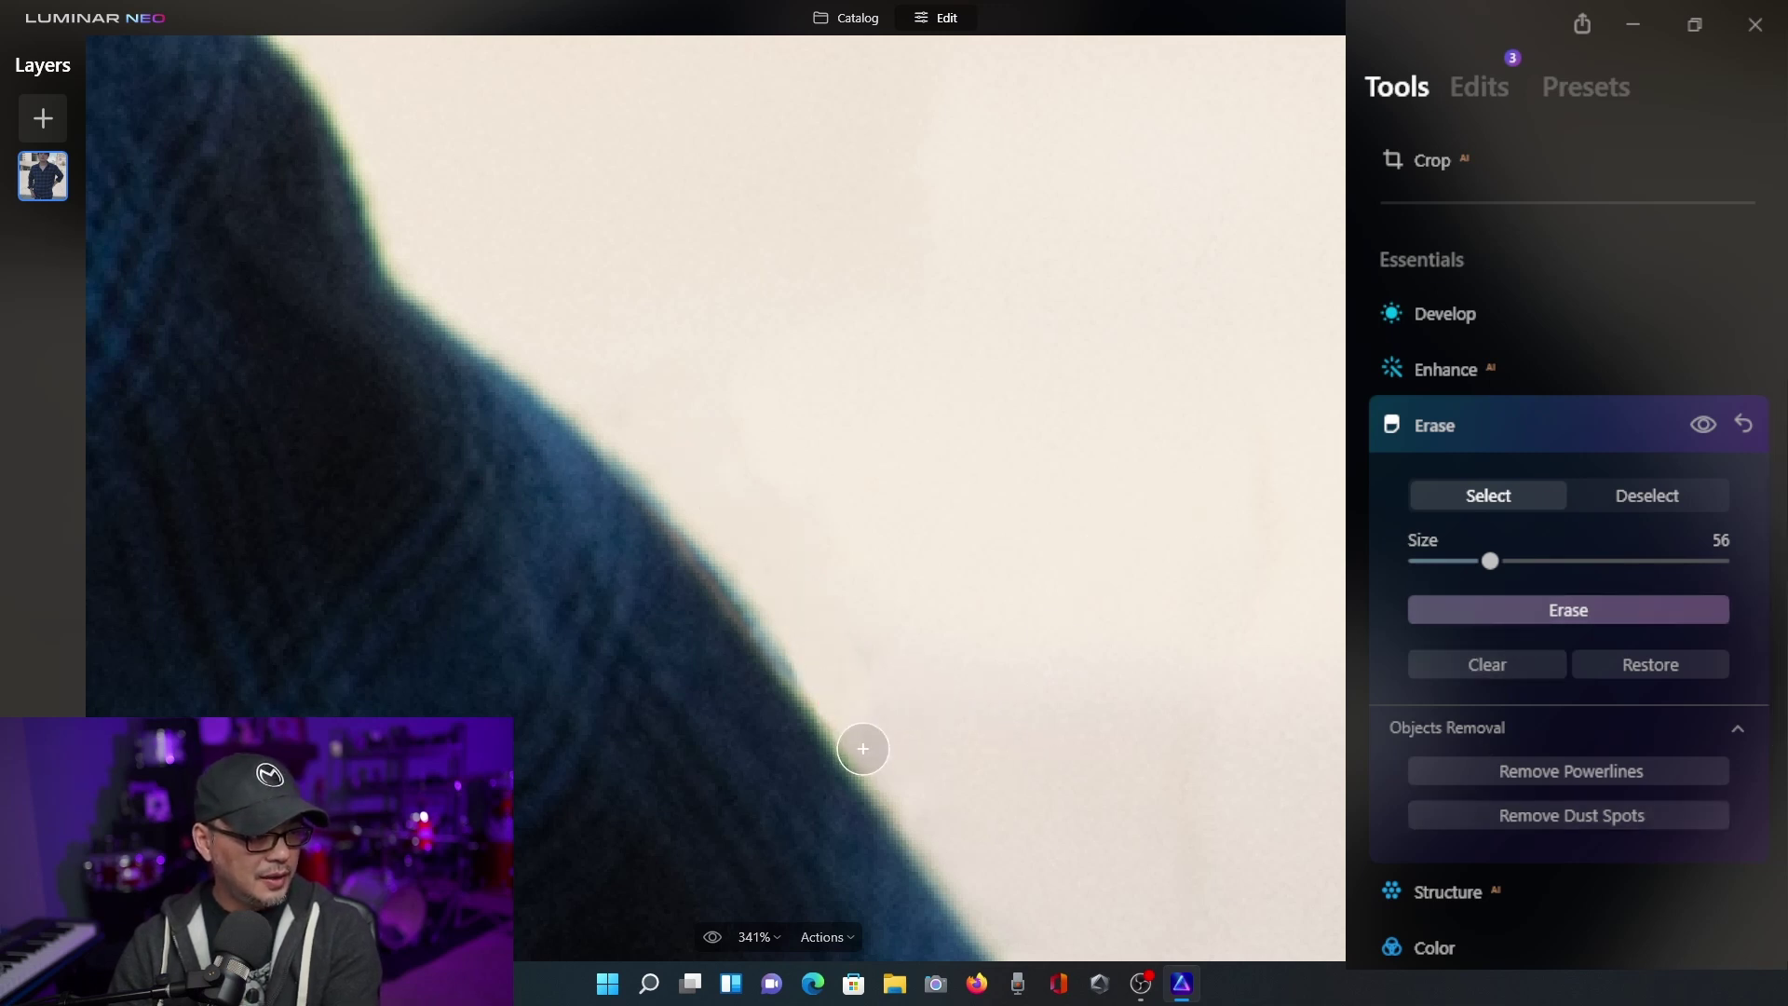
key(ctrl+0)
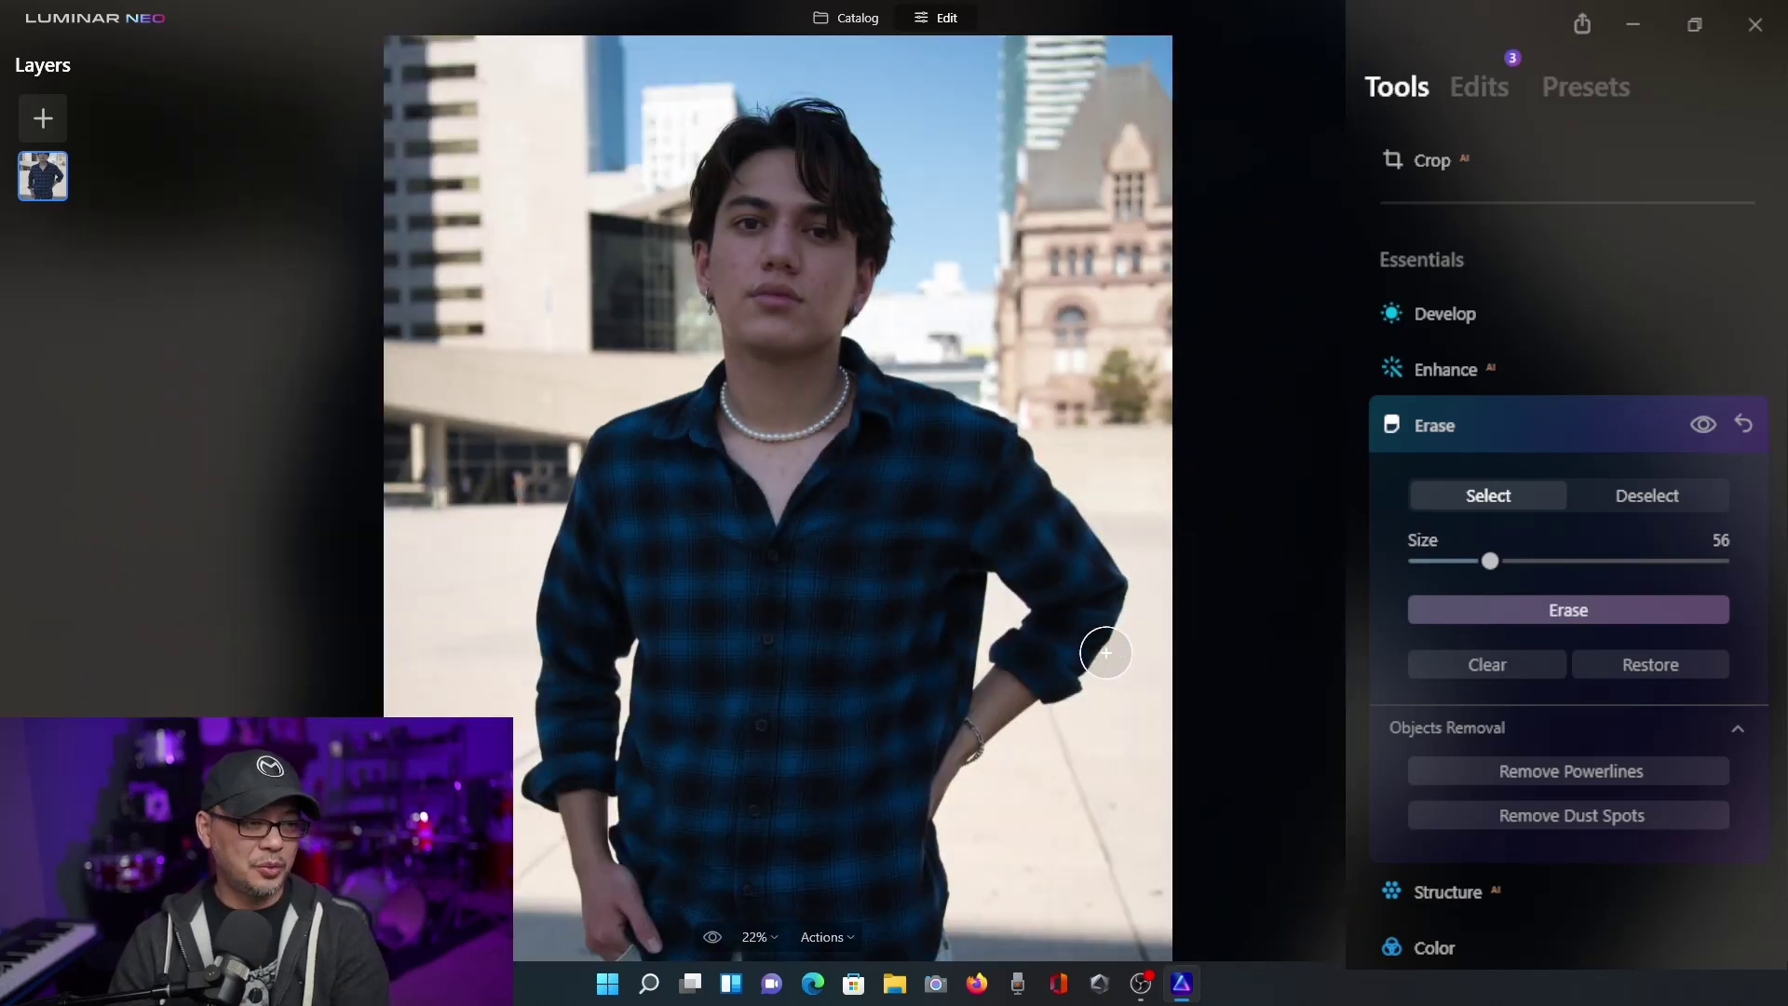
- Zoom to the small blurred background person left of the man and erase it
scroll(596, 549, up, 3)
scroll(283, 300, up, 4)
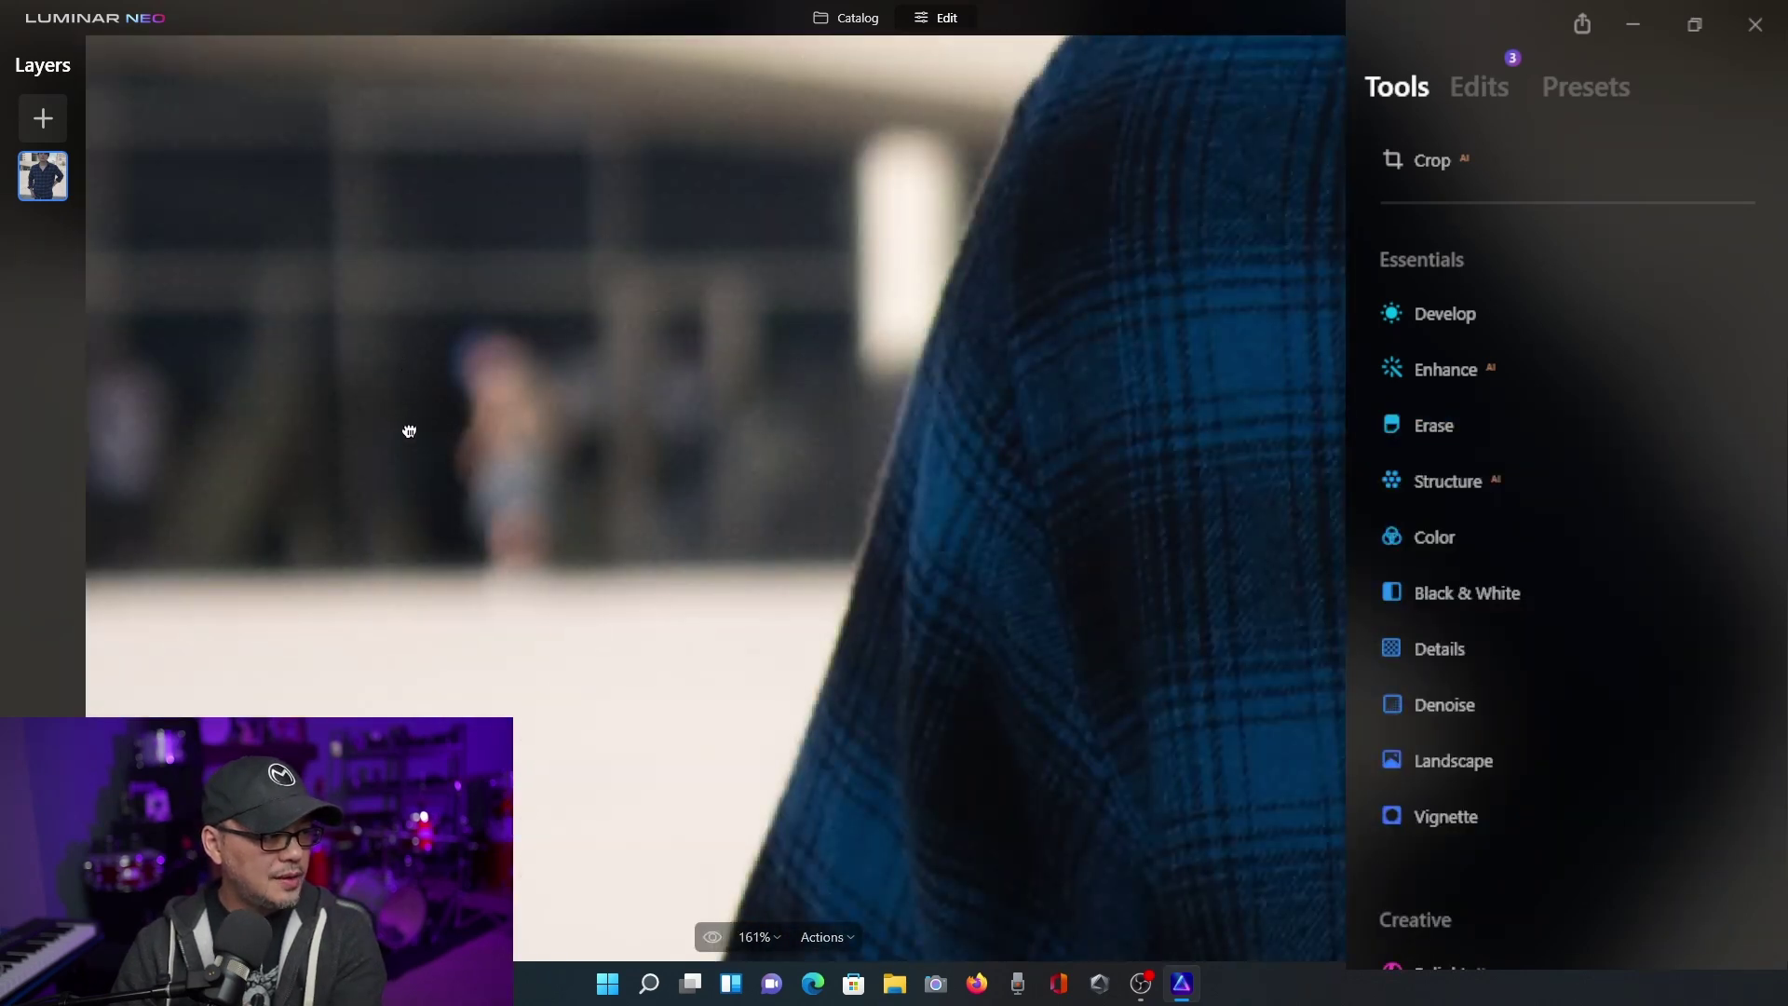
drag(407, 427, 872, 404)
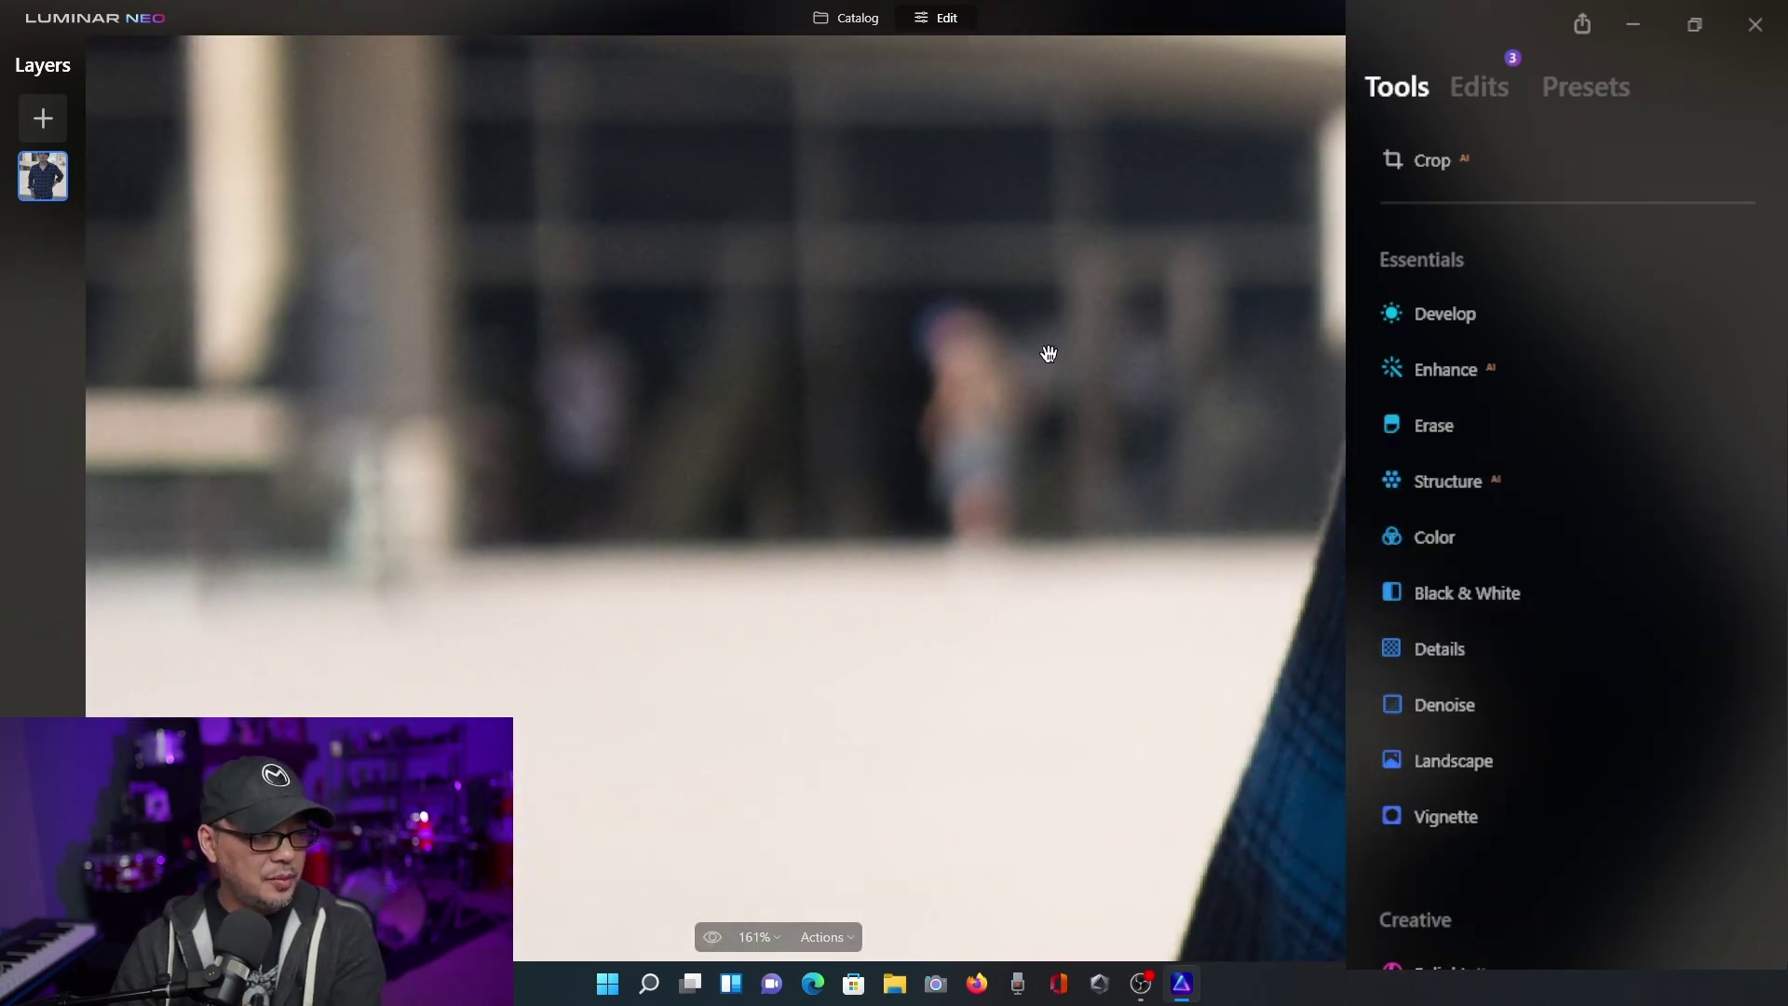
click(1469, 425)
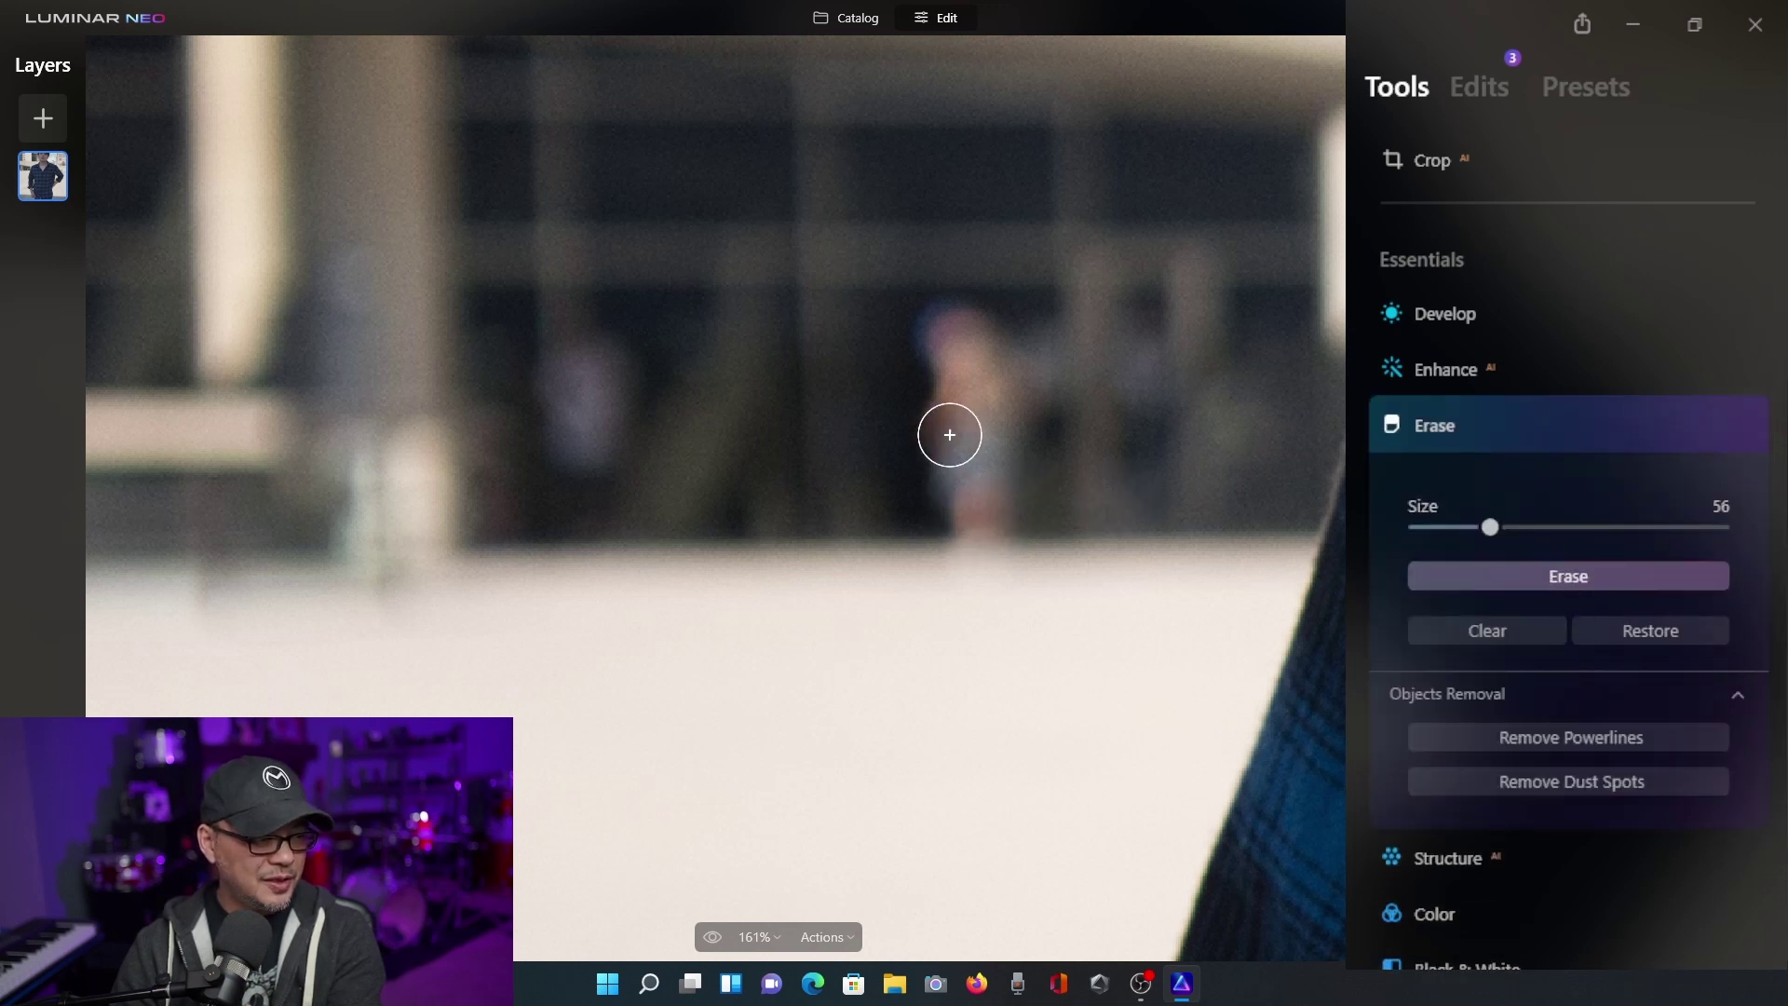
mouse_move(938, 320)
mouse_down()
mouse_move(945, 499)
mouse_move(992, 510)
mouse_move(1003, 411)
mouse_move(958, 432)
mouse_move(970, 527)
mouse_up()
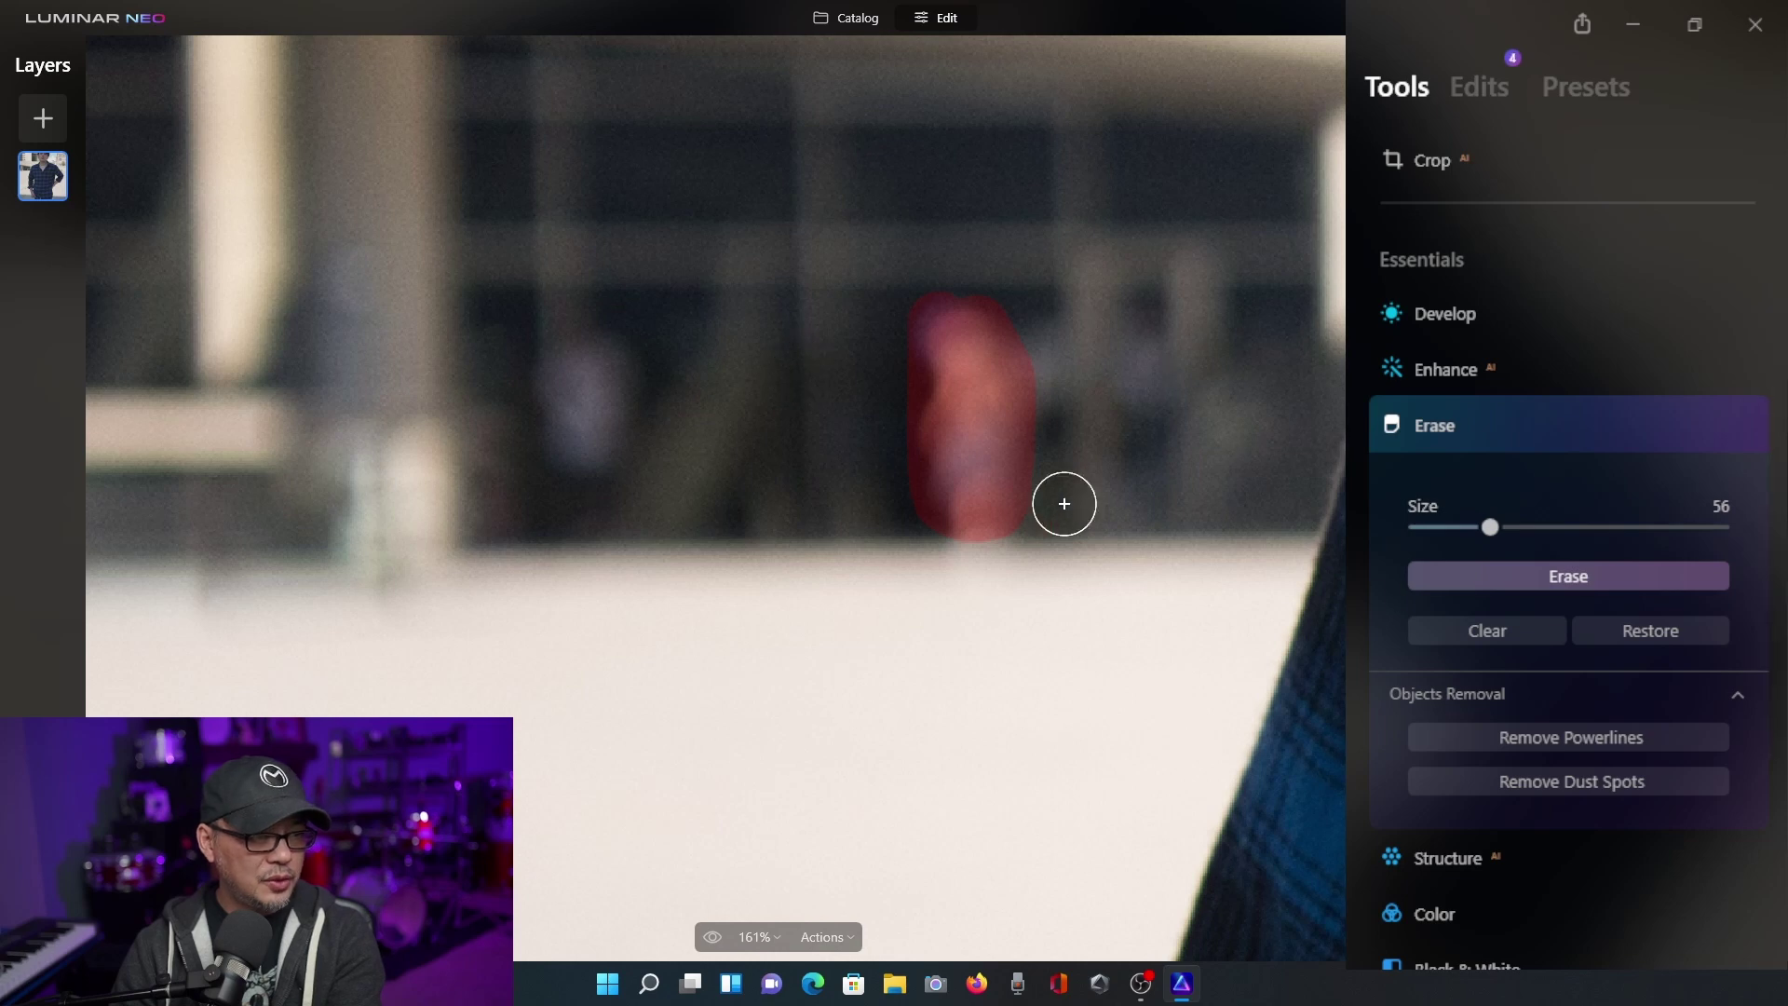
drag(596, 484, 582, 345)
click(1568, 575)
- Pan down to inspect the lower shirt and jeans area
scroll(618, 387, up, 3)
scroll(827, 484, down, 10)
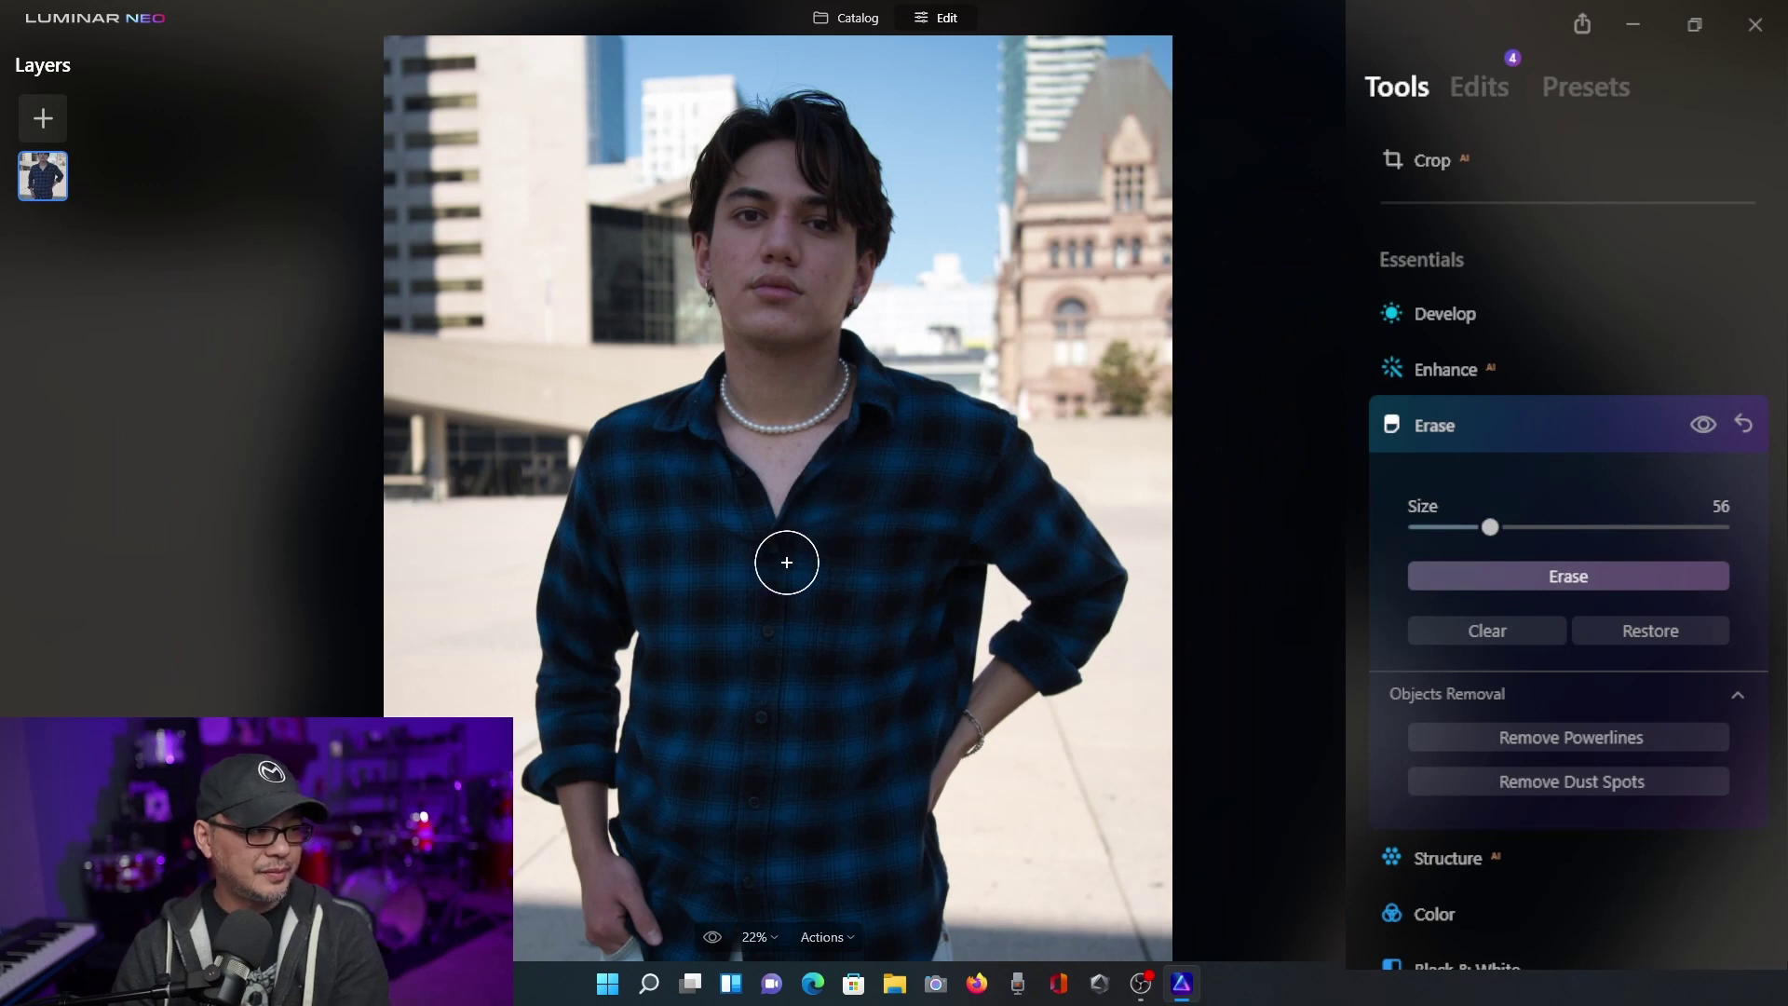
scroll(794, 618, up, 3)
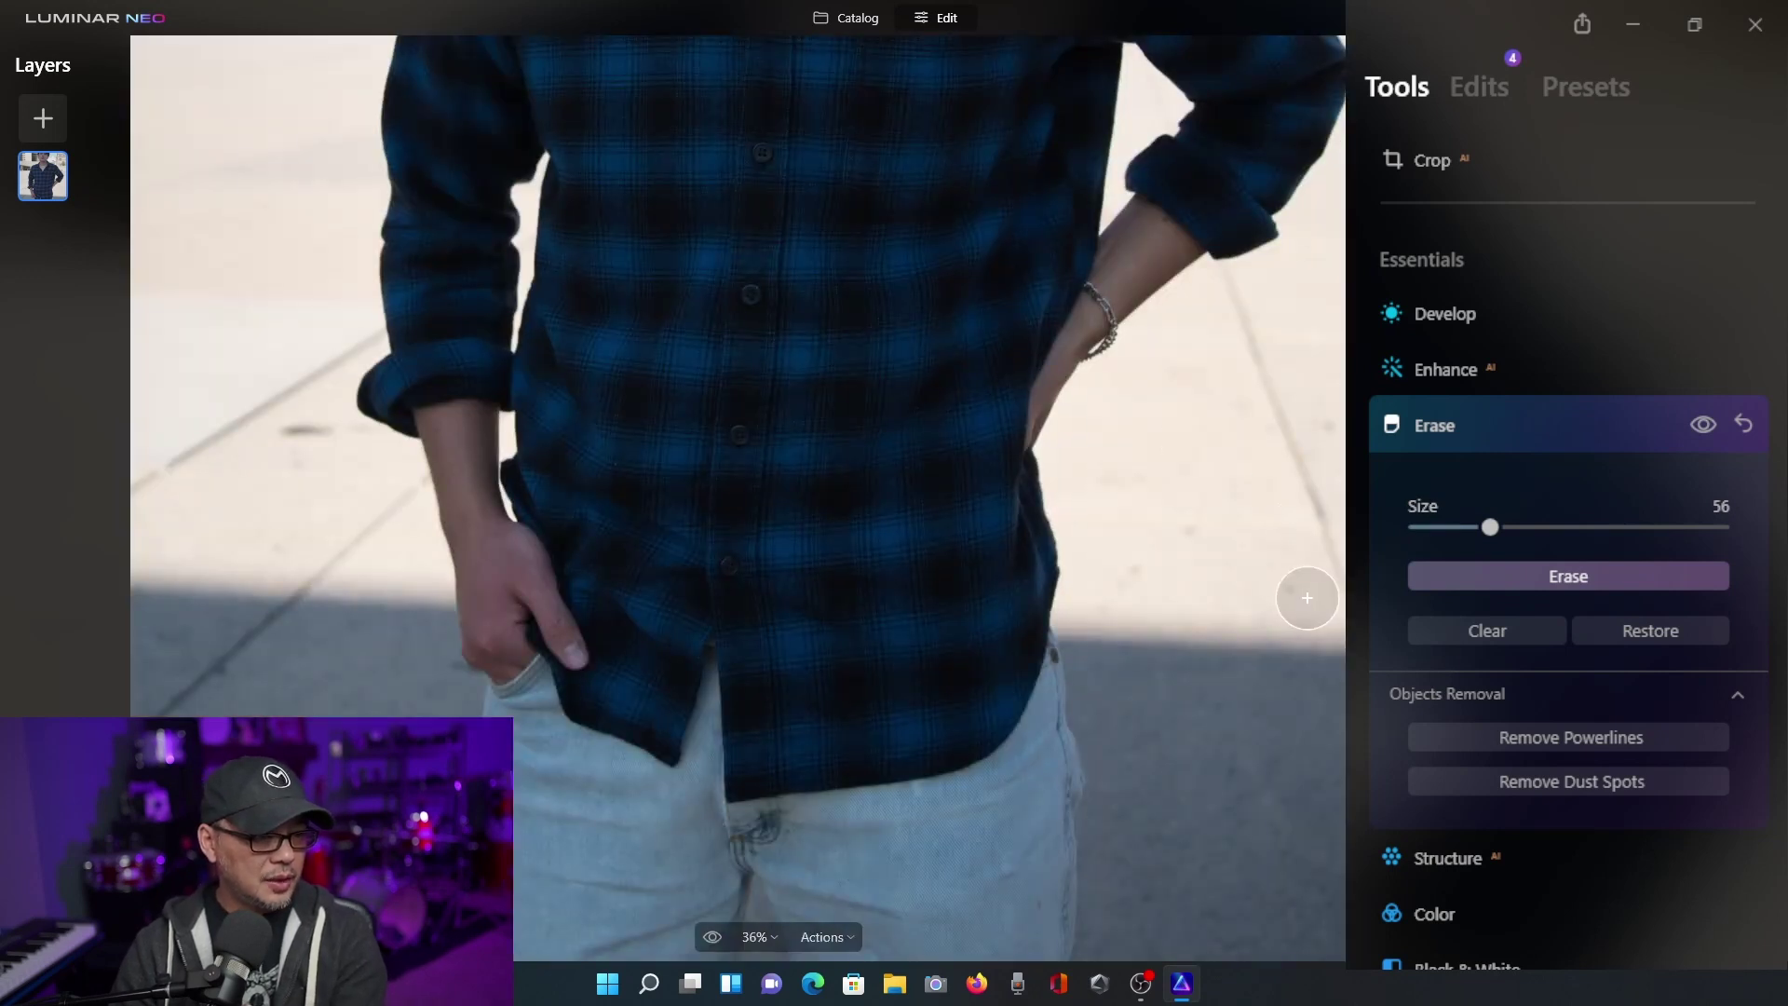
scroll(1297, 591, up, 1)
drag(1300, 732, 1289, 383)
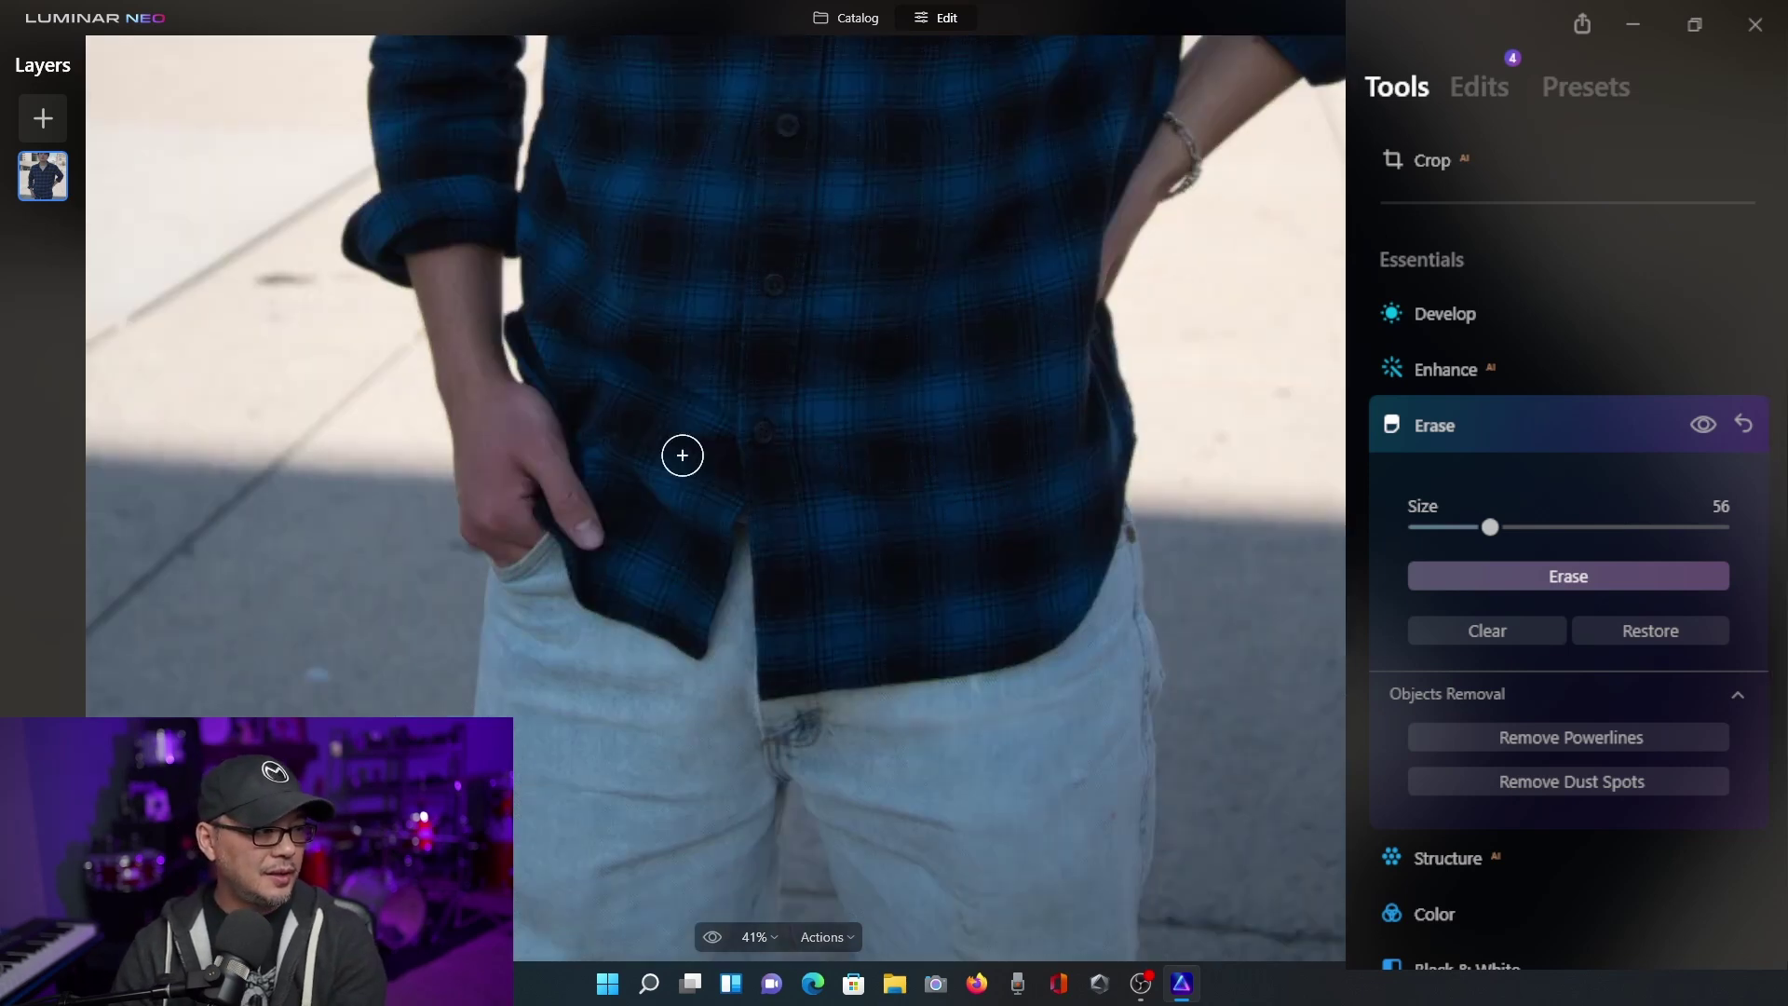
click(288, 282)
click(330, 670)
scroll(981, 335, down, 4)
scroll(832, 263, up, 4)
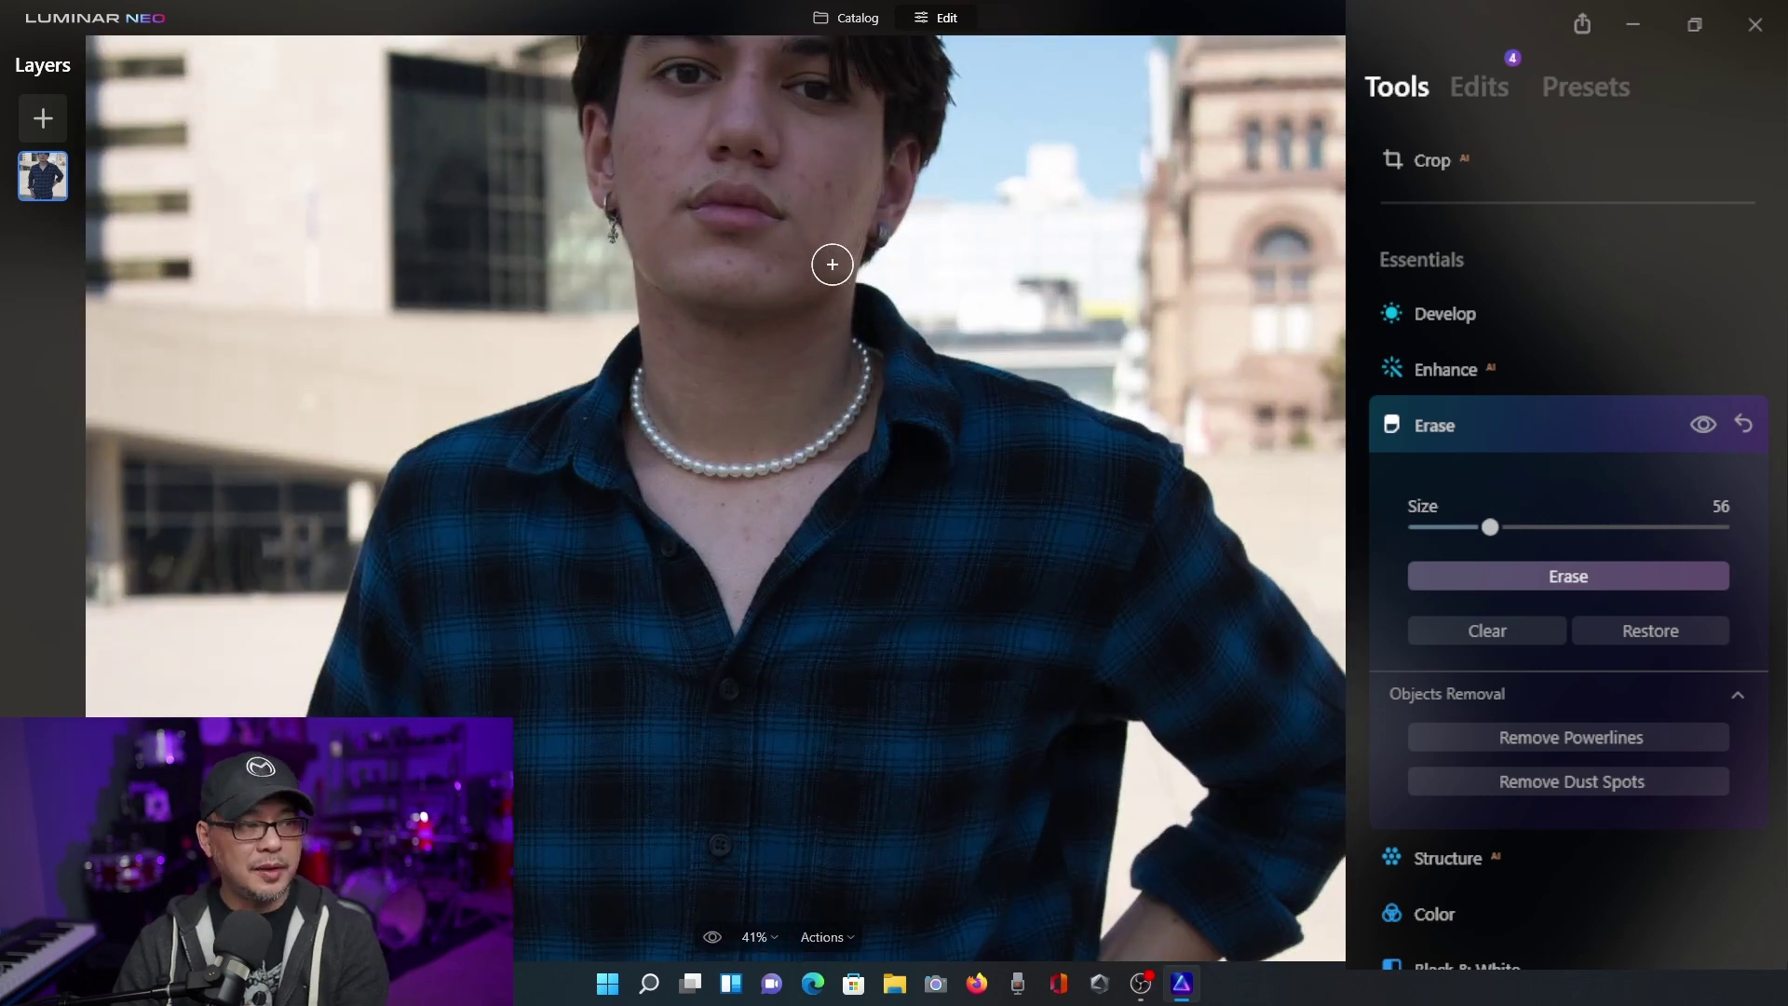
- Open the Face AI Skin adjustments and enable Skin Defects Removal
scroll(832, 263, up, 2)
scroll(1562, 841, down, 10)
click(1562, 841)
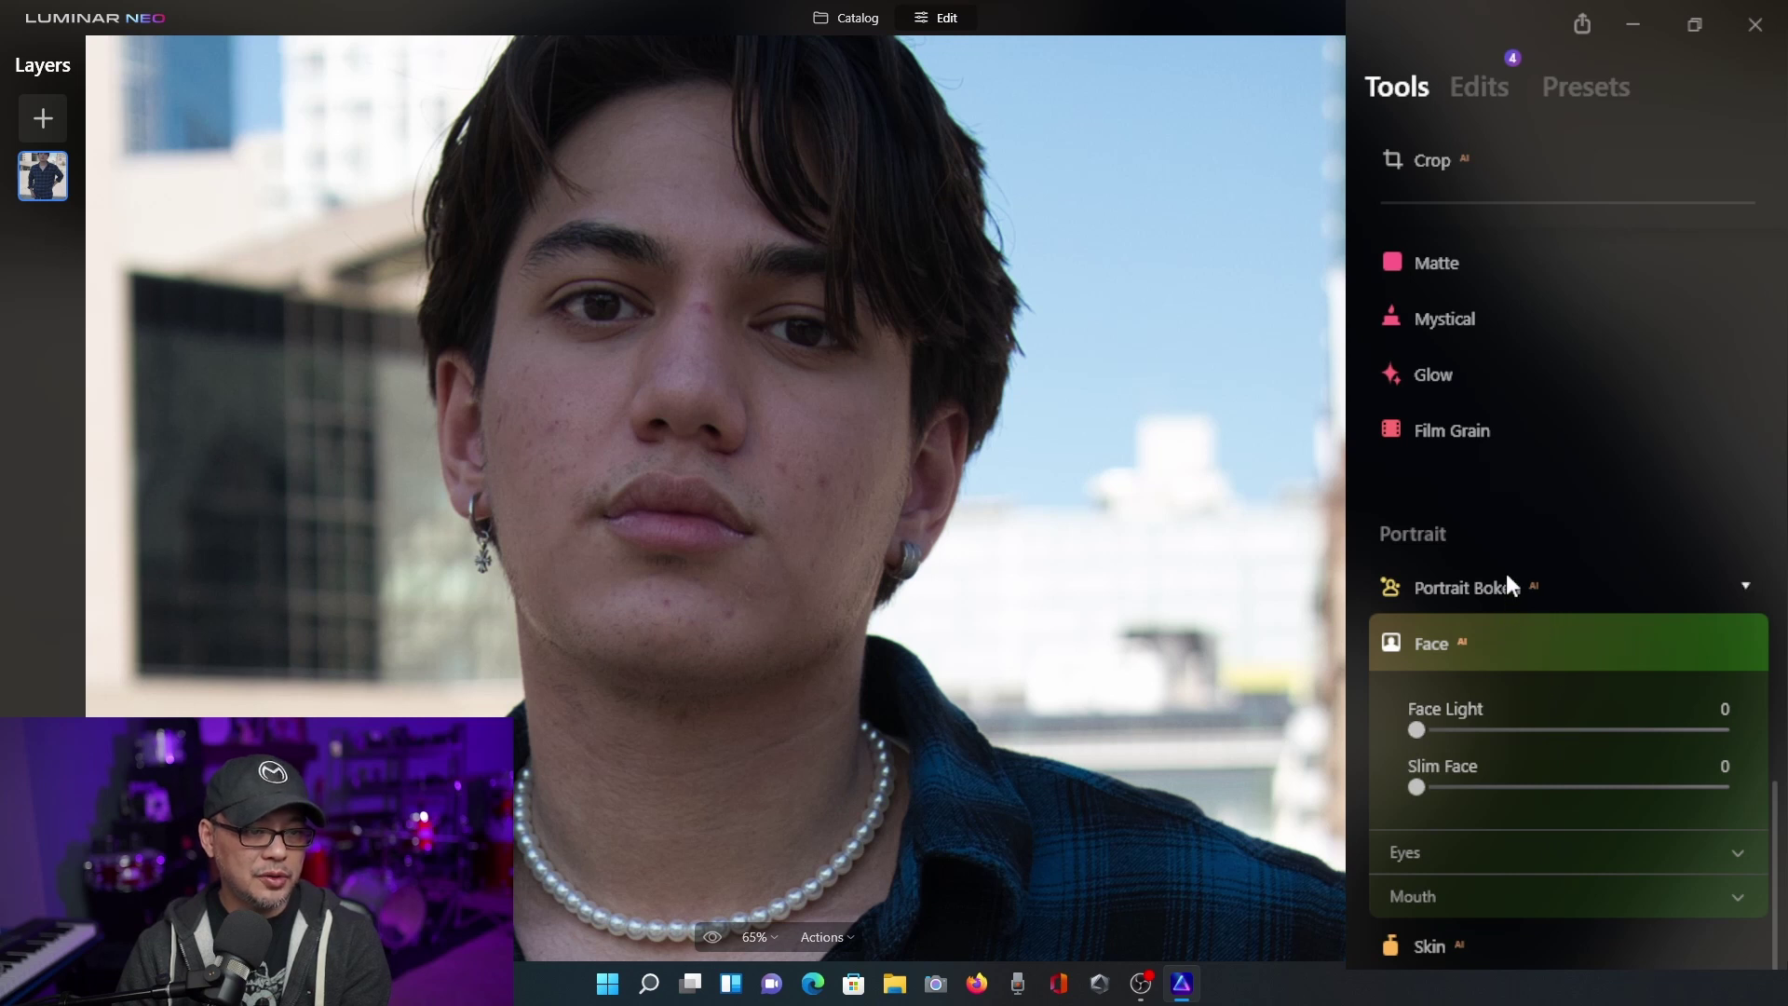
click(1501, 941)
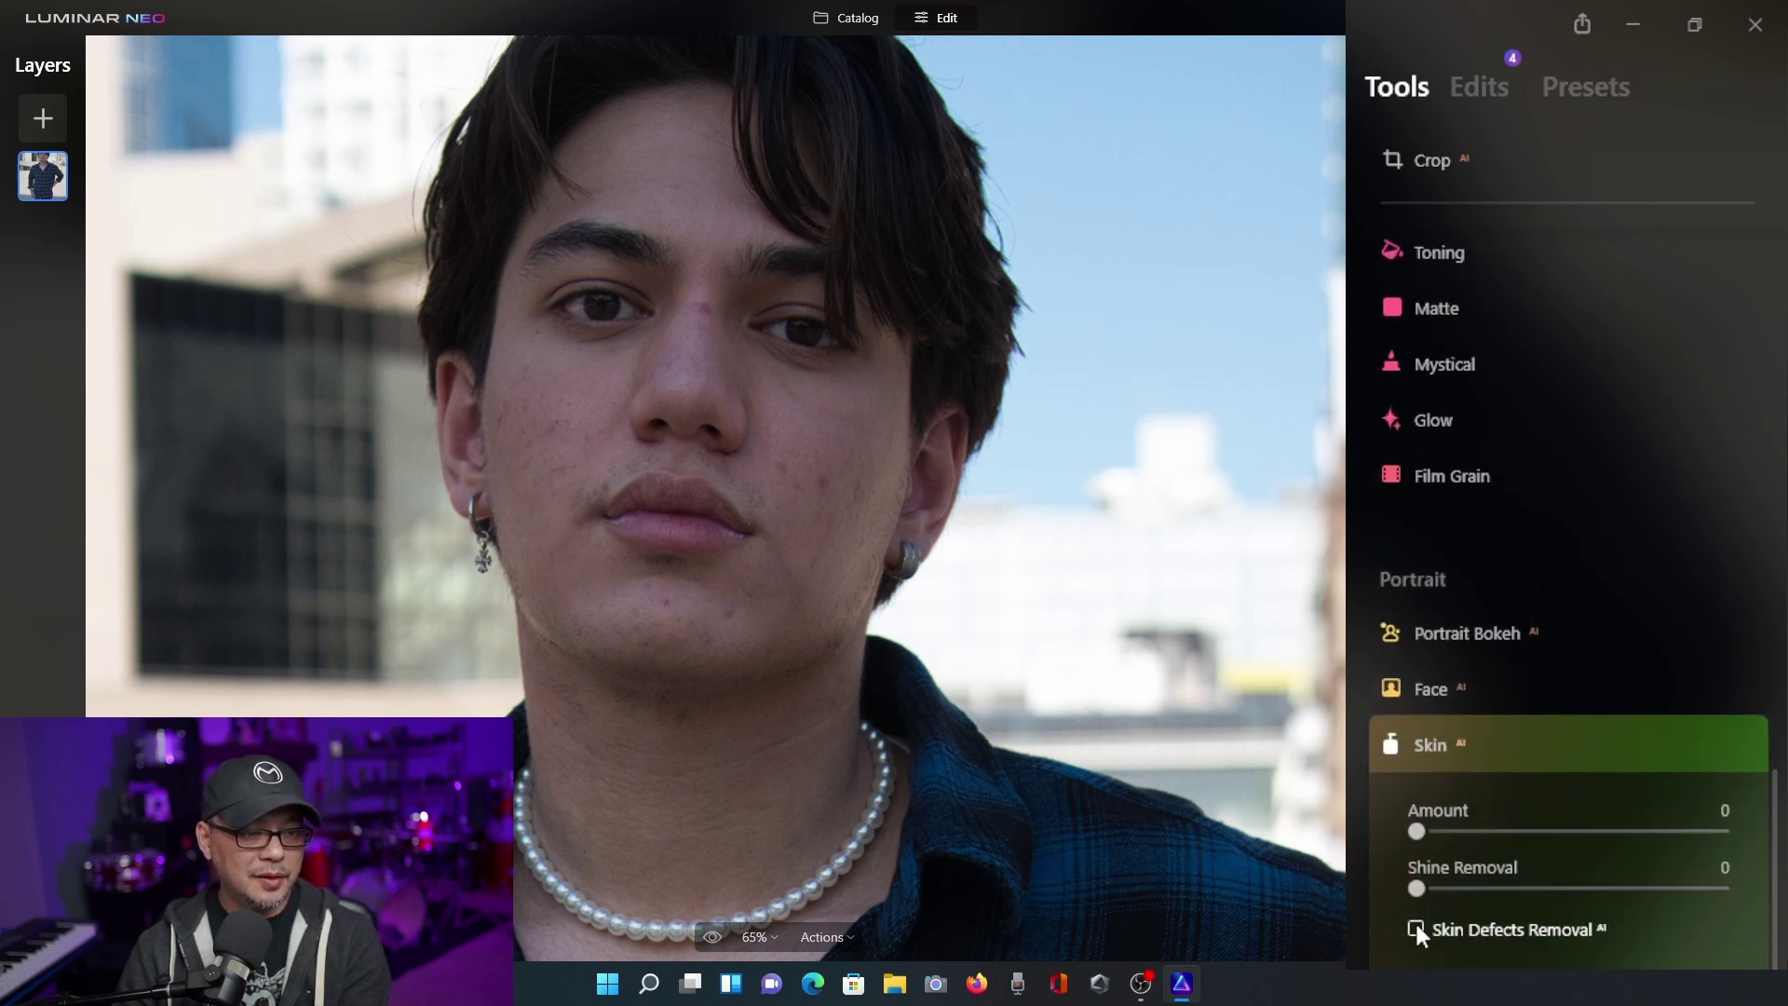
click(1417, 927)
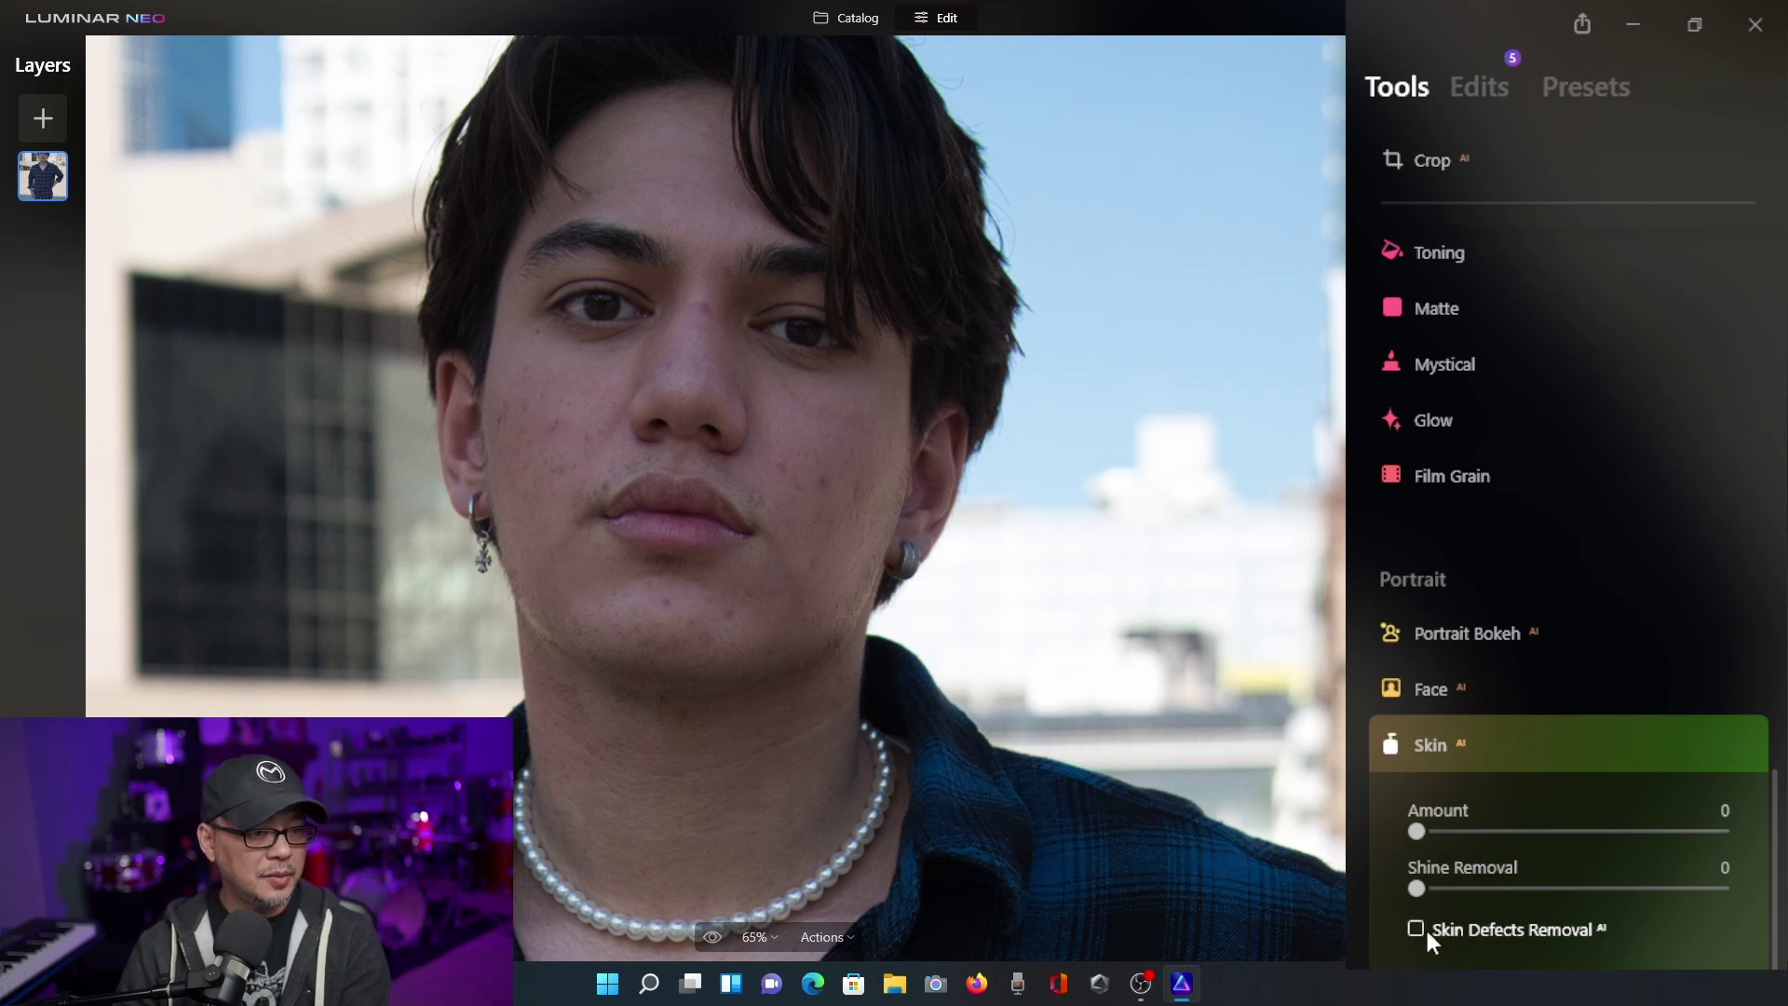
- Compare the Skin effect on and off on the face, then turn Skin Defects Removal off
scroll(735, 475, up, 4)
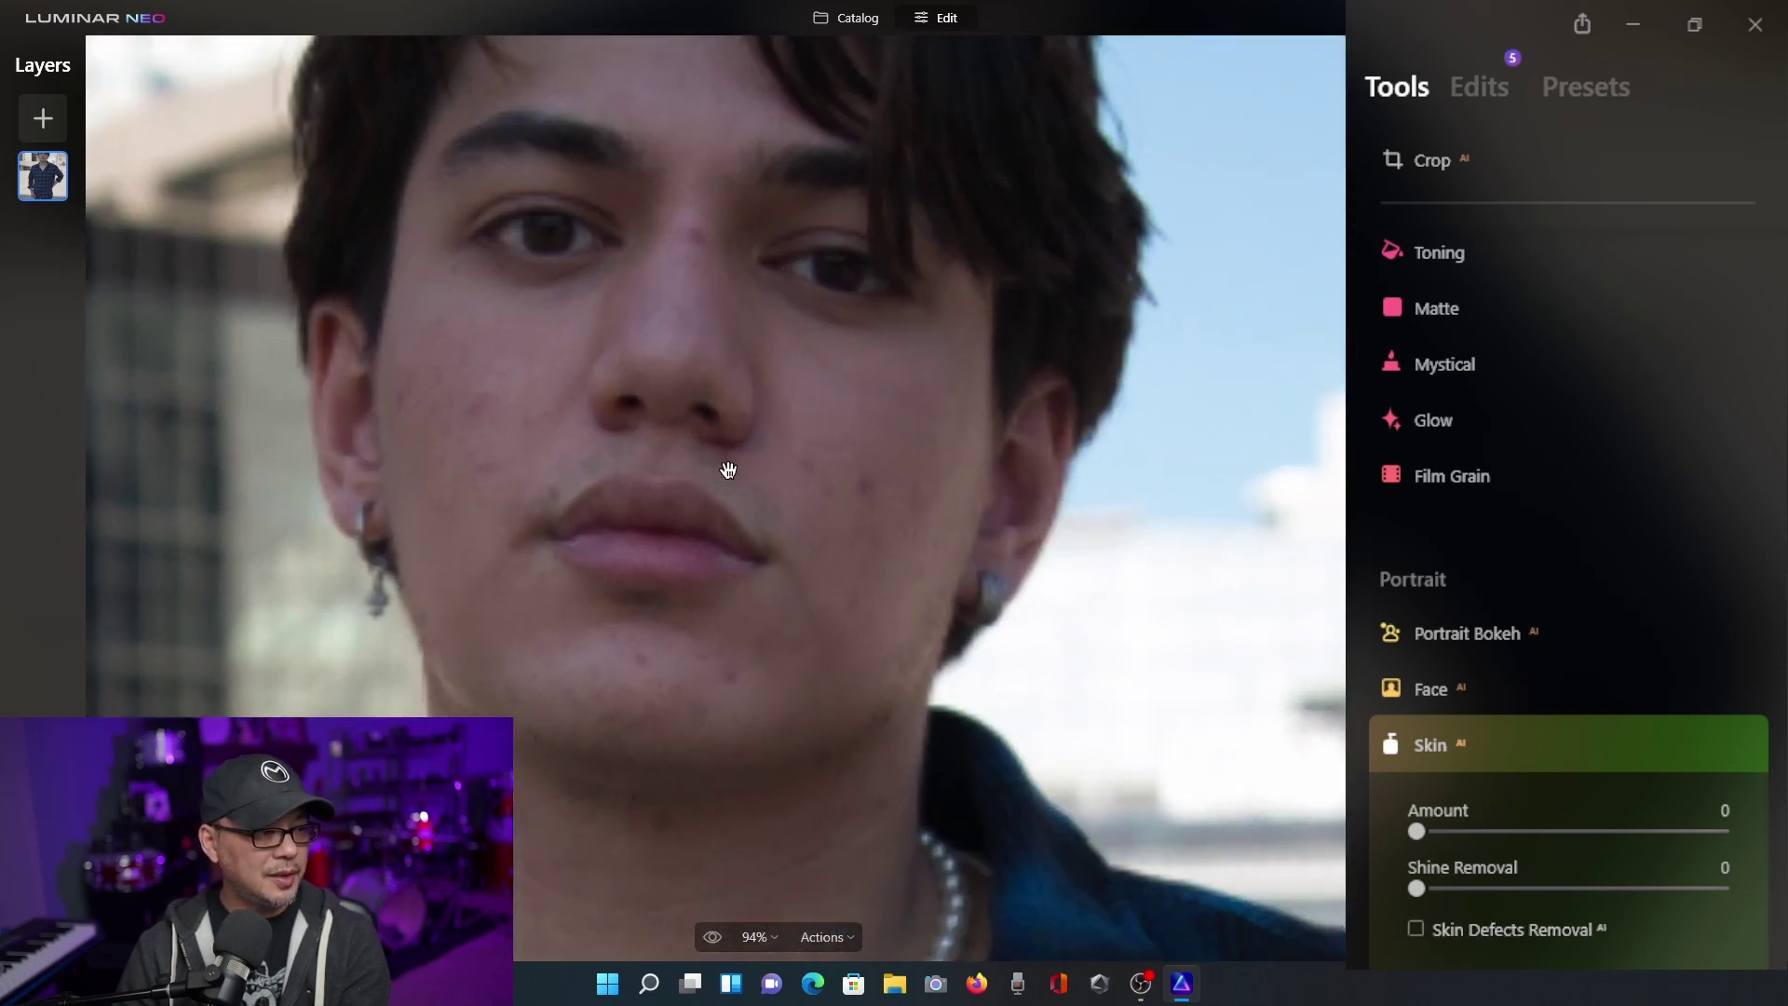
drag(792, 504, 847, 531)
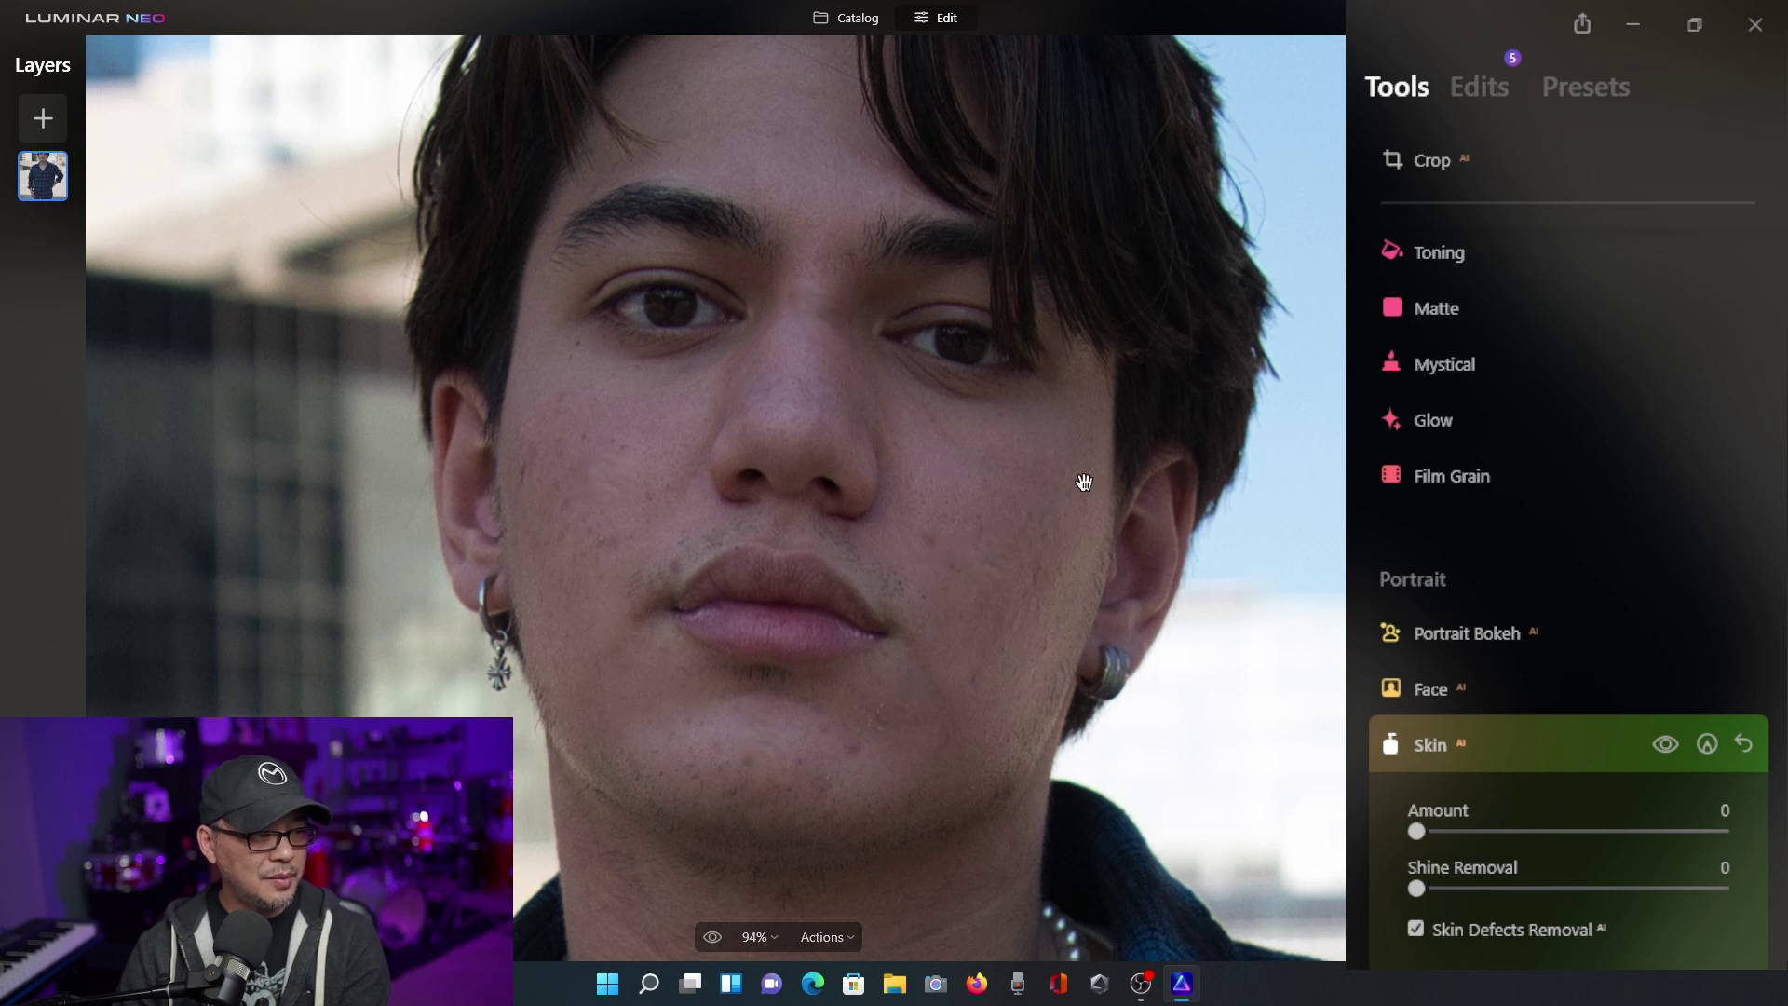
click(1658, 746)
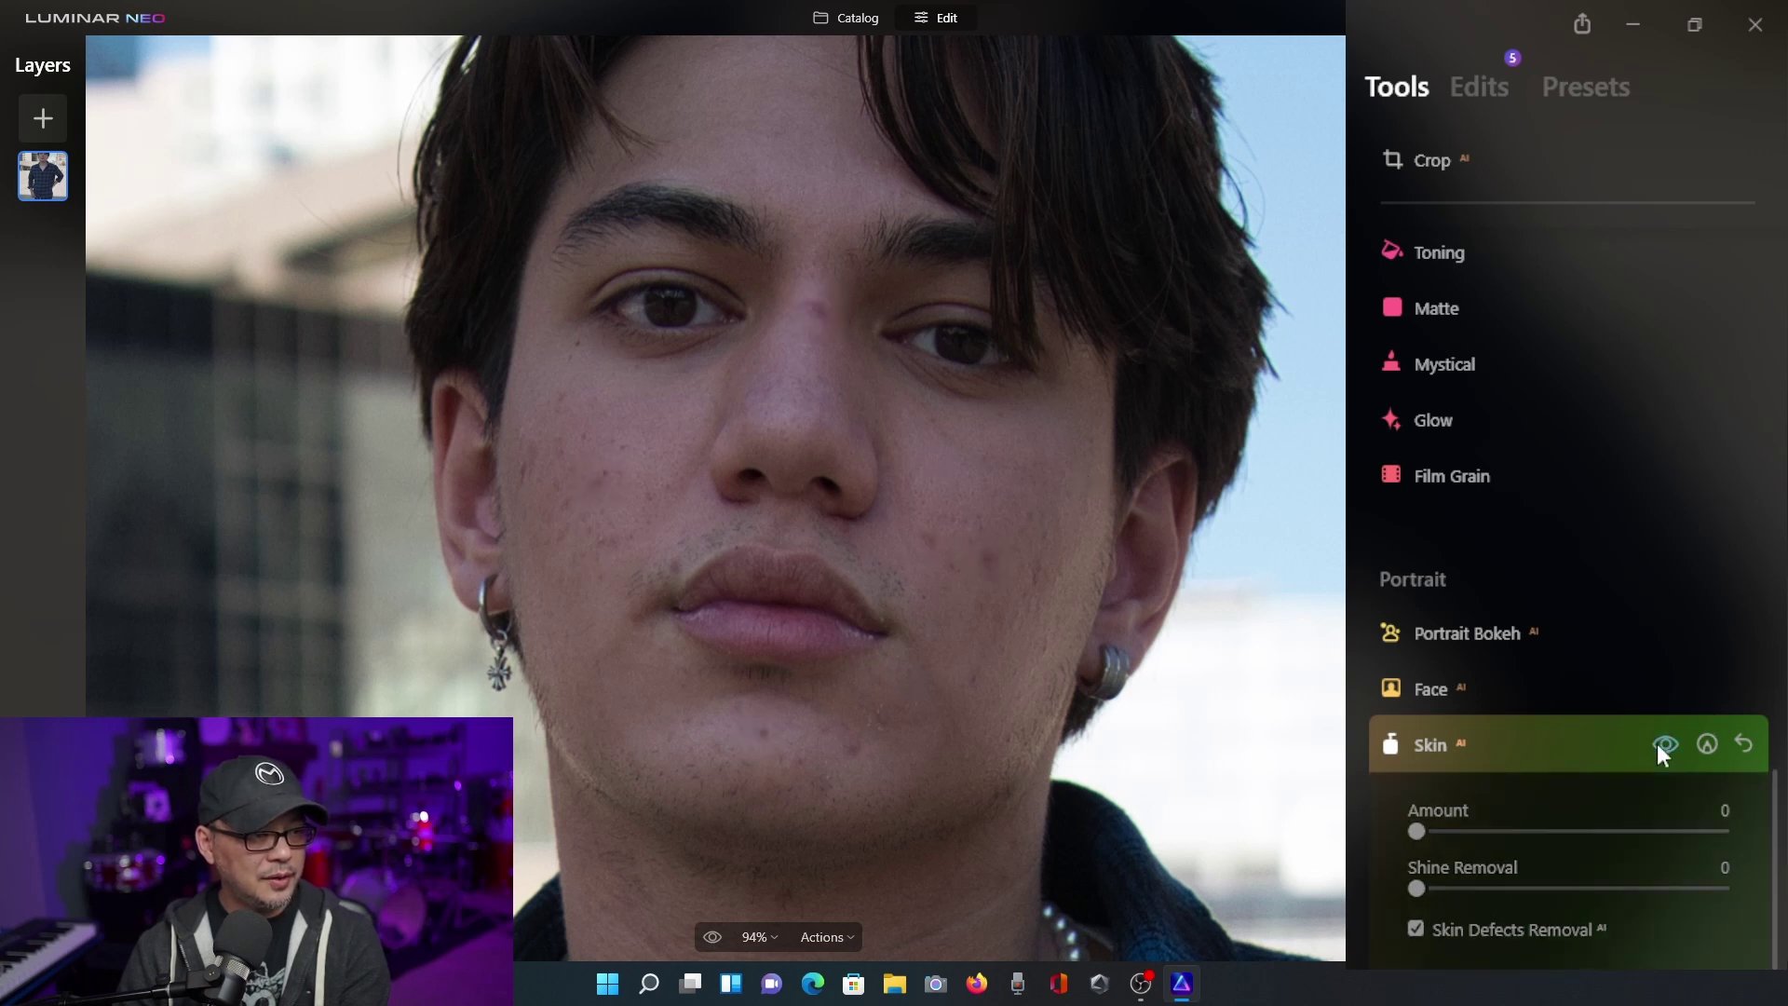
click(1658, 746)
click(1658, 745)
click(1658, 744)
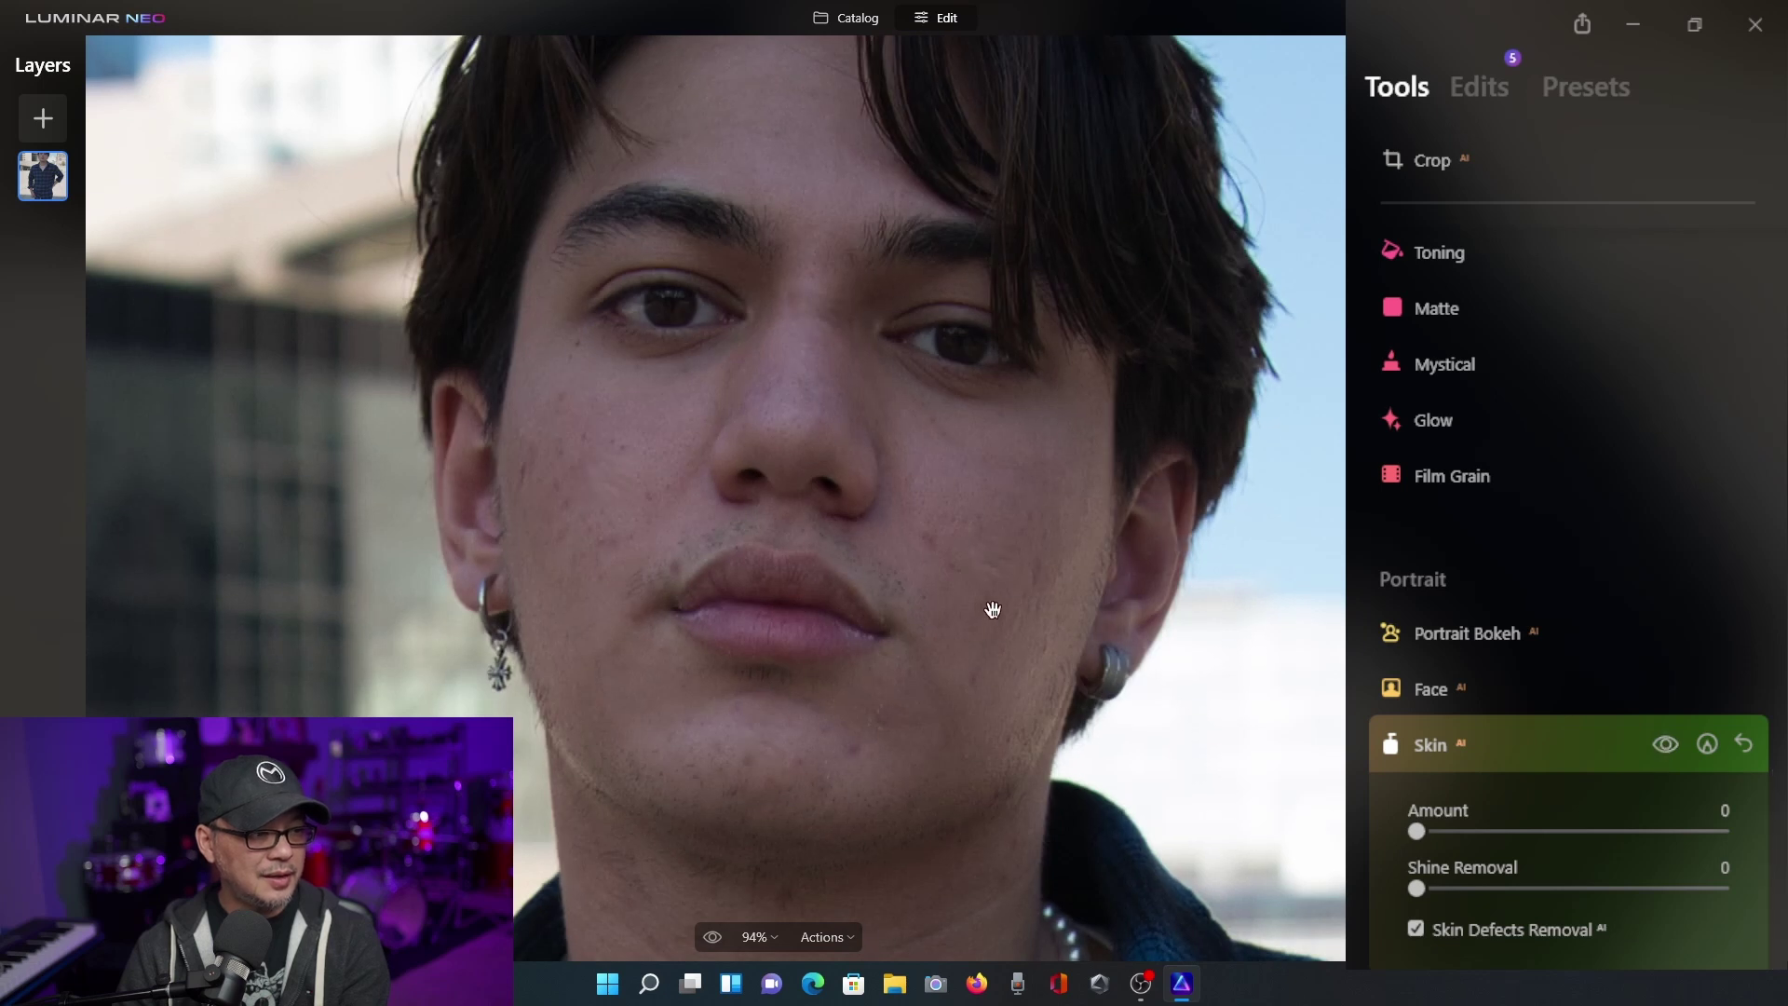
scroll(804, 489, up, 3)
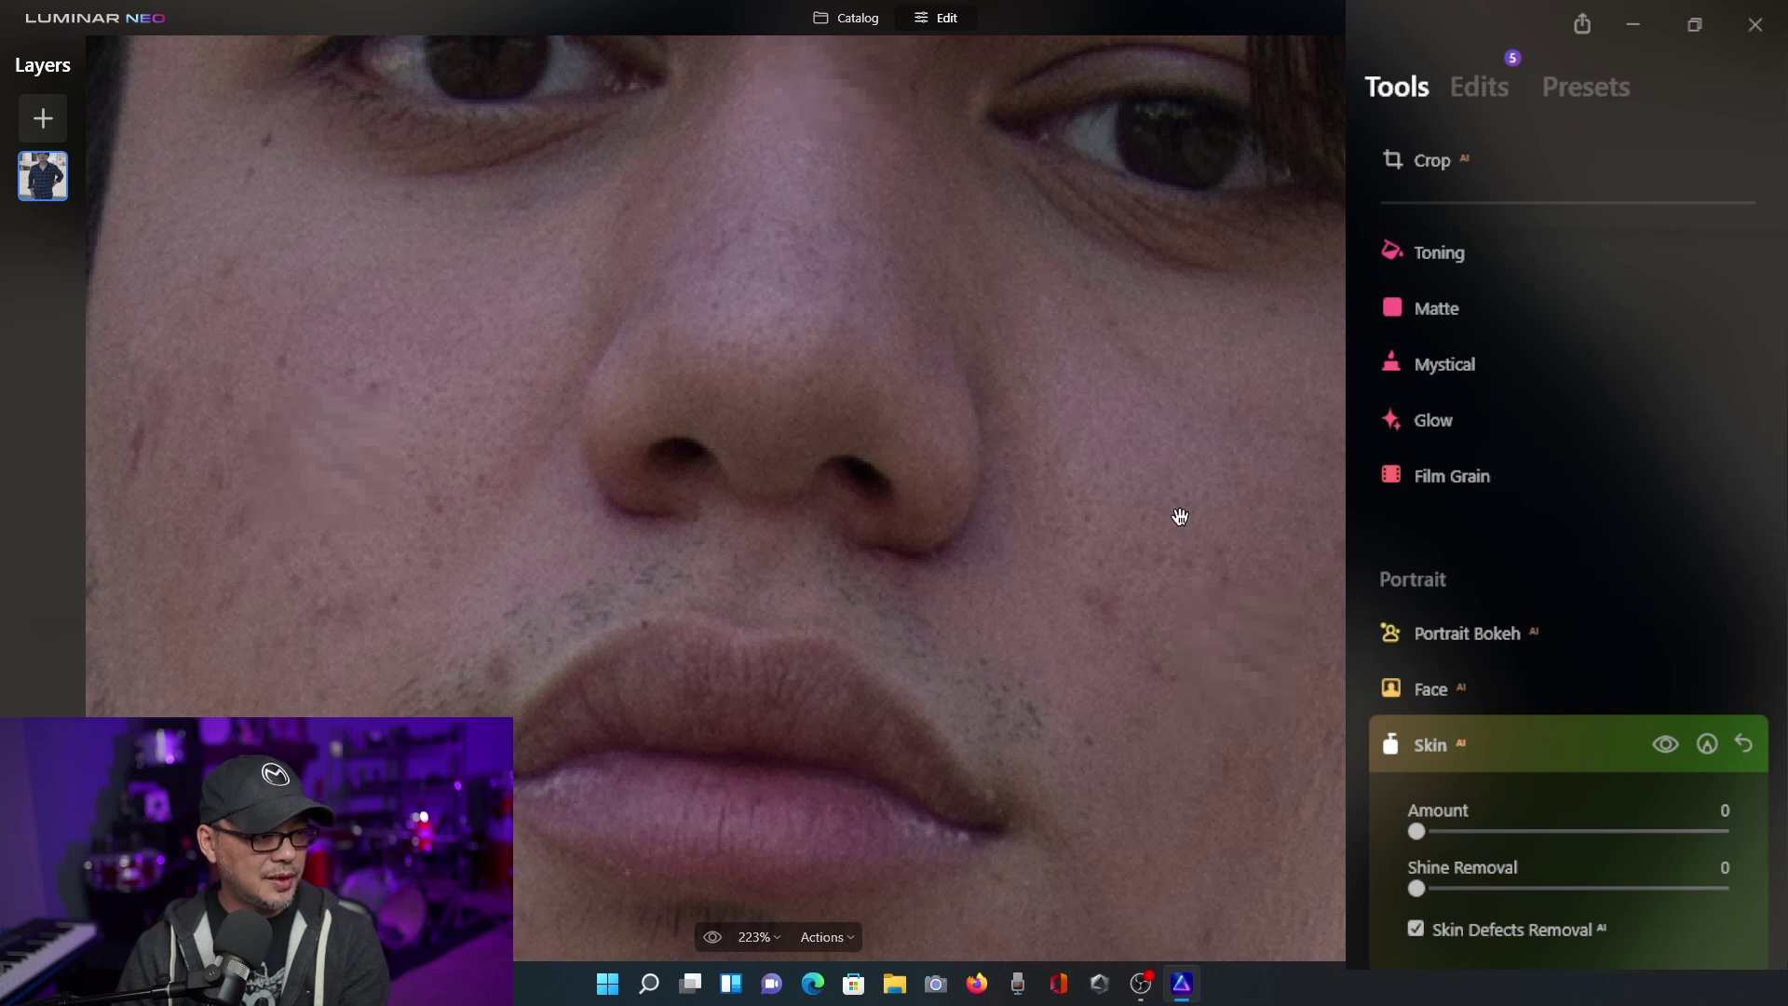
scroll(1043, 491, down, 3)
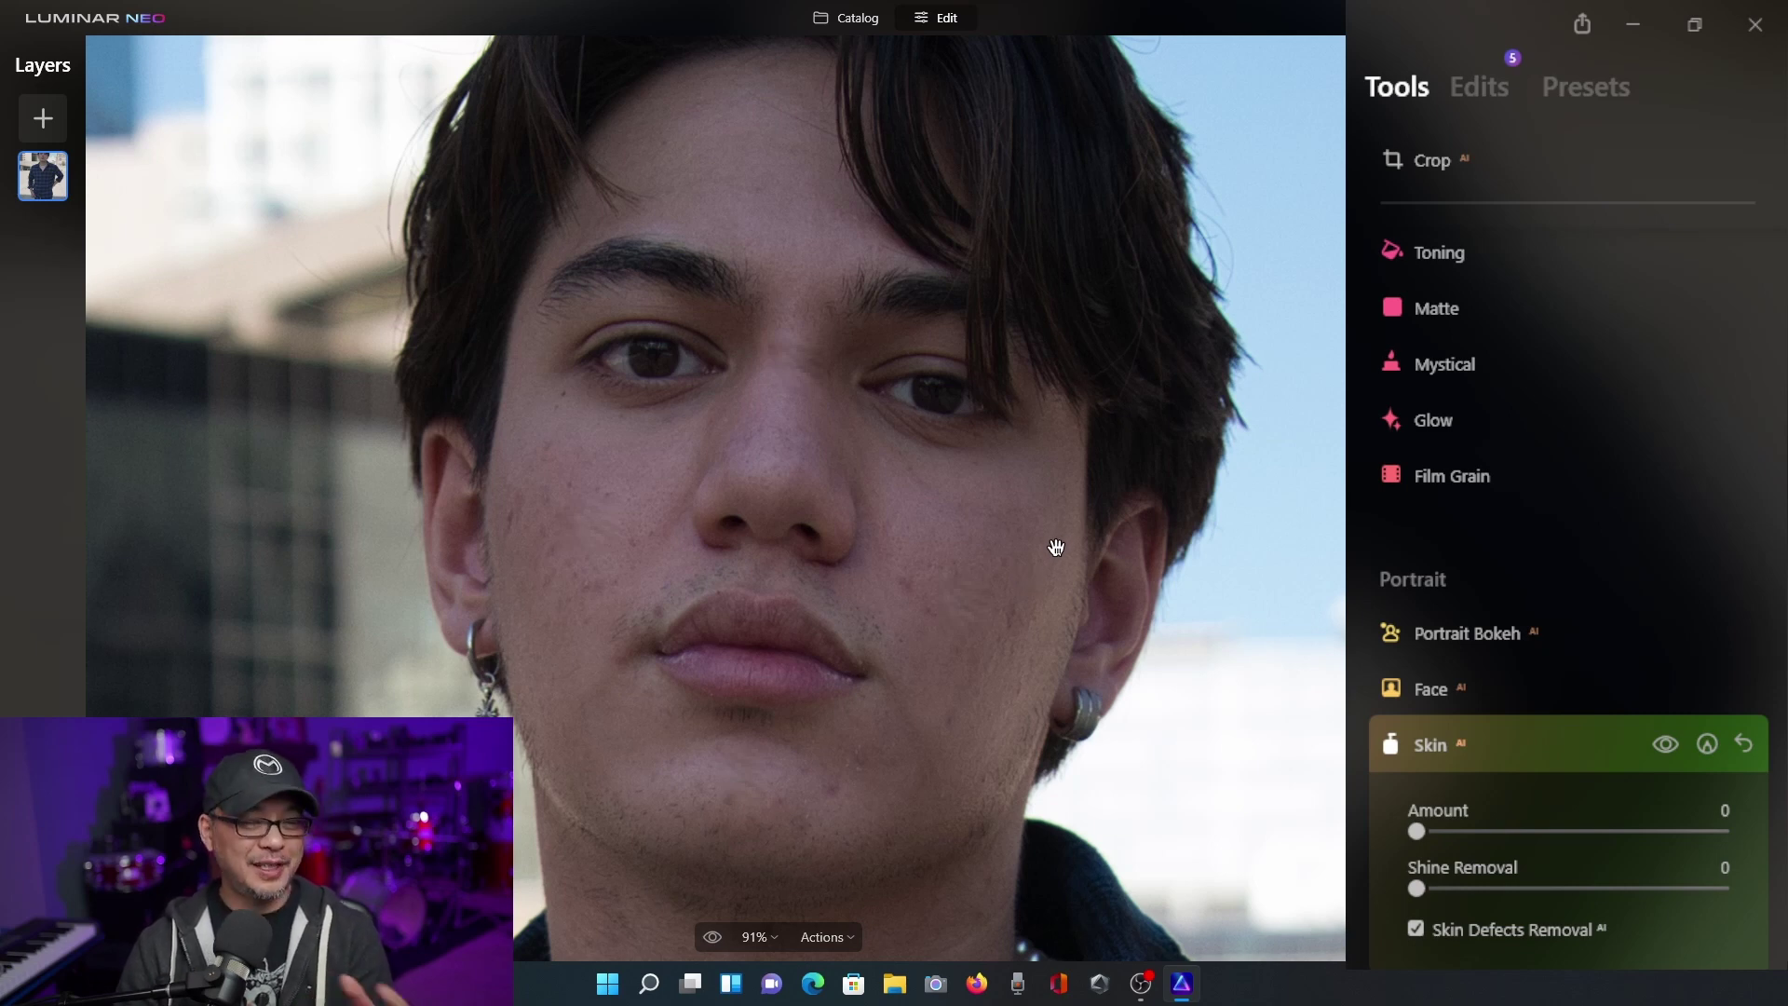
click(1419, 927)
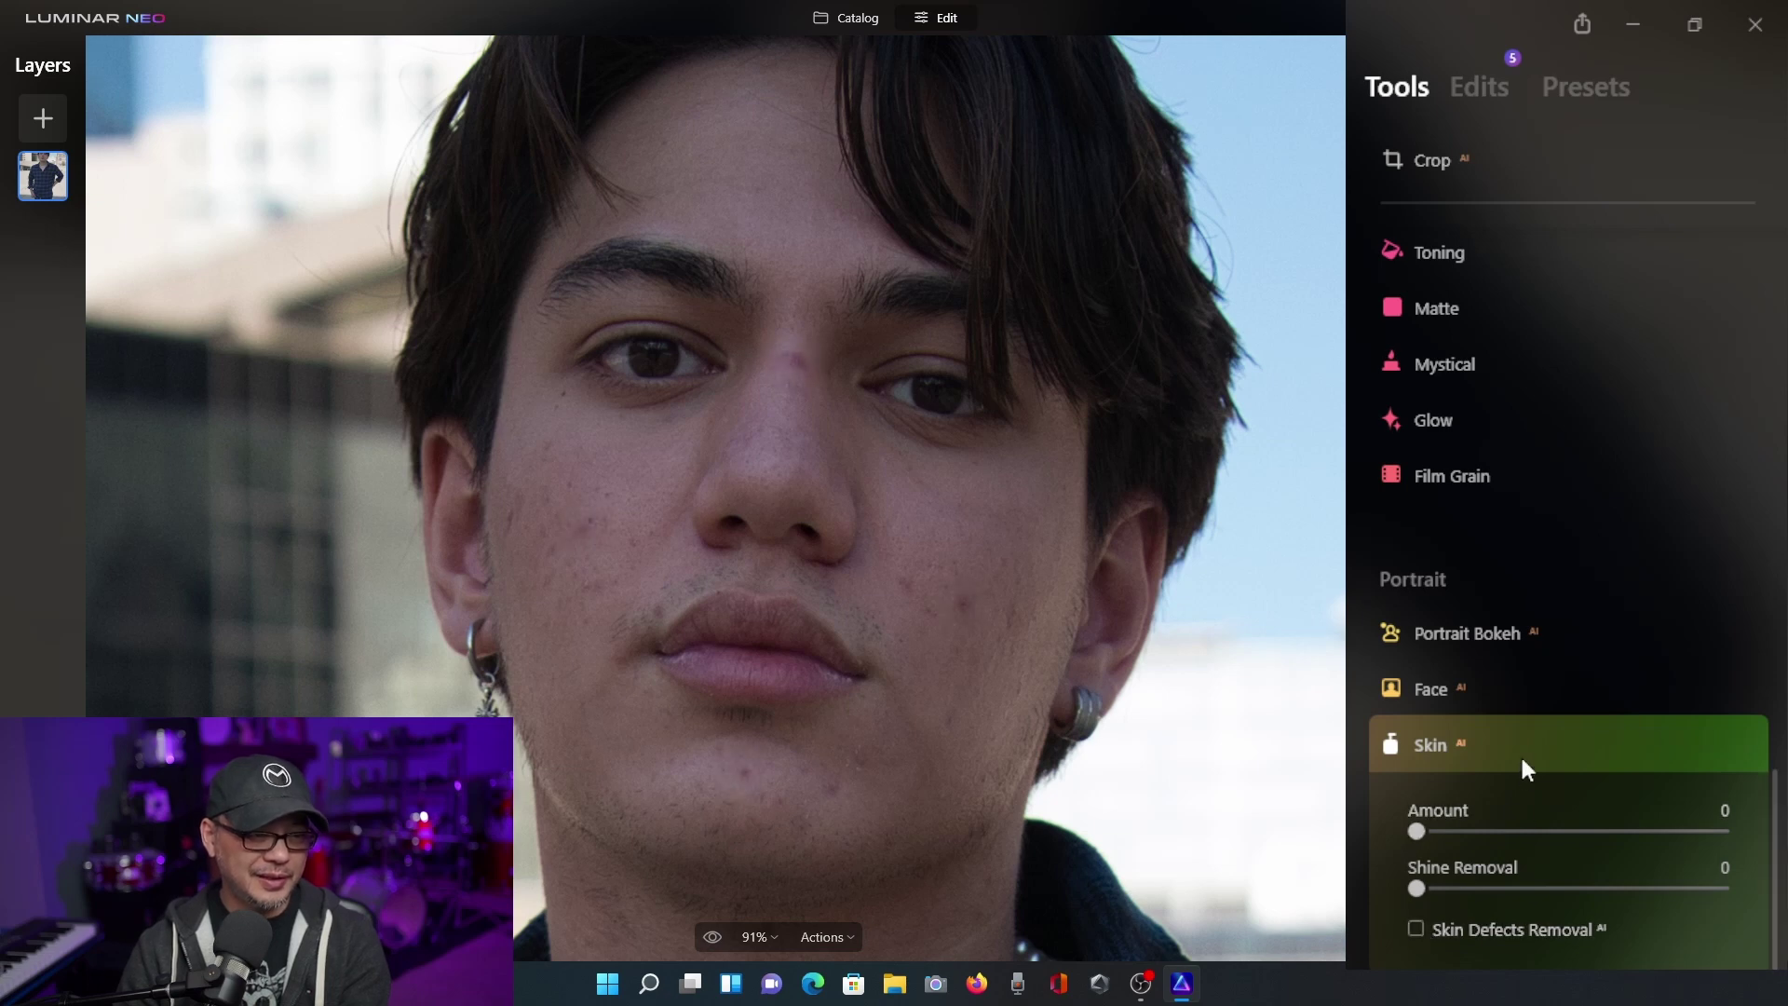
- With Erase, remove the blemishes on the nose bridge and cheeks
scroll(1533, 727, up, 10)
click(1464, 419)
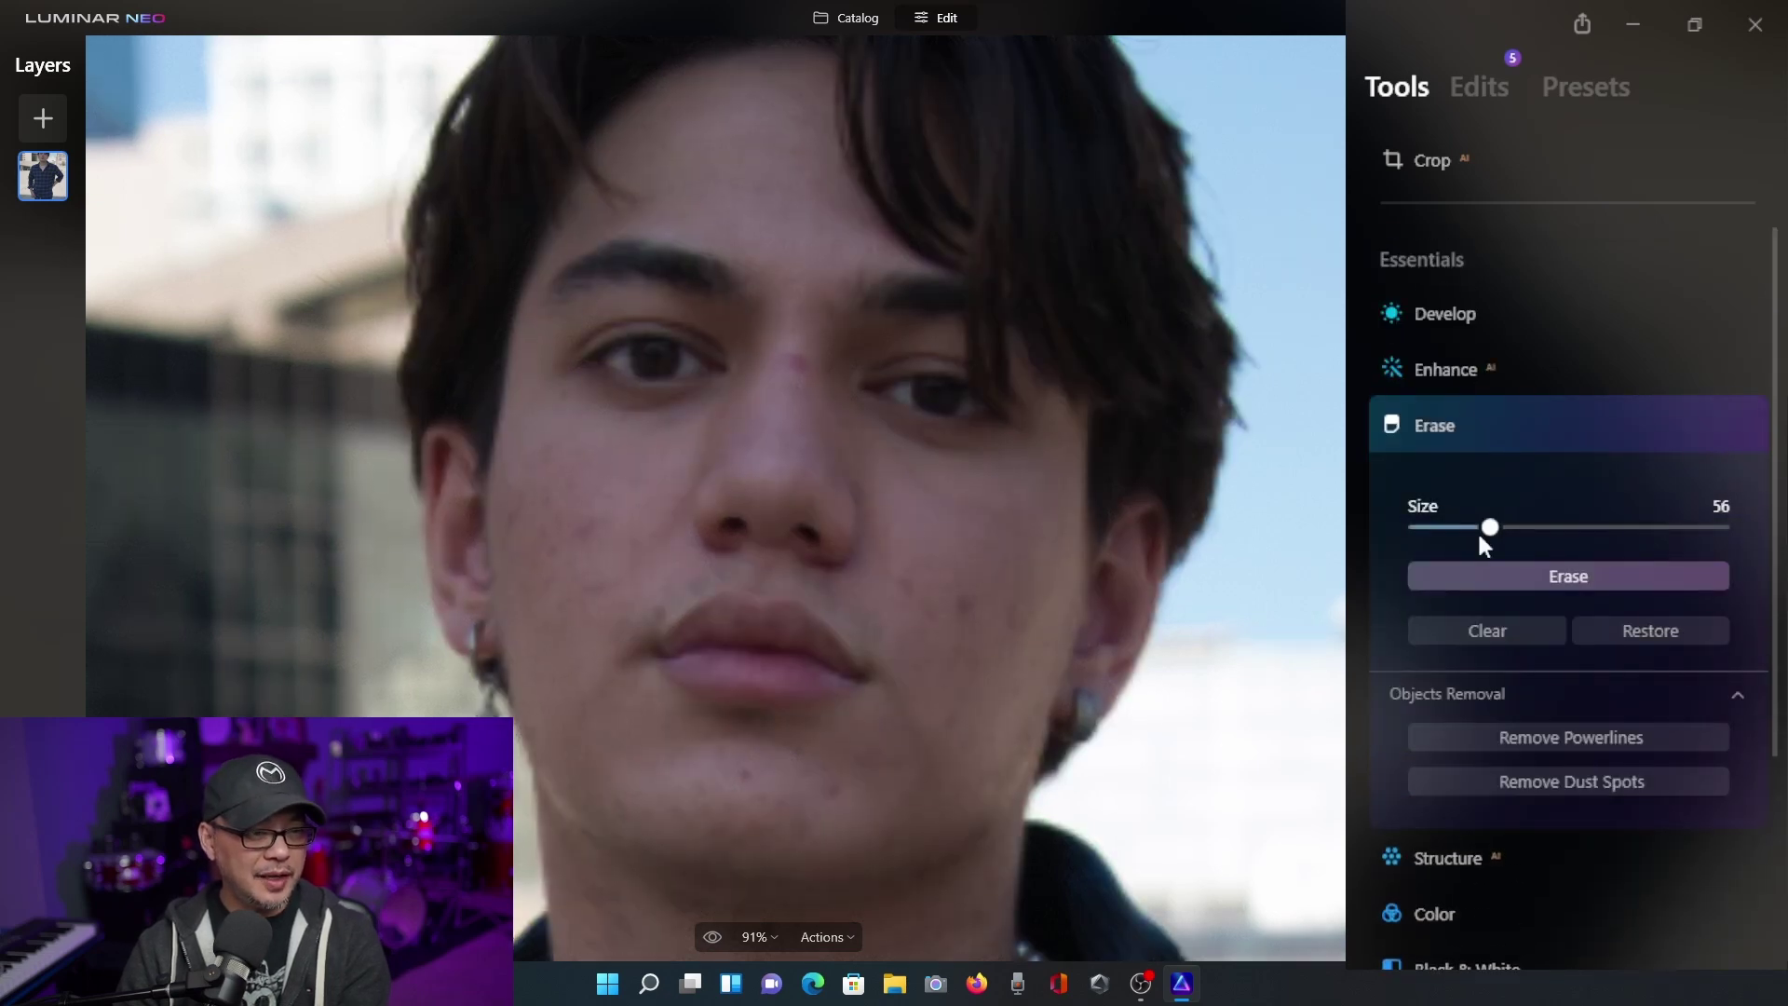
scroll(875, 510, up, 1)
scroll(876, 509, up, 3)
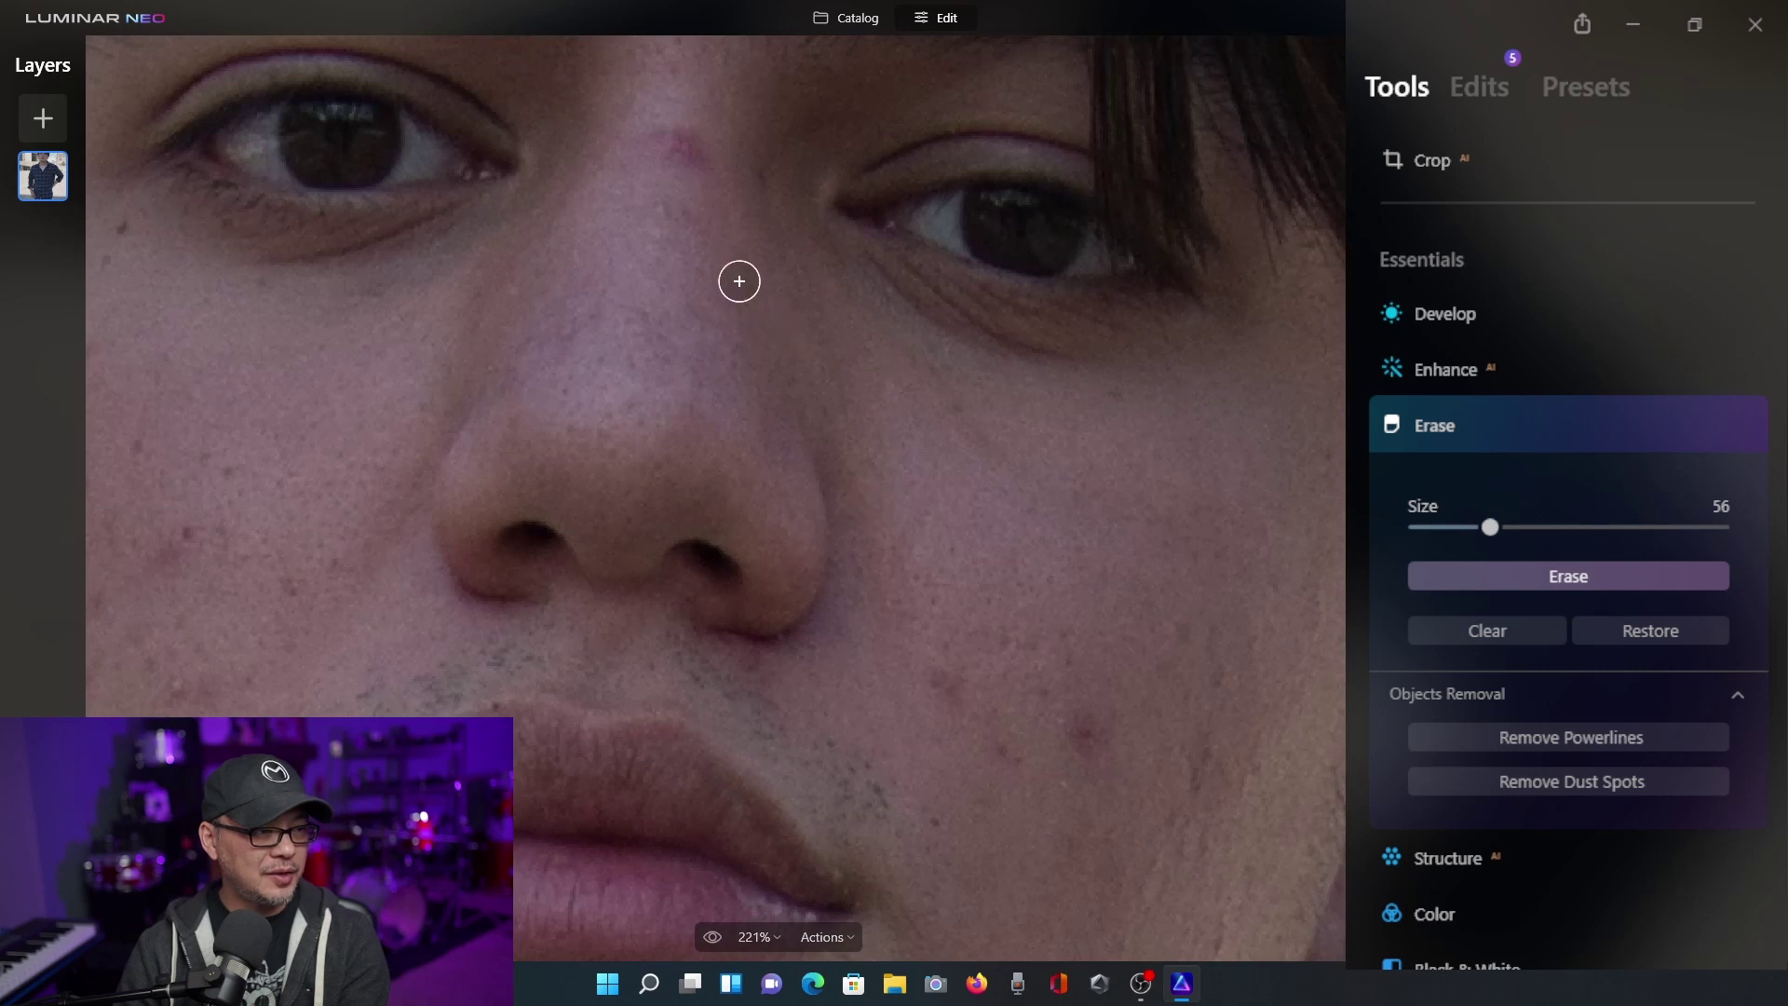
scroll(729, 466, up, 2)
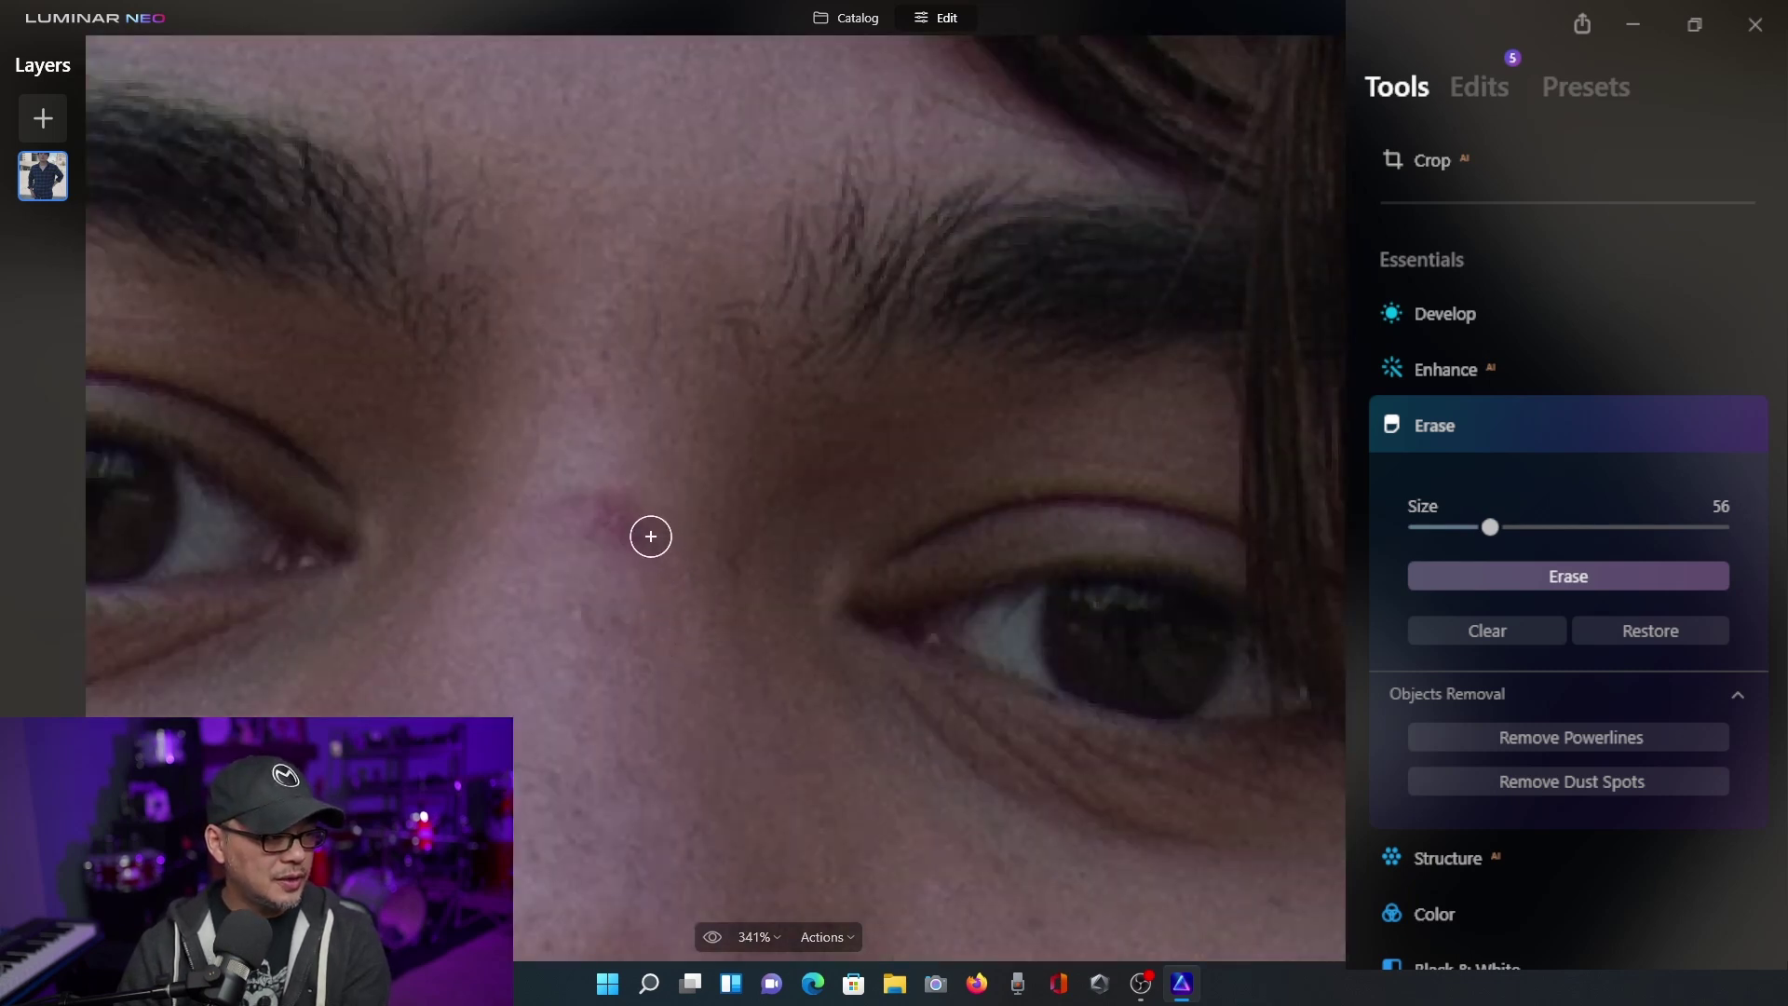
mouse_move(646, 525)
mouse_down()
mouse_move(587, 508)
mouse_move(599, 537)
mouse_move(648, 533)
mouse_up()
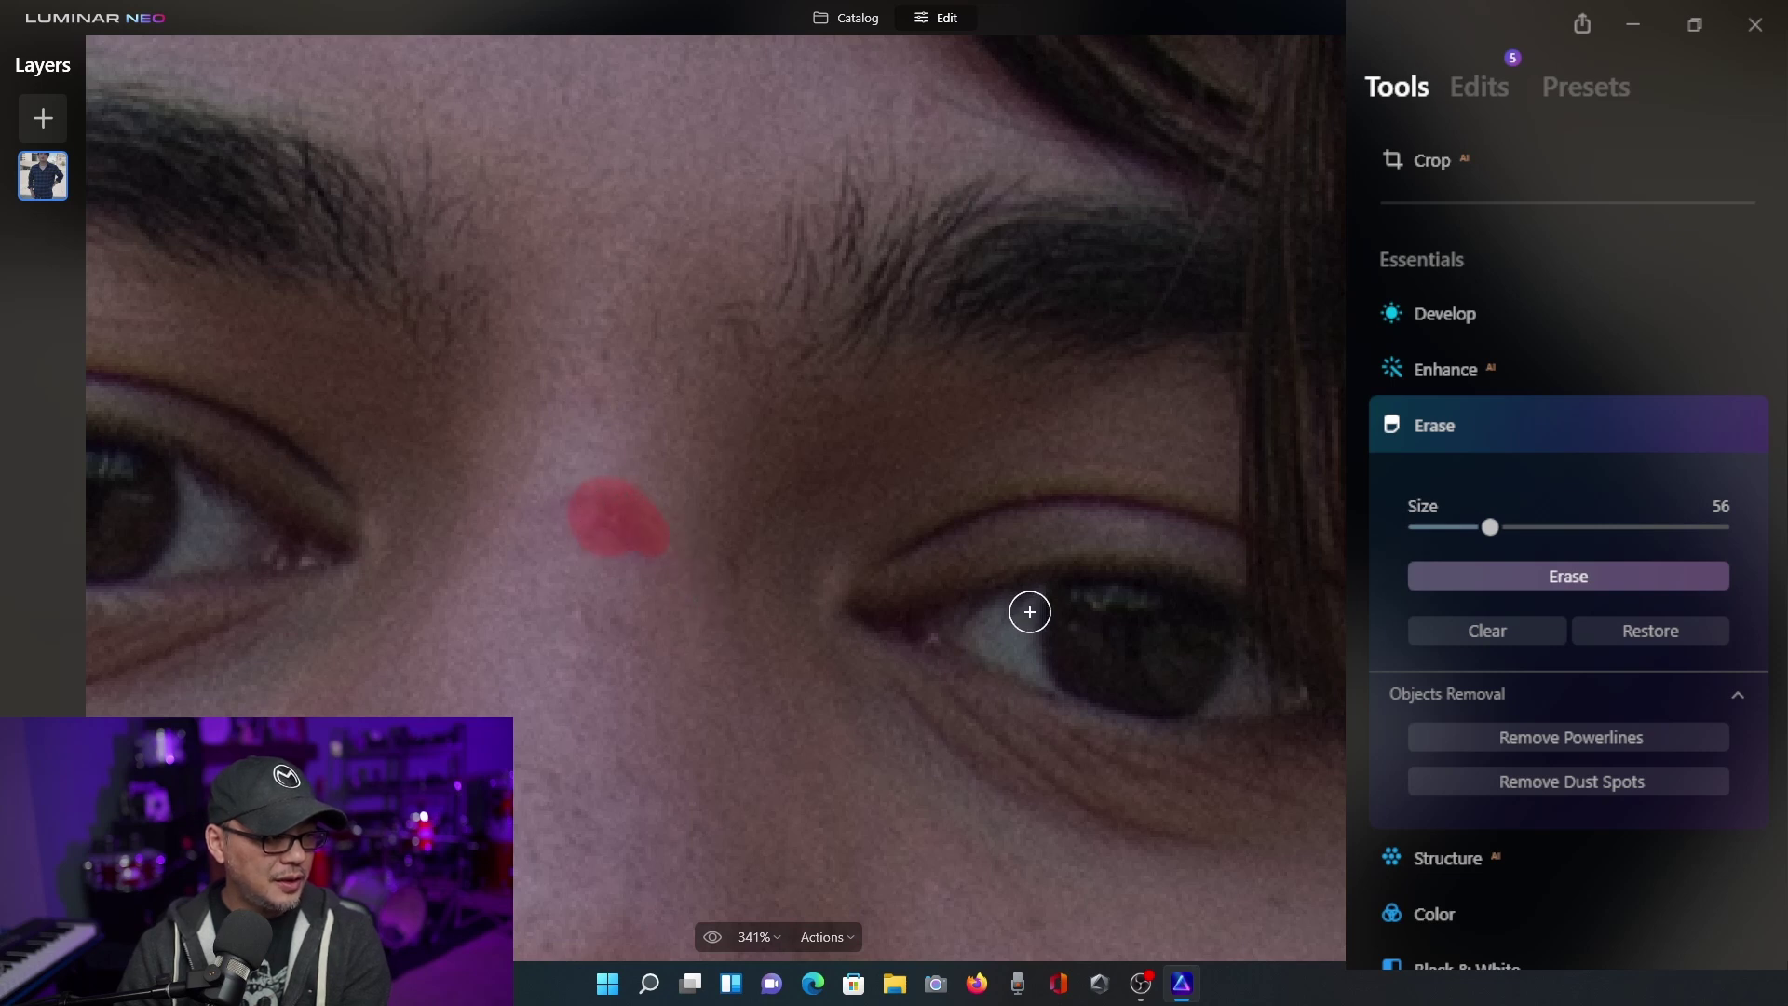
scroll(1029, 612, down, 10)
click(988, 731)
scroll(930, 799, down, 5)
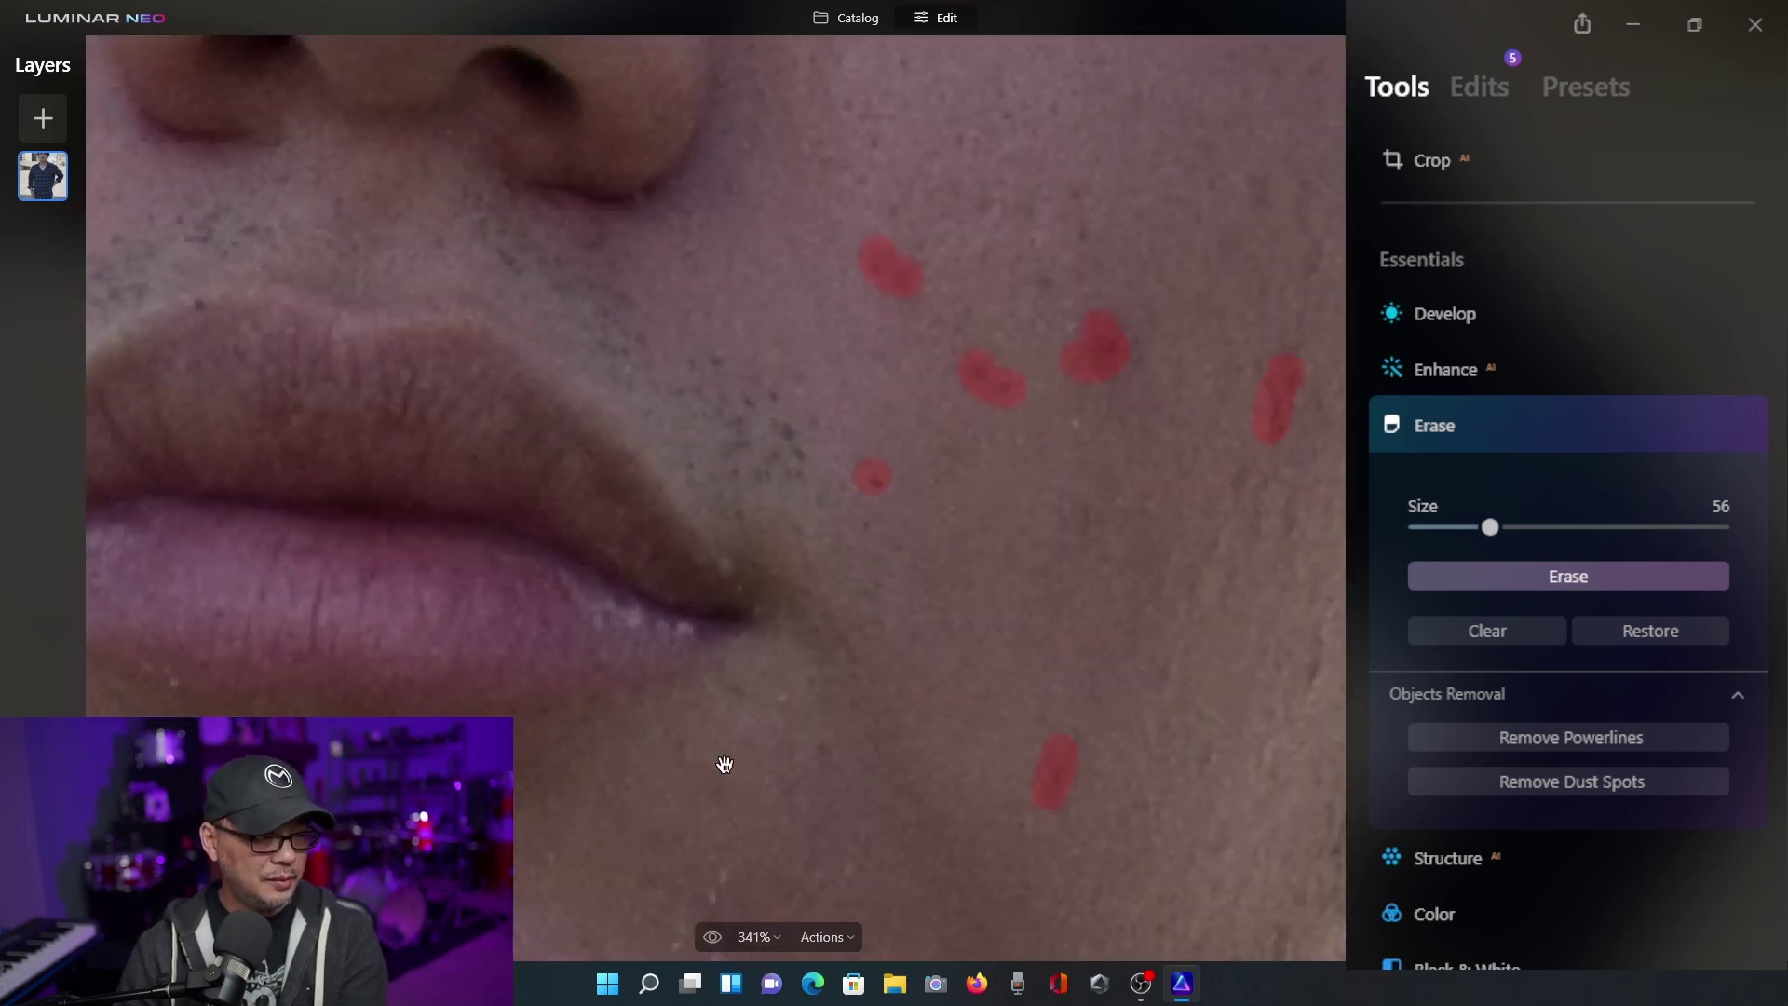
drag(1249, 464, 926, 480)
- Erase the blemishes near the chin, above the lip and on both cheeks
scroll(932, 484, down, 3)
click(871, 438)
scroll(559, 466, up, 8)
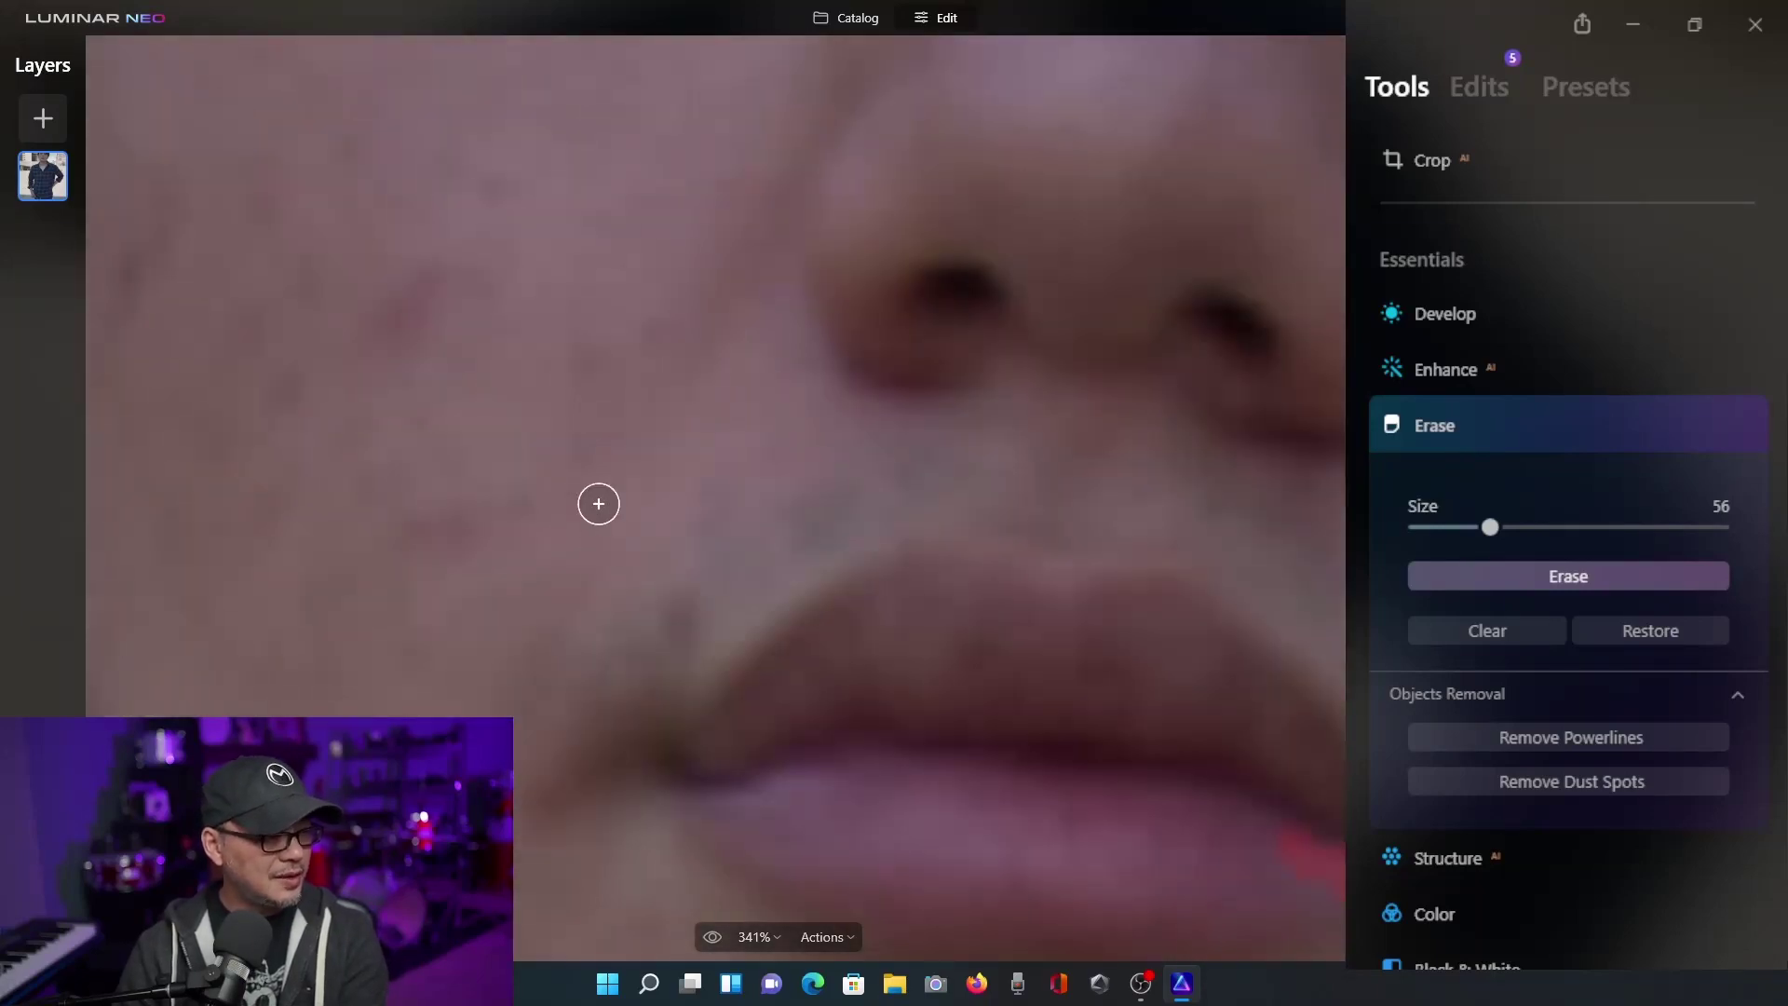
scroll(599, 520, down, 2)
click(462, 334)
click(664, 598)
click(209, 336)
scroll(471, 351, up, 3)
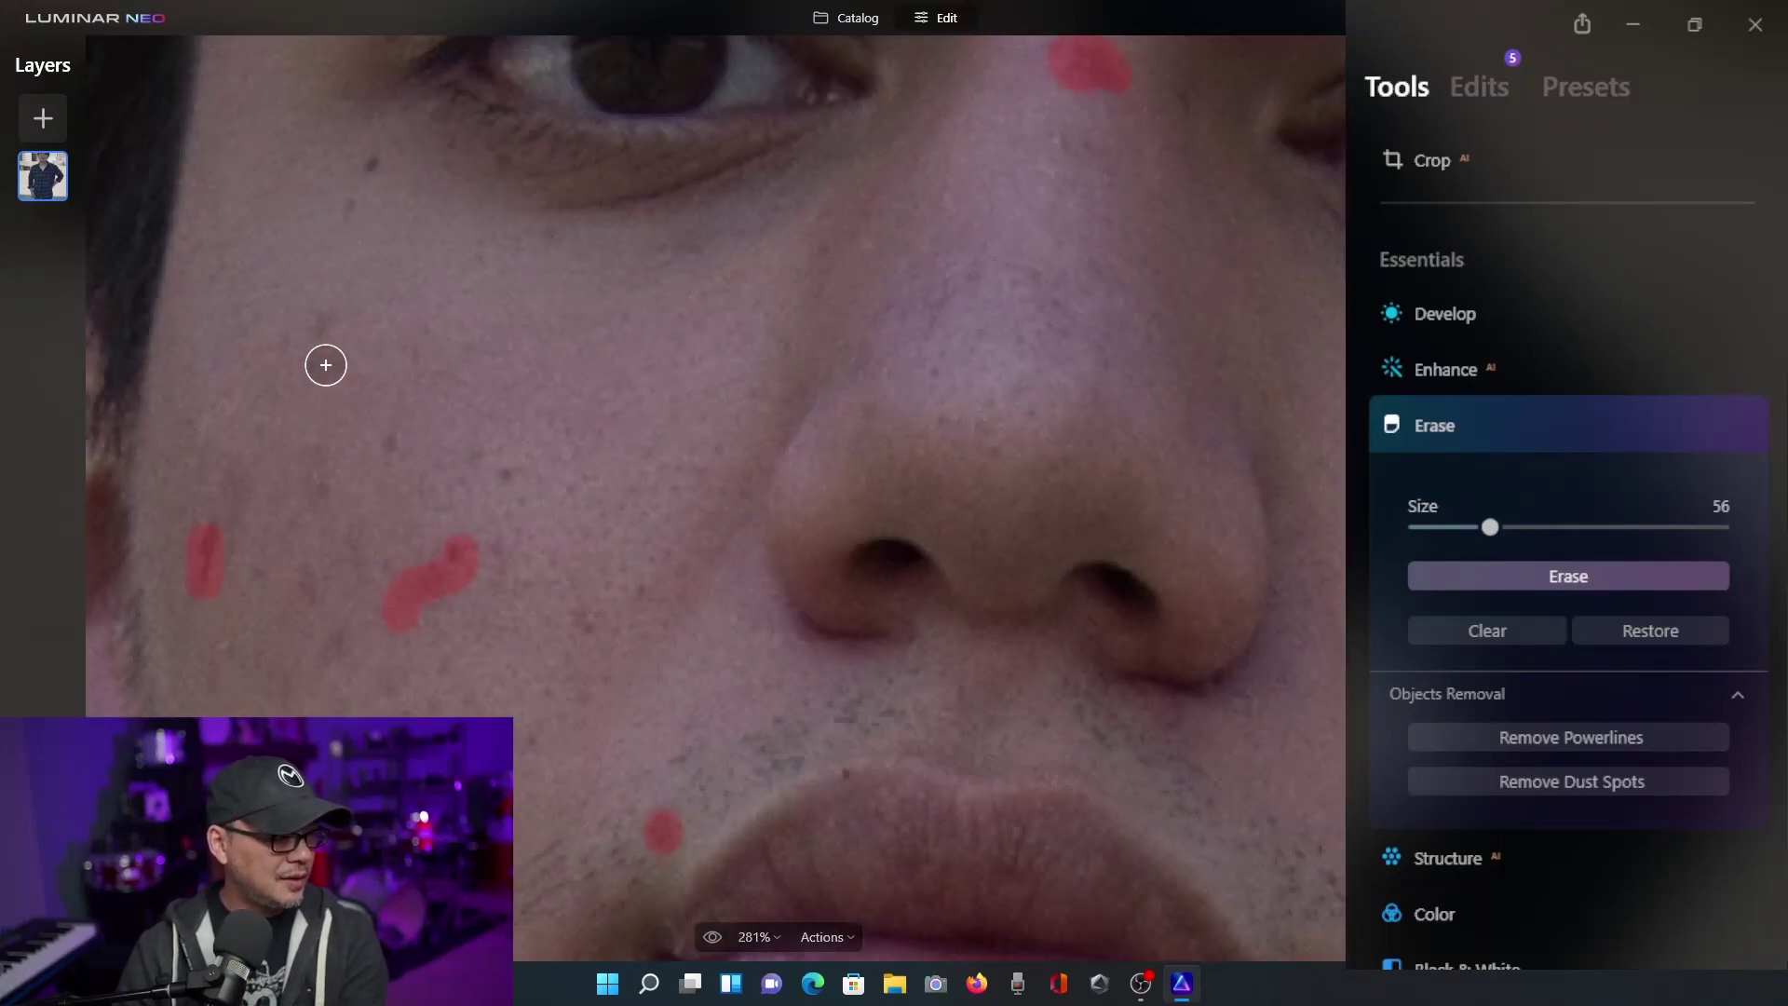
- Fit the portrait, compare the erase result before and after, and close Erase
key(ctrl+0)
scroll(987, 389, up, 4)
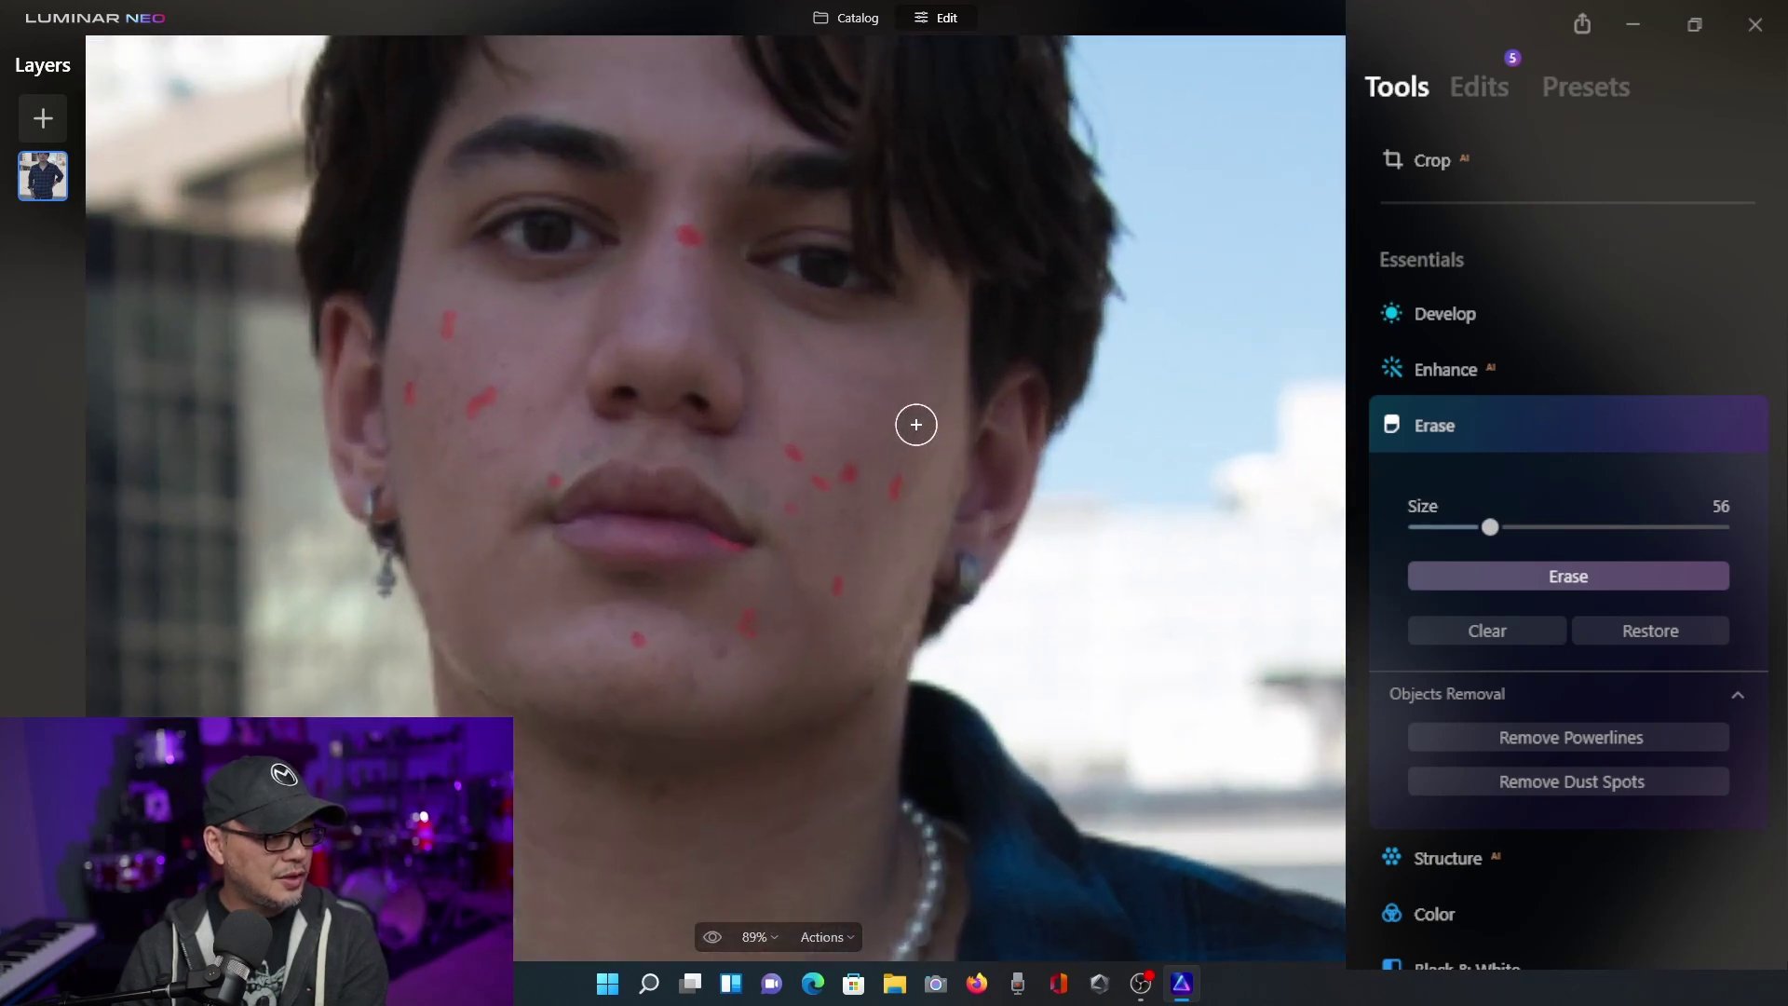
scroll(916, 425, up, 4)
scroll(903, 431, down, 3)
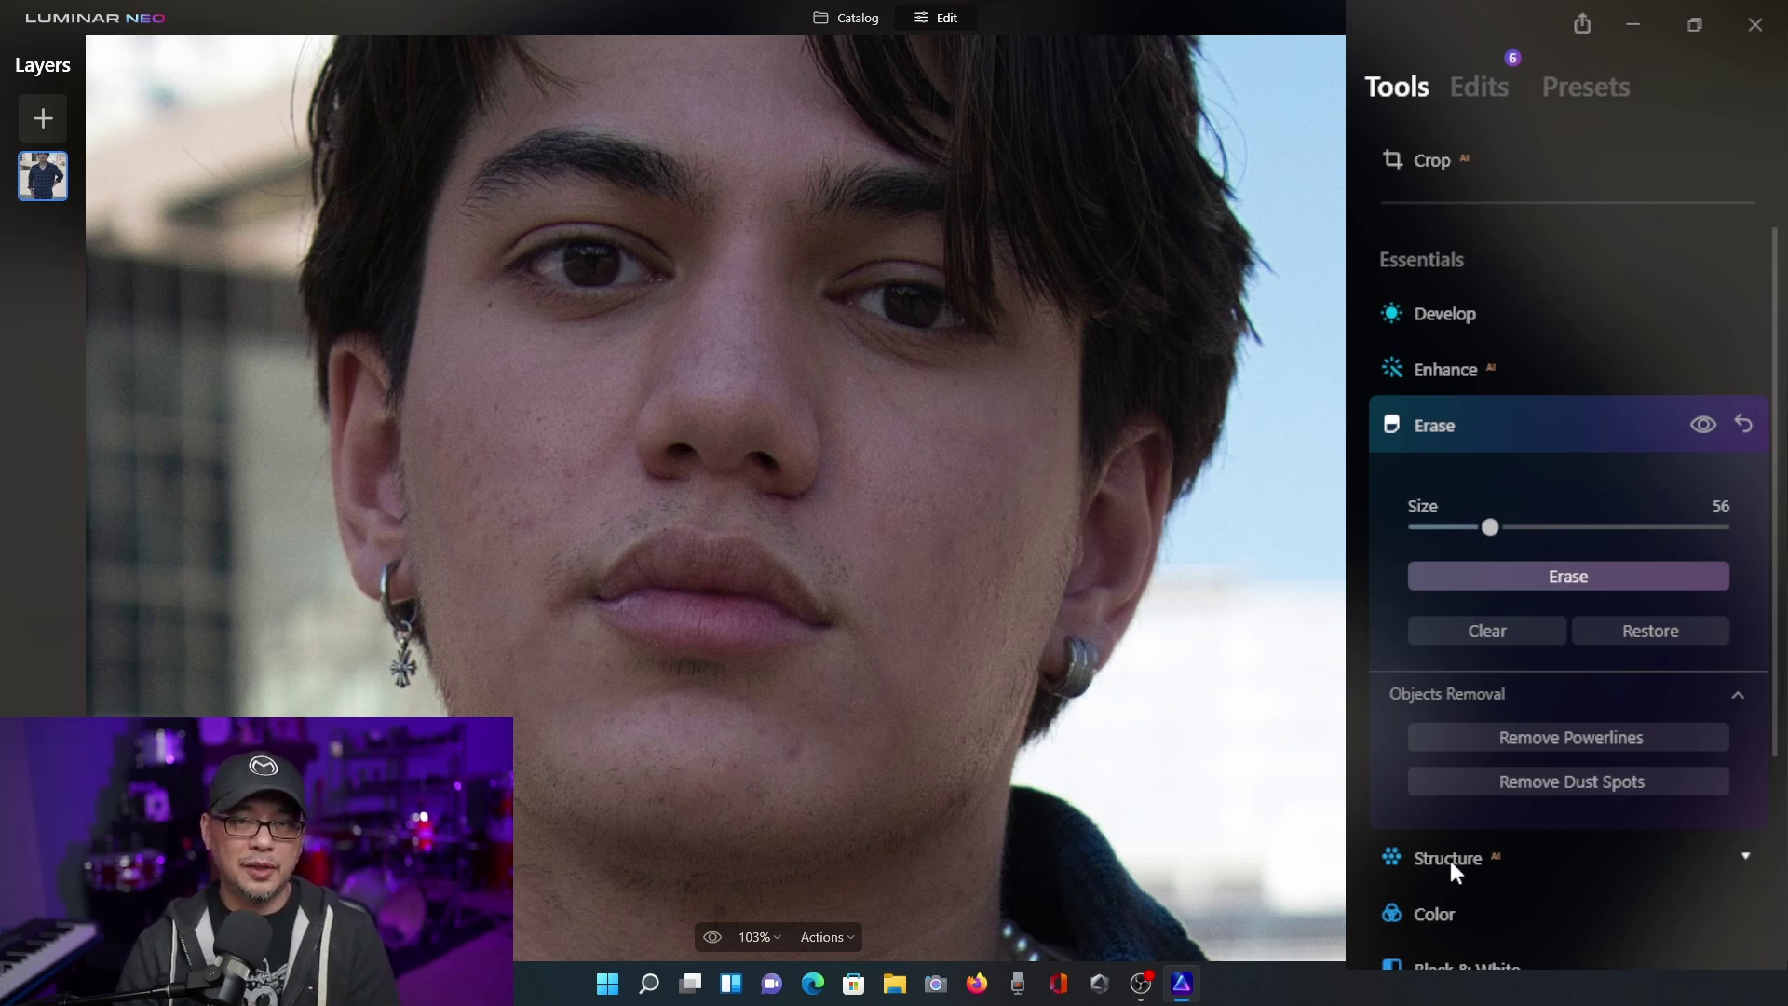
scroll(817, 608, up, 3)
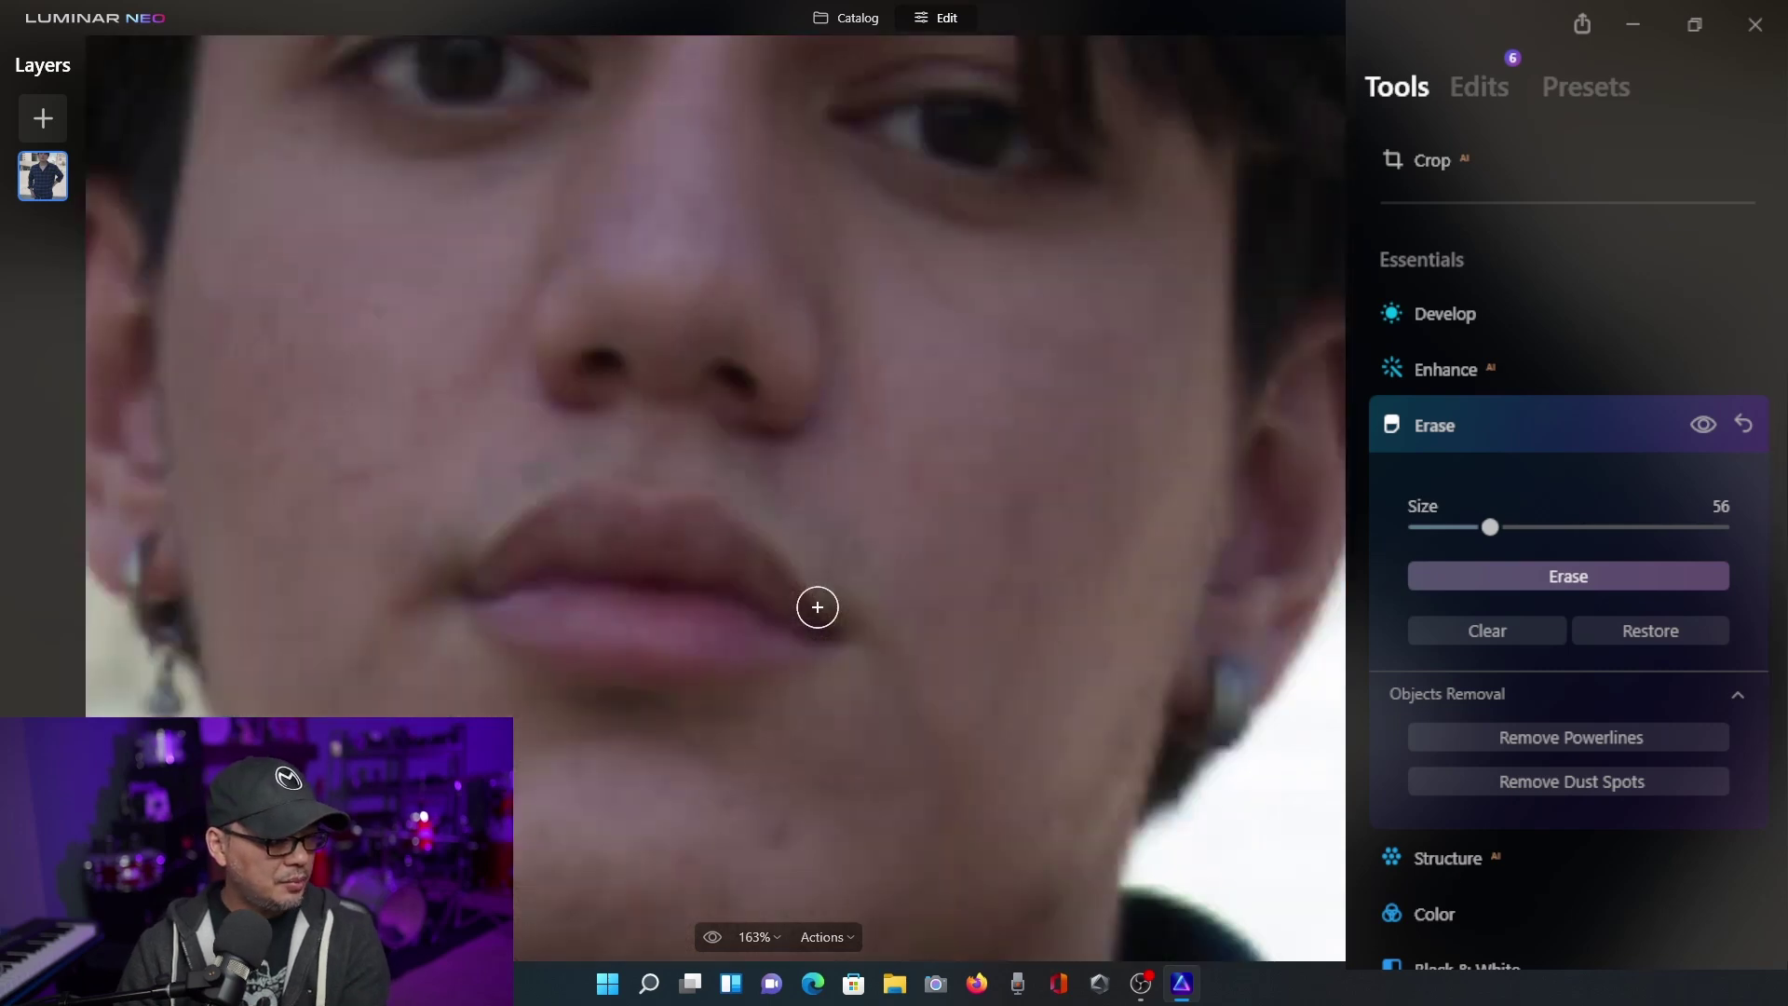
drag(822, 722, 827, 581)
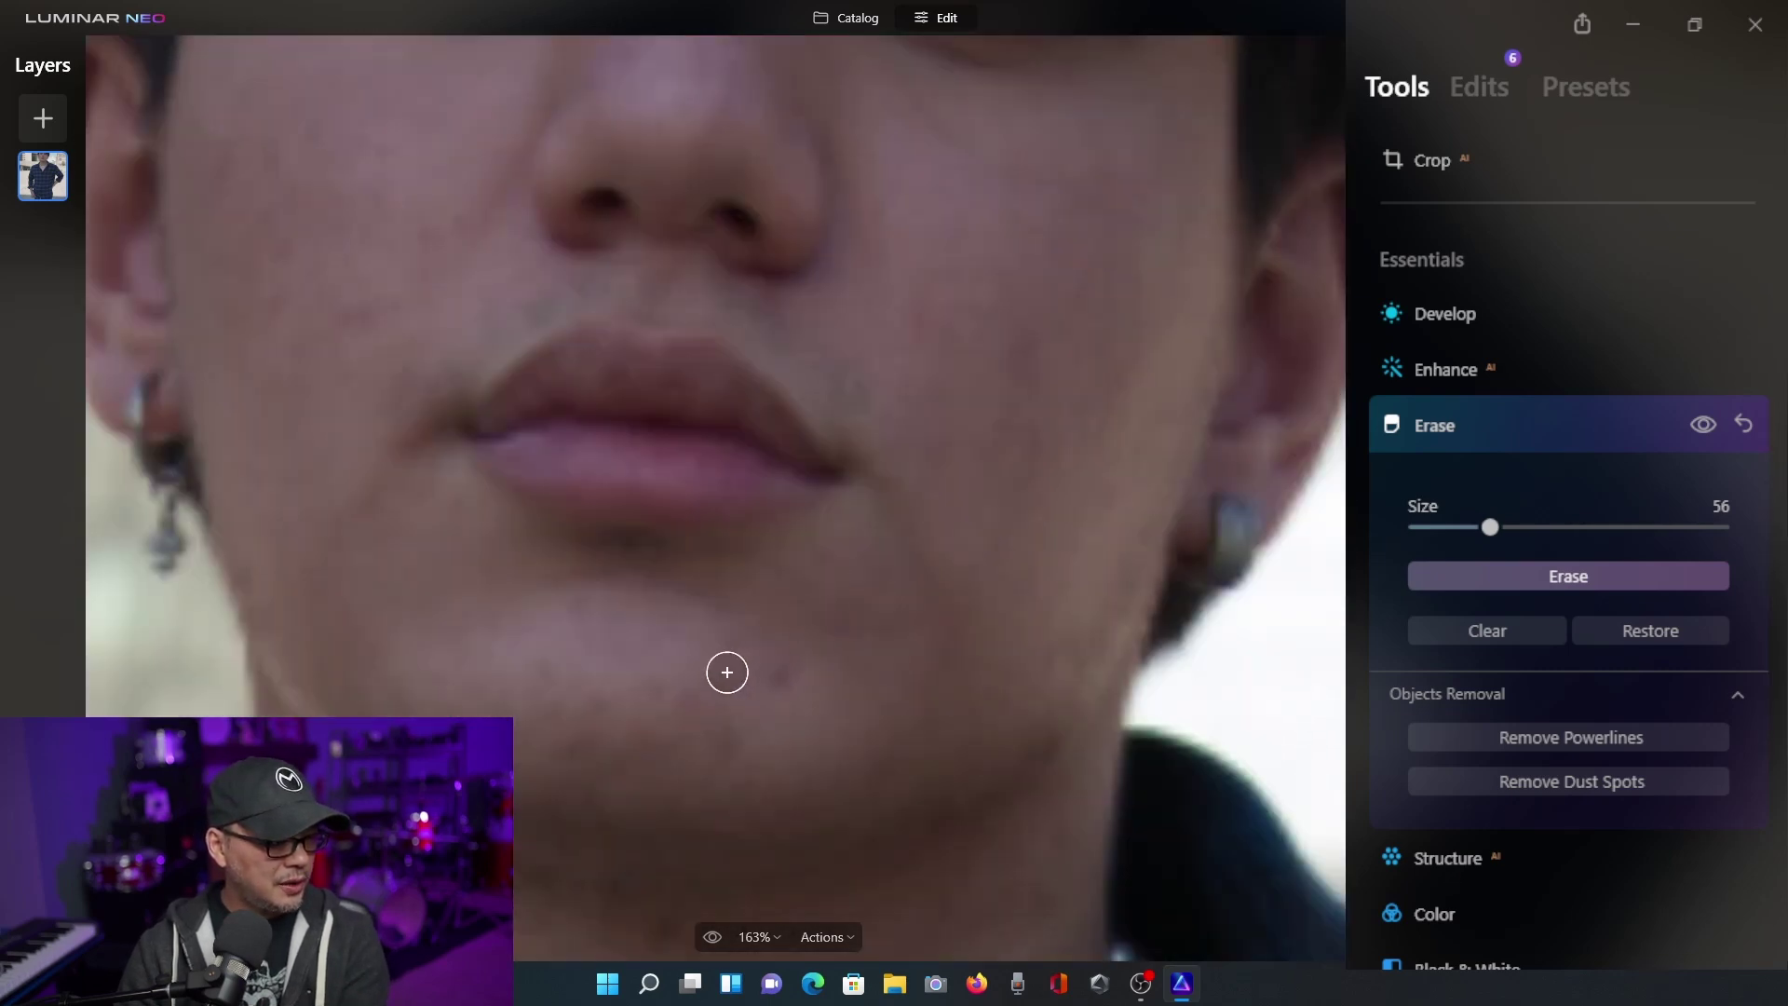
scroll(727, 673, down, 5)
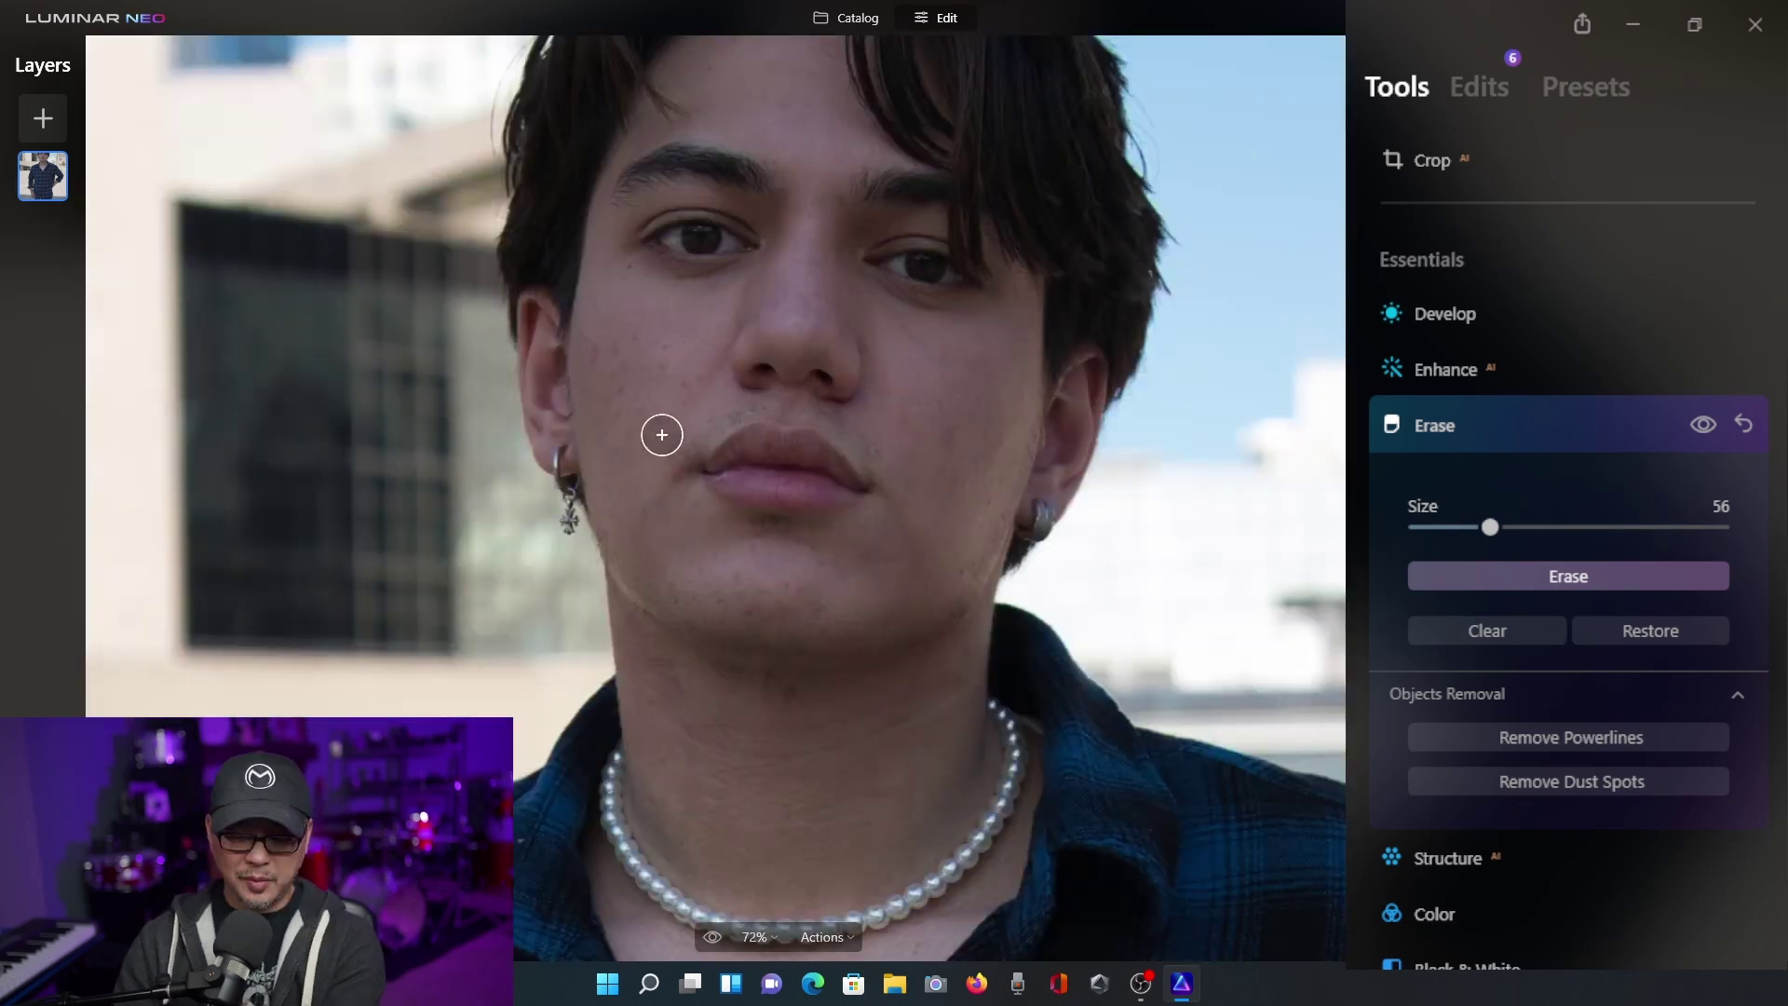
click(1702, 426)
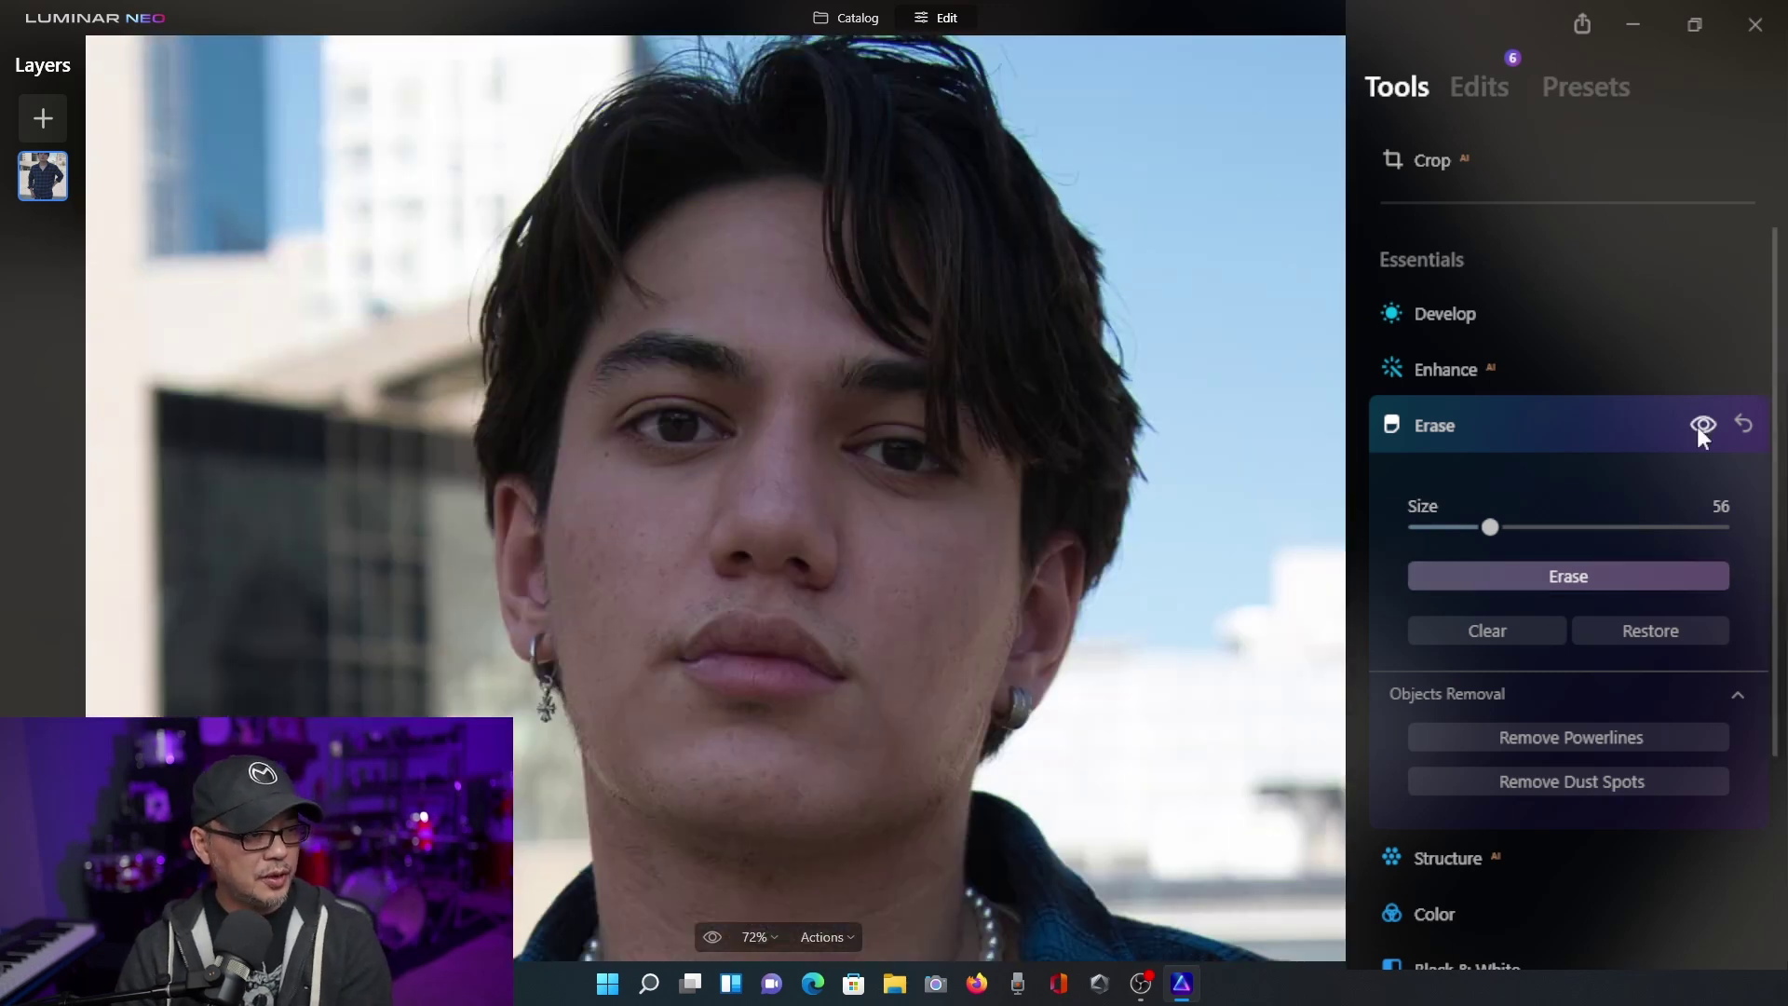
click(1697, 427)
click(1697, 427)
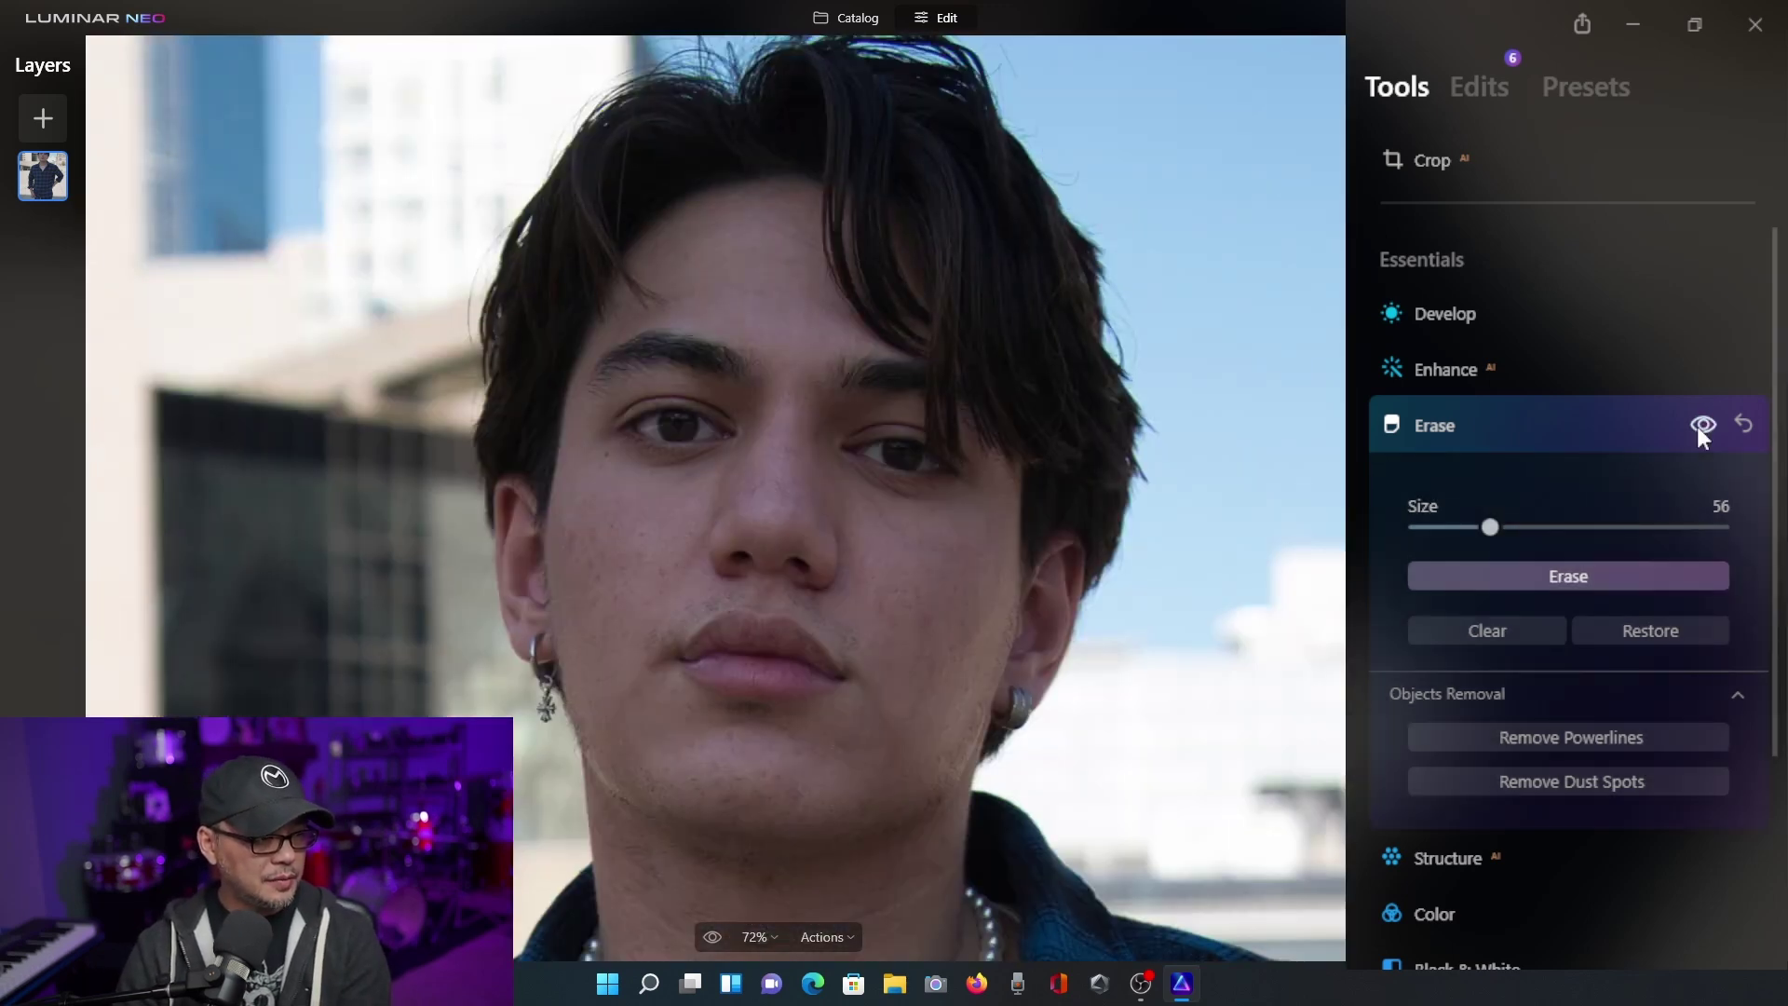
click(1697, 426)
click(1697, 426)
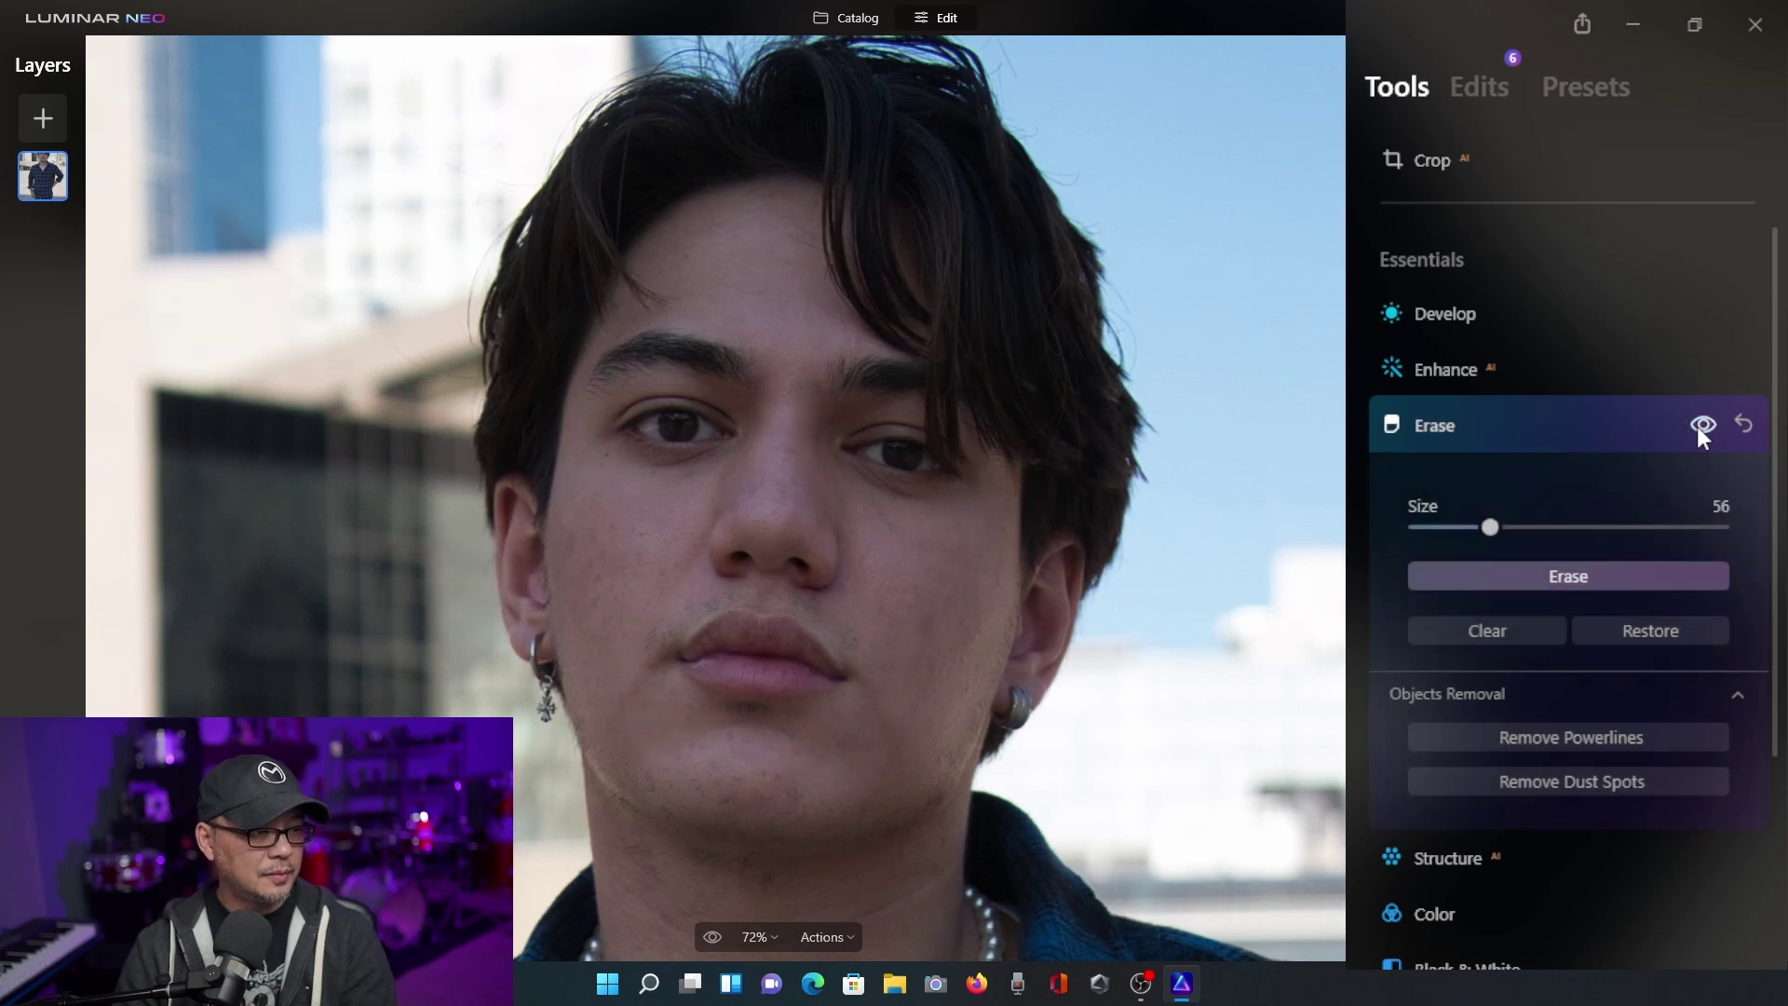
click(1640, 425)
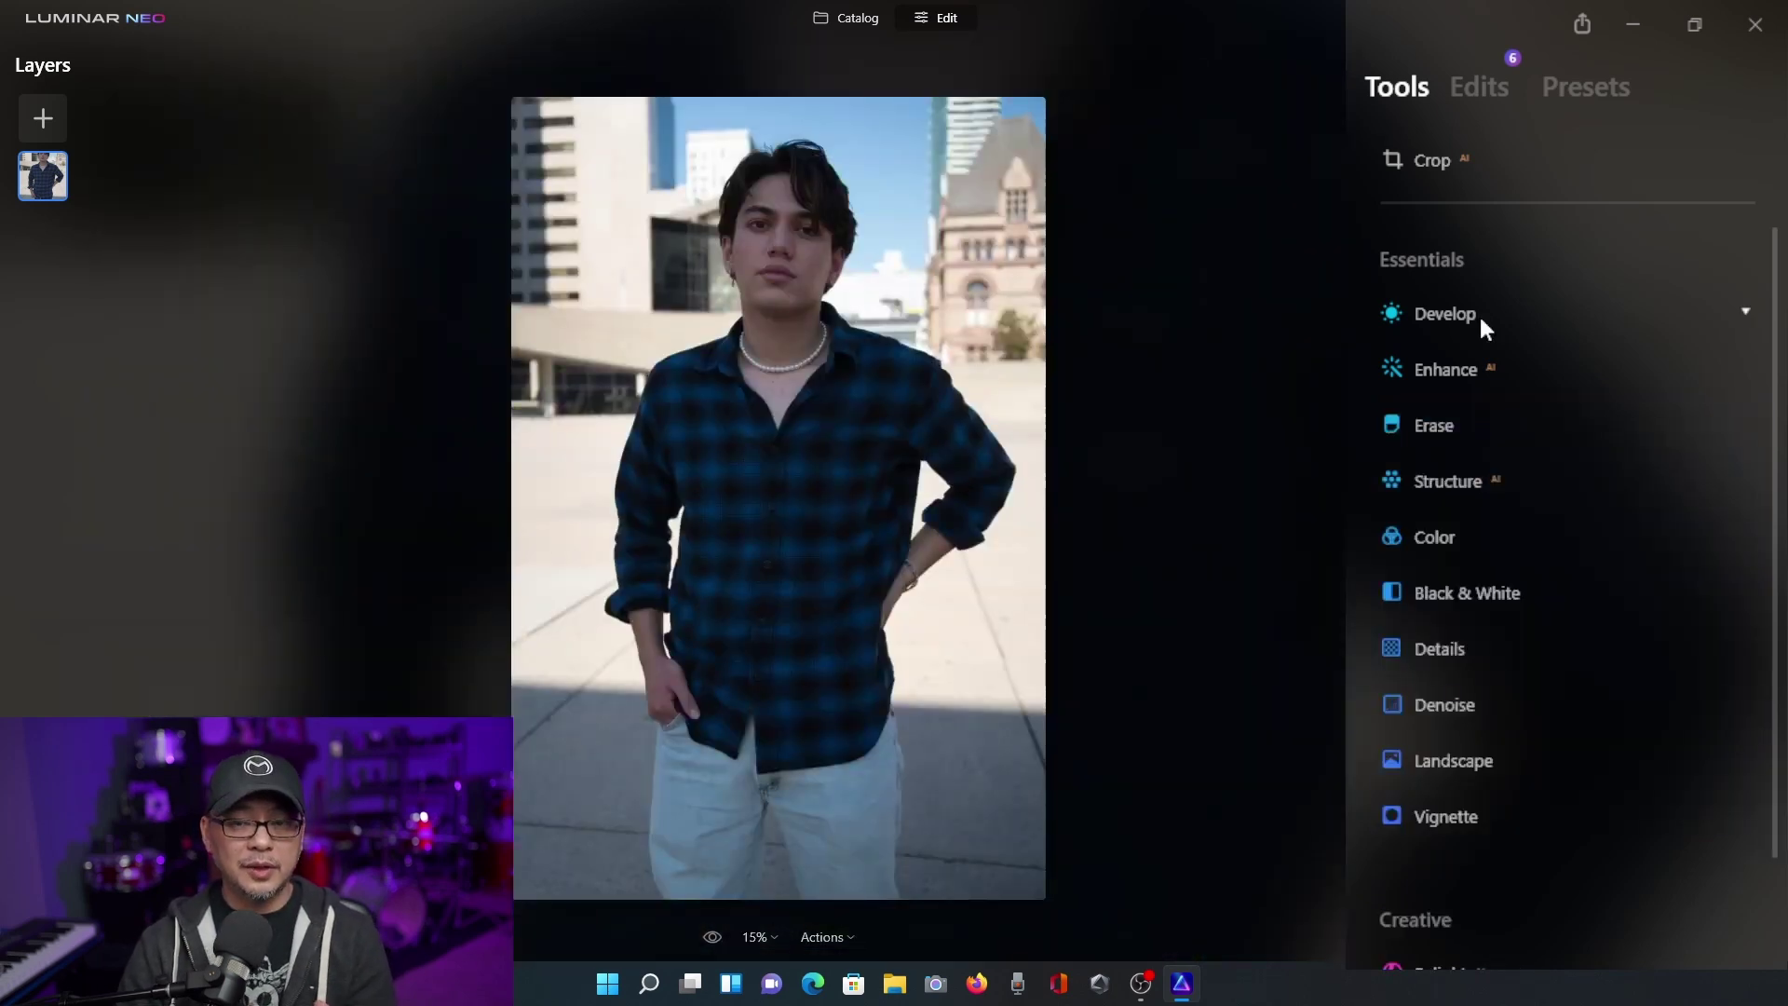
- Drop Develop Highlights to -100, check the upper body, then ease it back to -50
click(1481, 320)
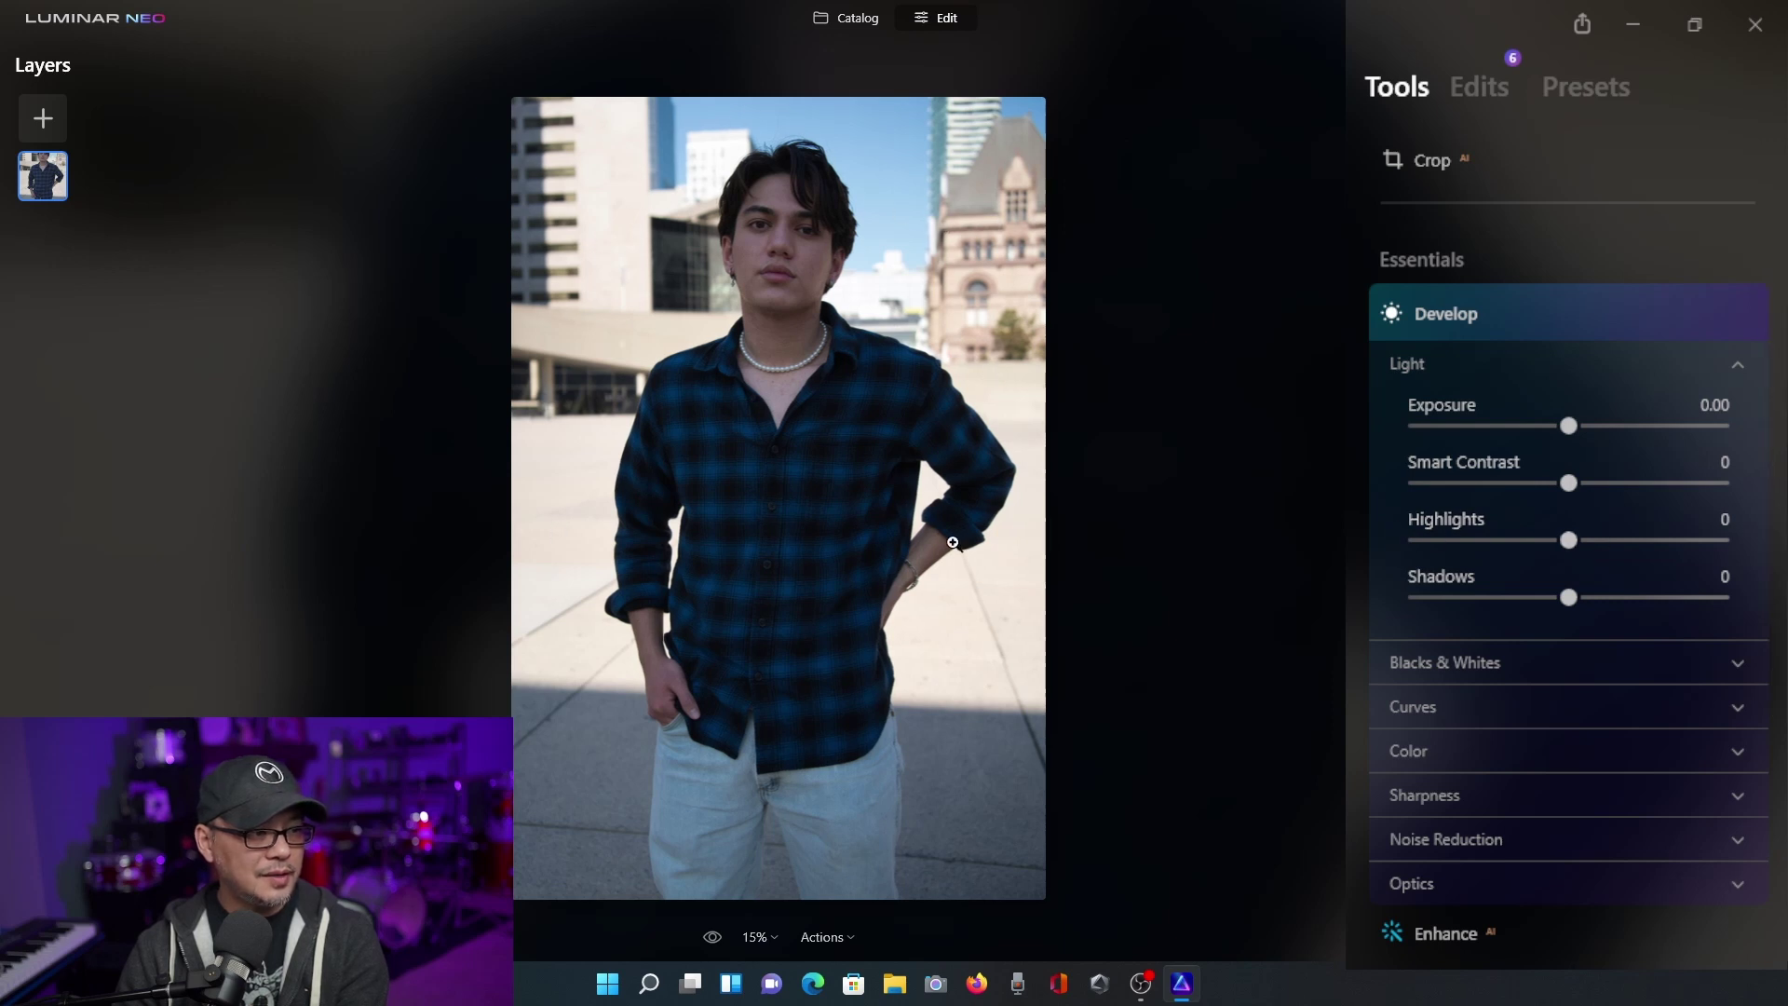
drag(1573, 541, 1416, 536)
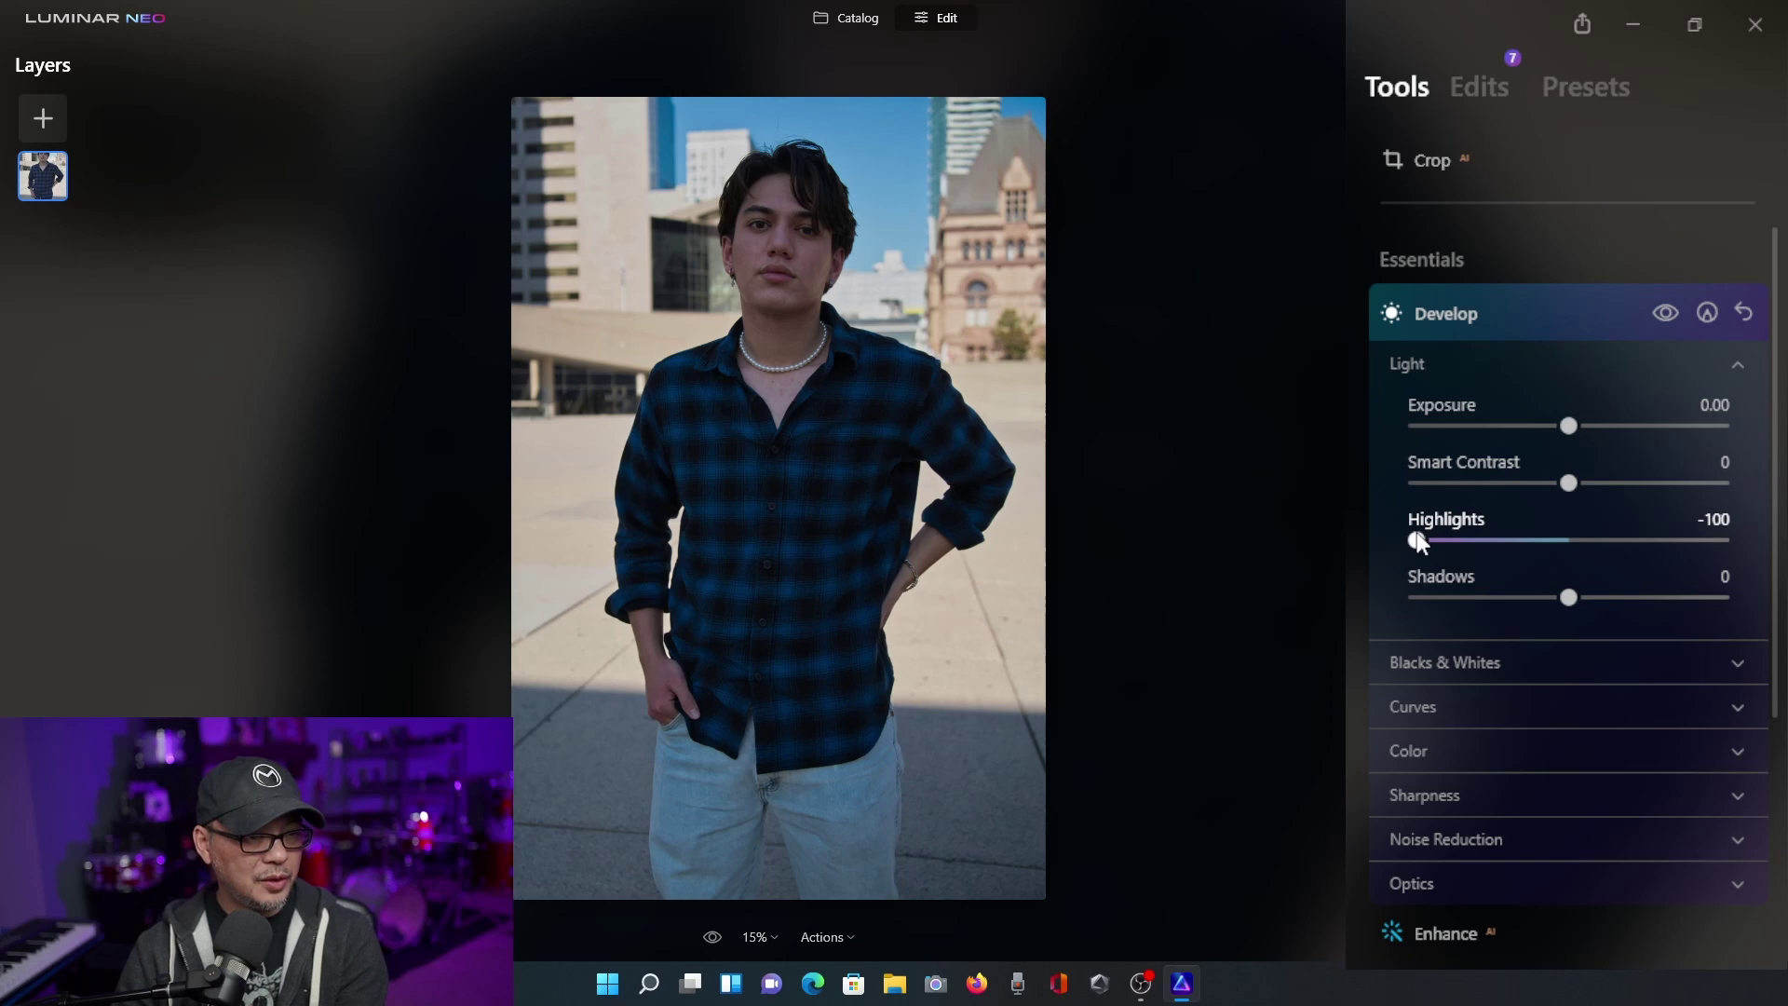
click(894, 323)
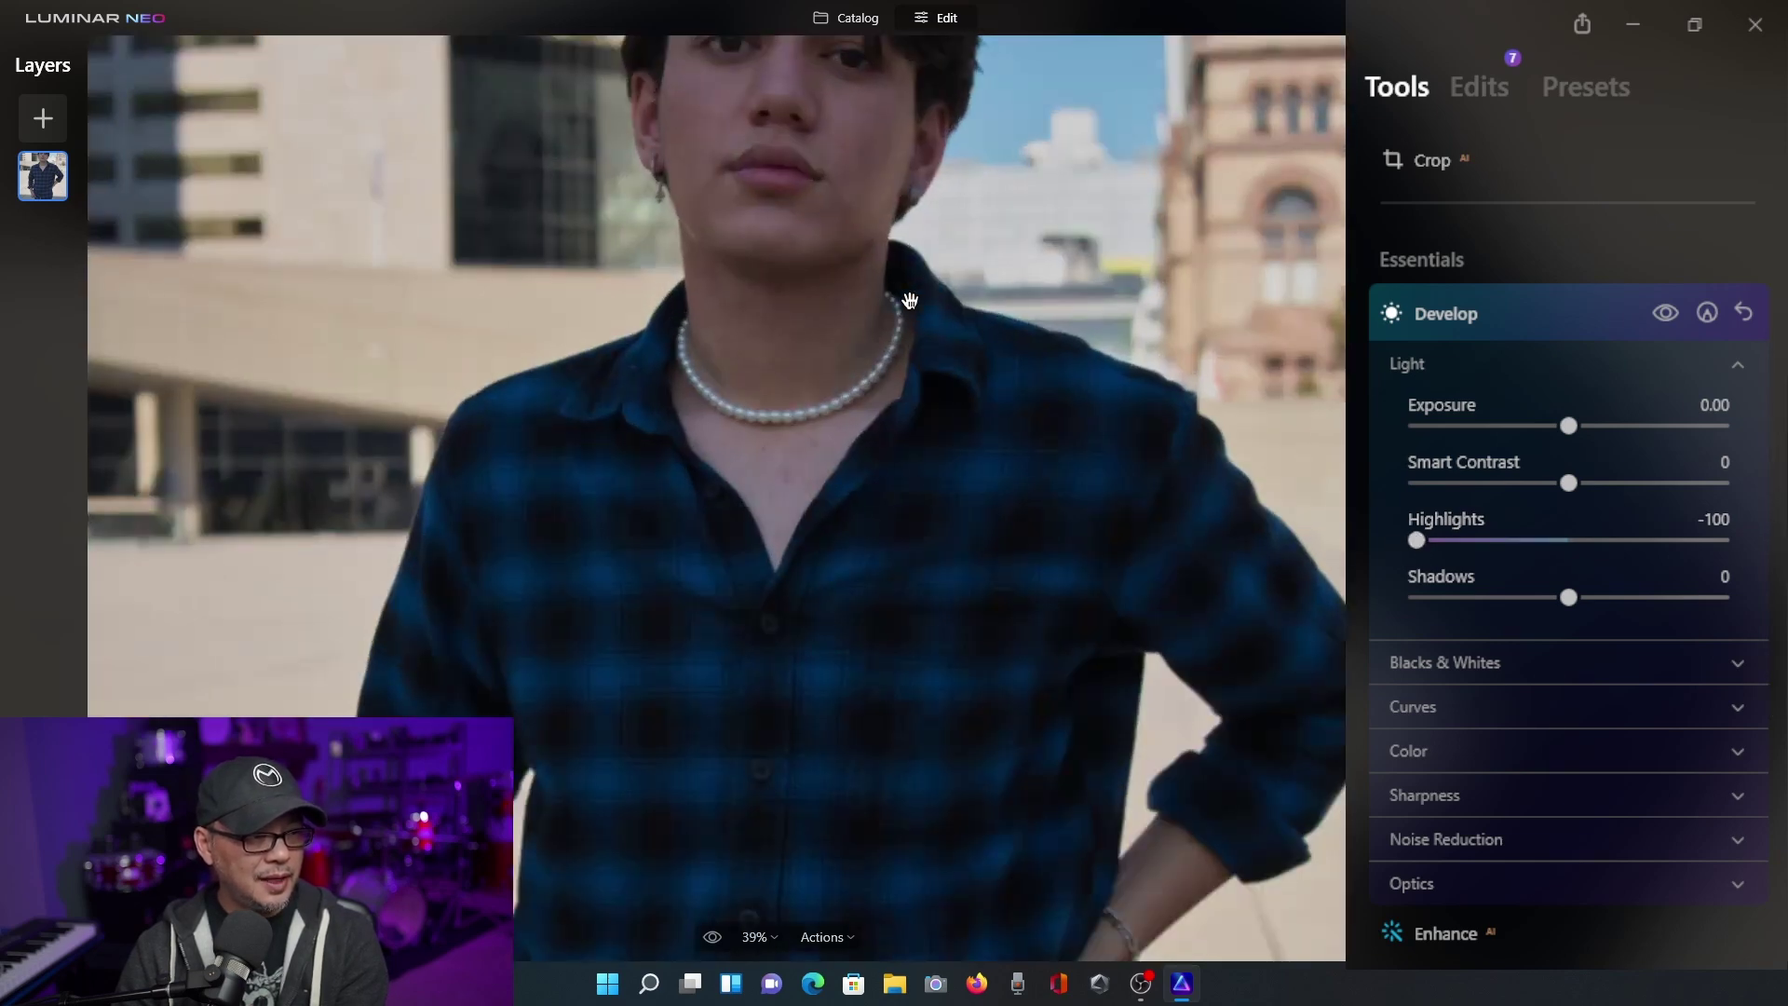
drag(910, 292, 1014, 485)
click(1014, 484)
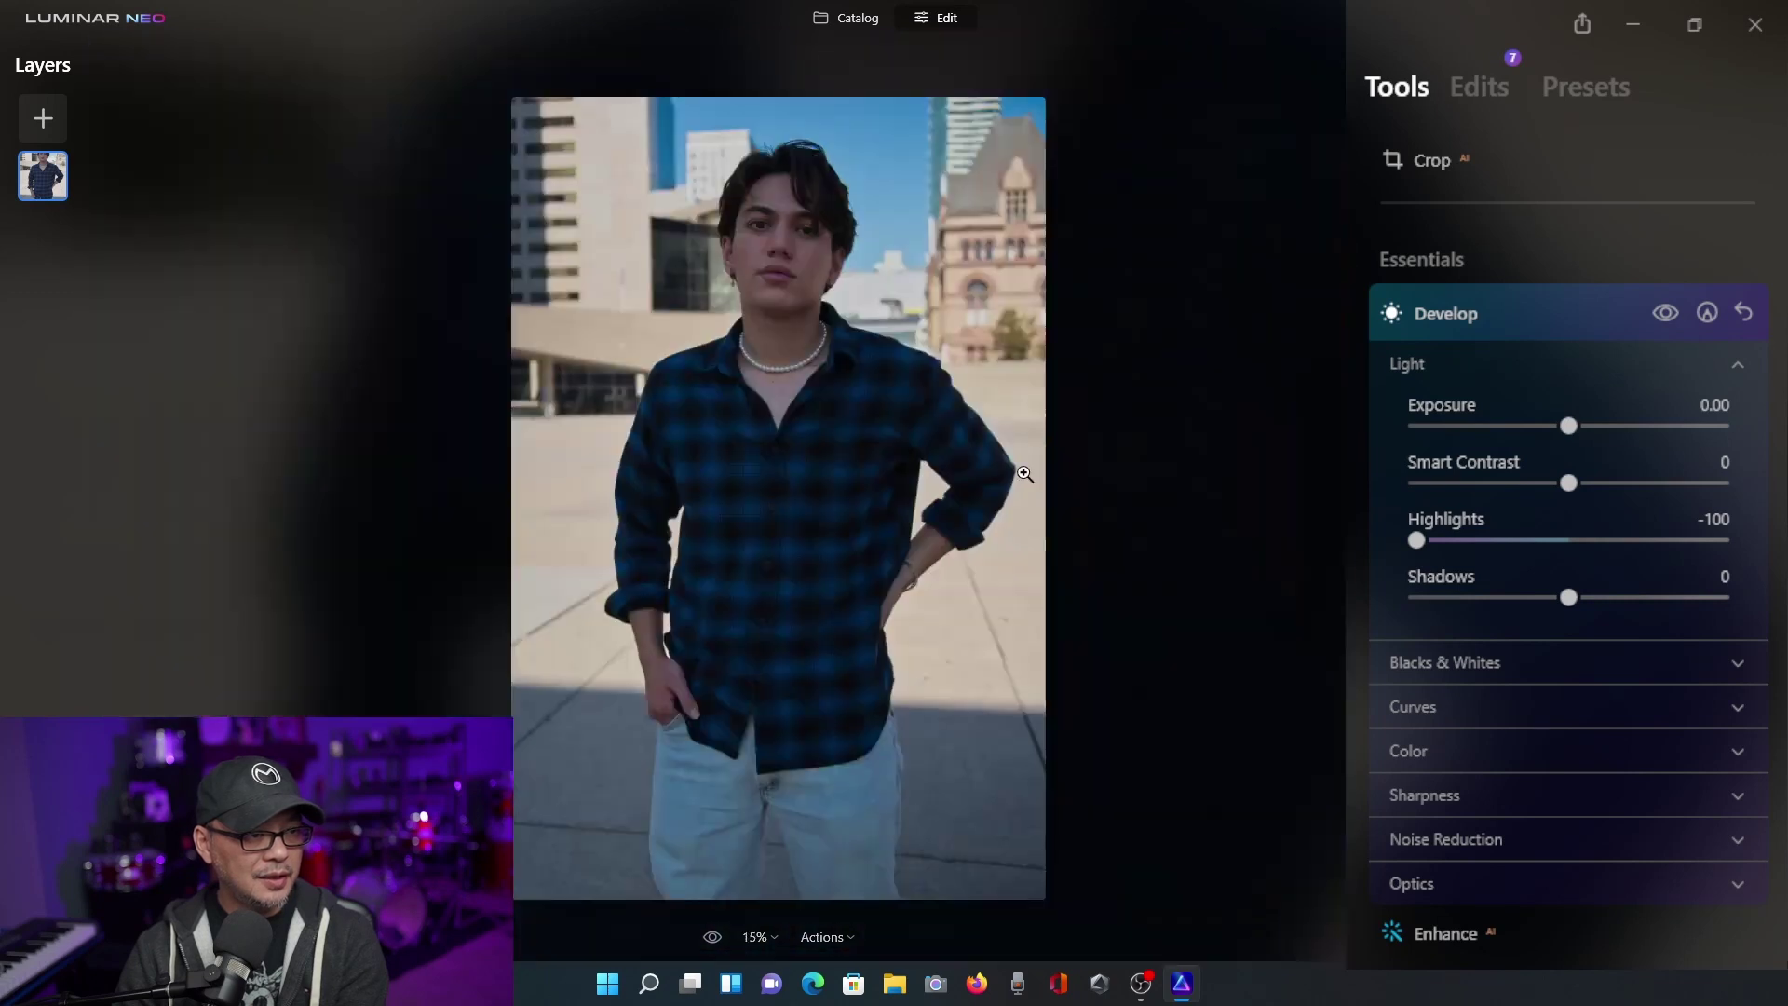
click(976, 383)
drag(1417, 541, 1492, 540)
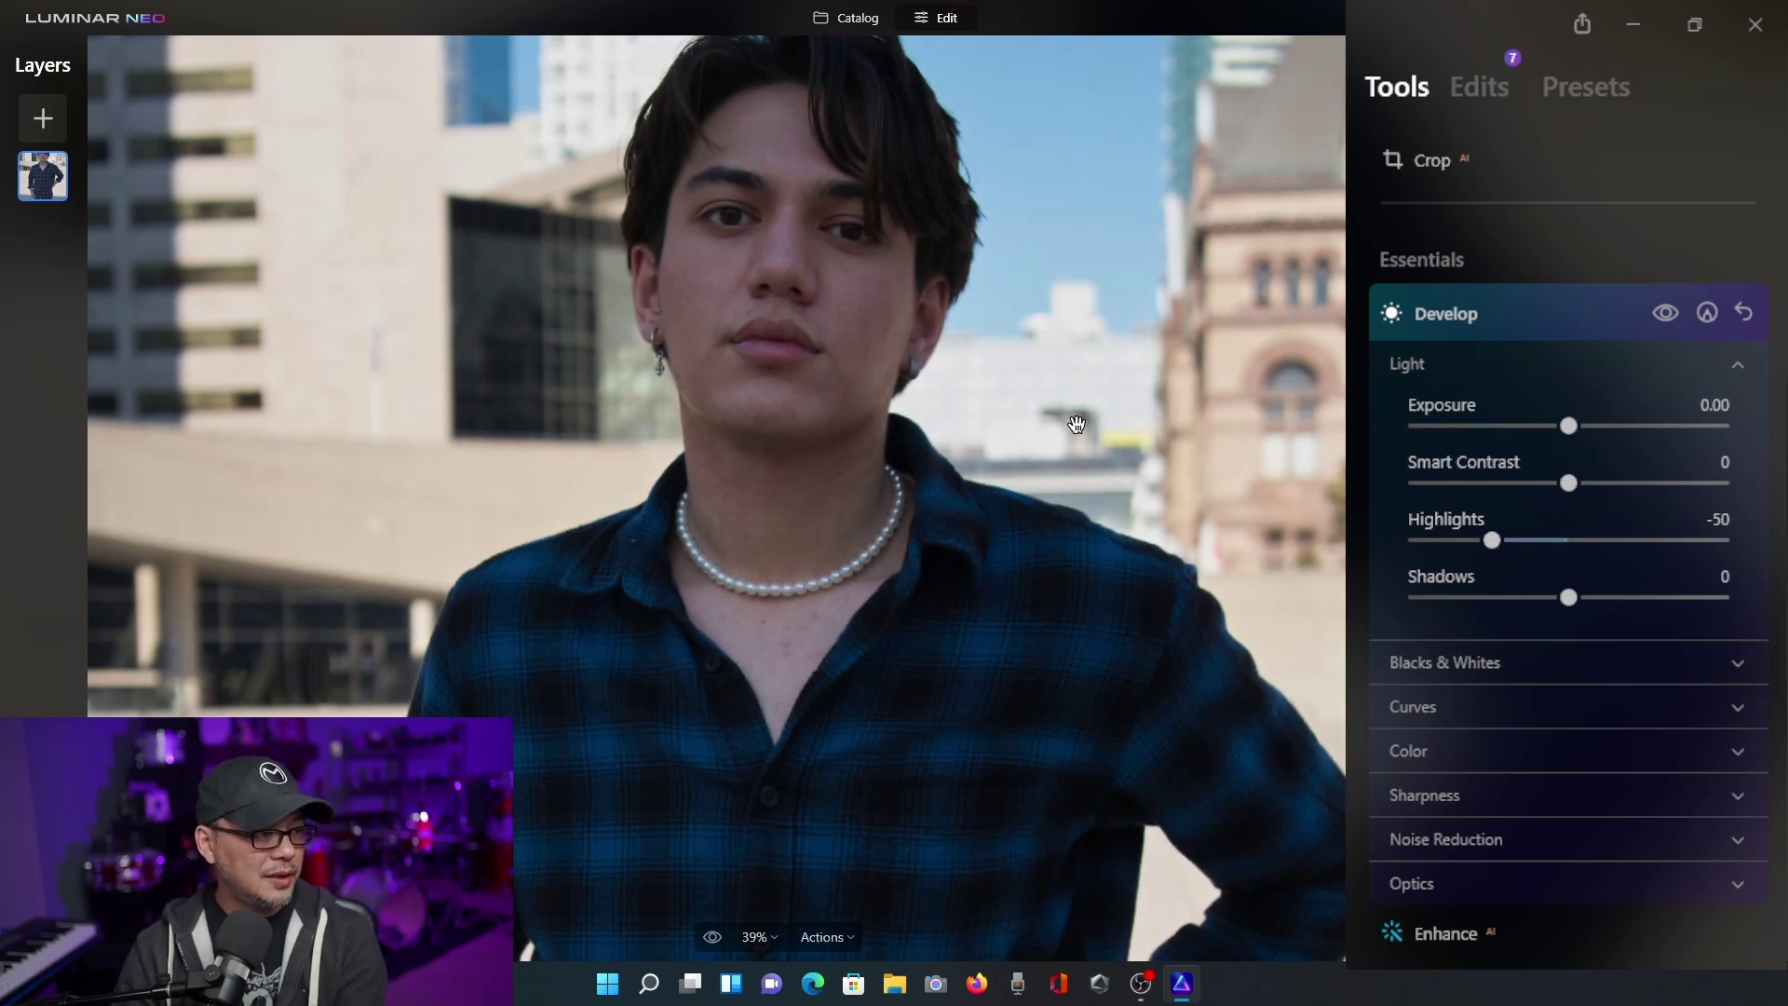
scroll(1077, 424, down, 3)
- Raise Enhance AI Accent to 94, test Sky Enhancer, and compare with the original
click(1446, 314)
click(1464, 365)
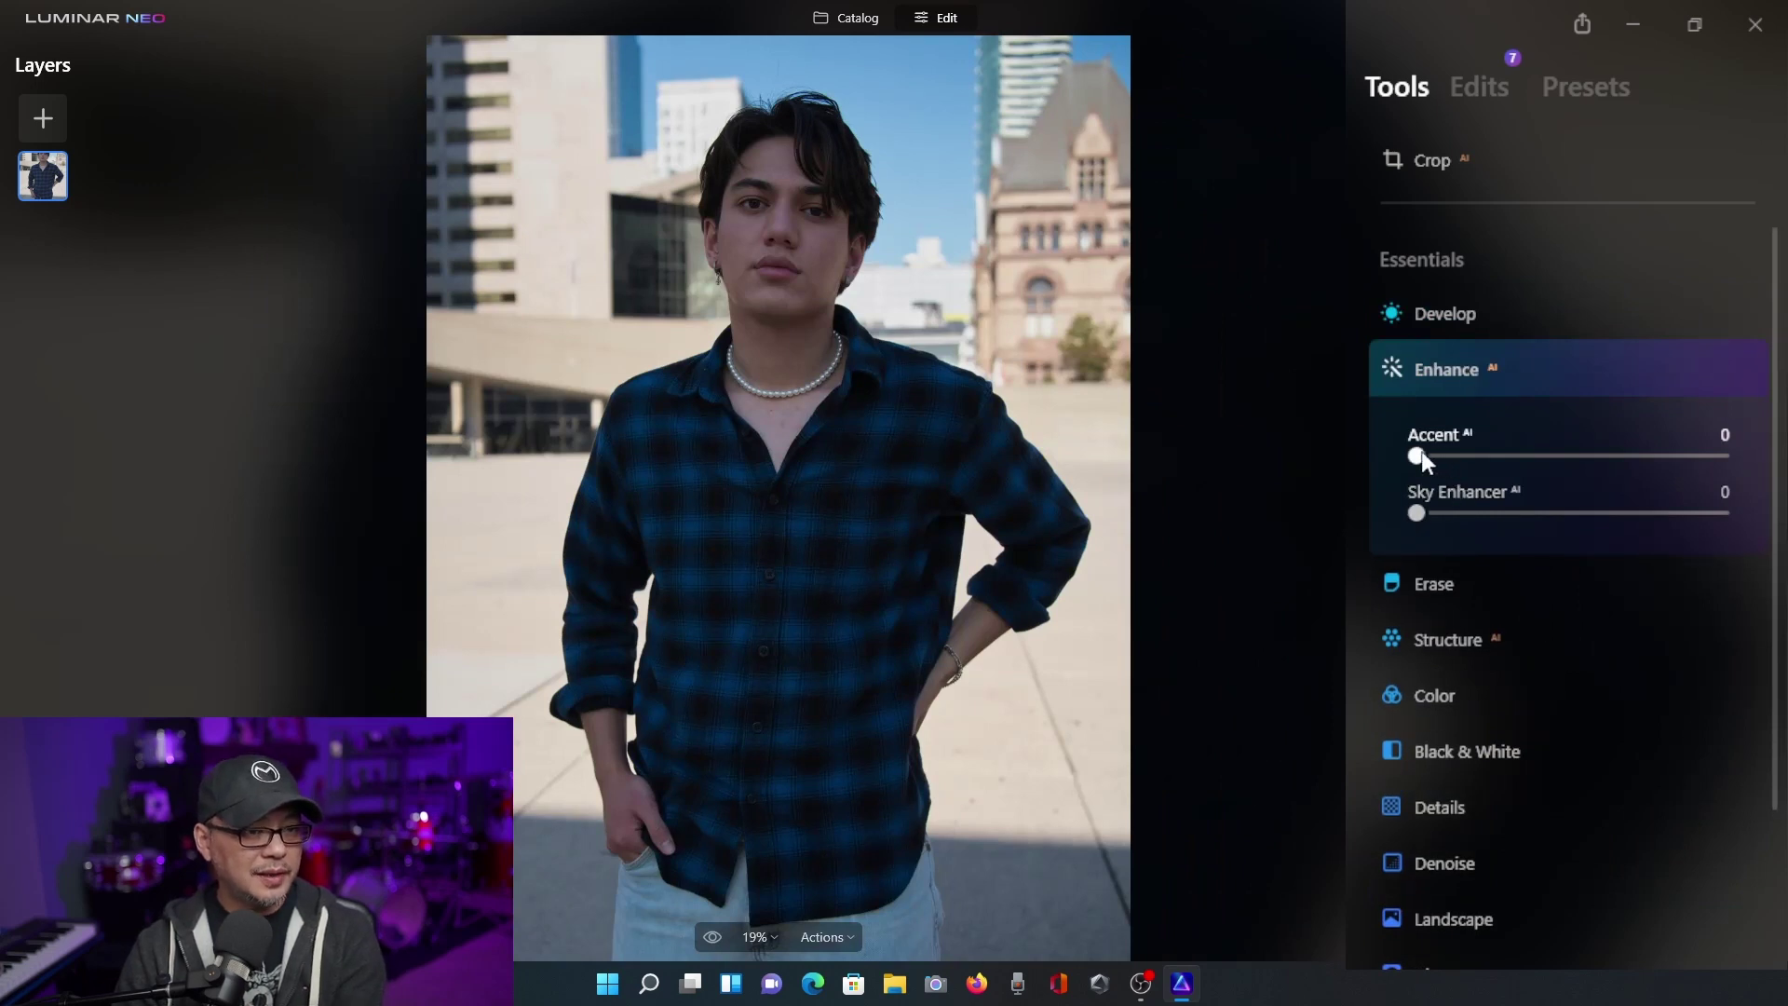
drag(1422, 454, 1747, 475)
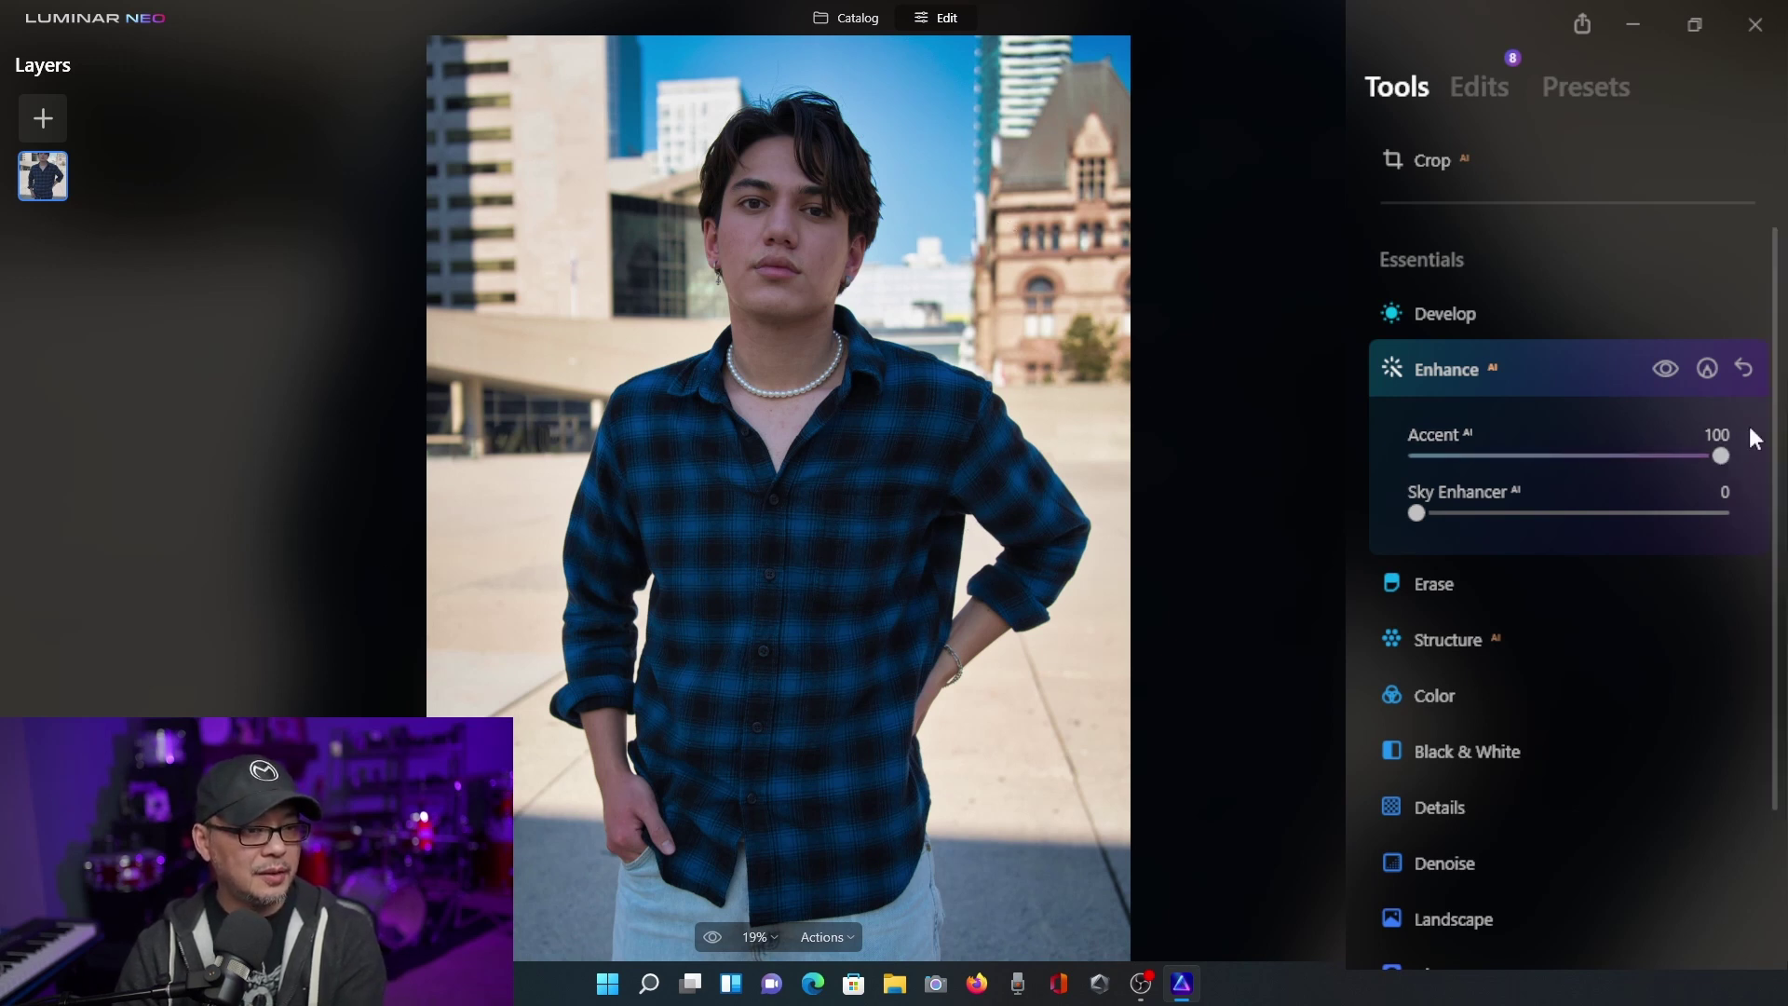
drag(1724, 460, 1687, 463)
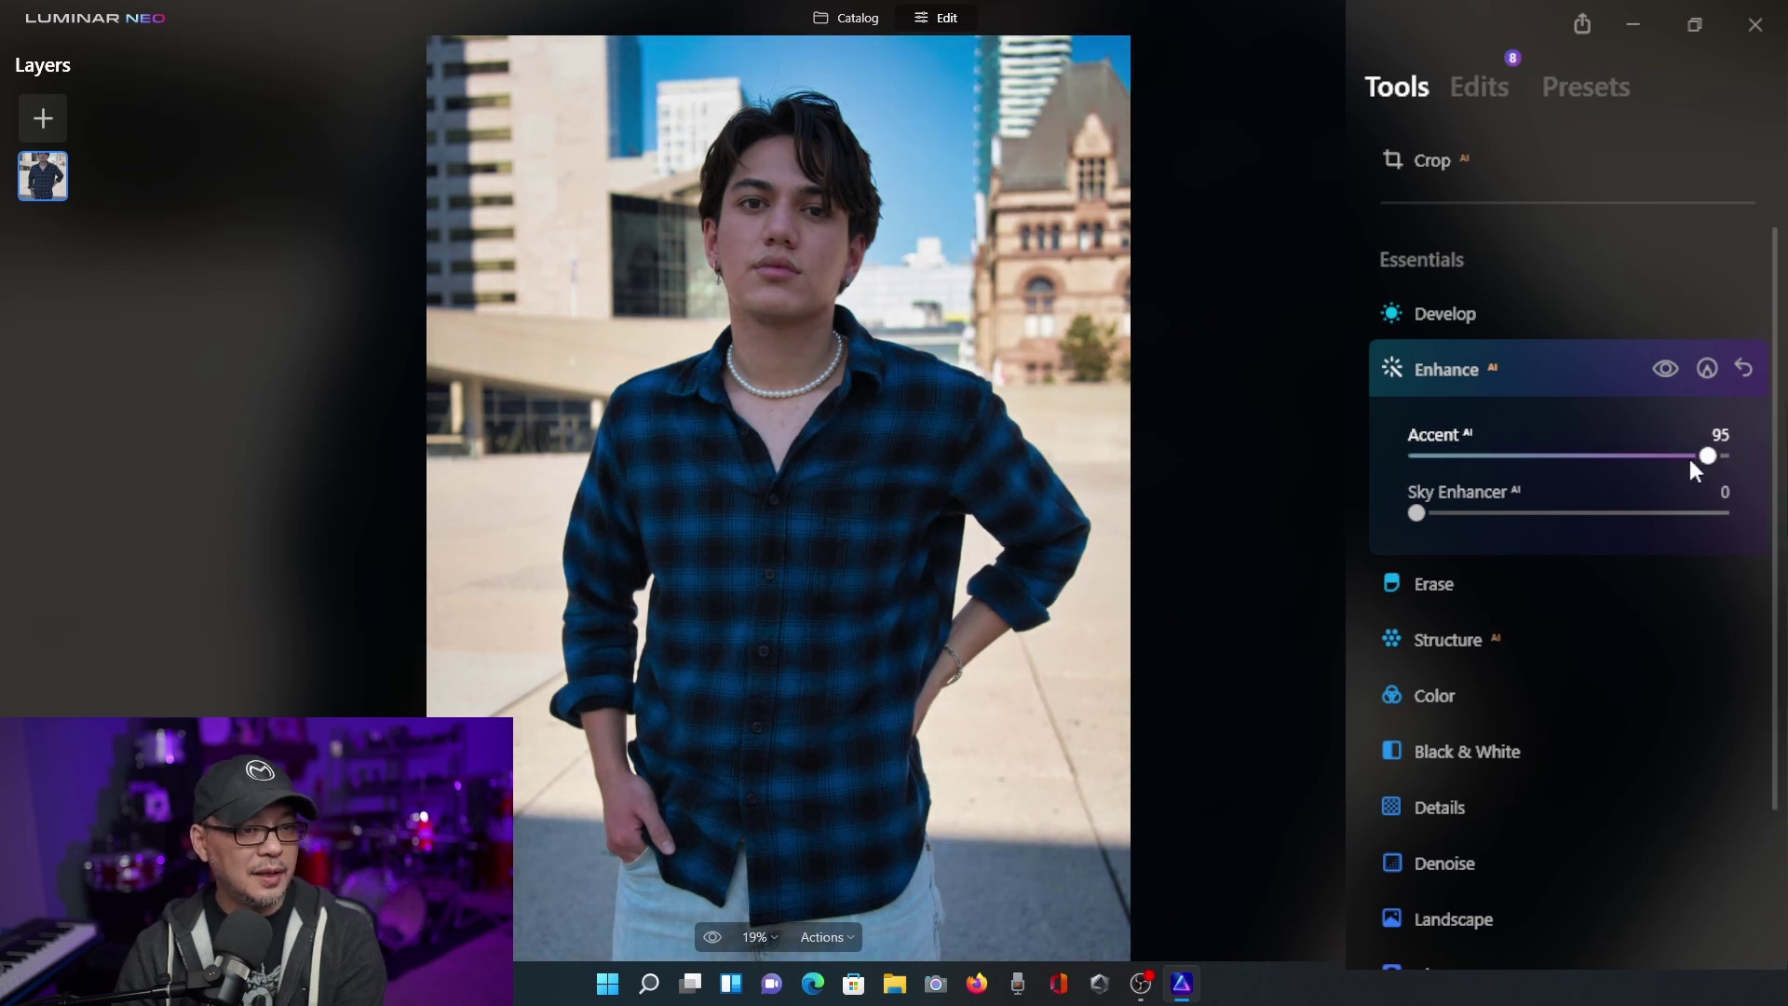
mouse_move(1706, 456)
mouse_down()
mouse_move(1418, 460)
mouse_move(1723, 460)
mouse_move(1705, 459)
mouse_up()
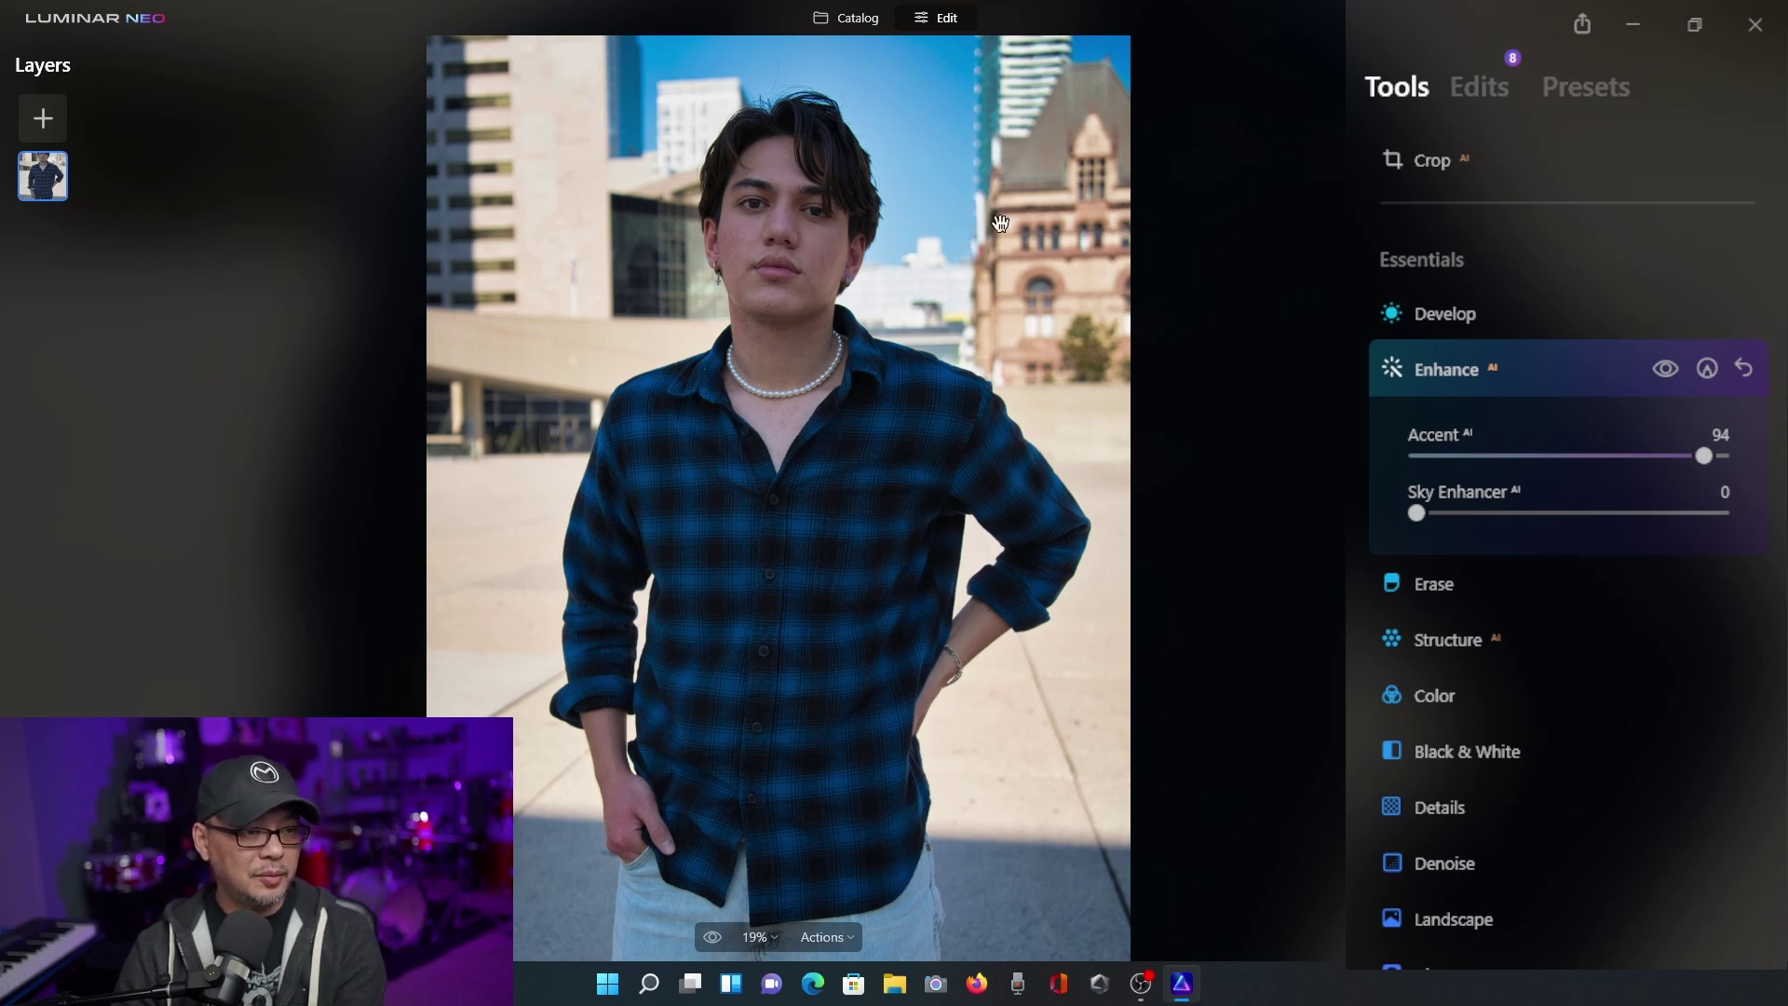
mouse_move(1417, 511)
mouse_down()
mouse_move(1693, 517)
mouse_move(1417, 518)
mouse_up()
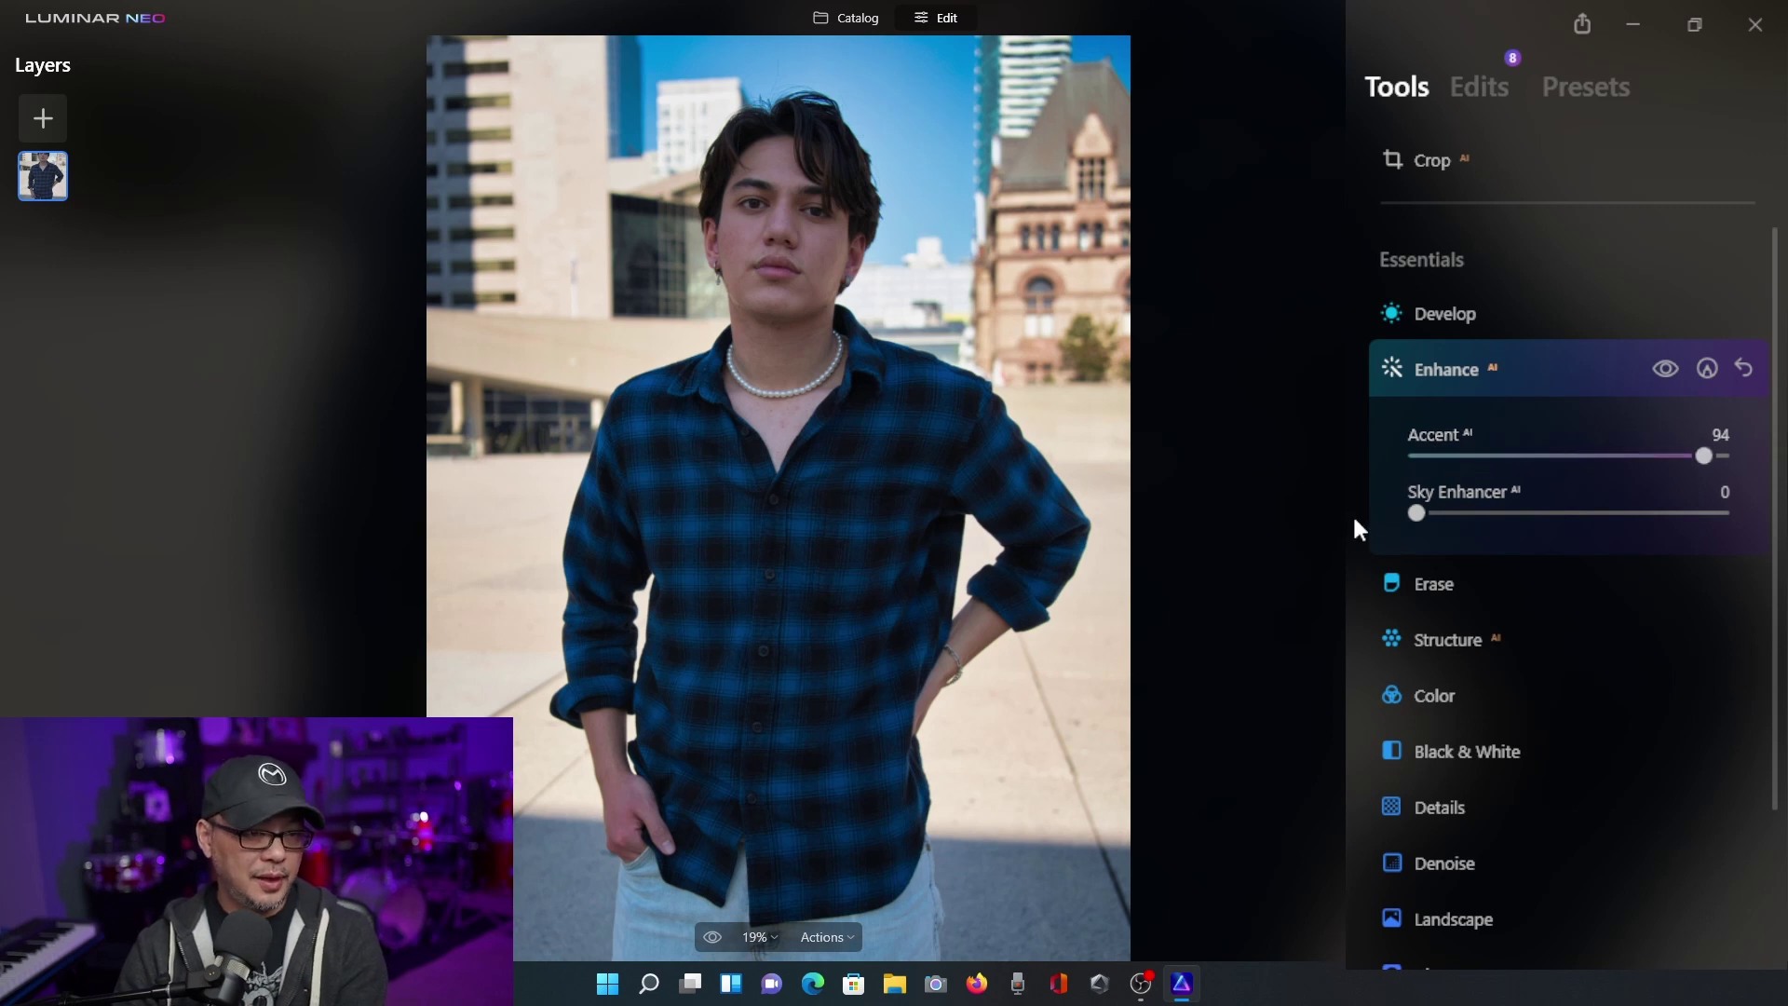
key(backslash)
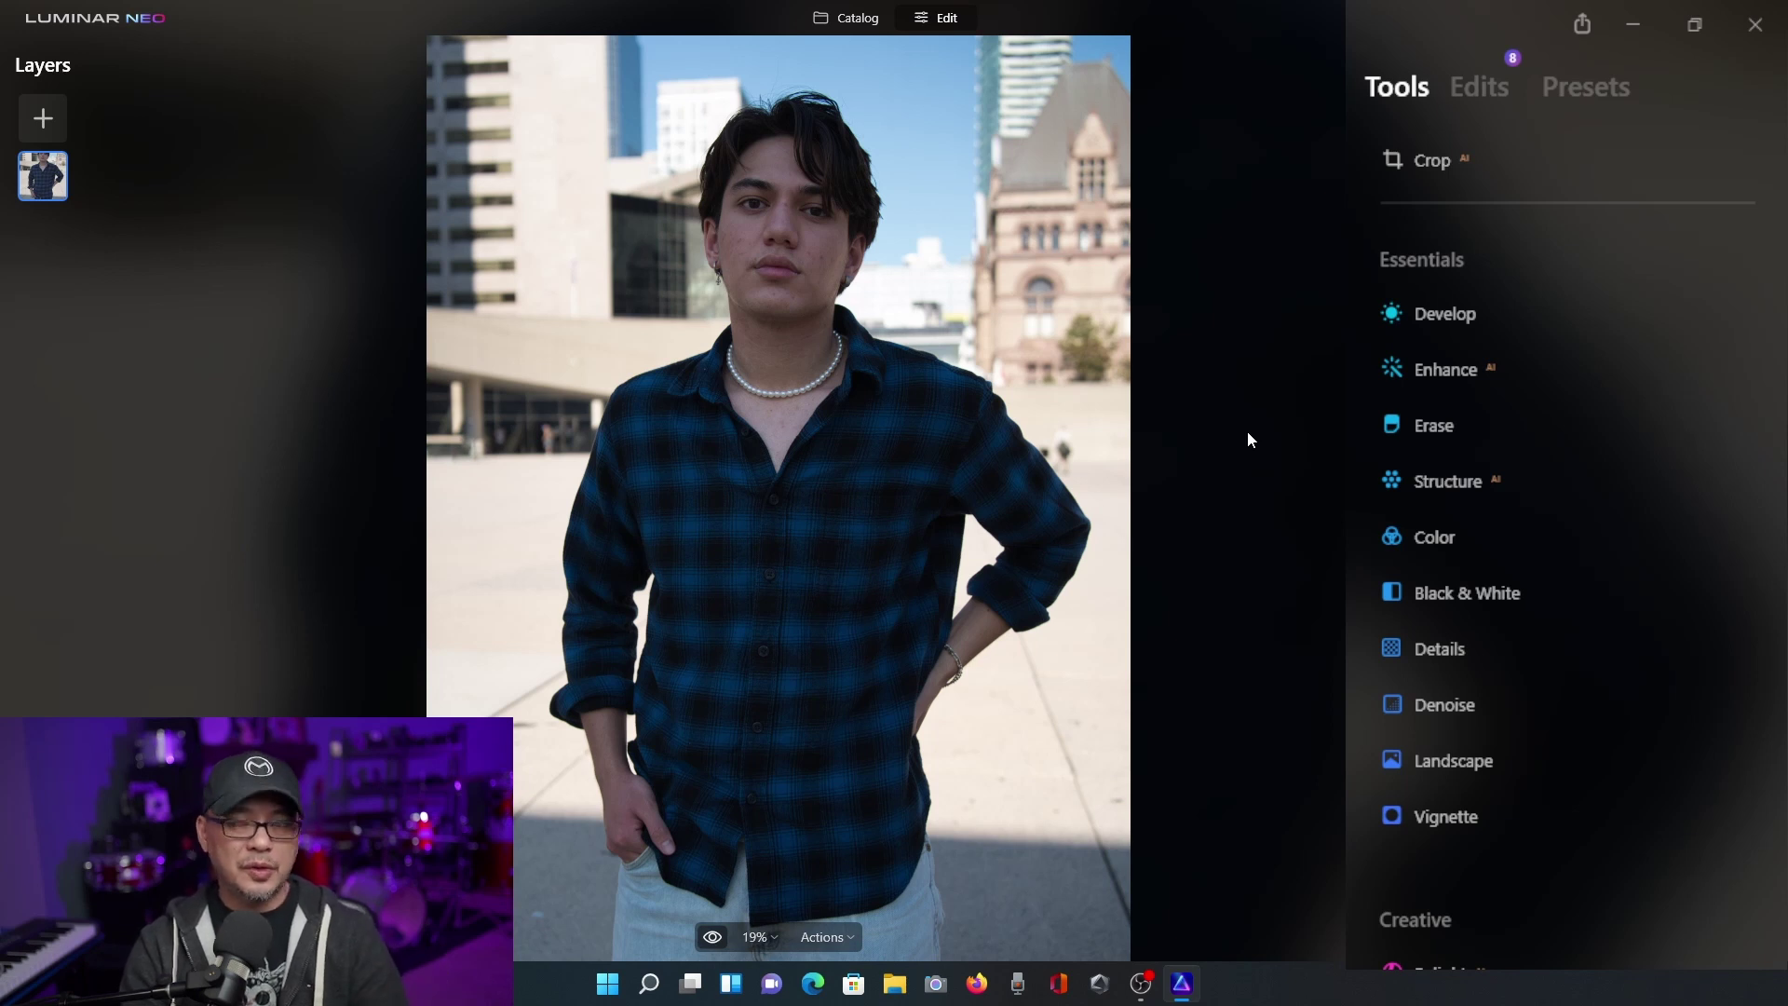
key(backslash)
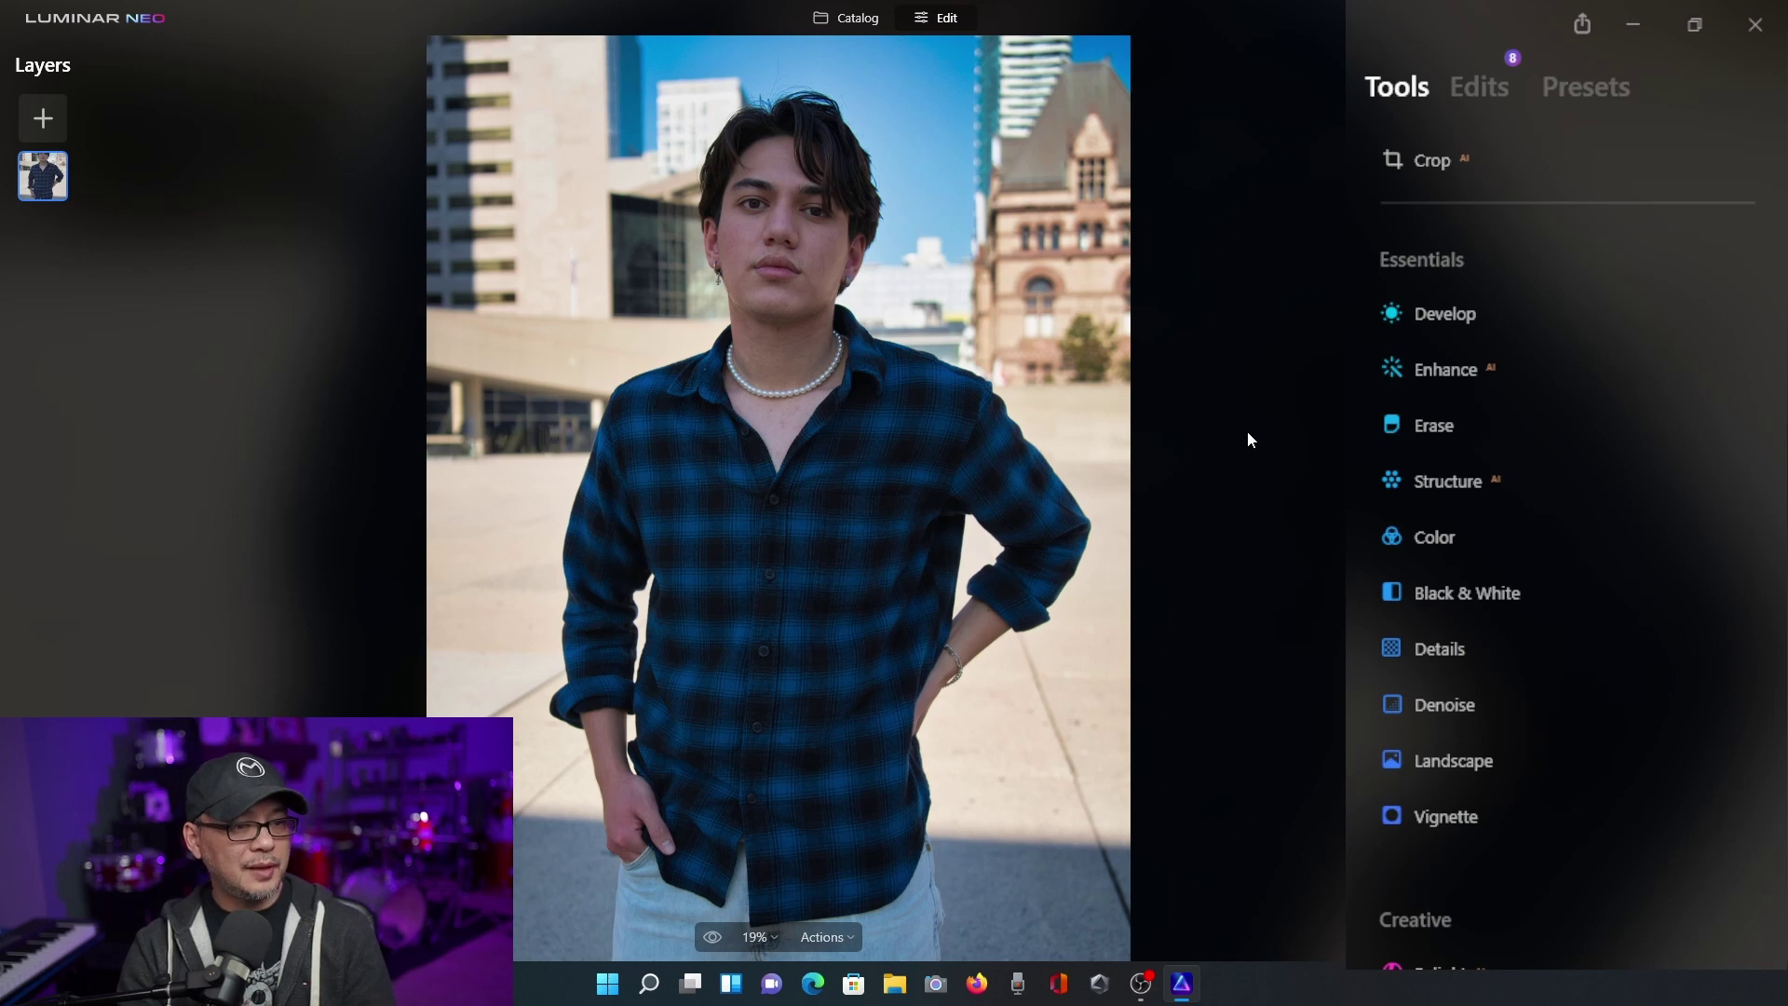
- In Relight AI, set Brightness Near to 80 and Depth to 100
scroll(1391, 611, down, 5)
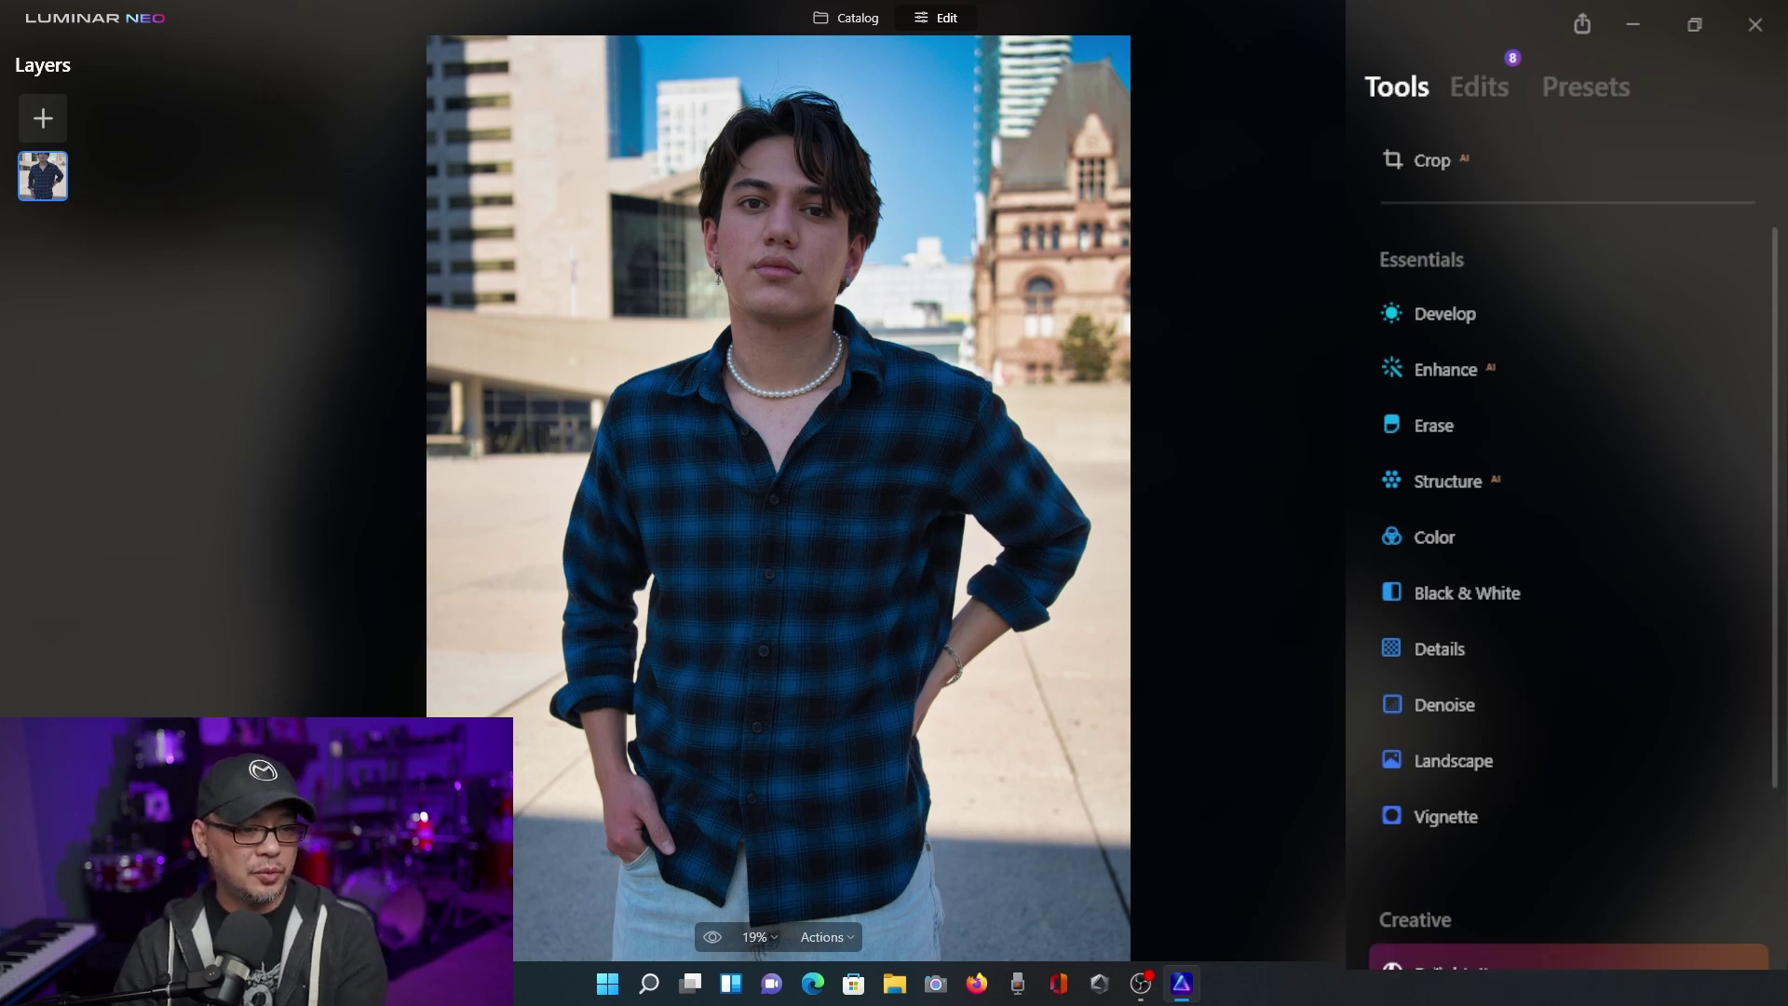
click(1570, 605)
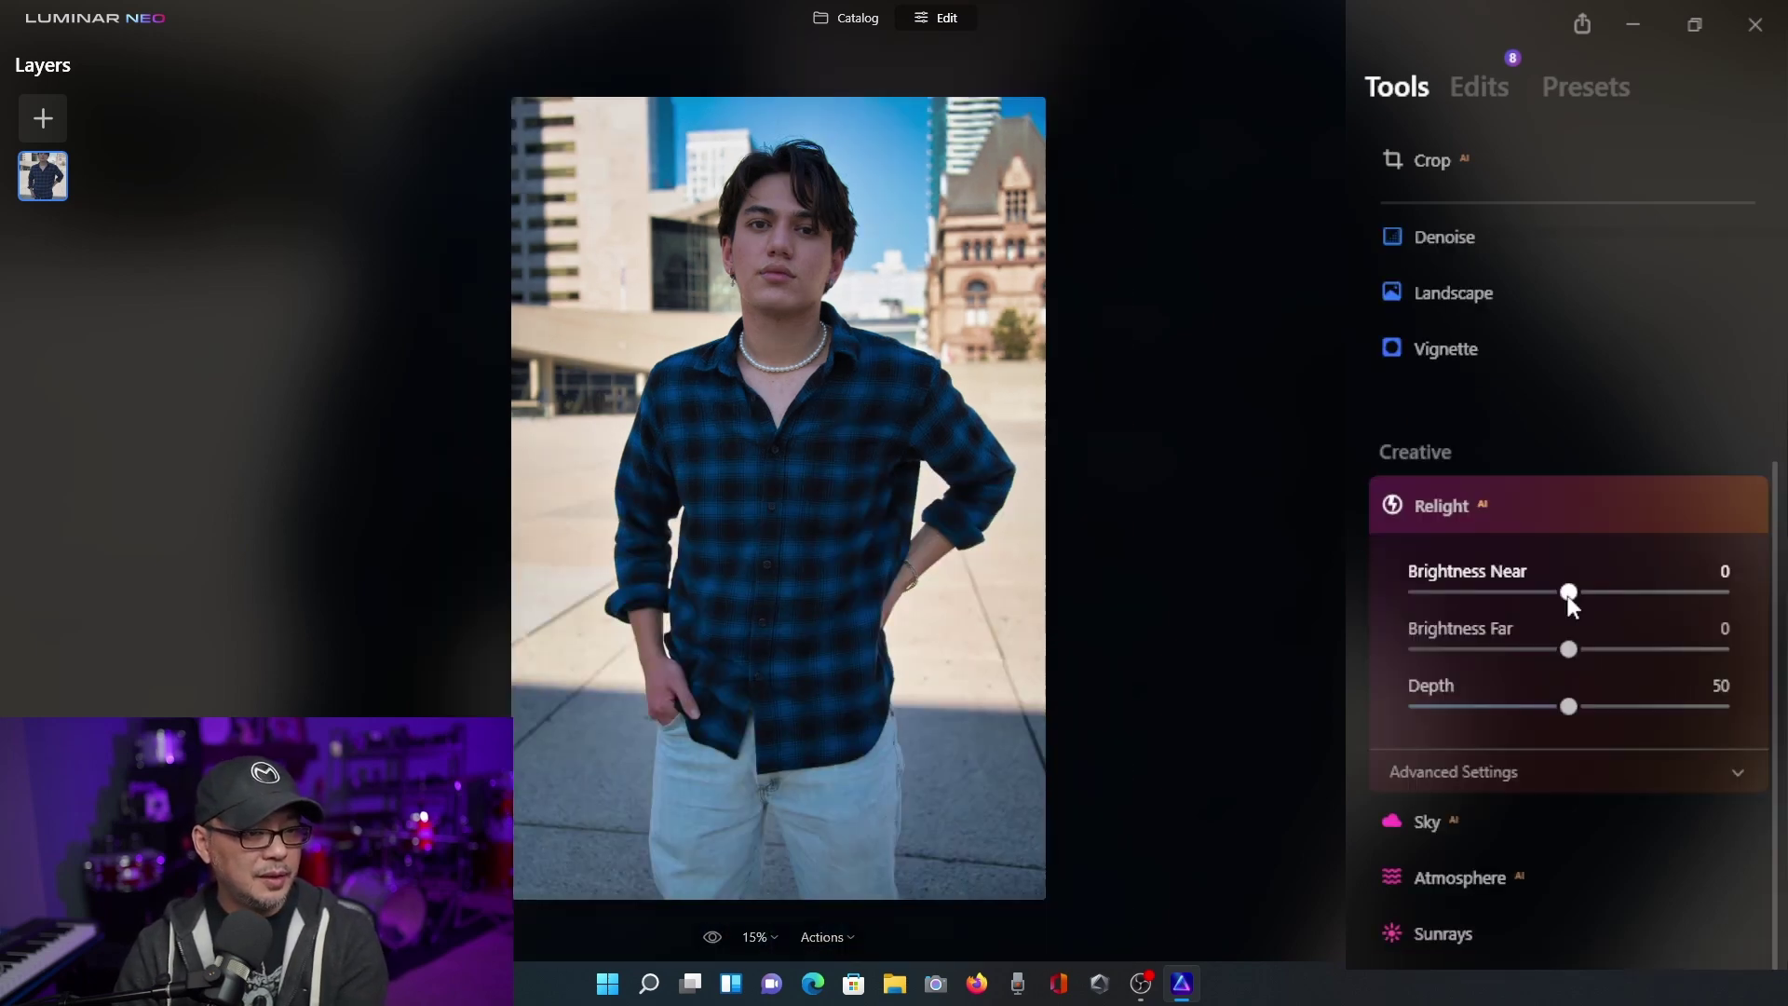
drag(1595, 598, 1729, 591)
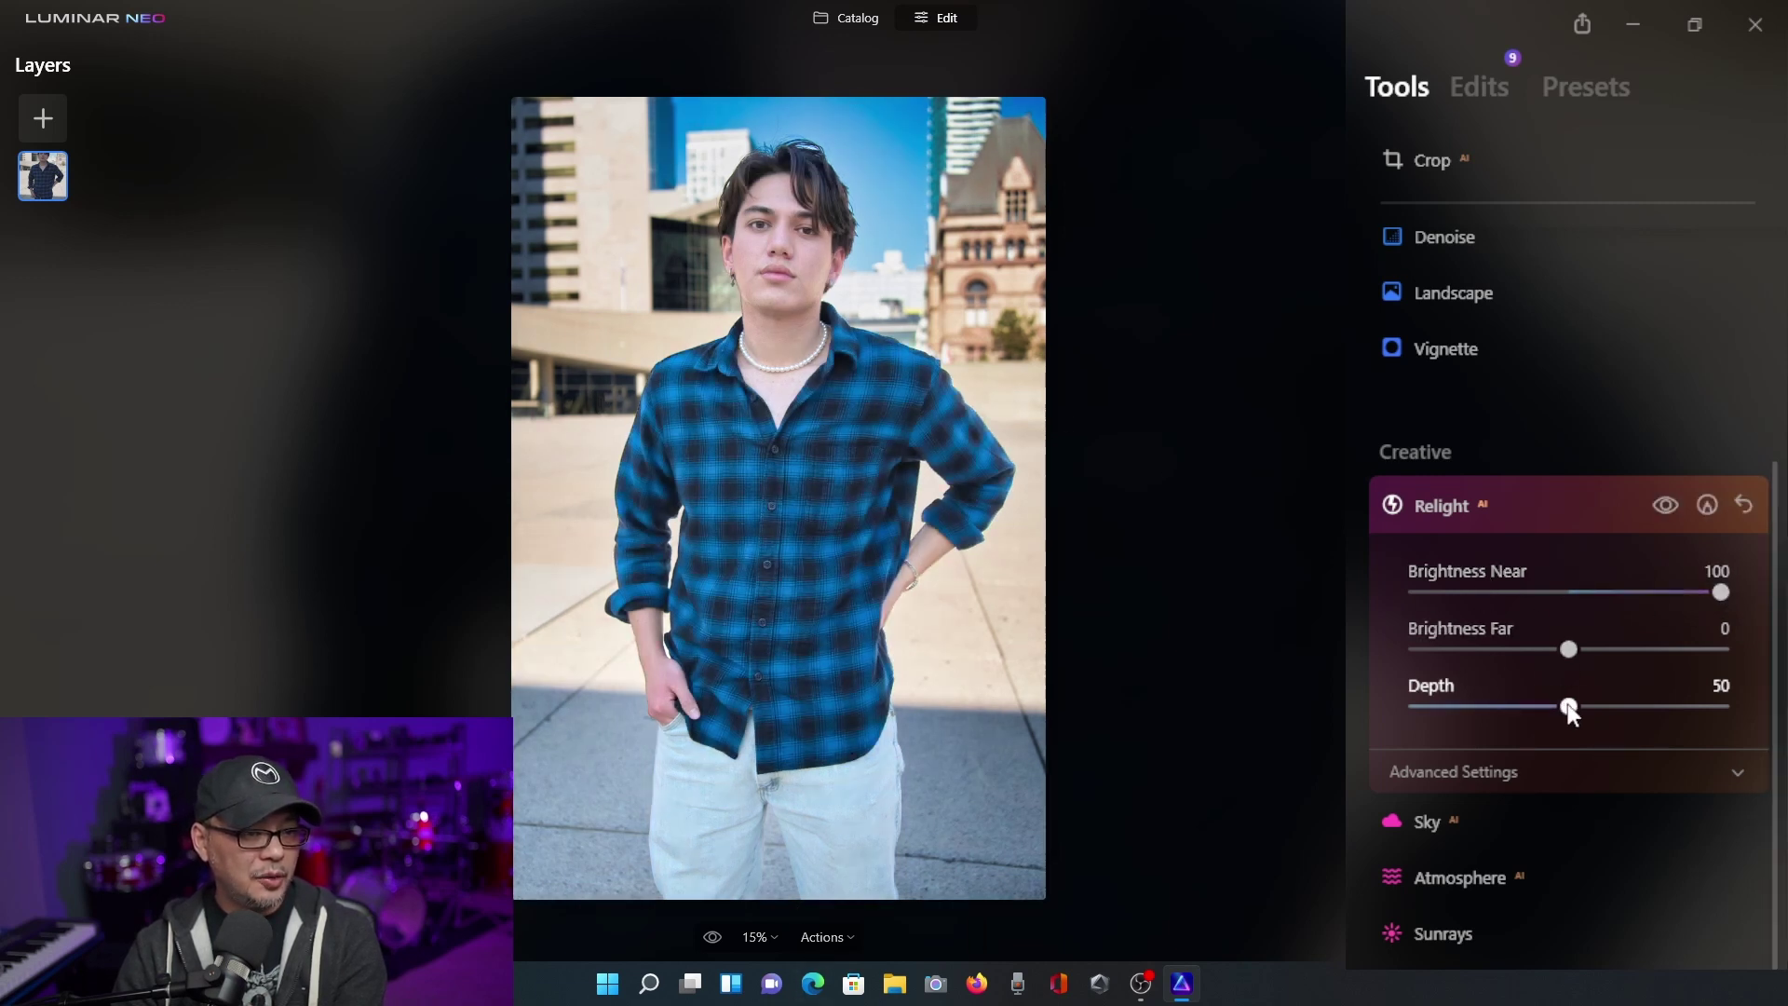
drag(1571, 709, 1725, 710)
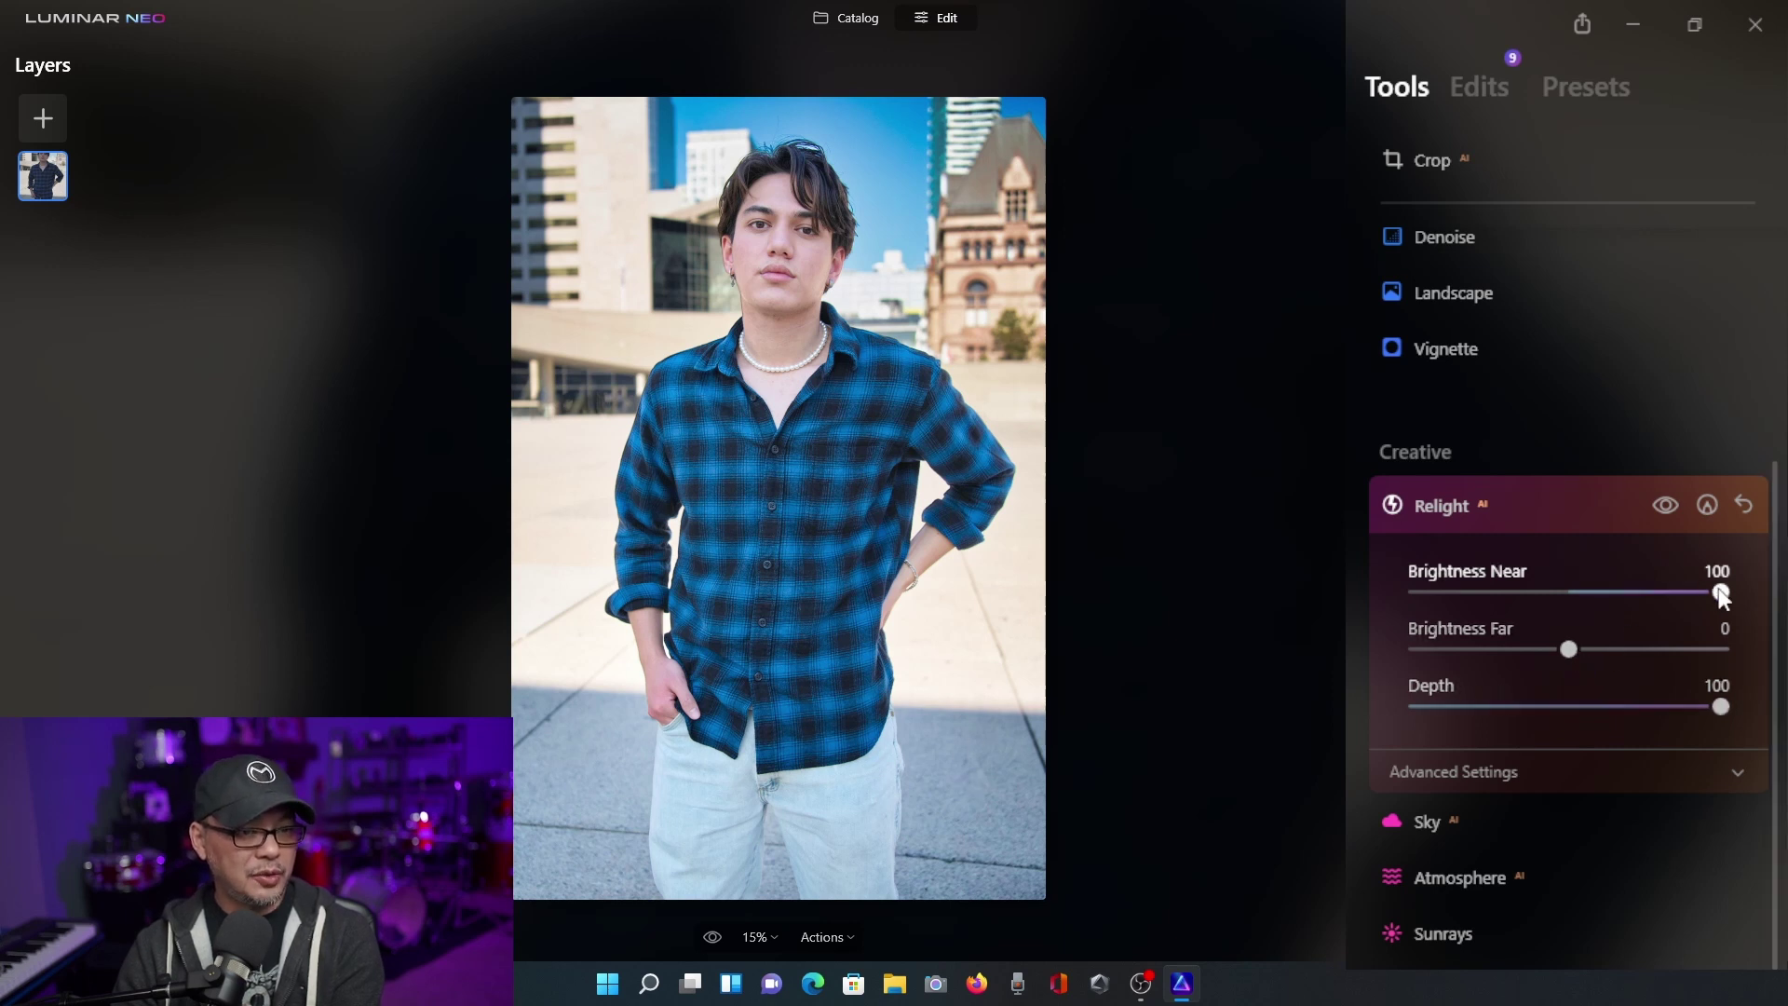
mouse_move(1722, 593)
mouse_down()
mouse_move(1624, 594)
mouse_move(1691, 593)
mouse_up()
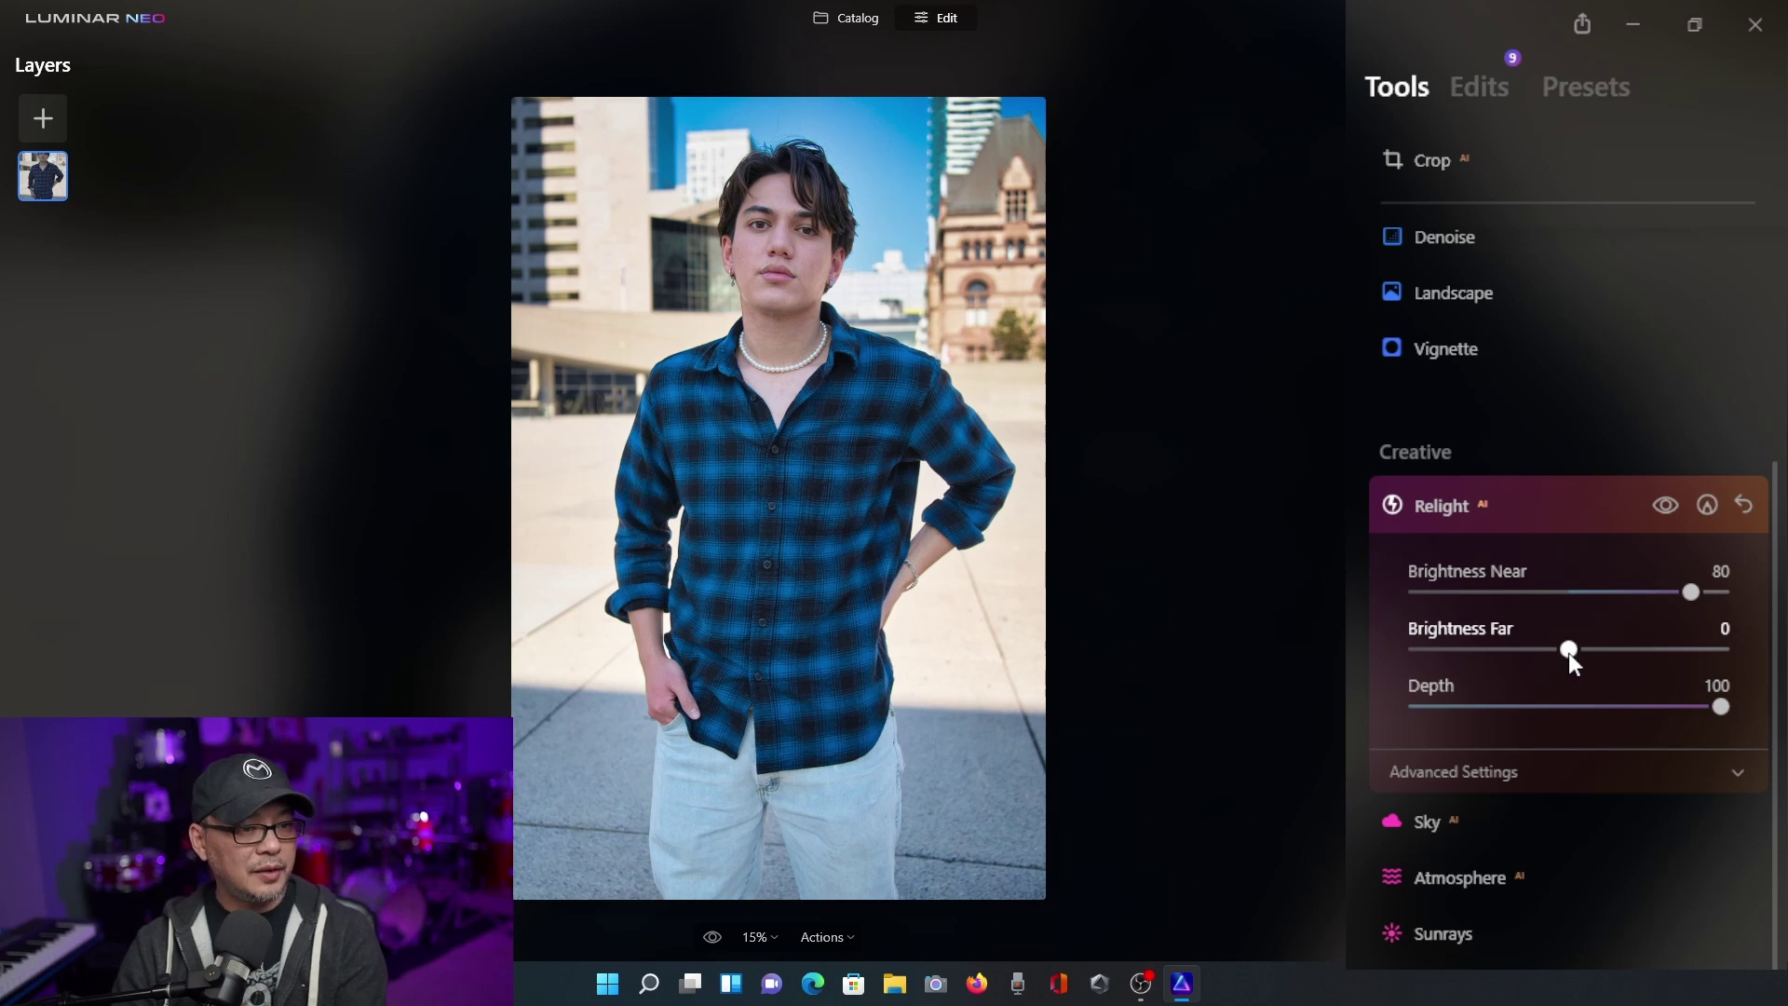
- Lower Brightness Far to darken the background and compare before and after
drag(1569, 650, 1477, 657)
mouse_move(1719, 710)
mouse_down()
mouse_move(1533, 706)
mouse_move(1729, 712)
mouse_up()
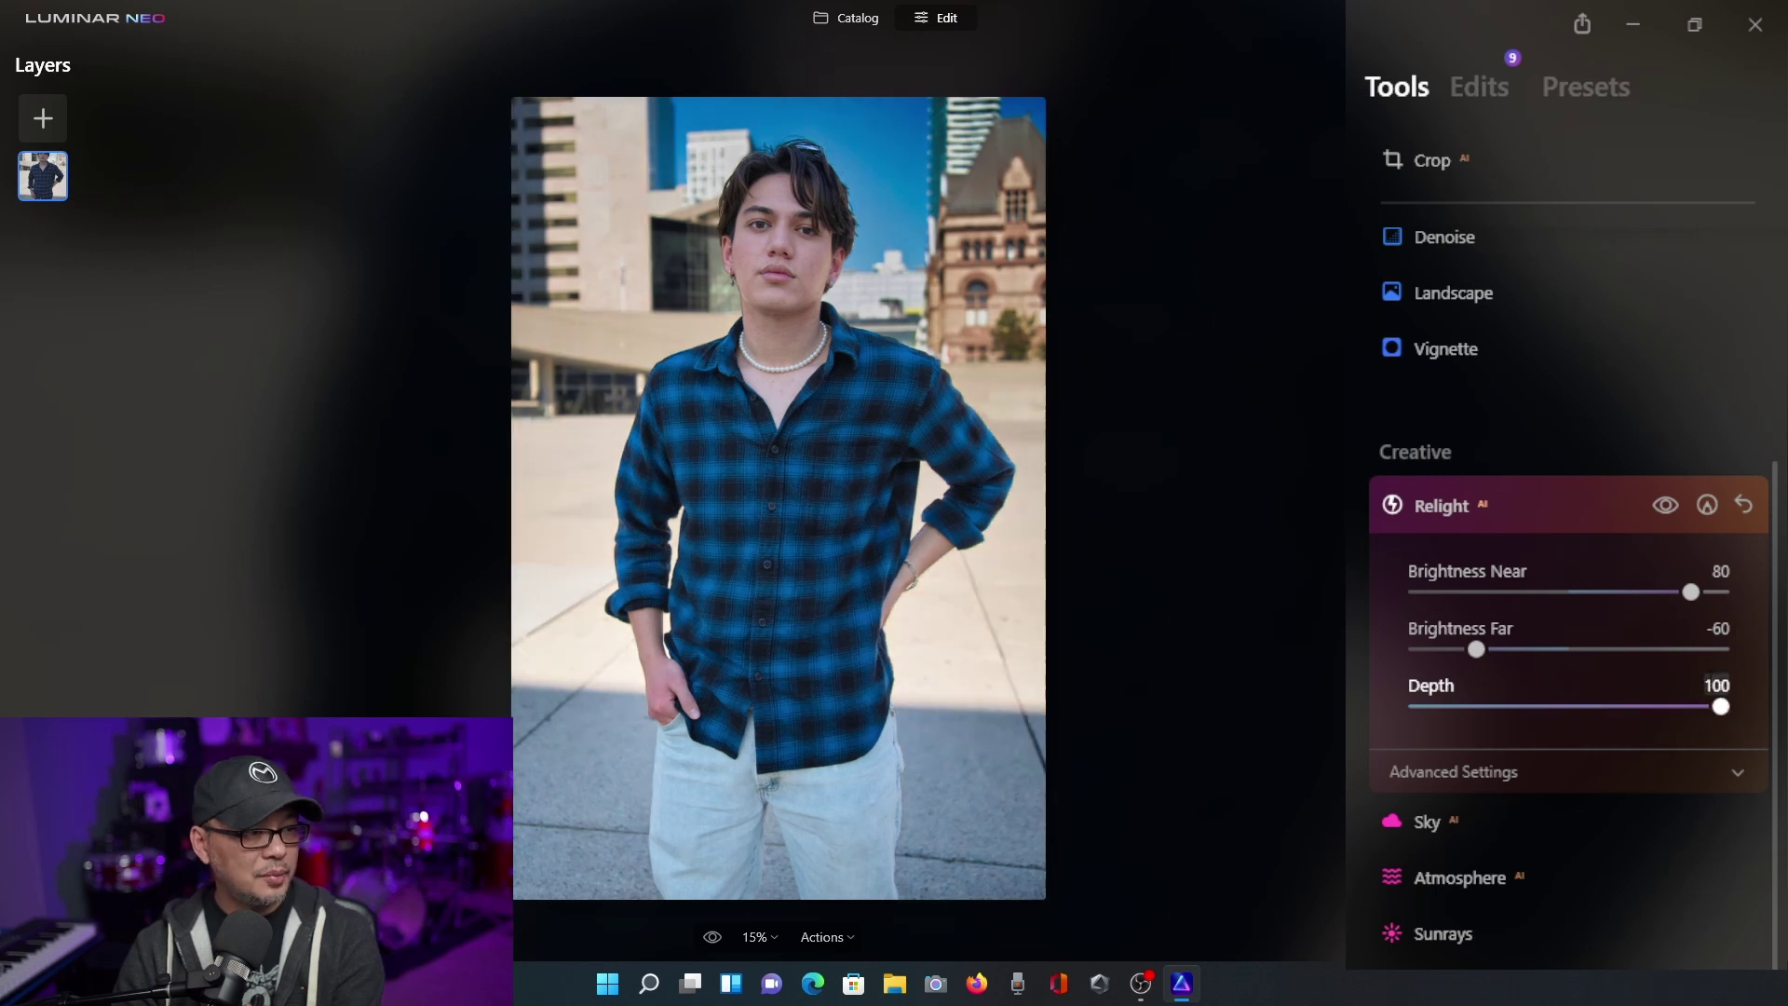
drag(1479, 648, 1551, 654)
key(backslash)
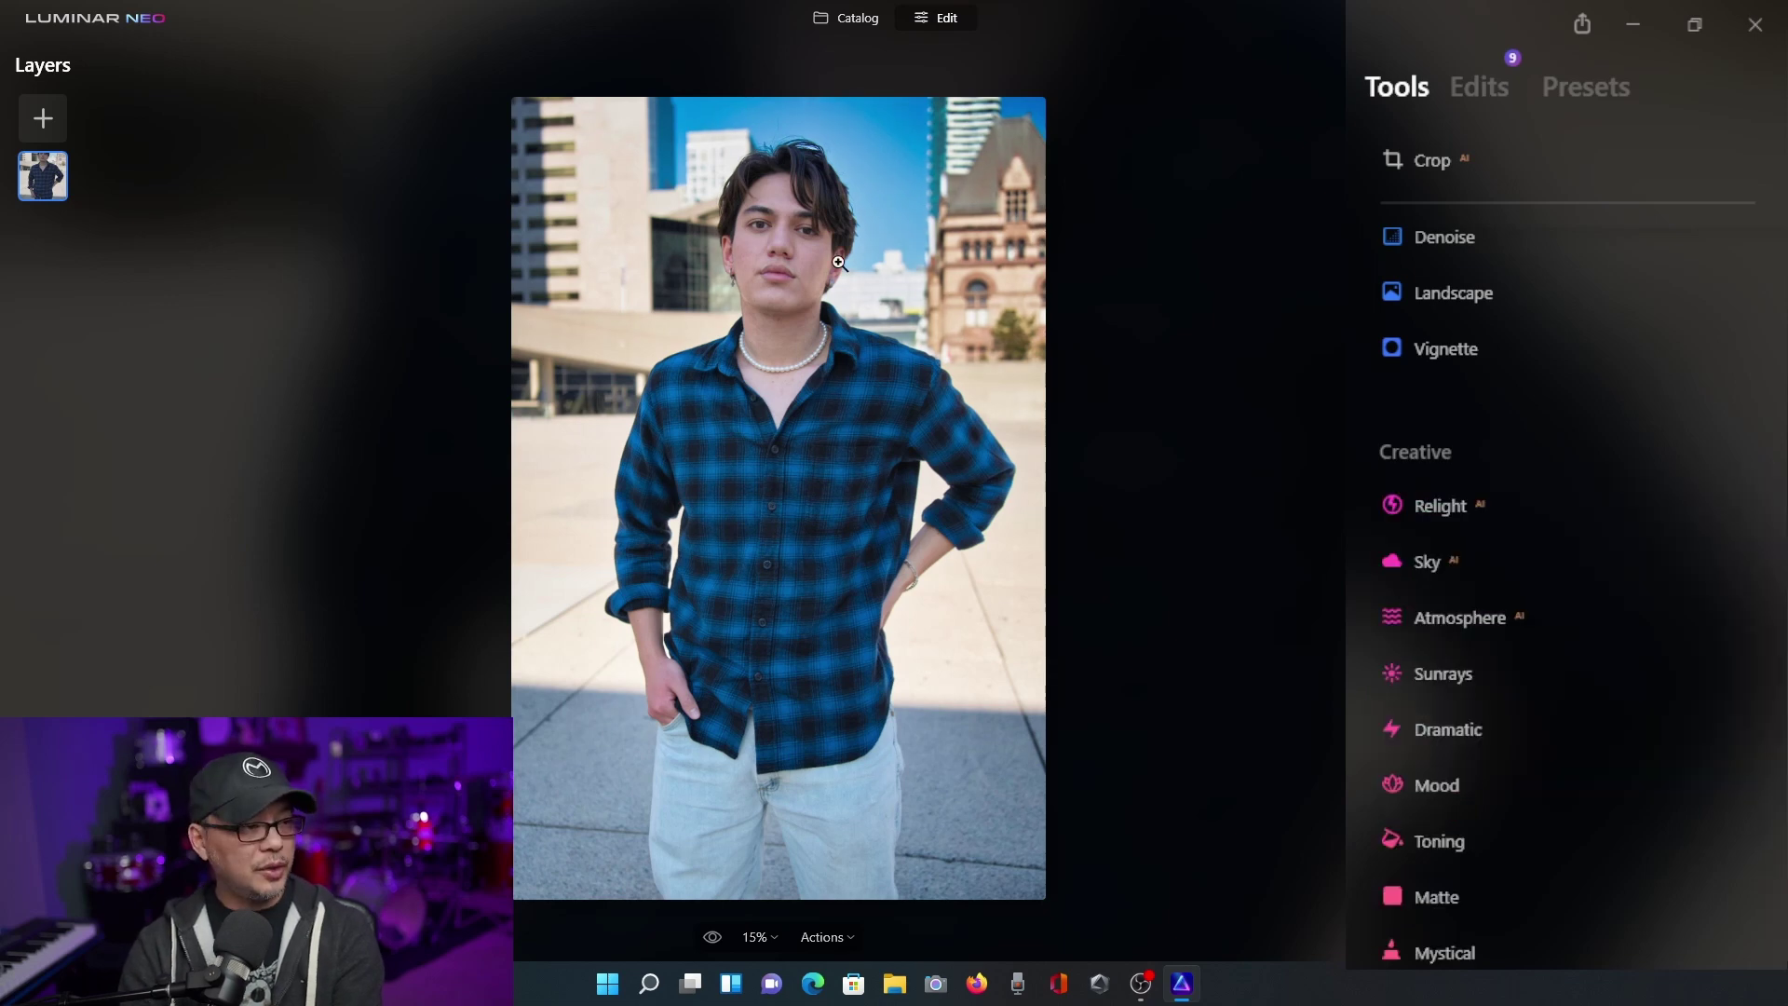
key(backslash)
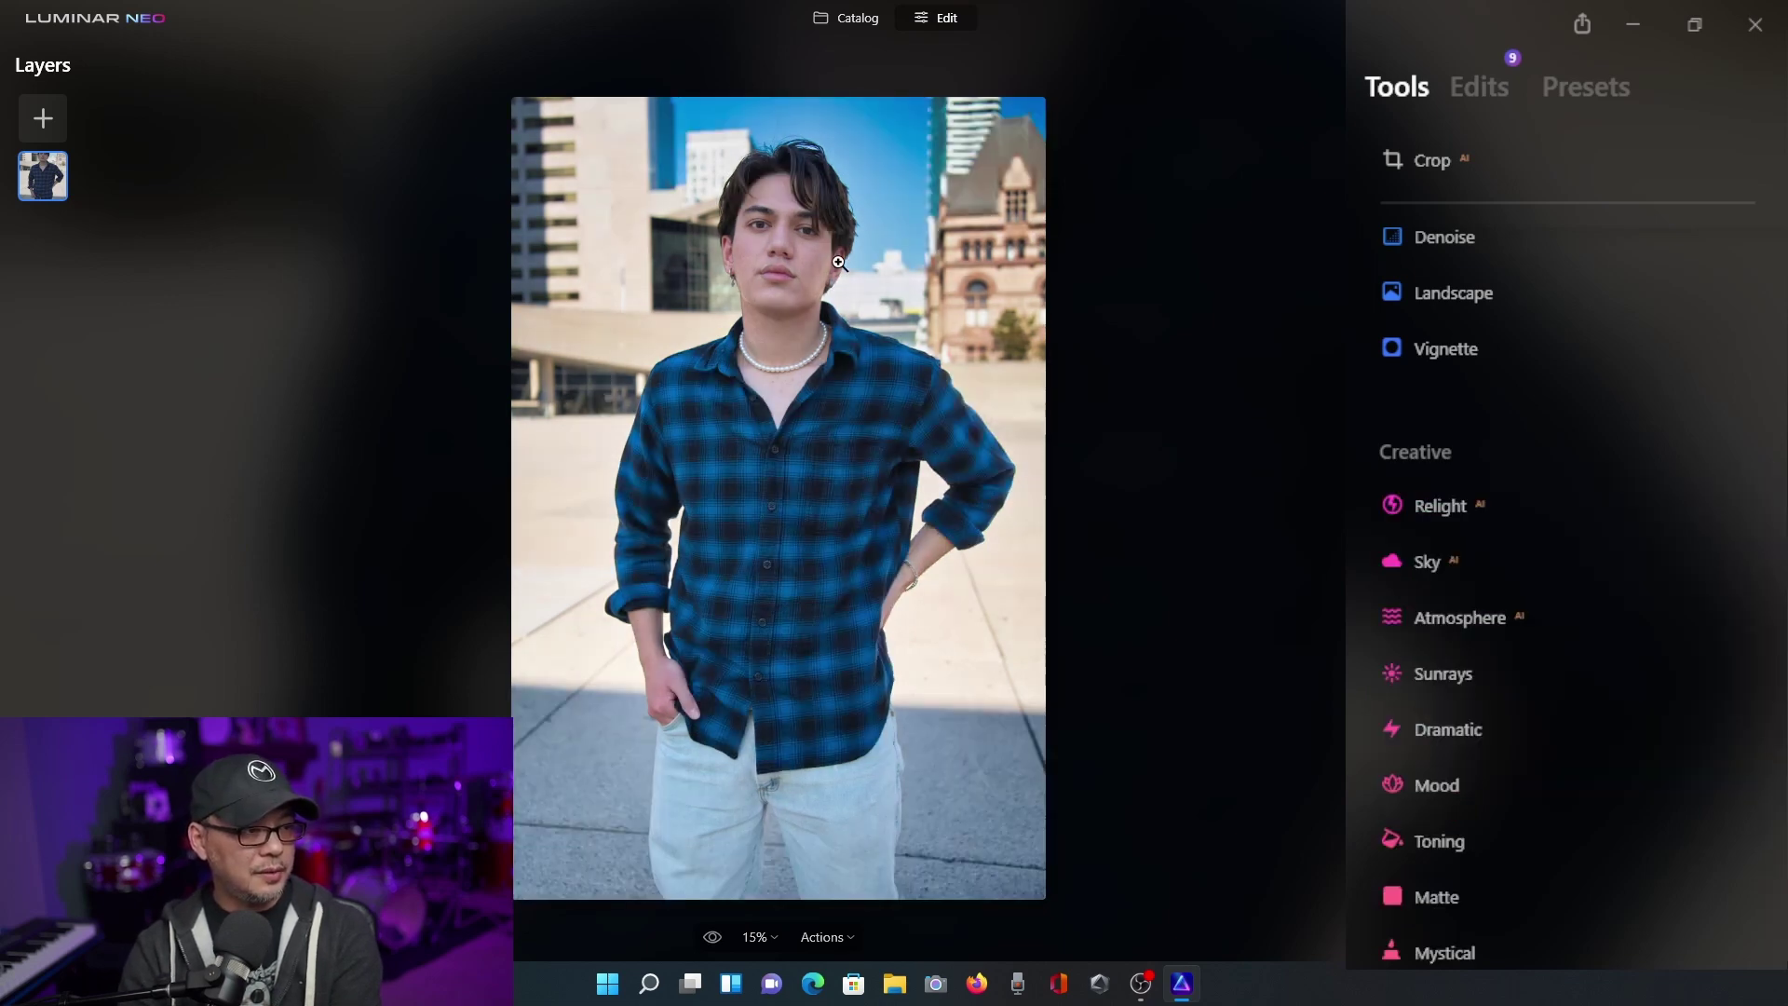
key(backslash)
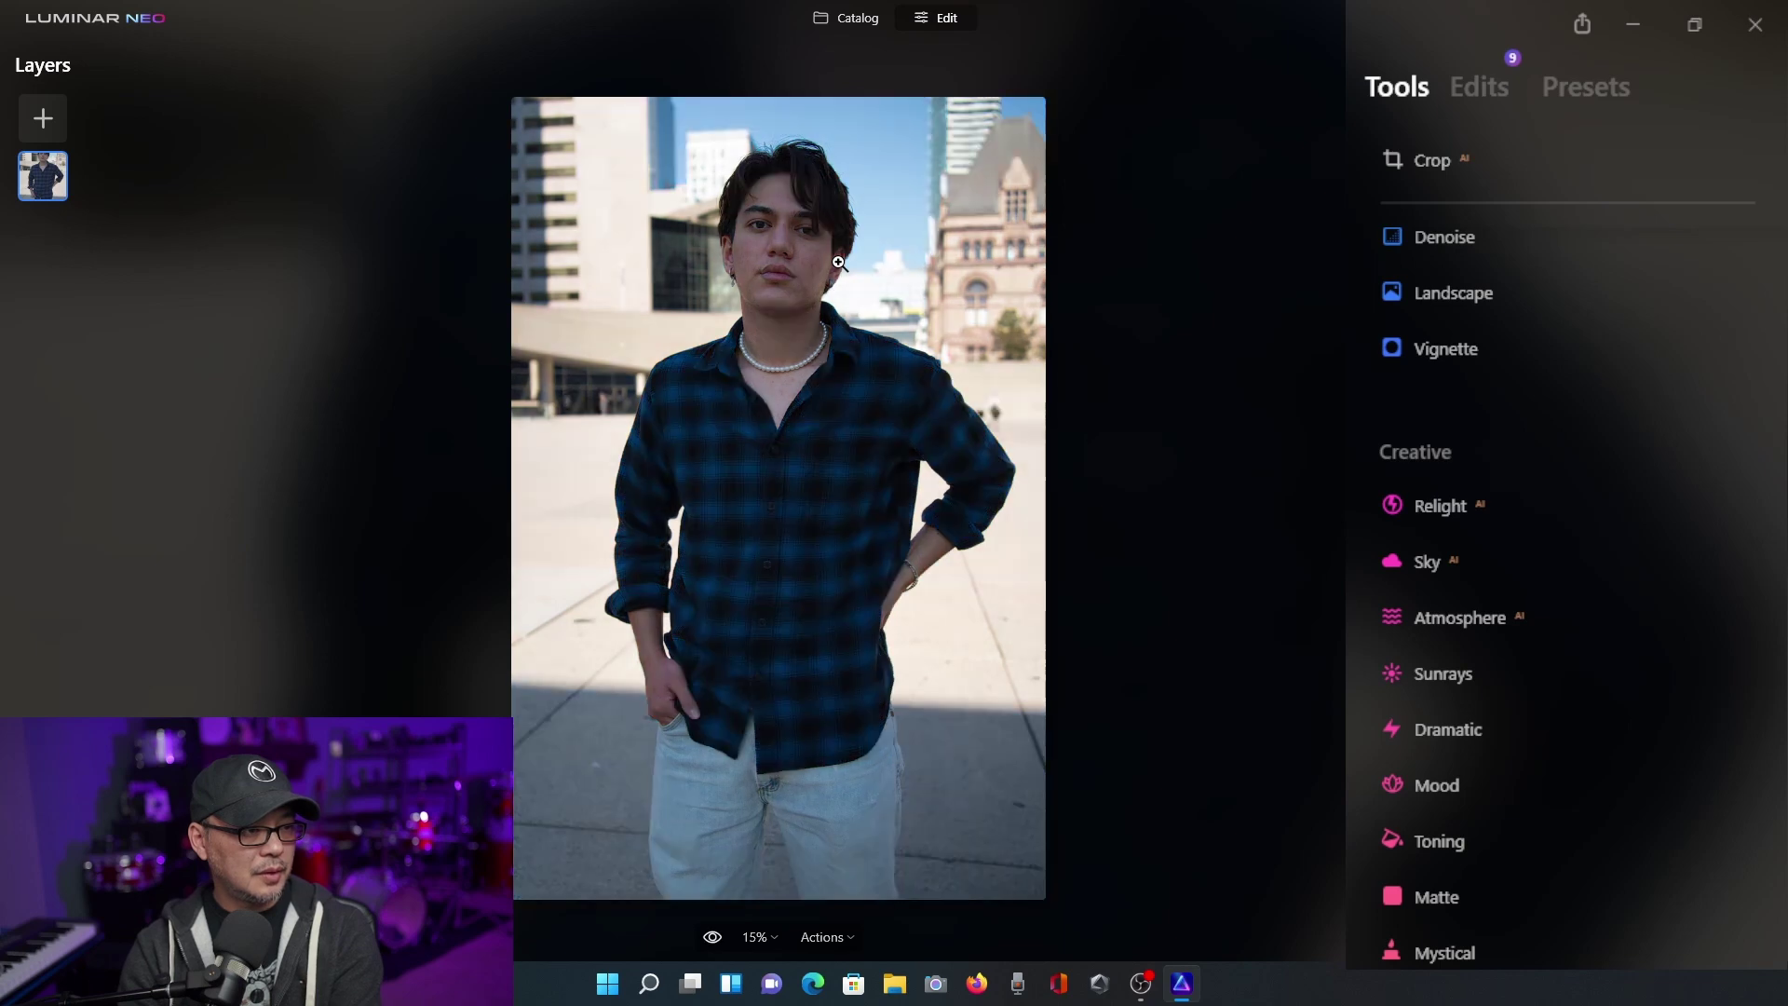
key(backslash)
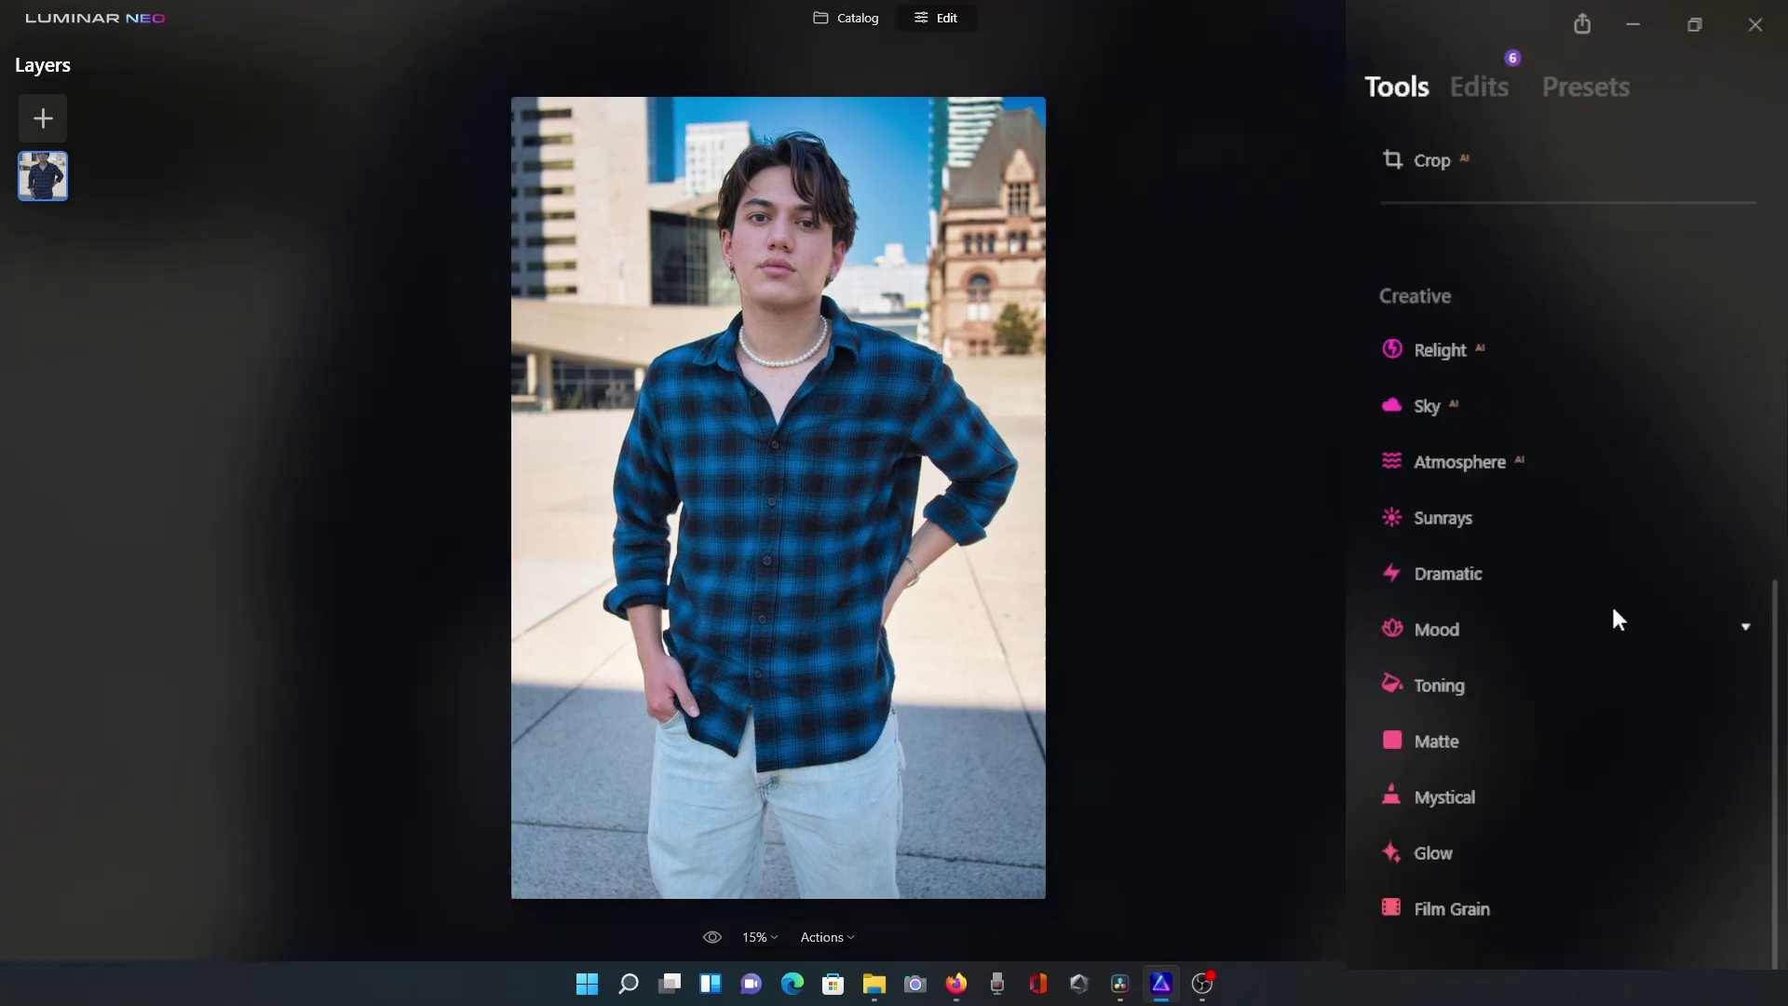
- Open Face AI and try Face Light at full strength, then bring it back down
scroll(778, 466, up, 4)
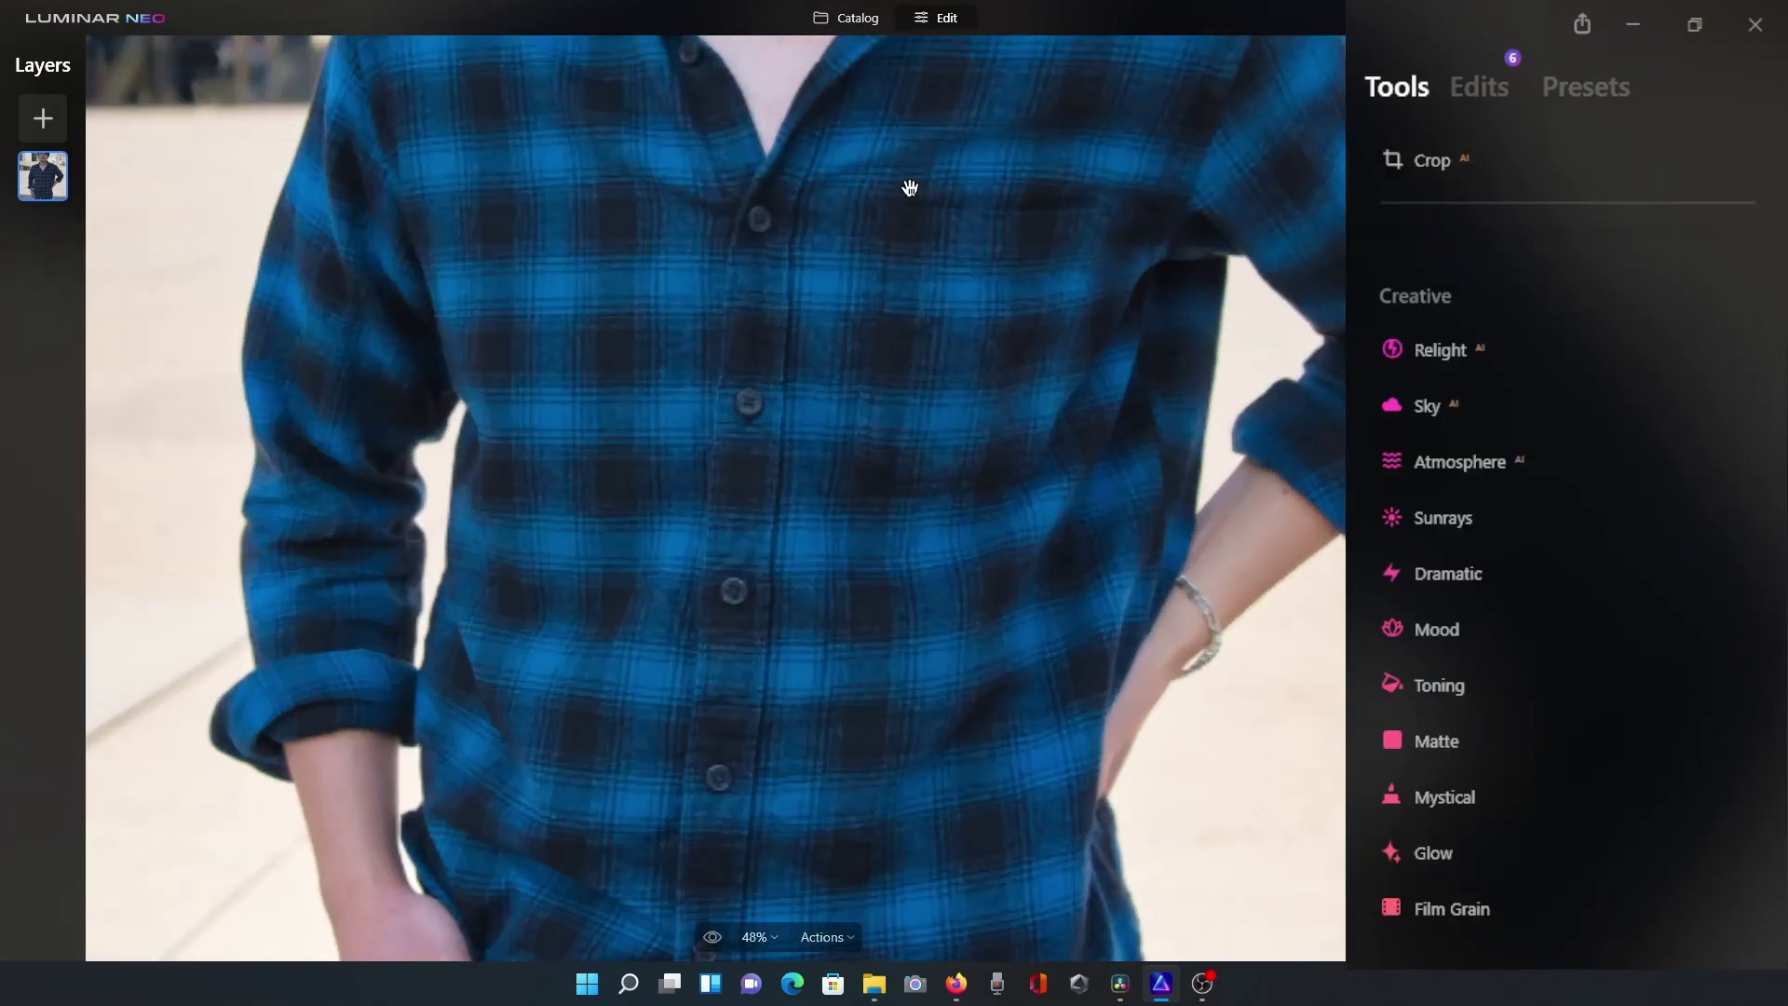
drag(910, 188, 959, 503)
scroll(959, 503, up, 1)
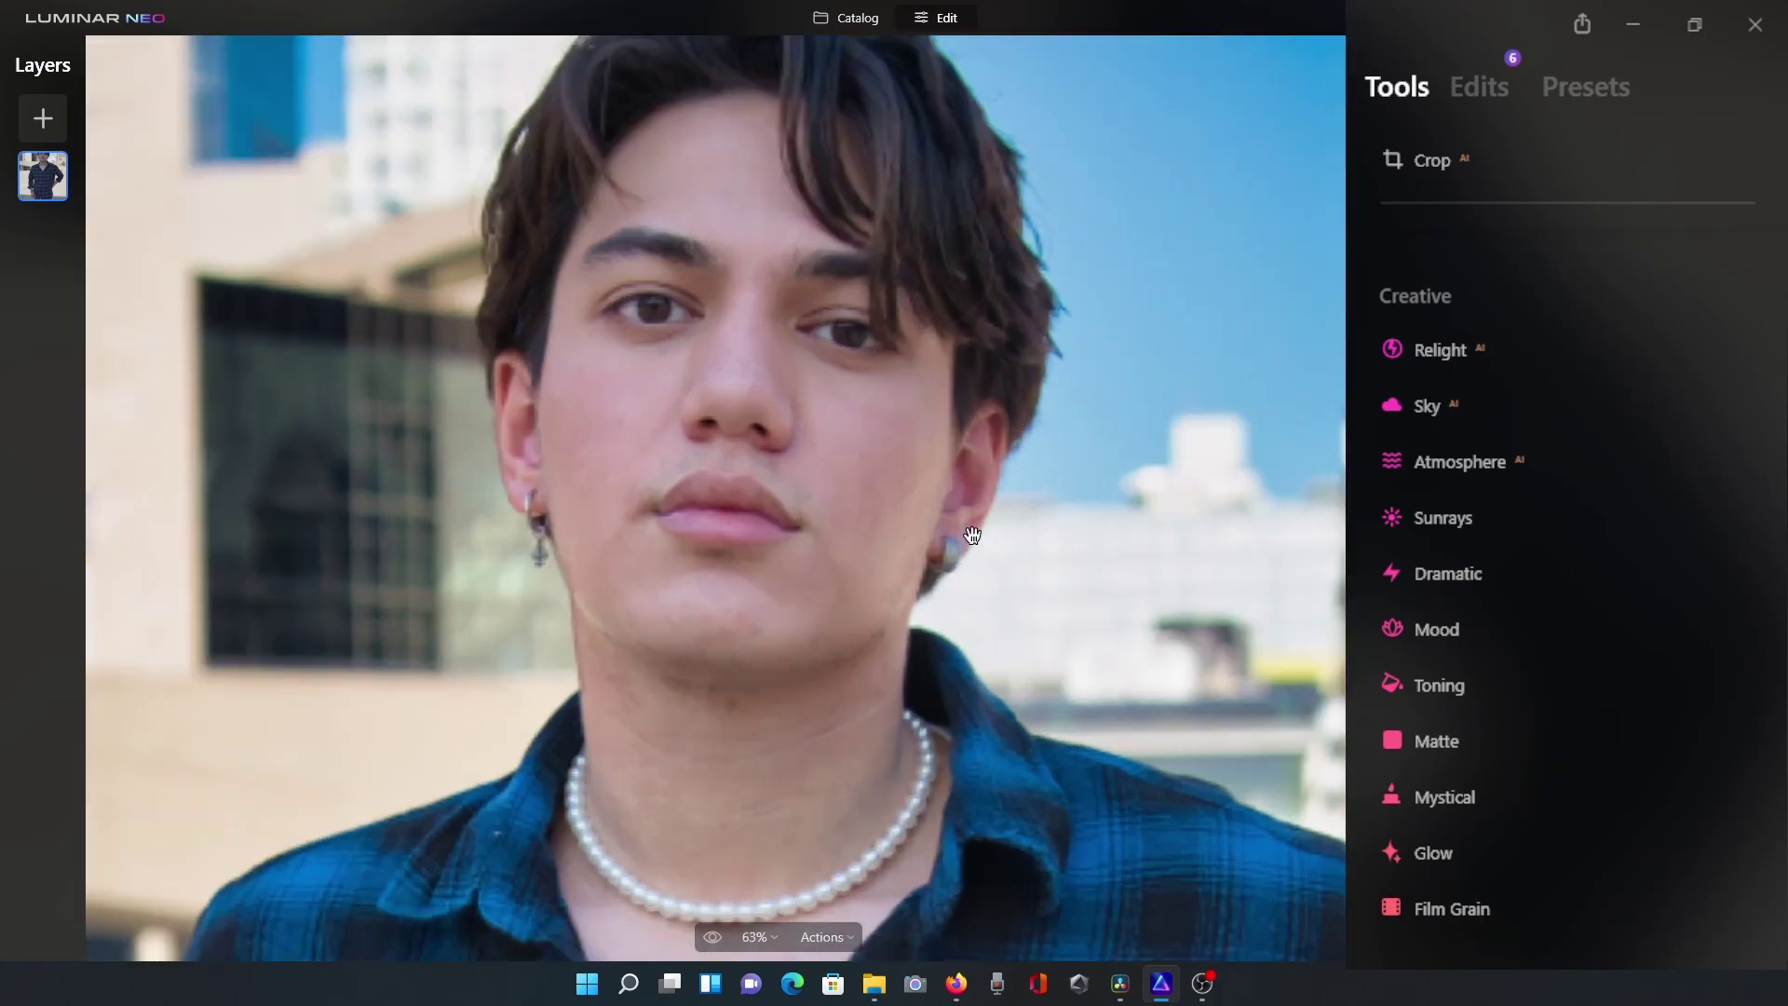
scroll(1582, 613, down, 3)
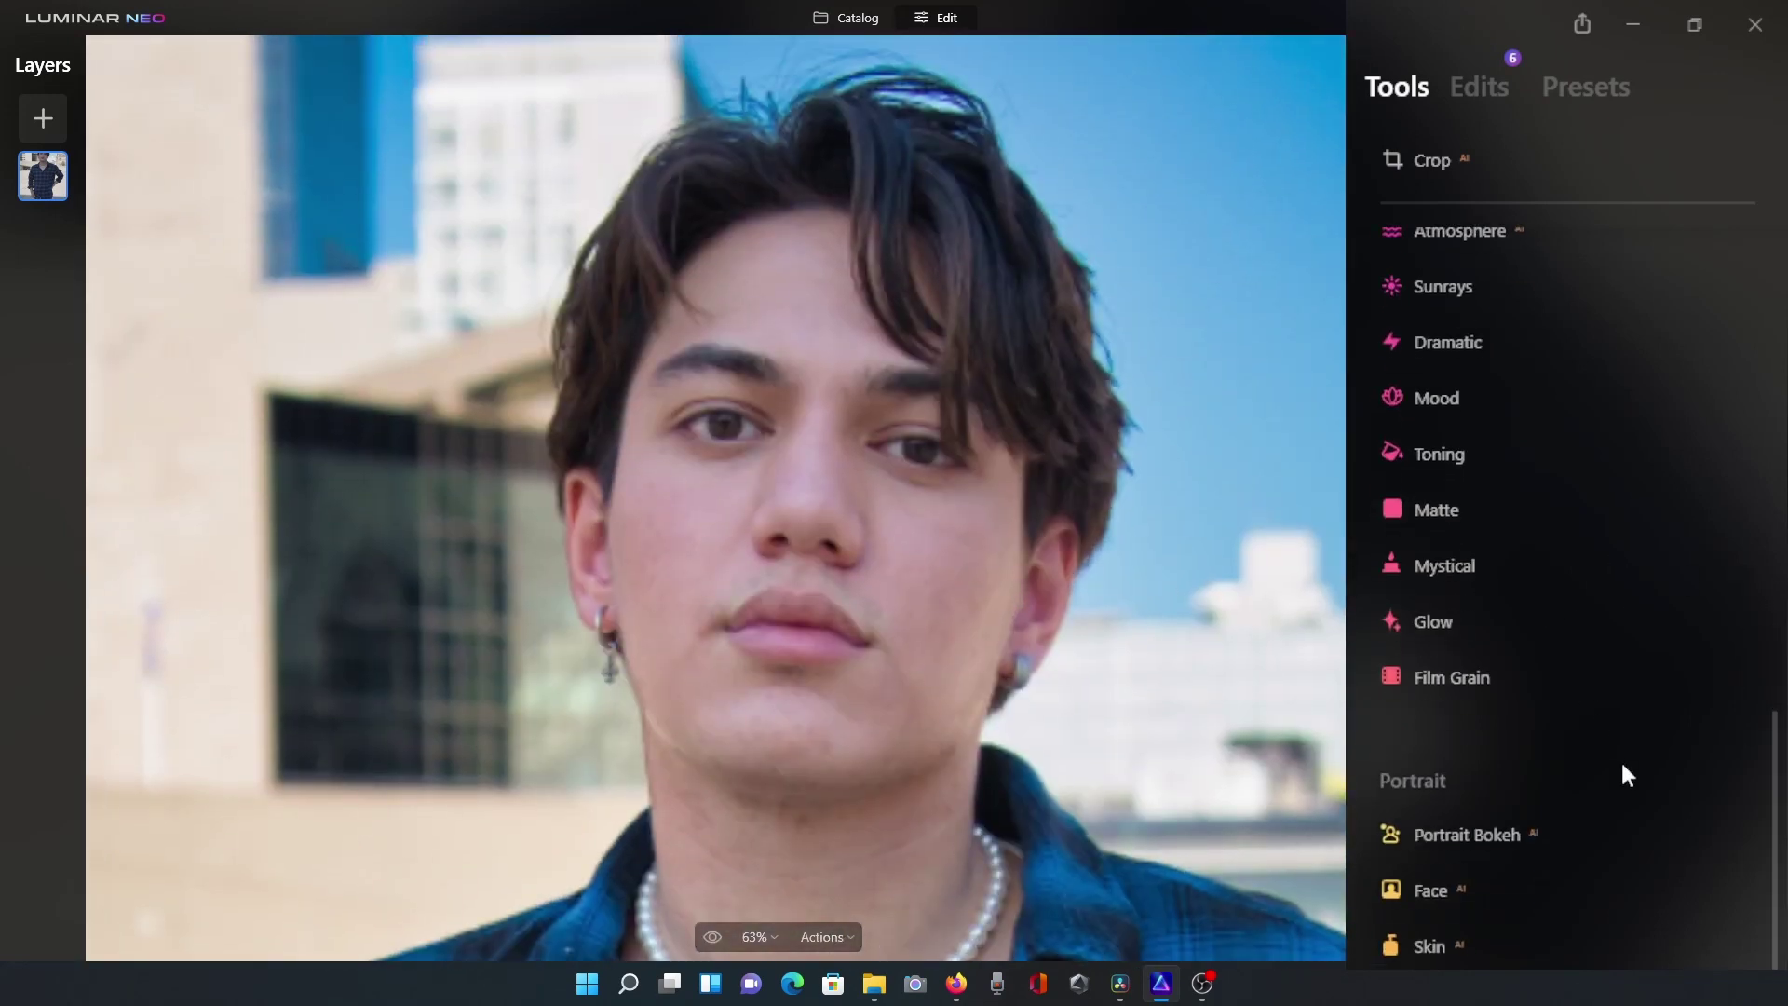
click(1546, 893)
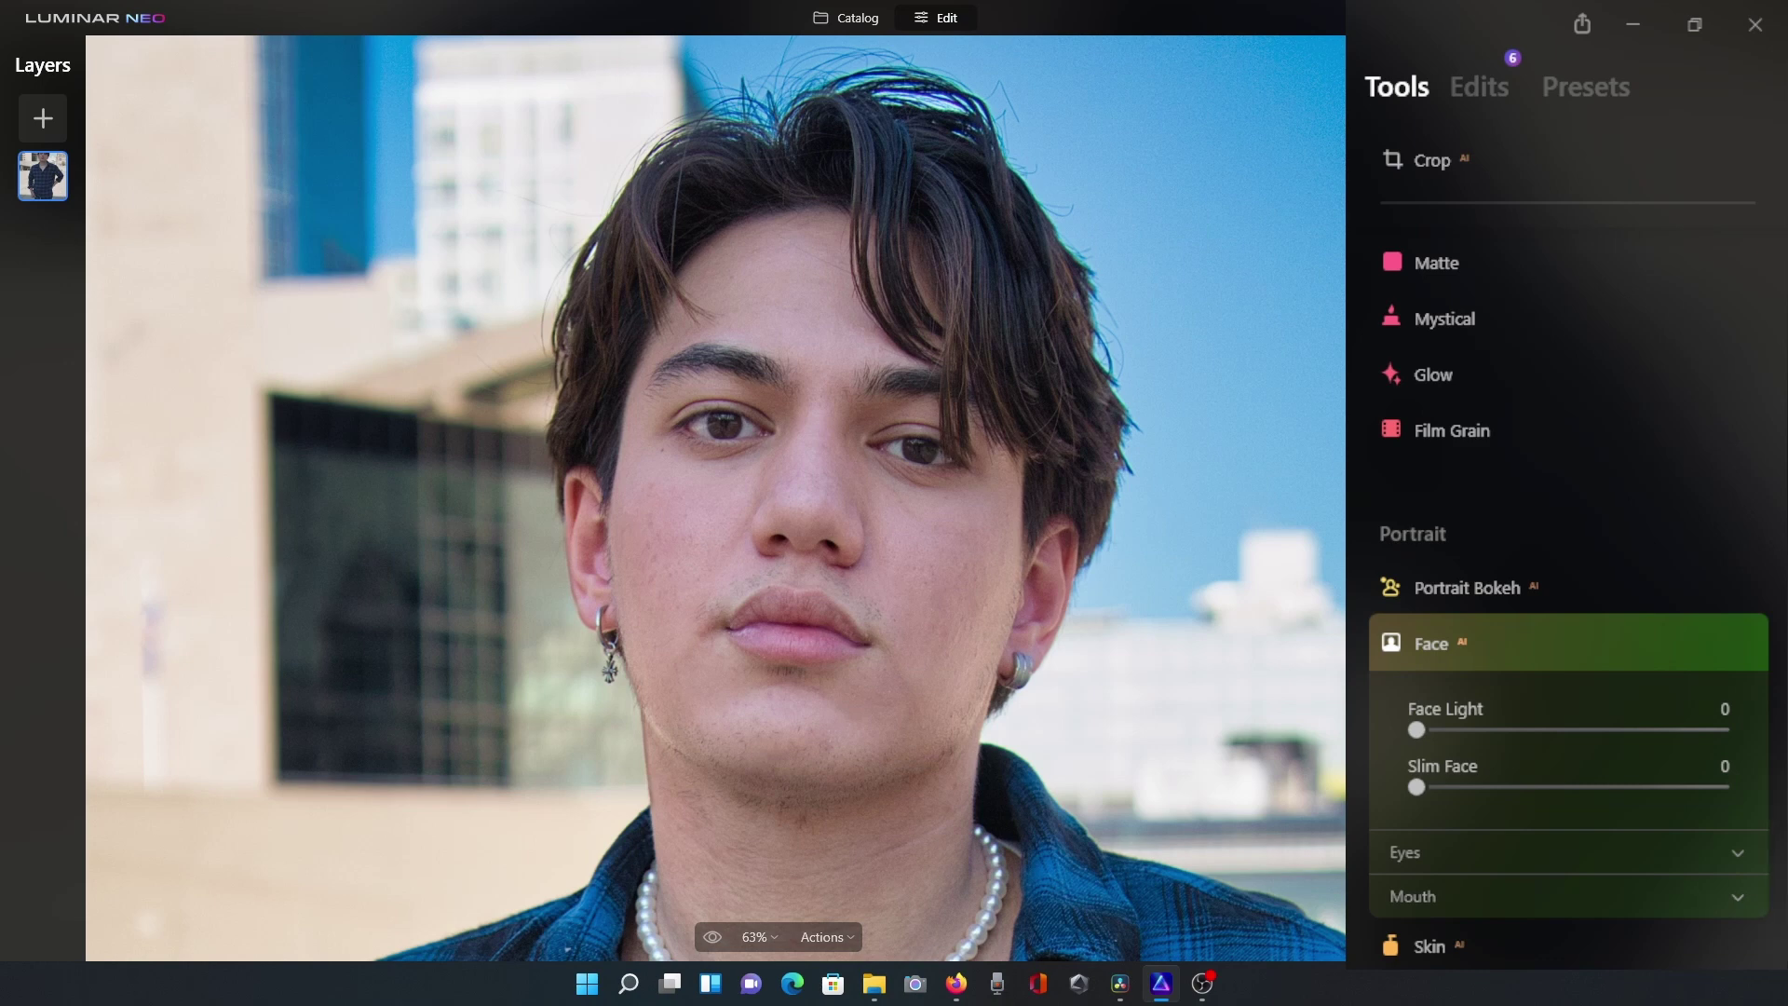
drag(1417, 731, 1729, 731)
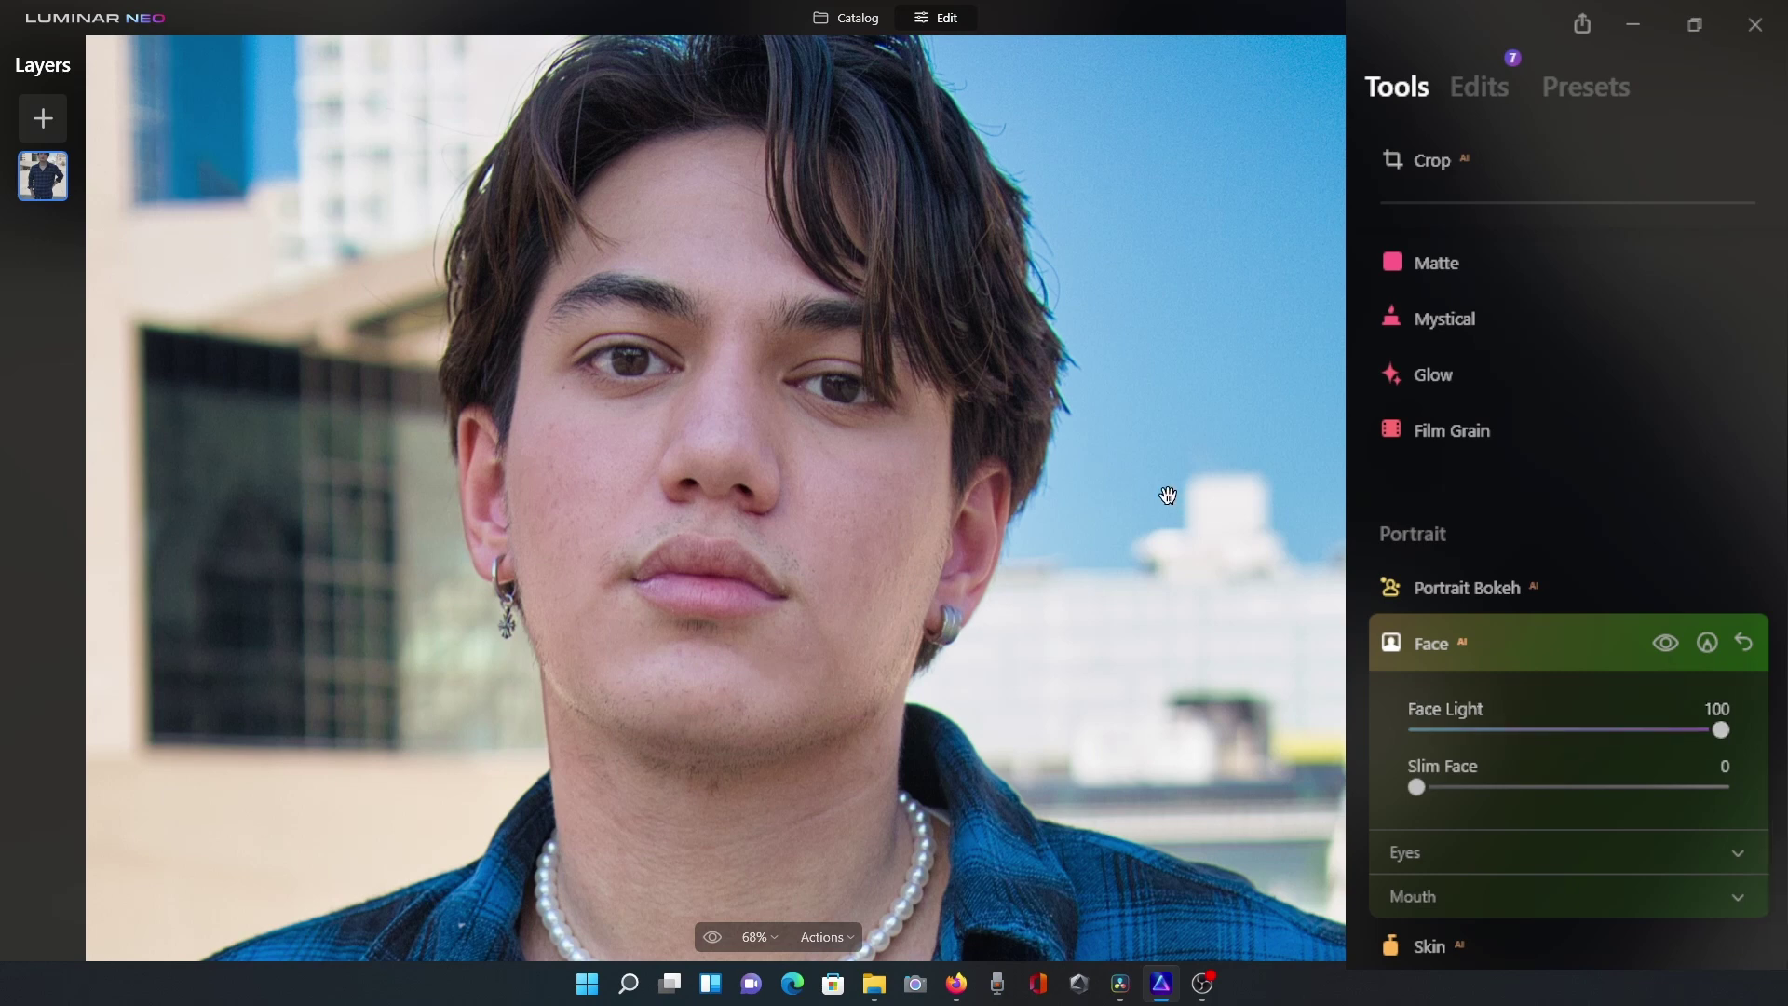
key(ctrl+0)
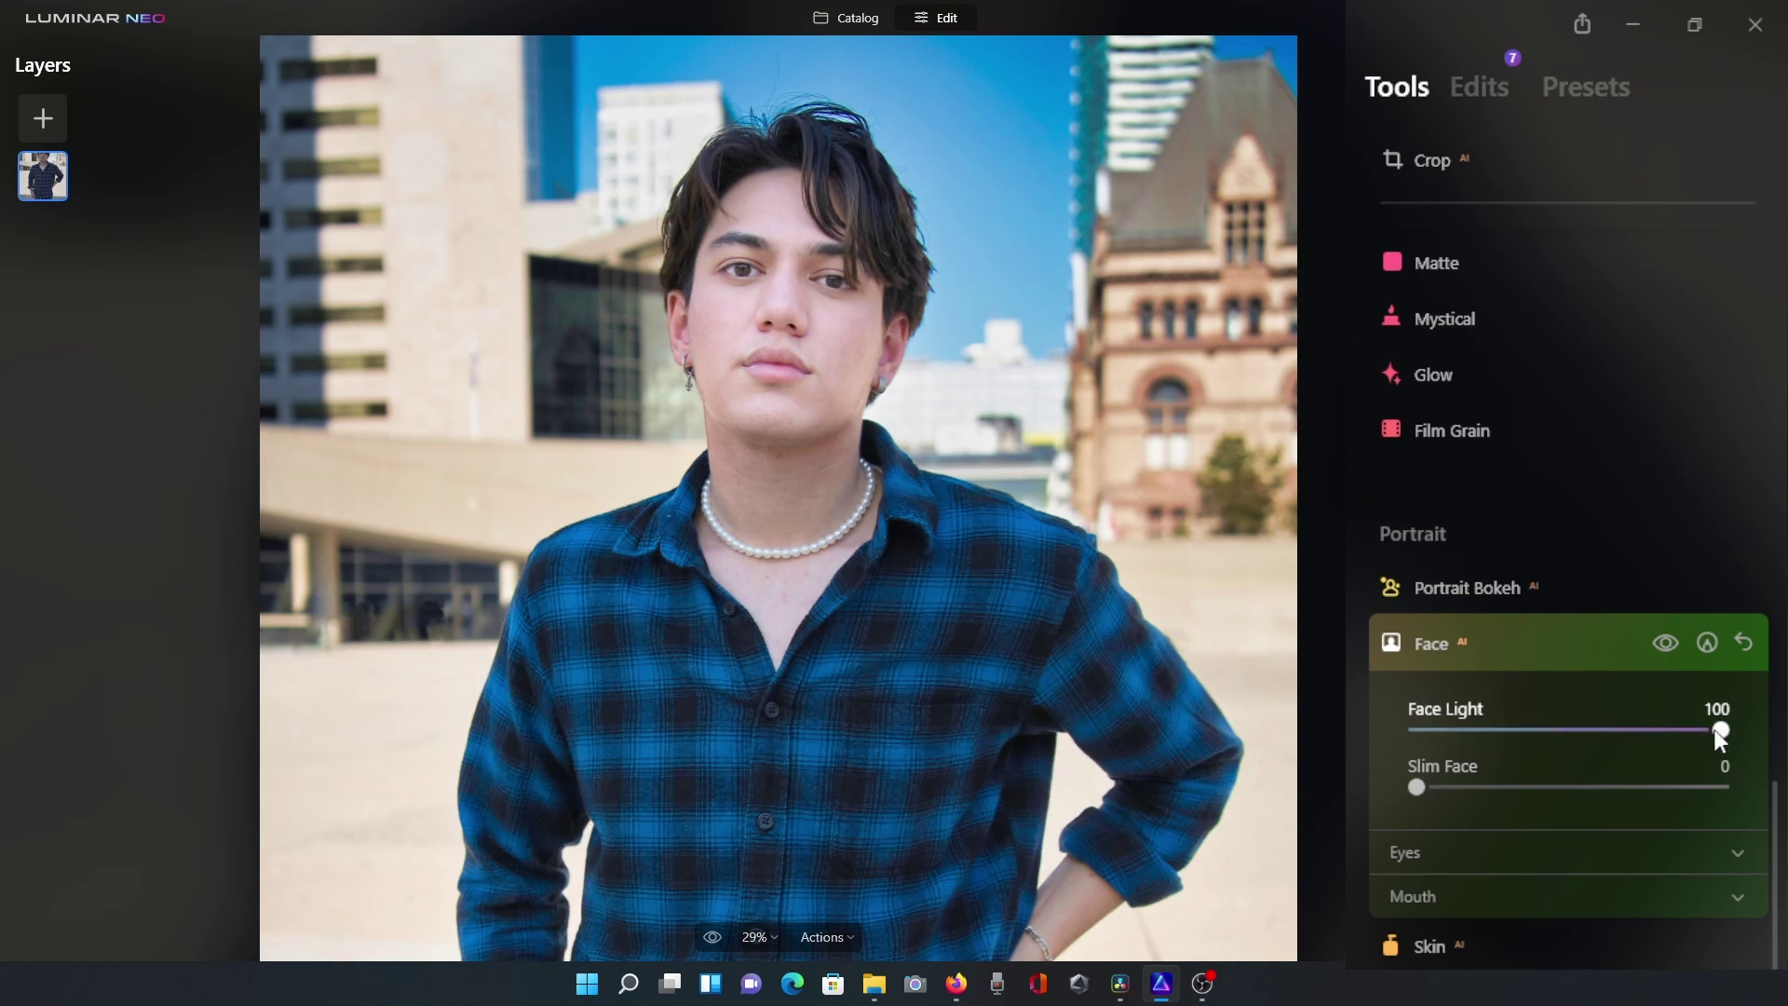
drag(1722, 731, 1494, 736)
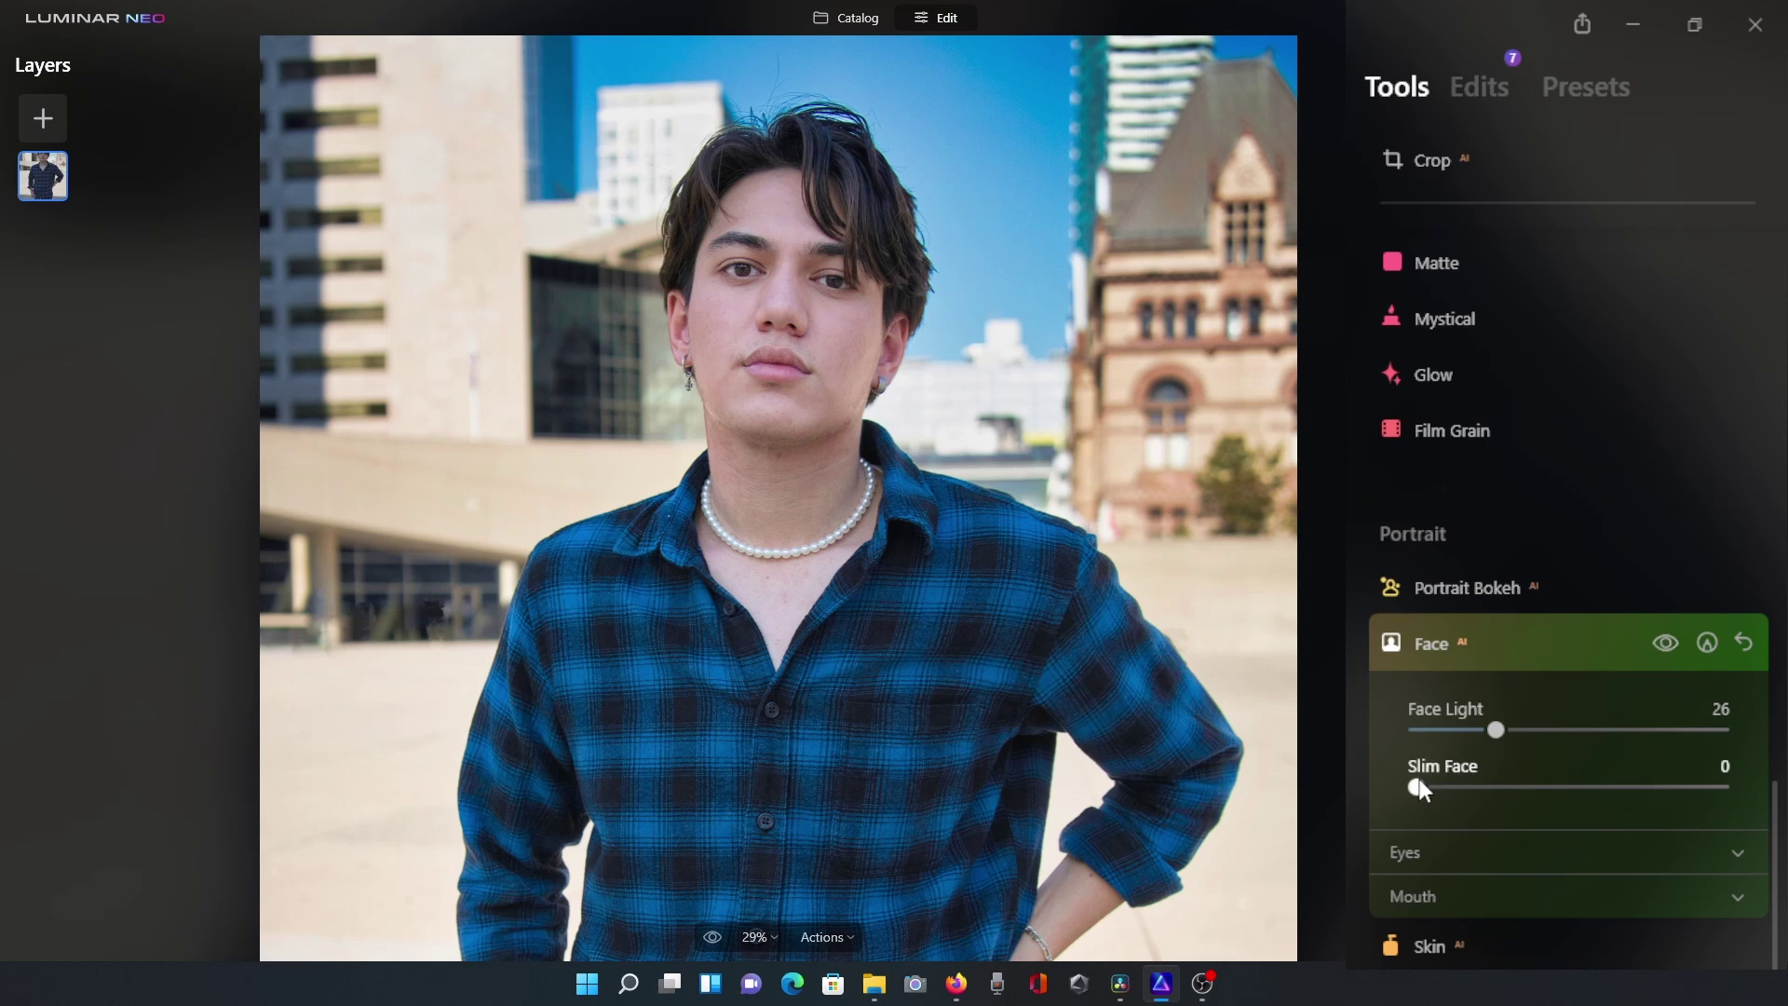
- Try Slim Face at 83, compare before and after, then reset it to 0
drag(1419, 786, 1650, 792)
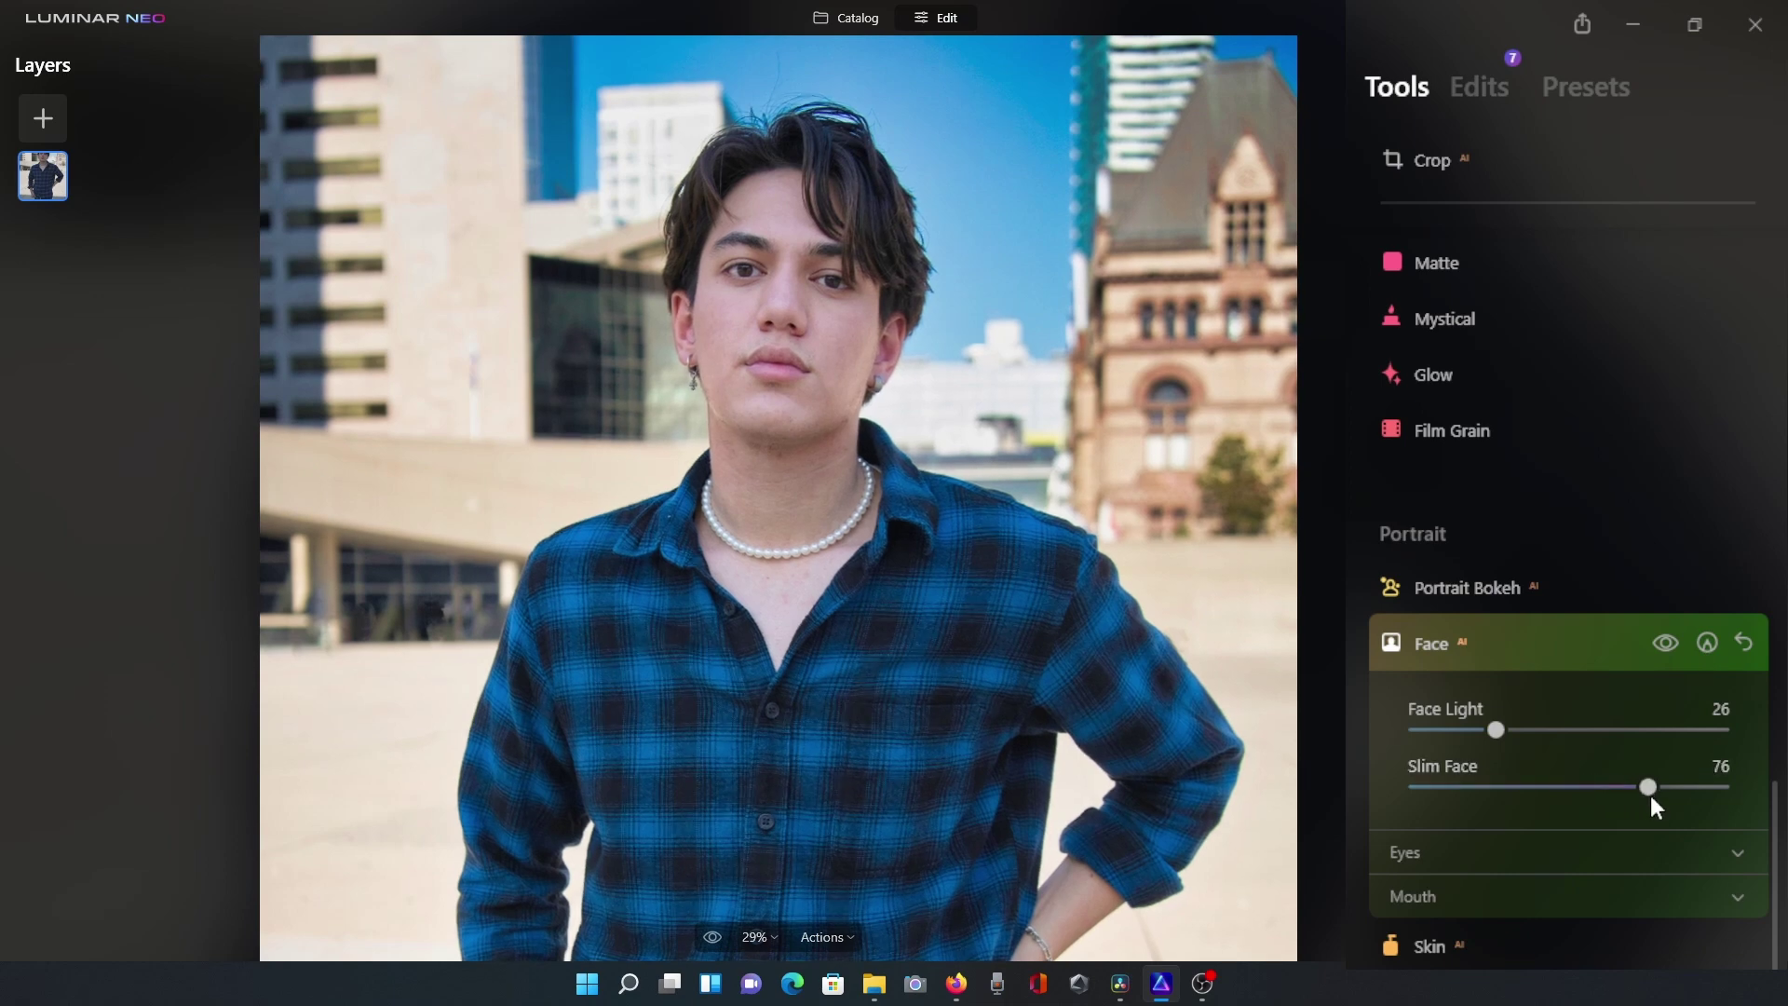
drag(1647, 795, 1412, 793)
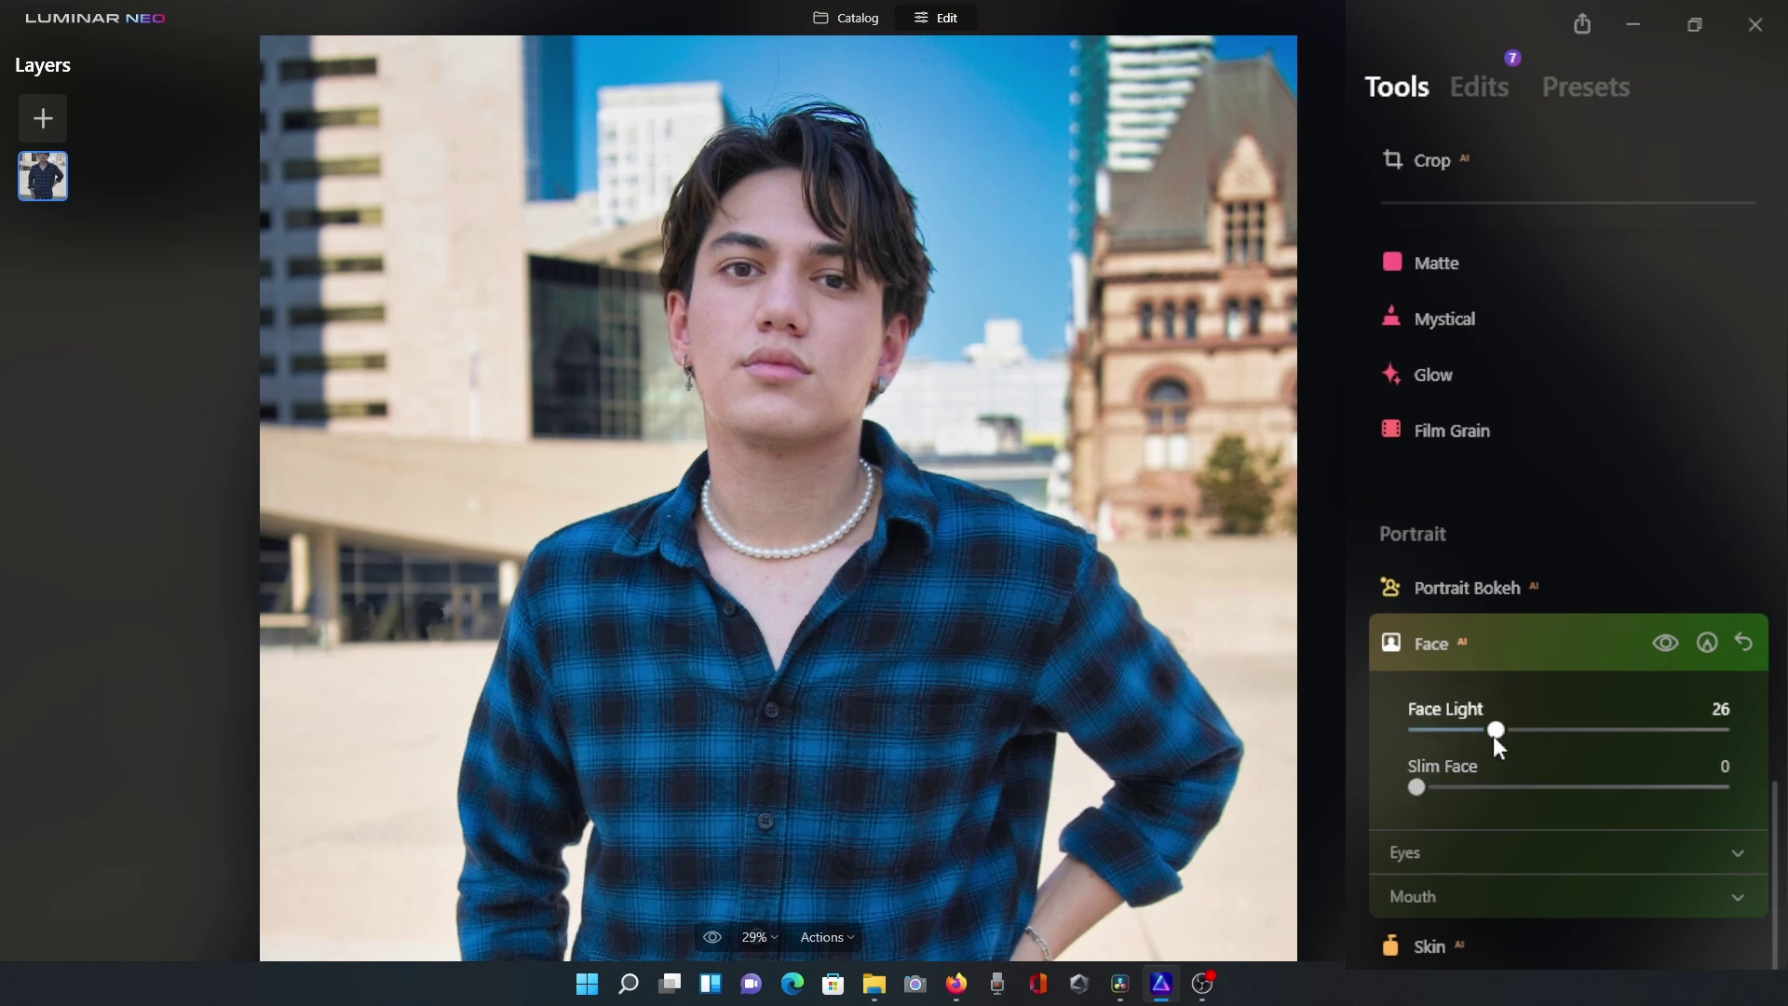
click(1672, 787)
click(1666, 645)
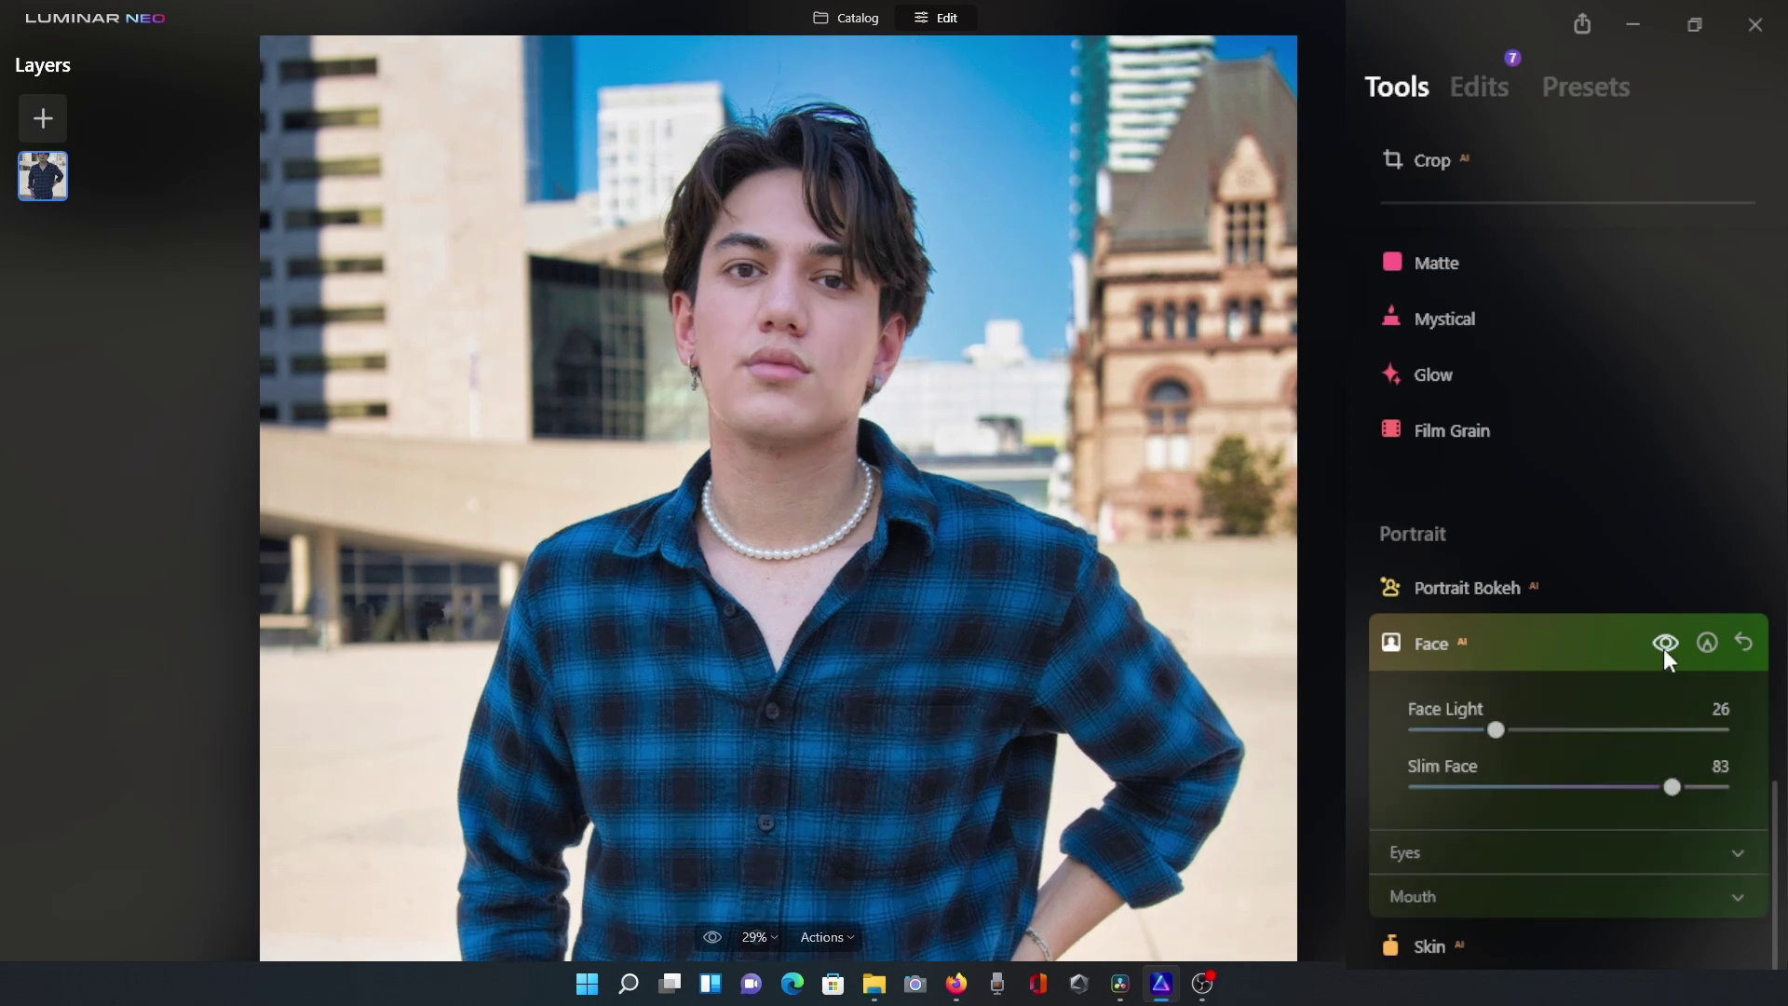
click(1664, 650)
drag(1672, 787, 1444, 795)
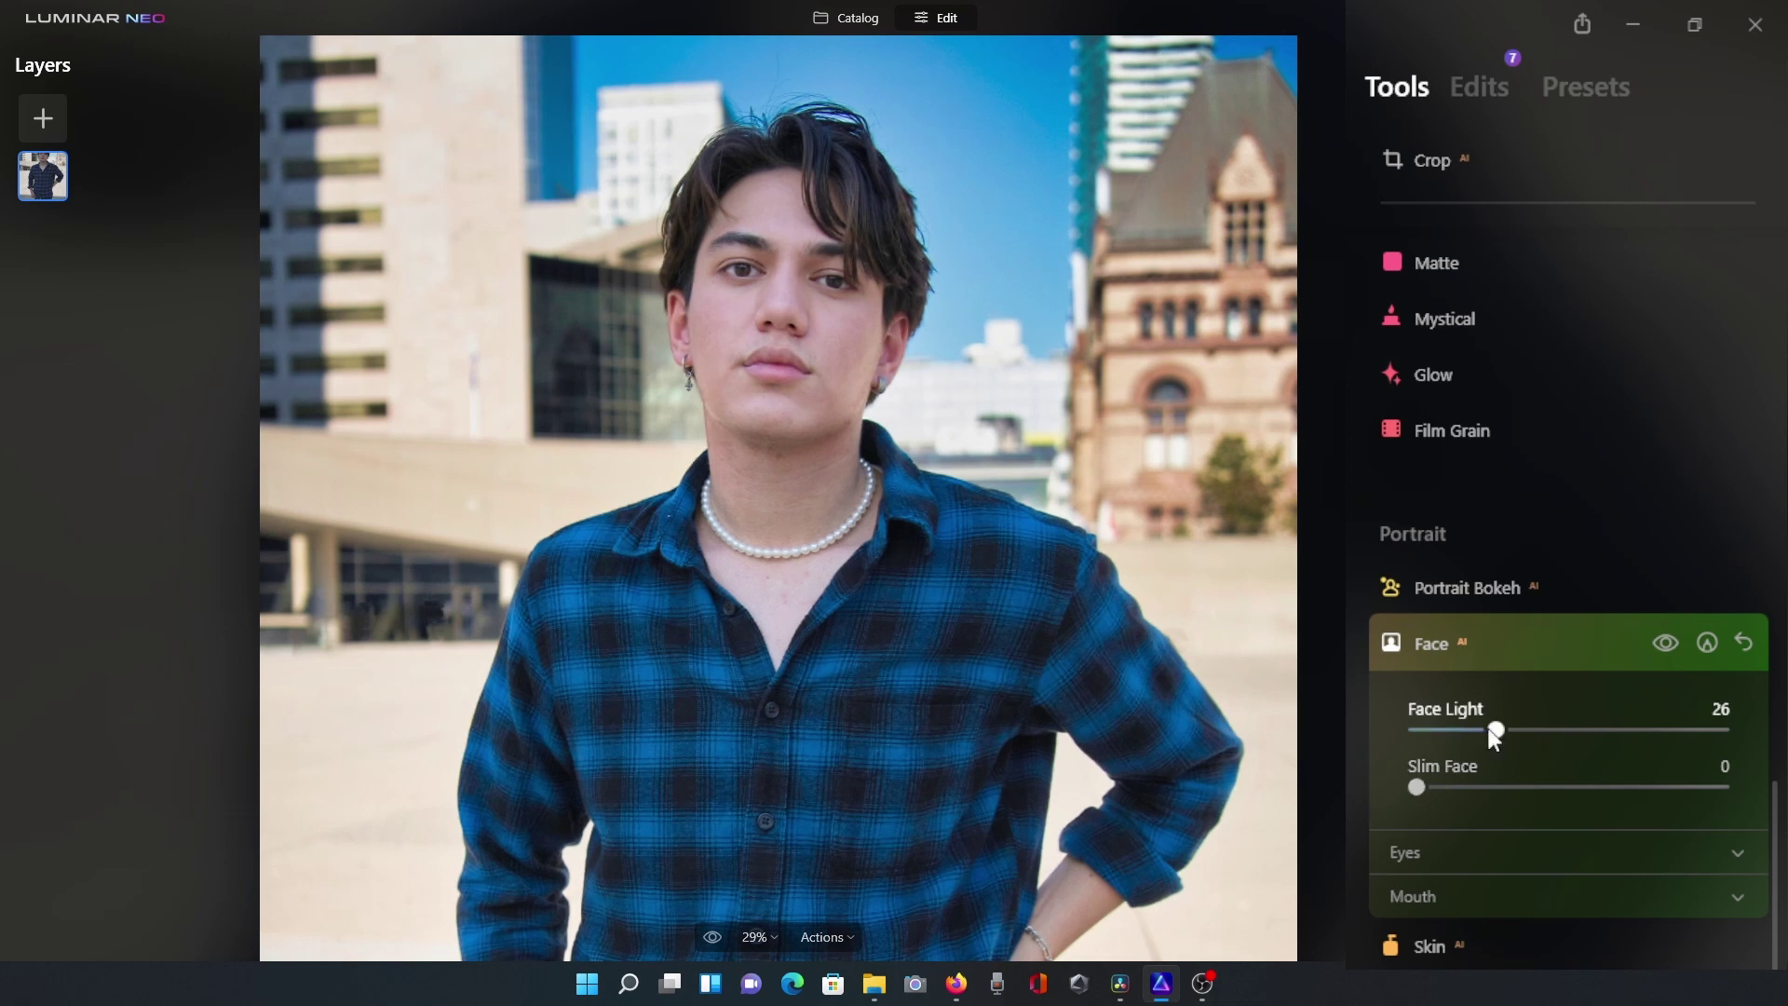
click(1494, 639)
- Open the Face tool's eye settings and try Iris Flare, leaving it at 0
click(1489, 885)
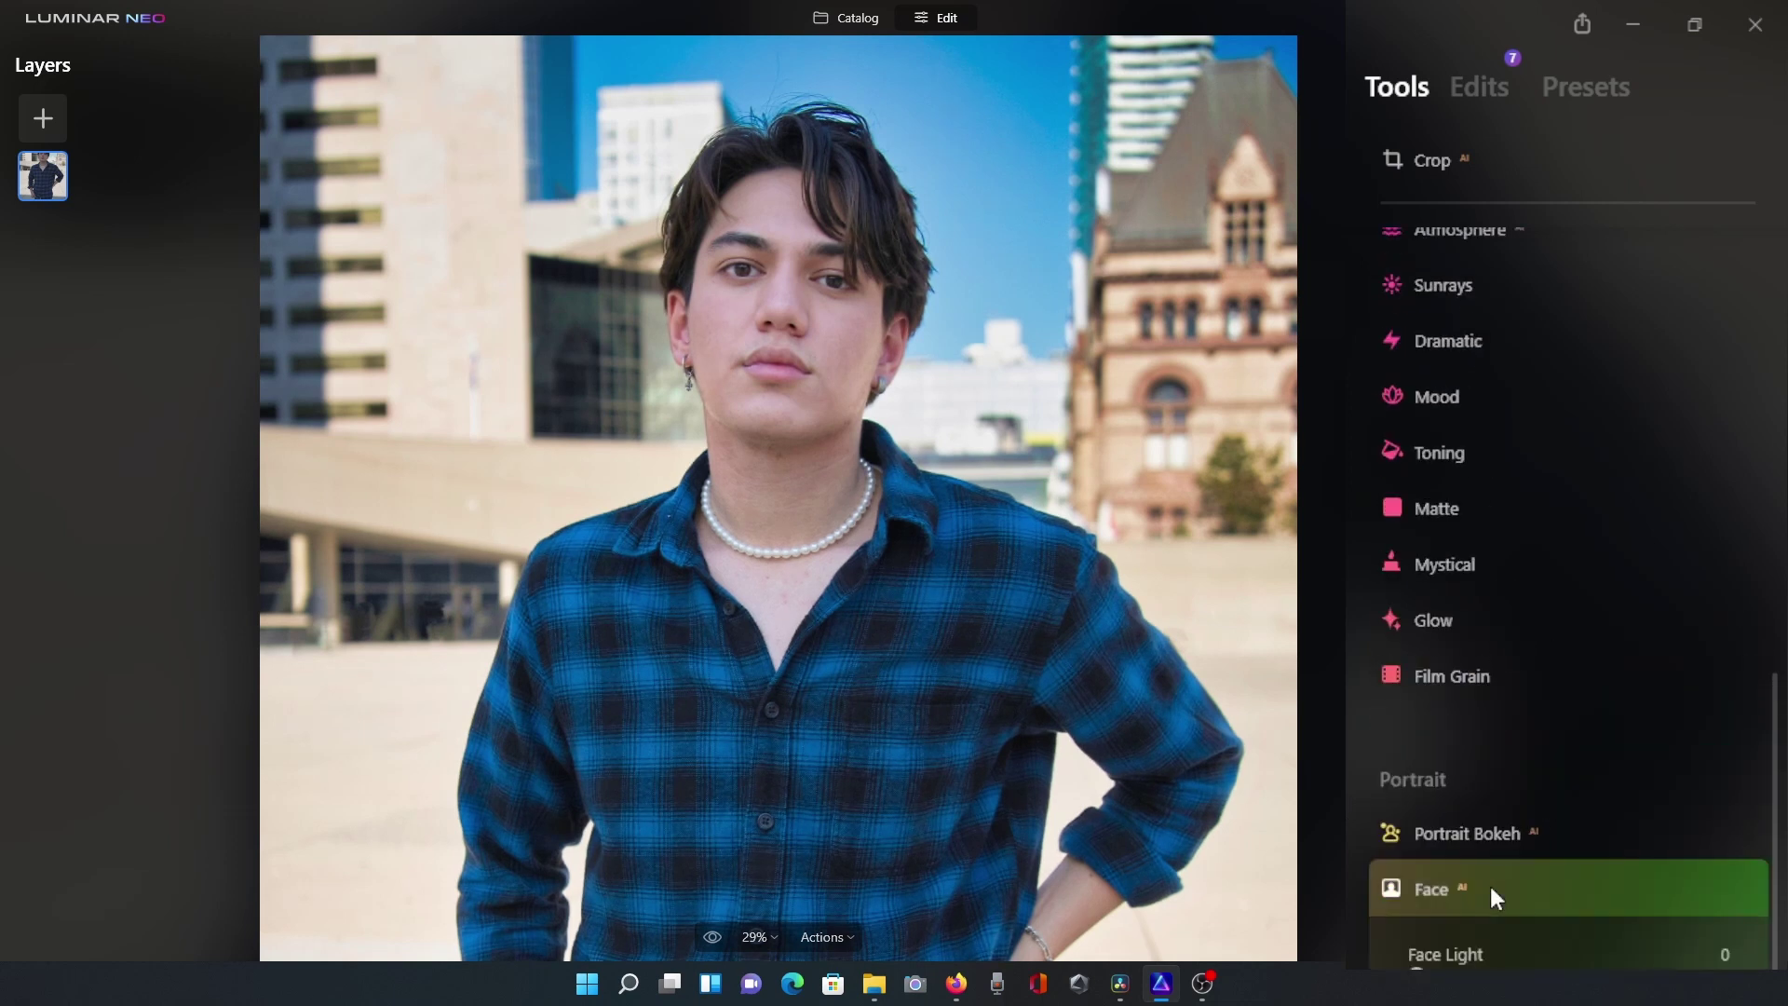
scroll(1516, 749, down, 5)
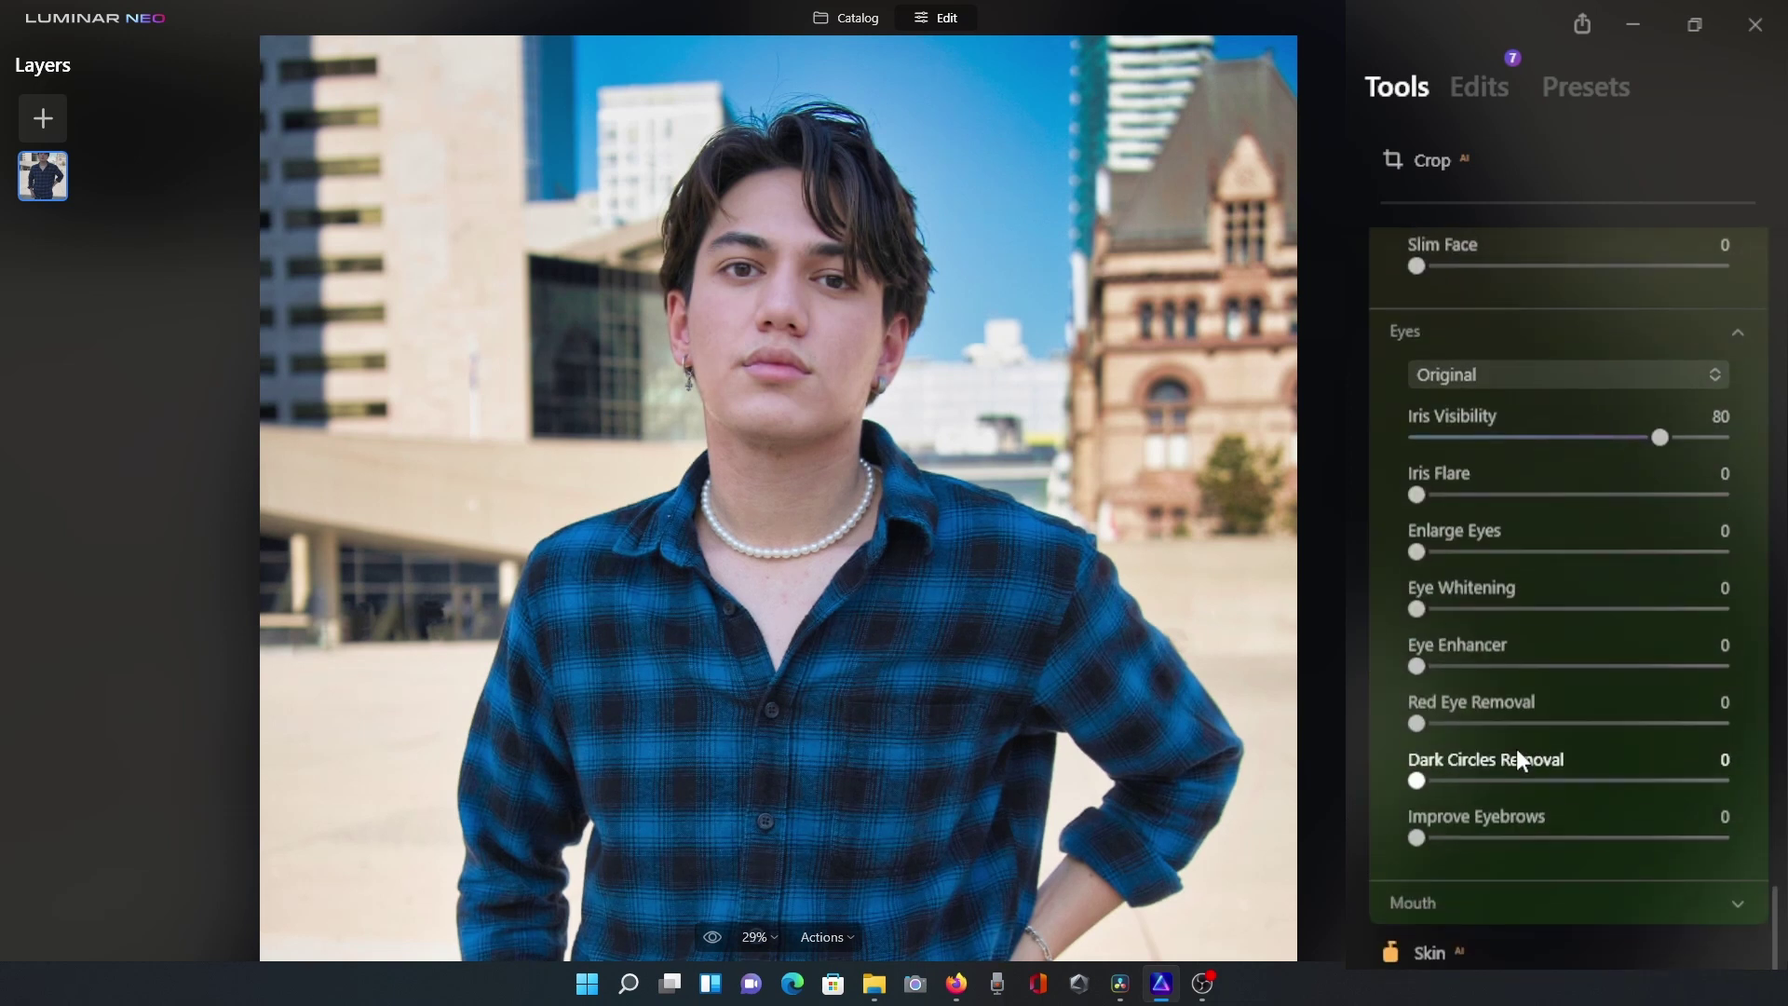
scroll(1511, 760, up, 3)
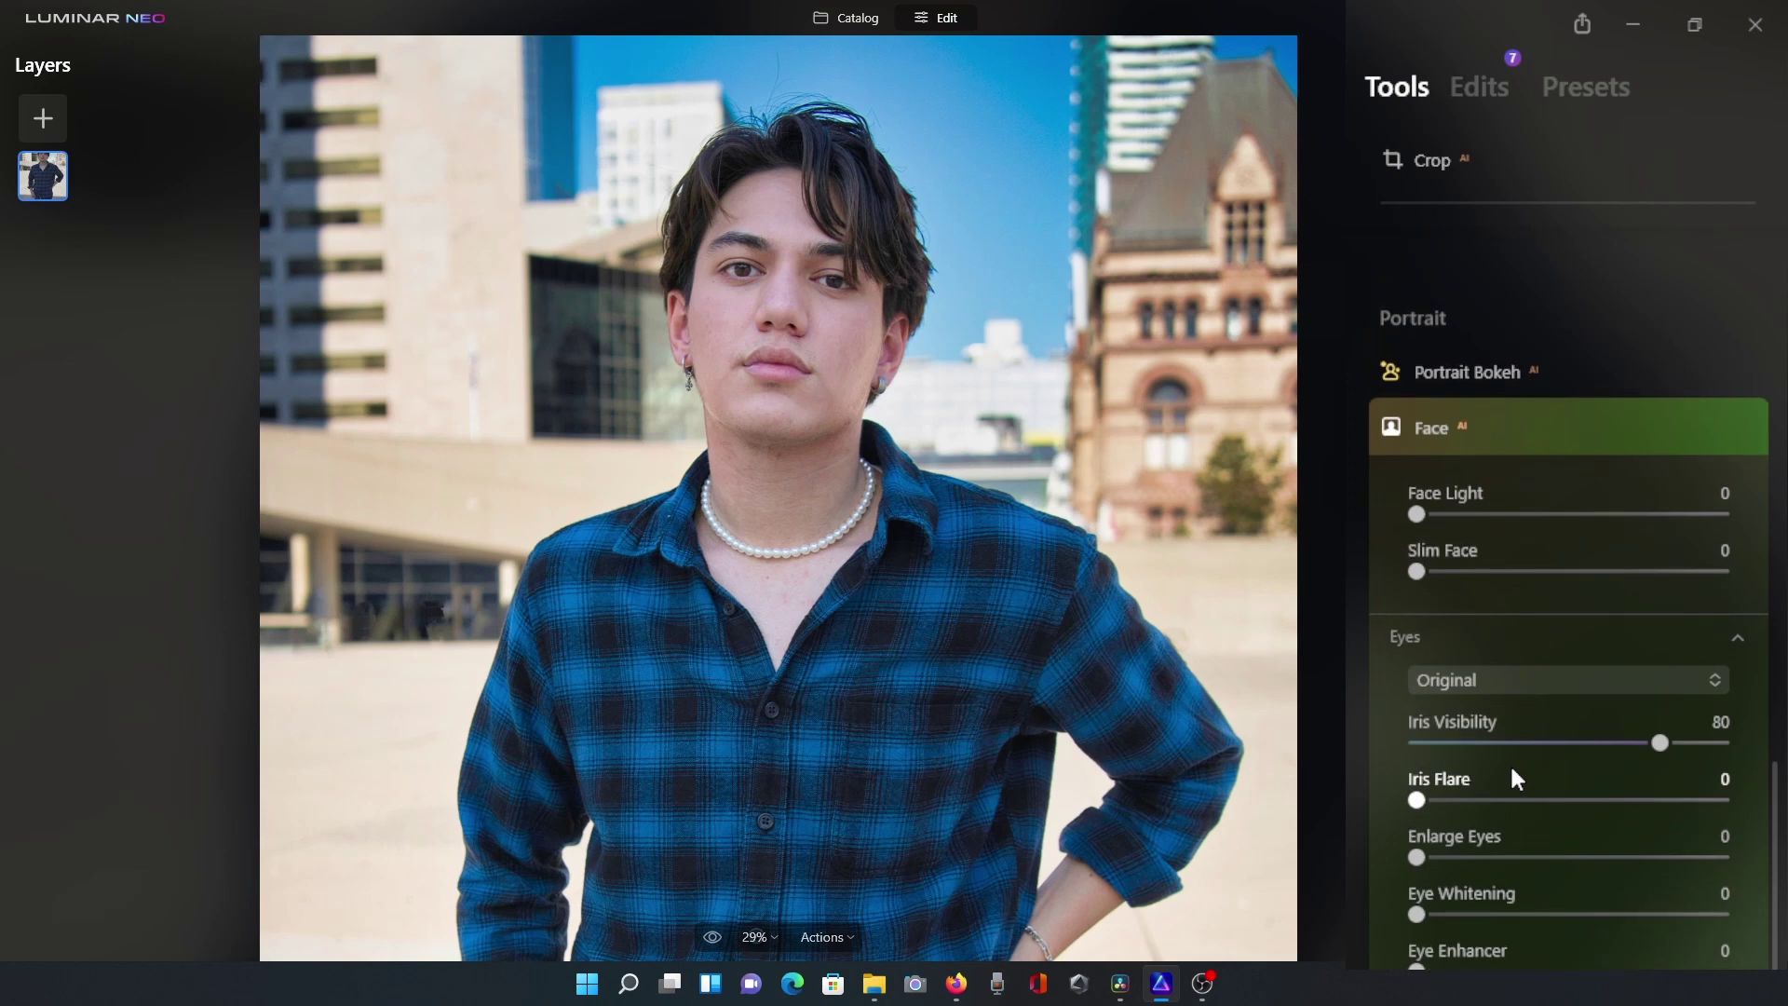
scroll(1513, 773, down, 2)
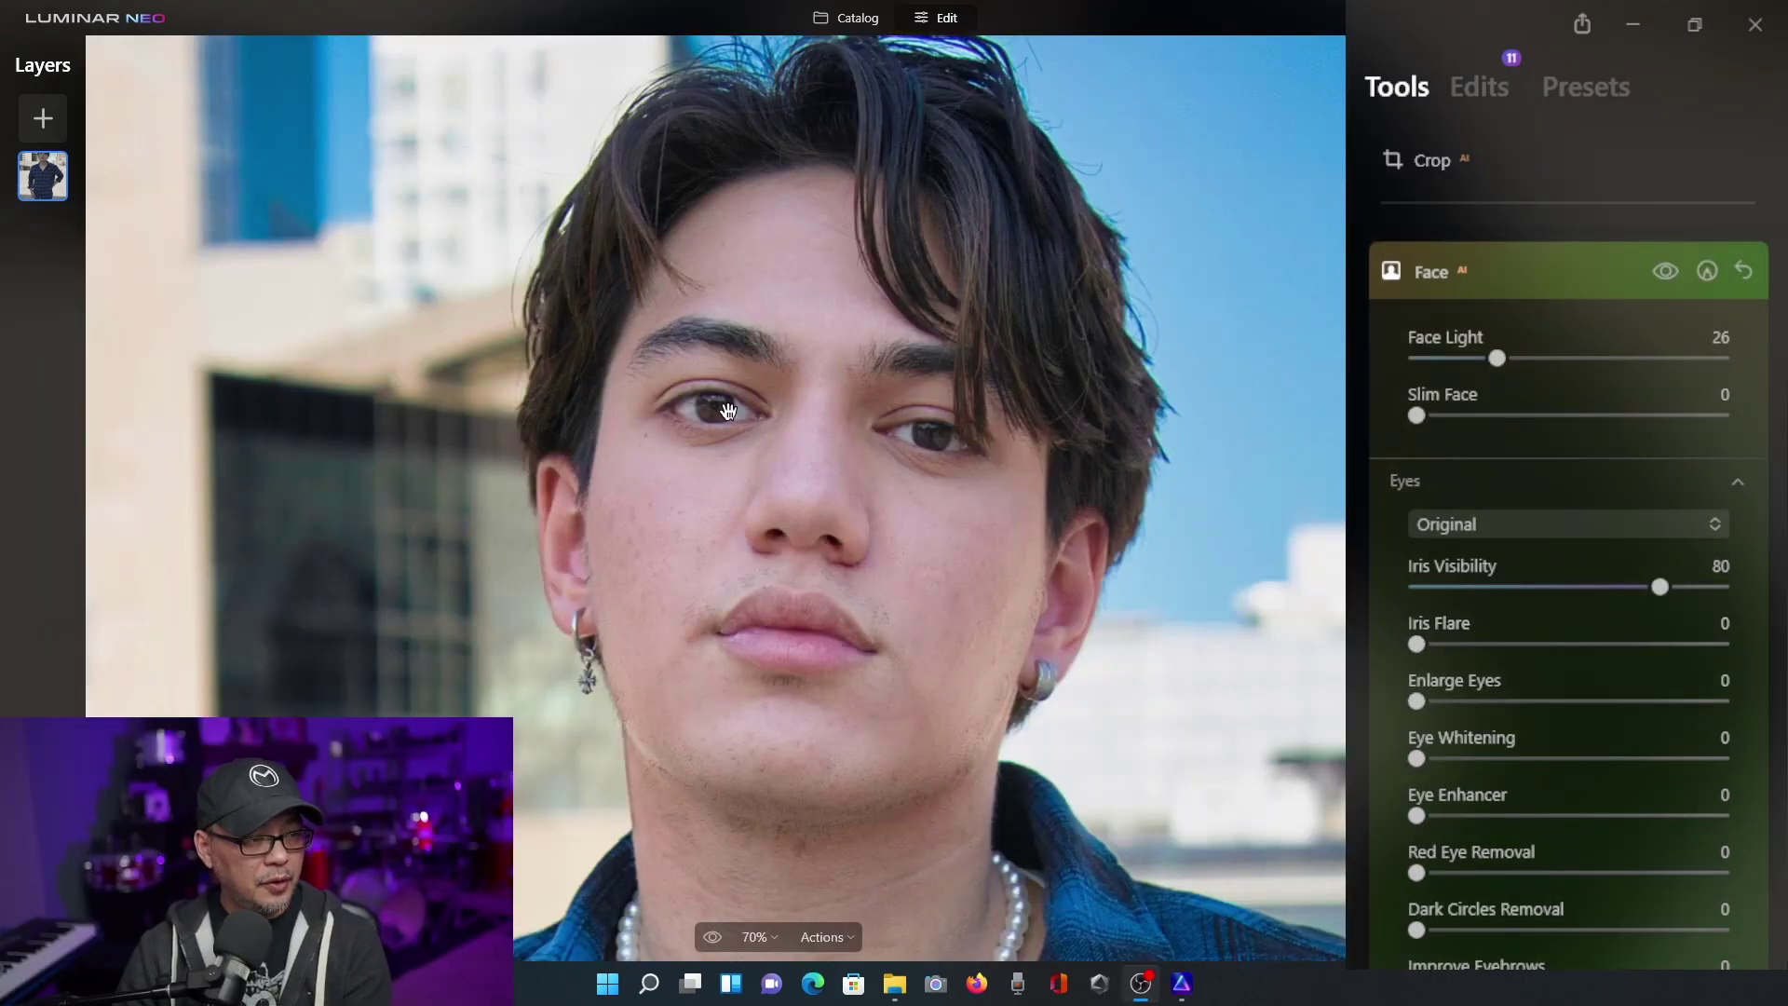
scroll(738, 402, up, 2)
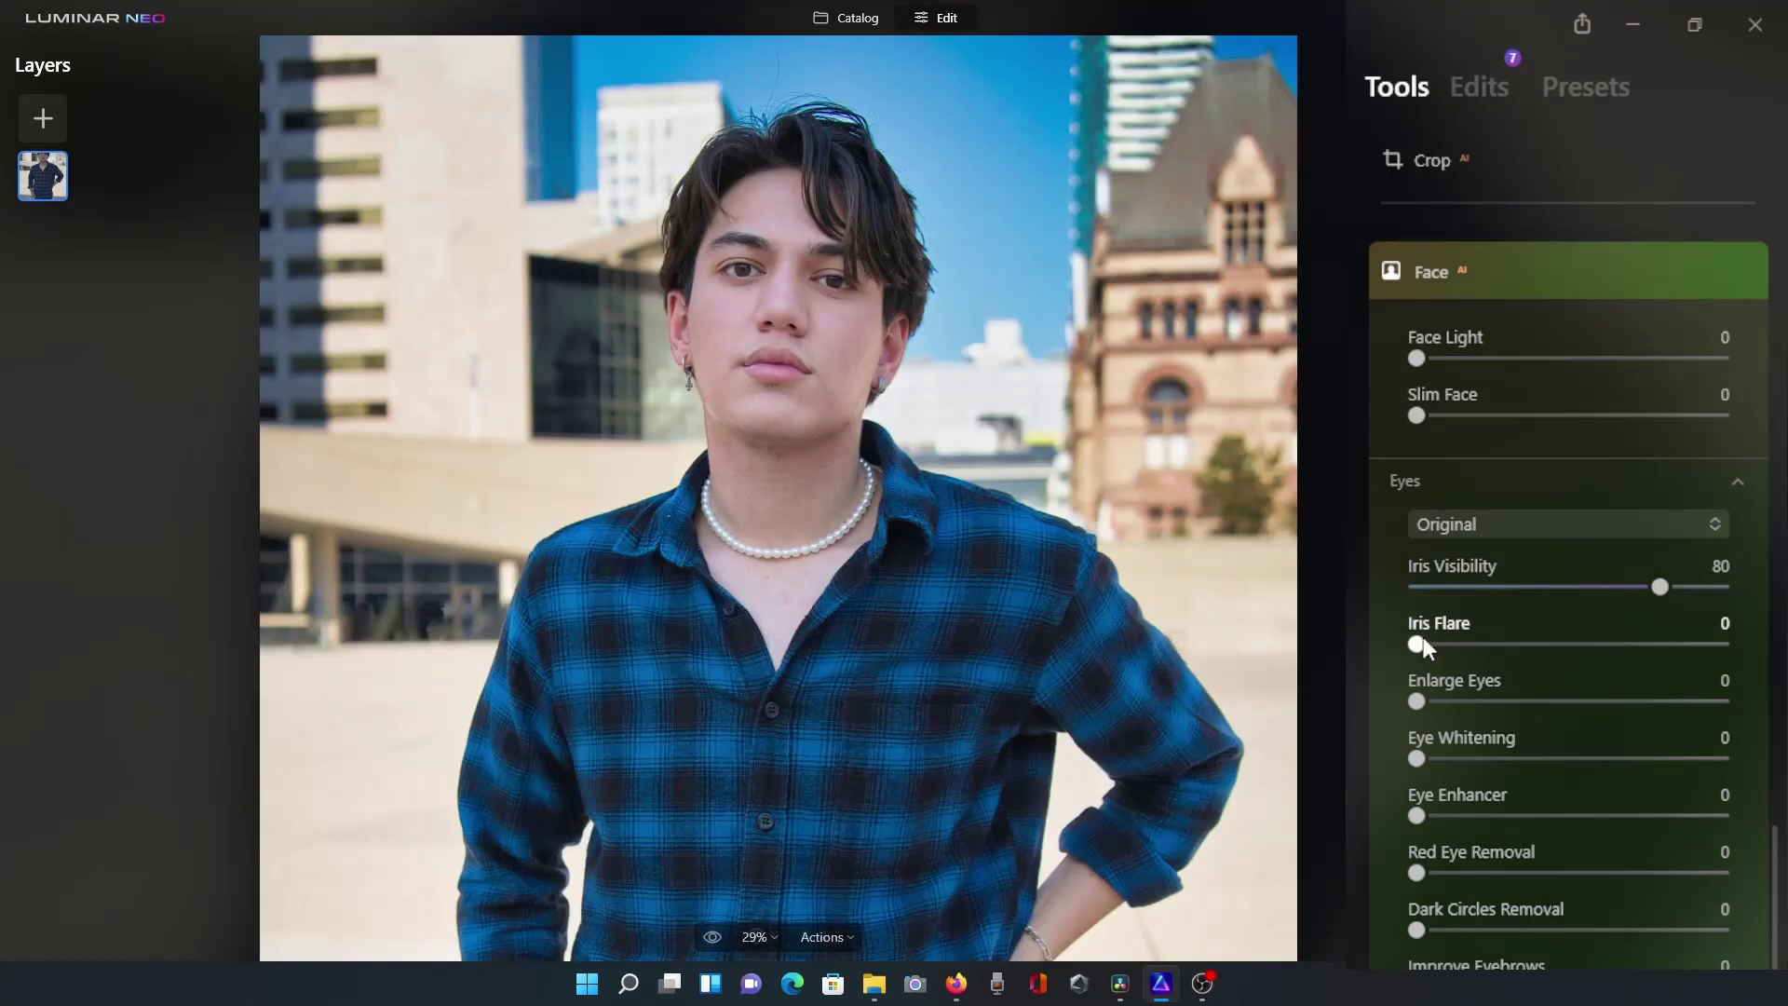
mouse_move(1423, 641)
mouse_down()
mouse_move(1481, 639)
mouse_move(1401, 645)
mouse_up()
scroll(936, 357, up, 3)
drag(903, 350, 1042, 531)
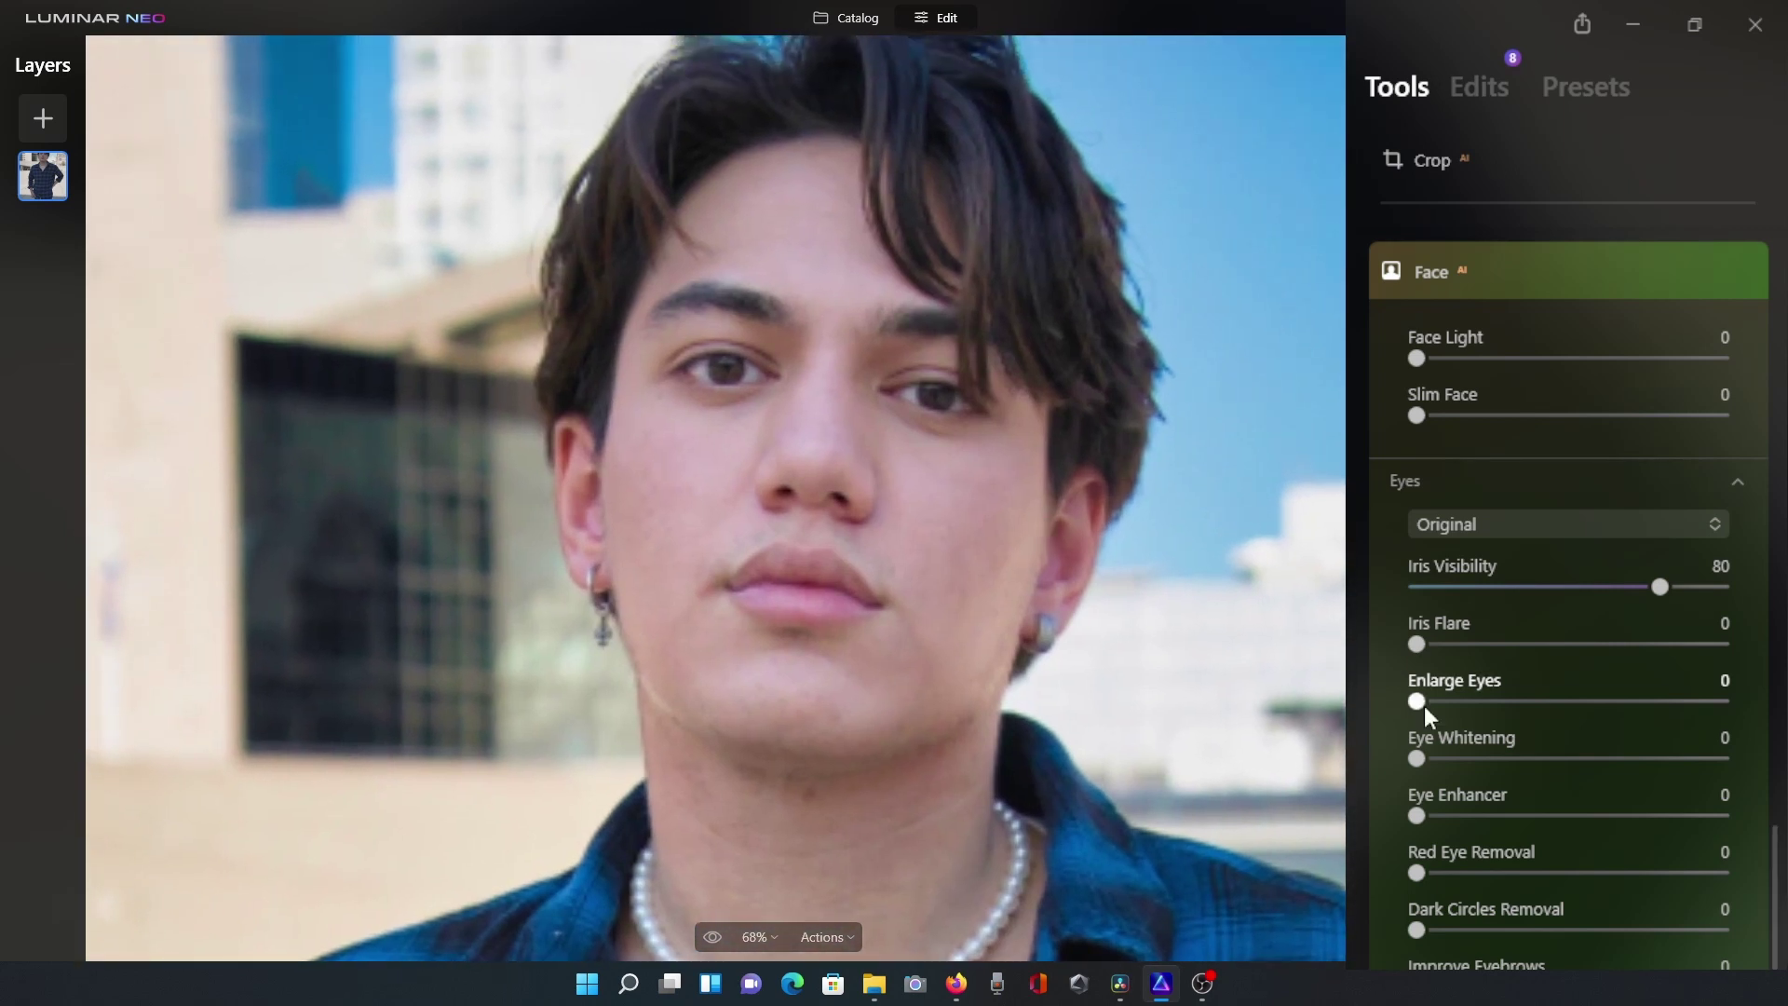
- Raise Eye Enhancer to 60 and toggle the face edits off and on to compare
drag(1426, 815, 1606, 818)
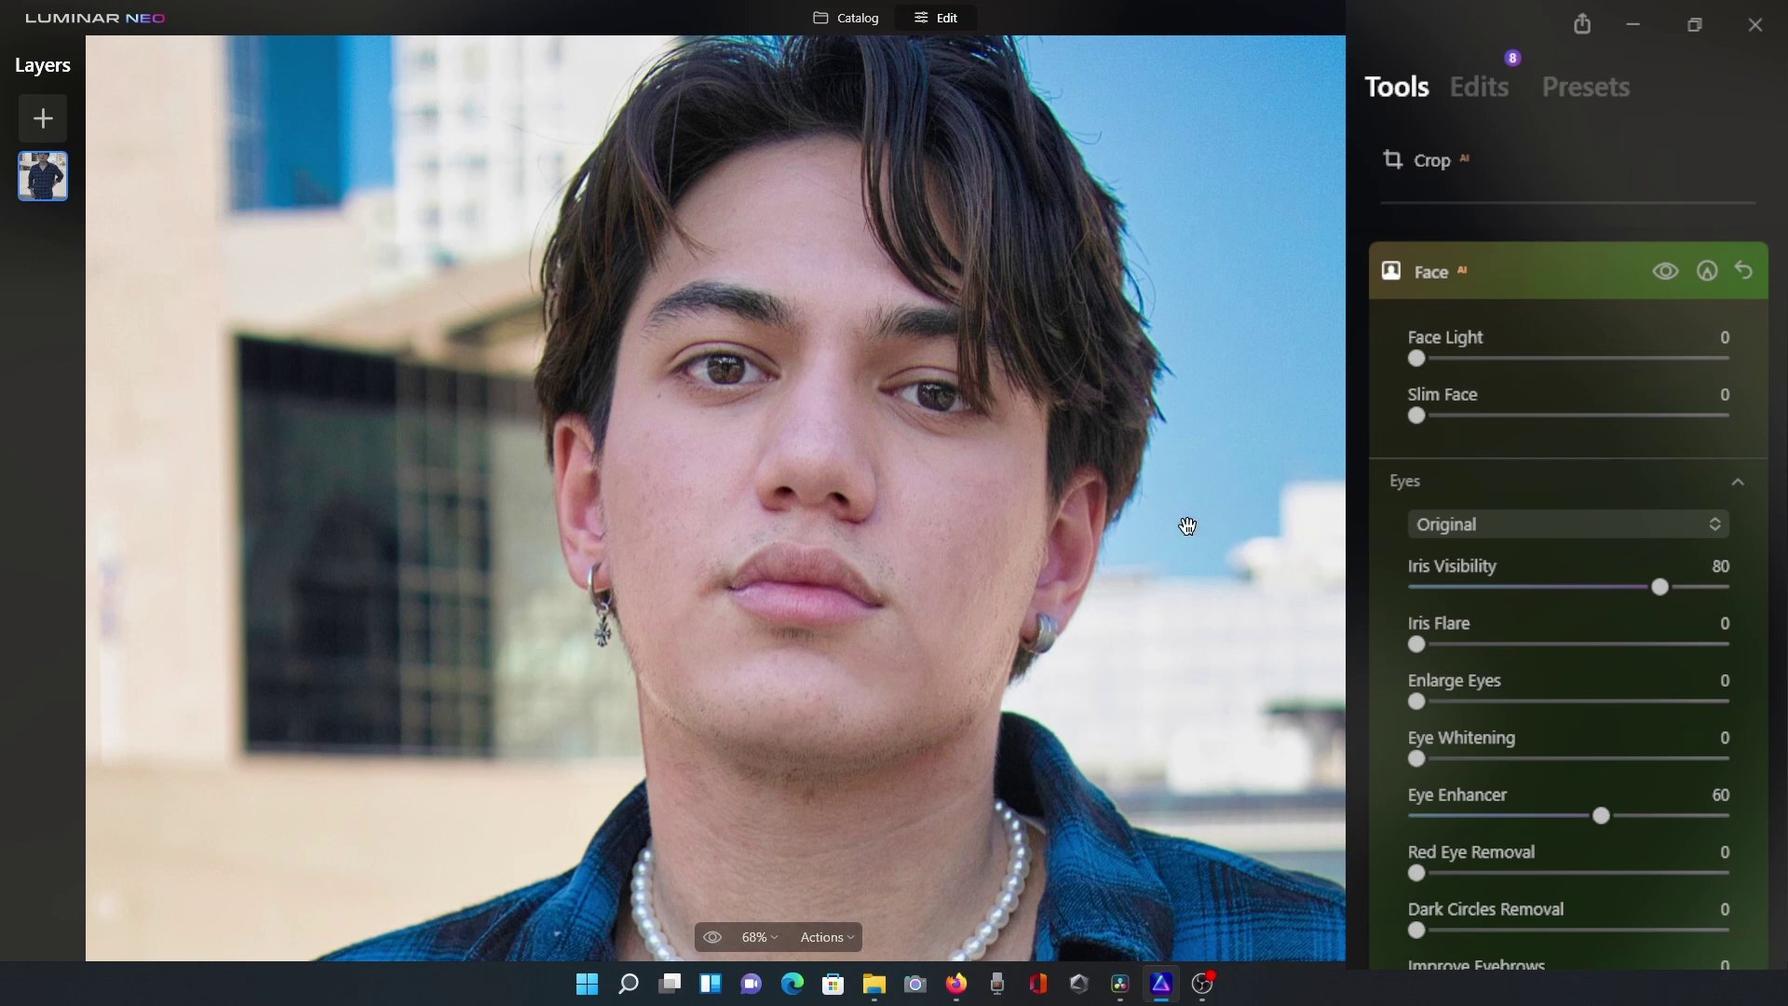
scroll(1164, 523, down, 3)
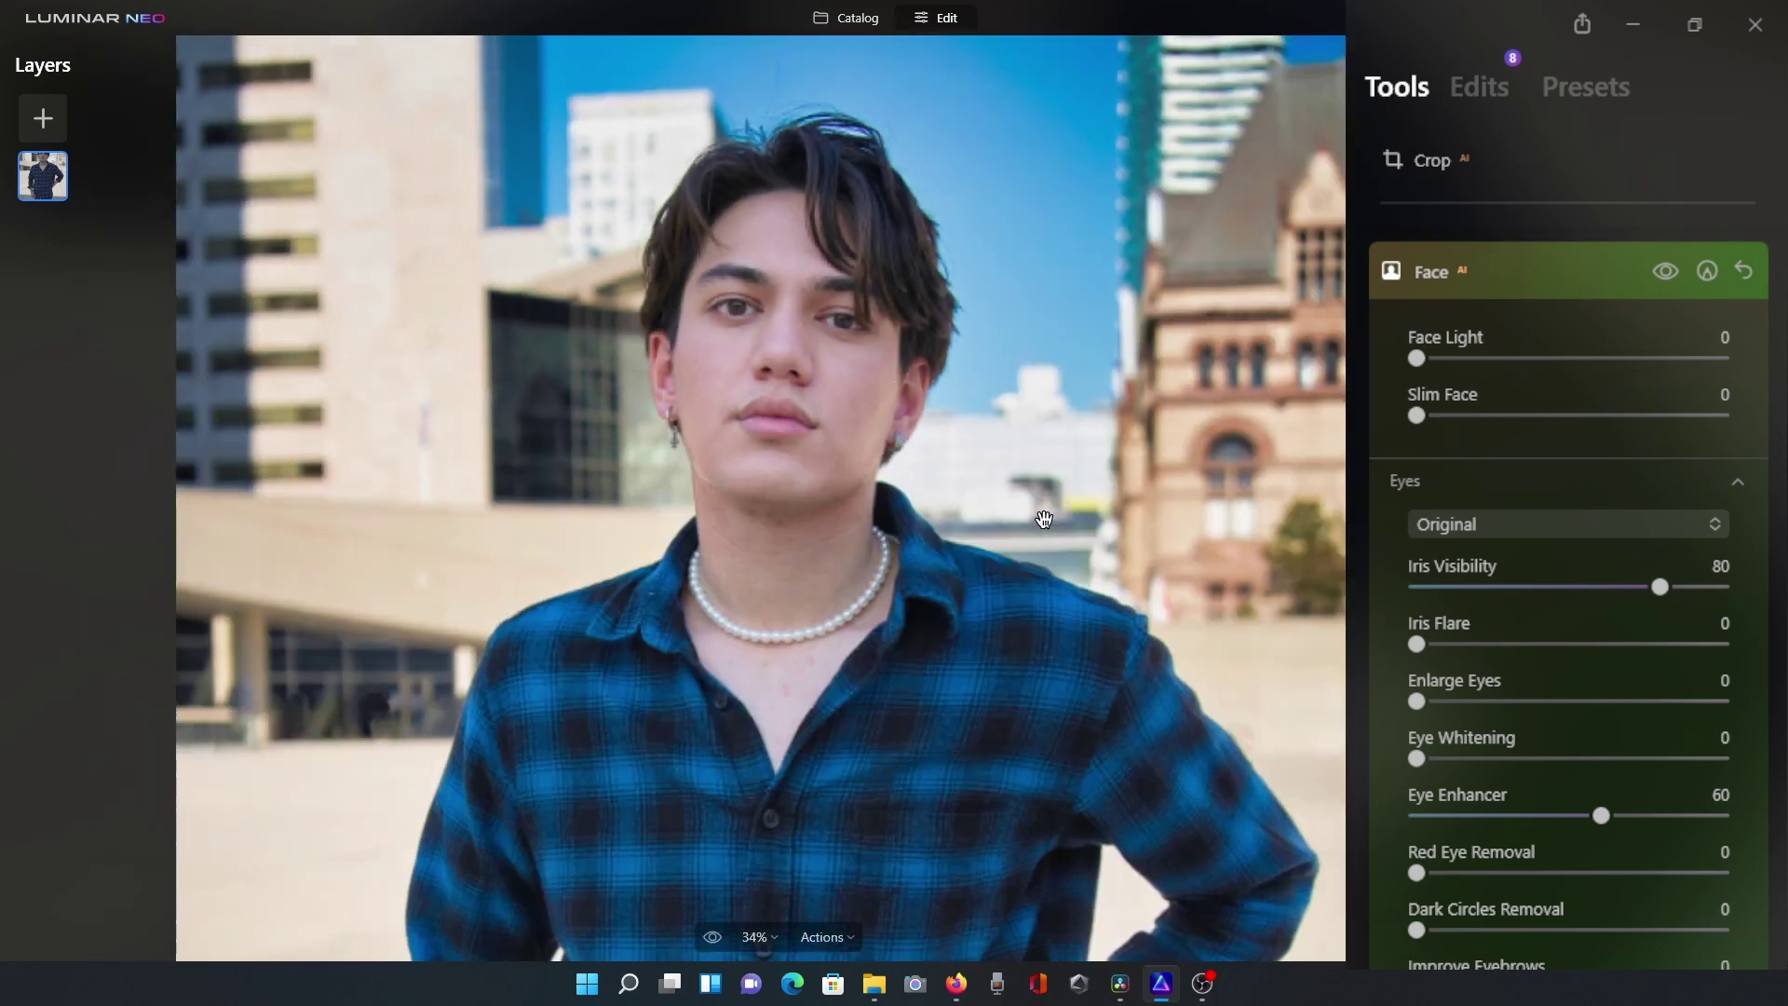
click(1665, 272)
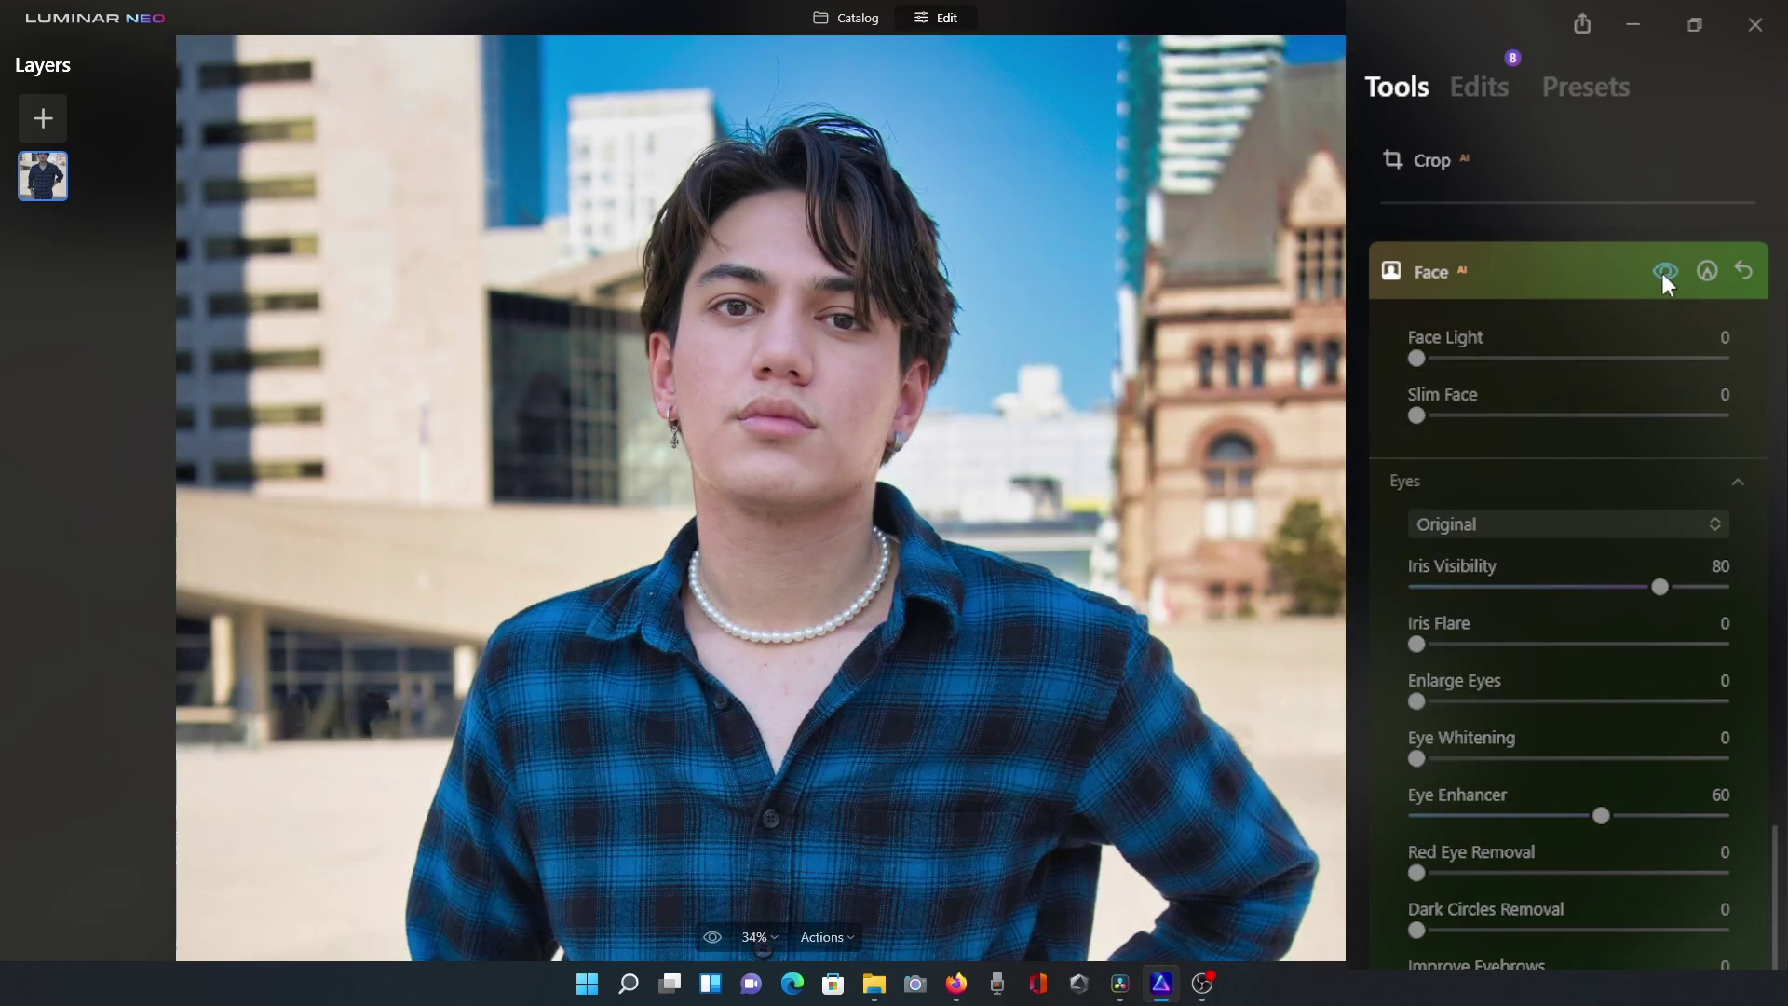
click(1665, 272)
click(1665, 272)
click(1665, 272)
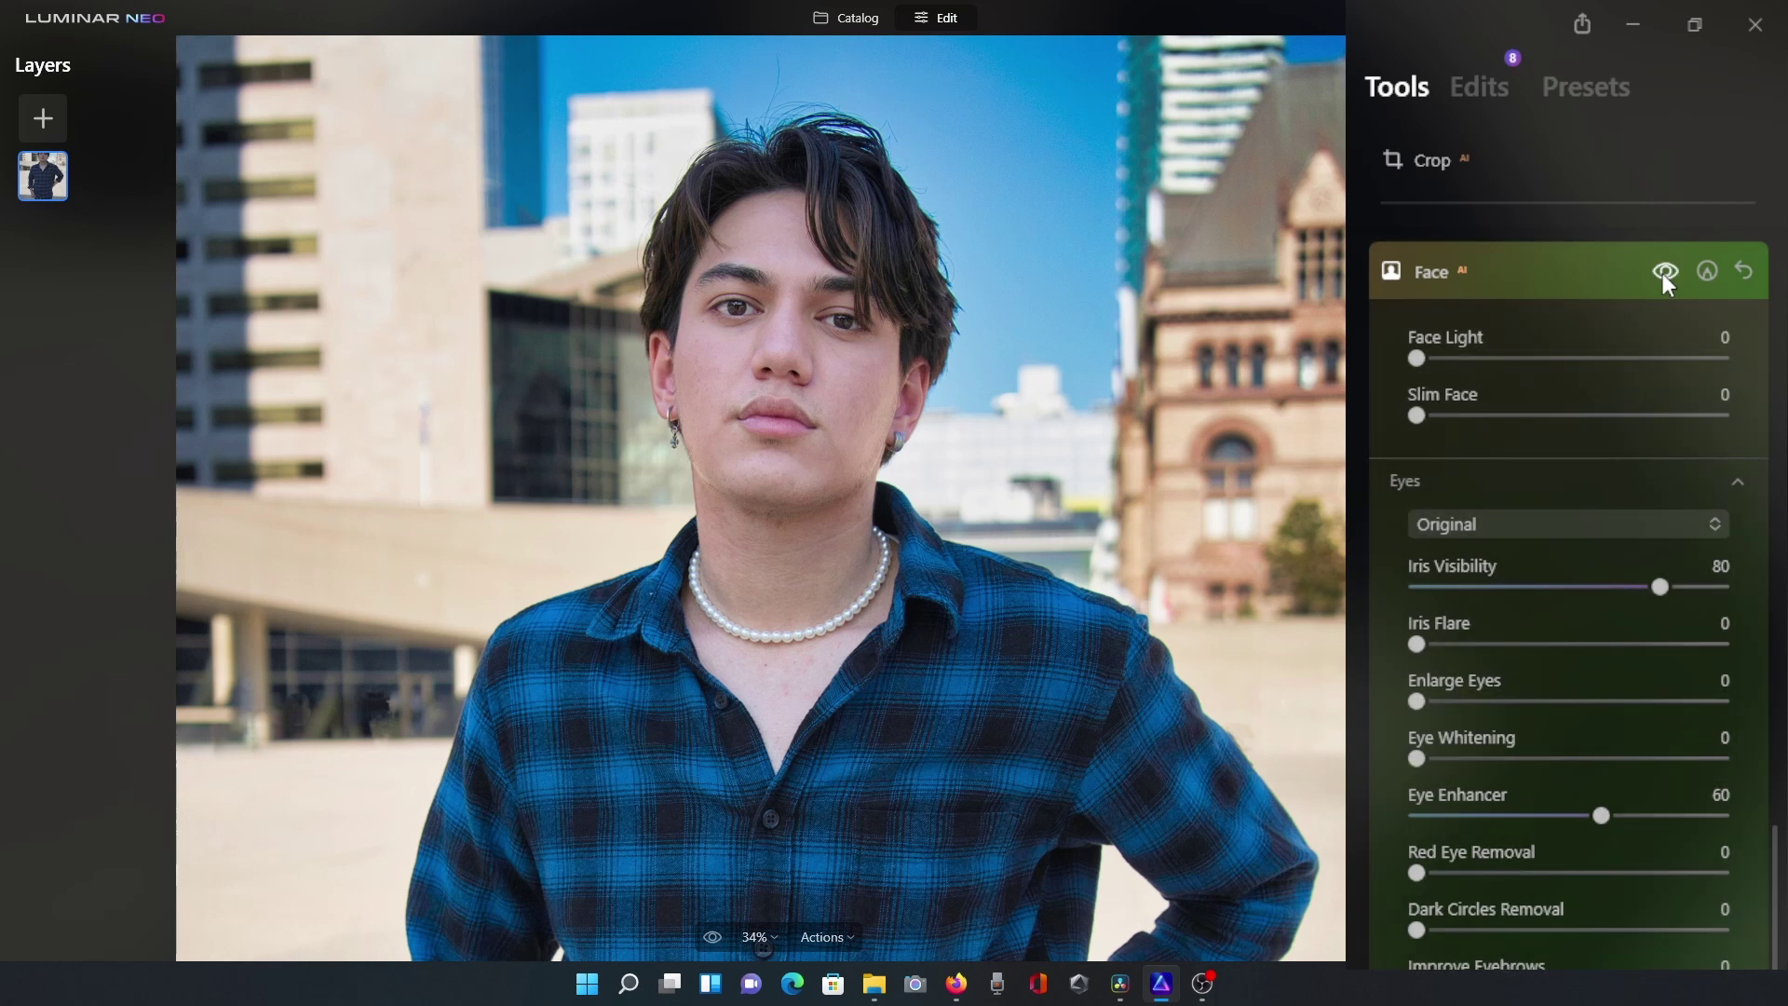
click(1663, 272)
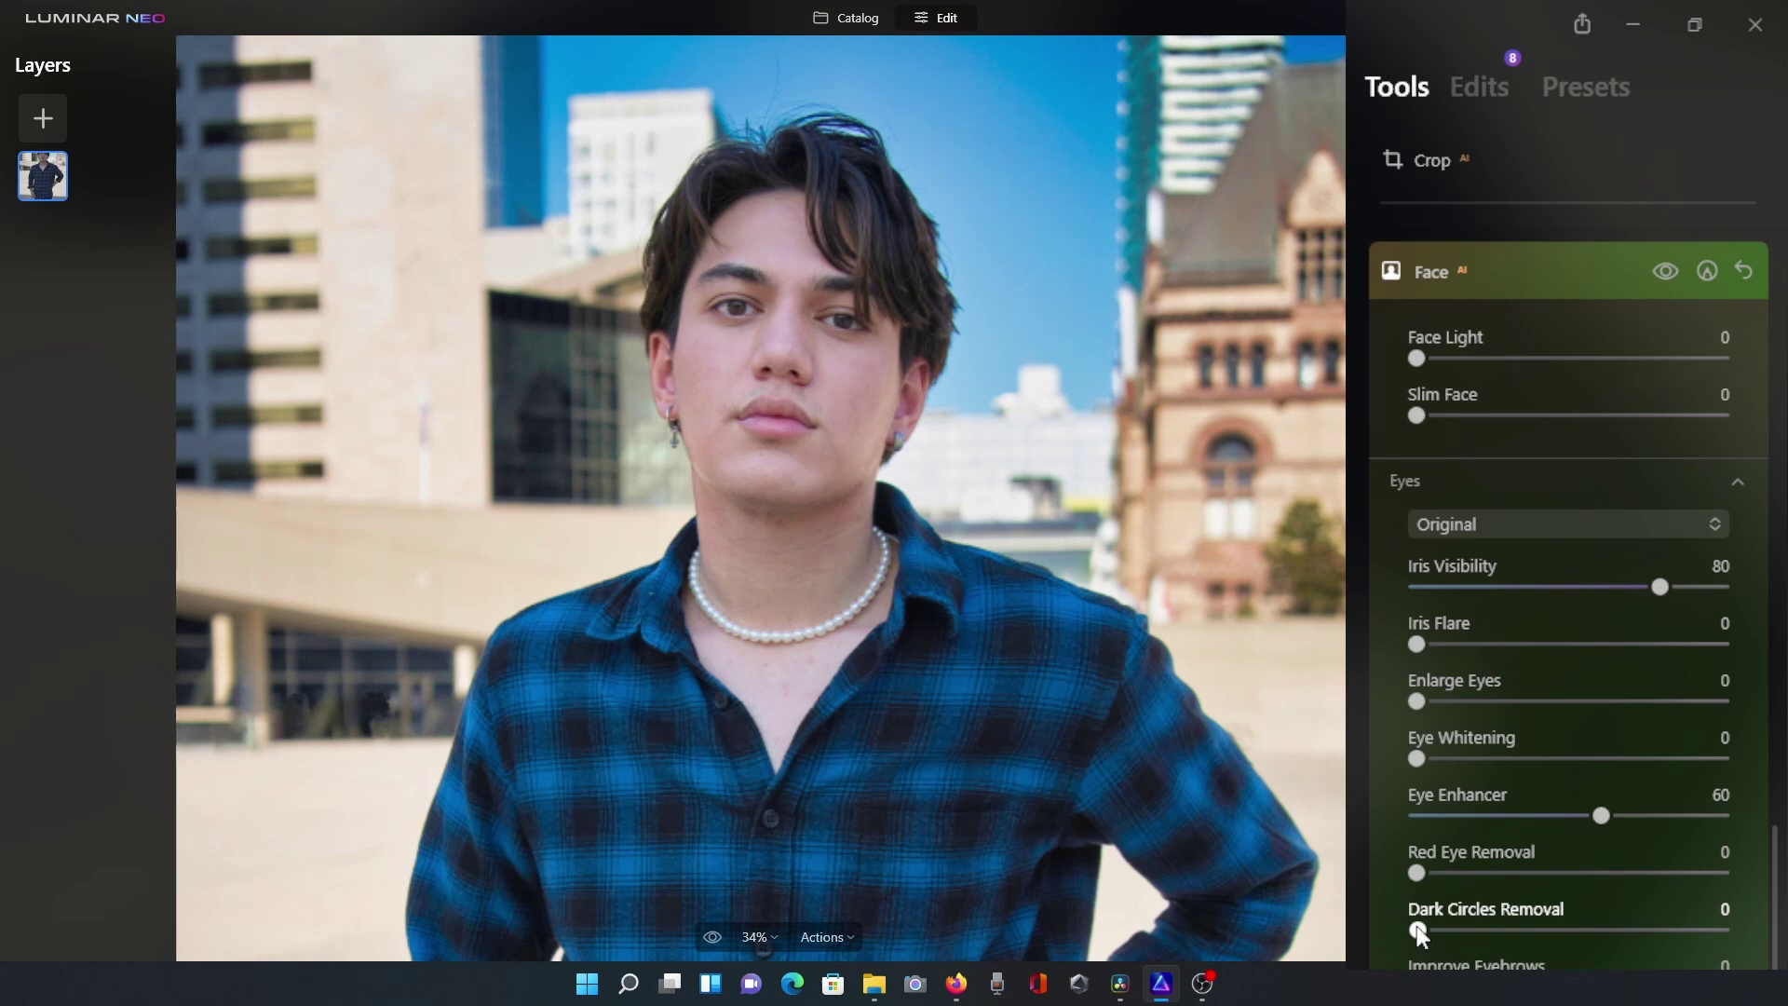
- Zoom into the face, set Dark Circles Removal to 90, and compare against the unedited eyes
drag(1418, 930, 1545, 930)
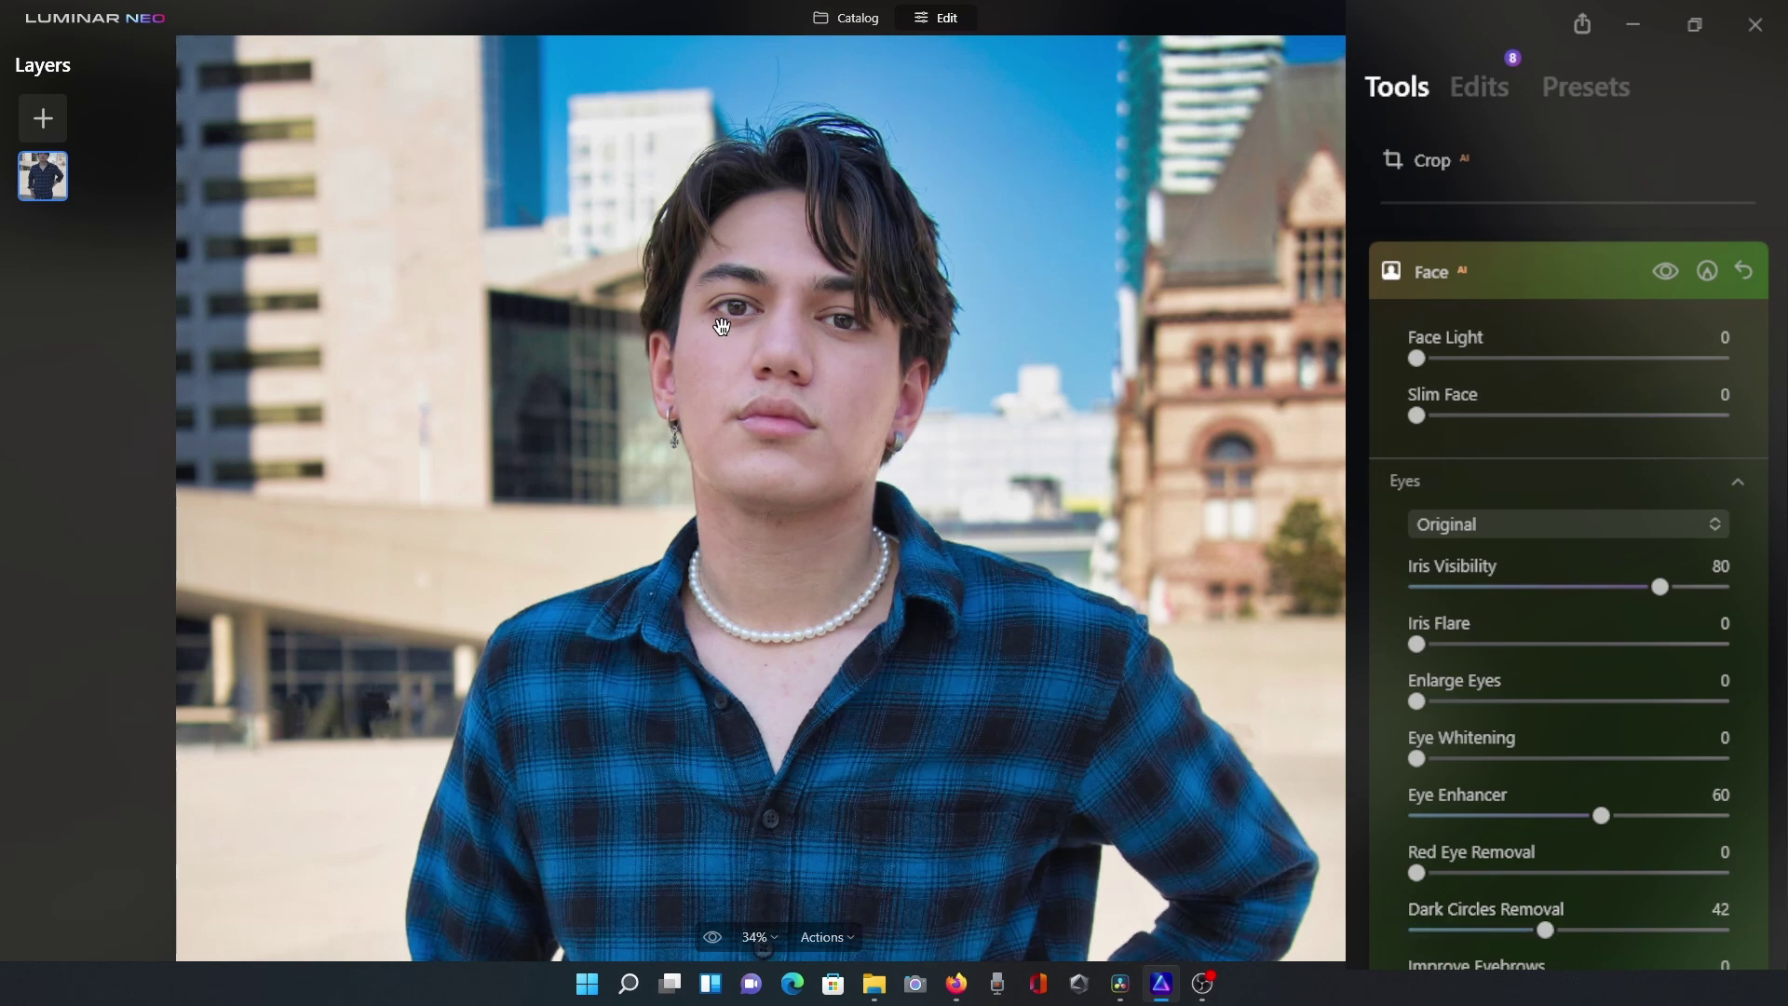
scroll(922, 362, up, 4)
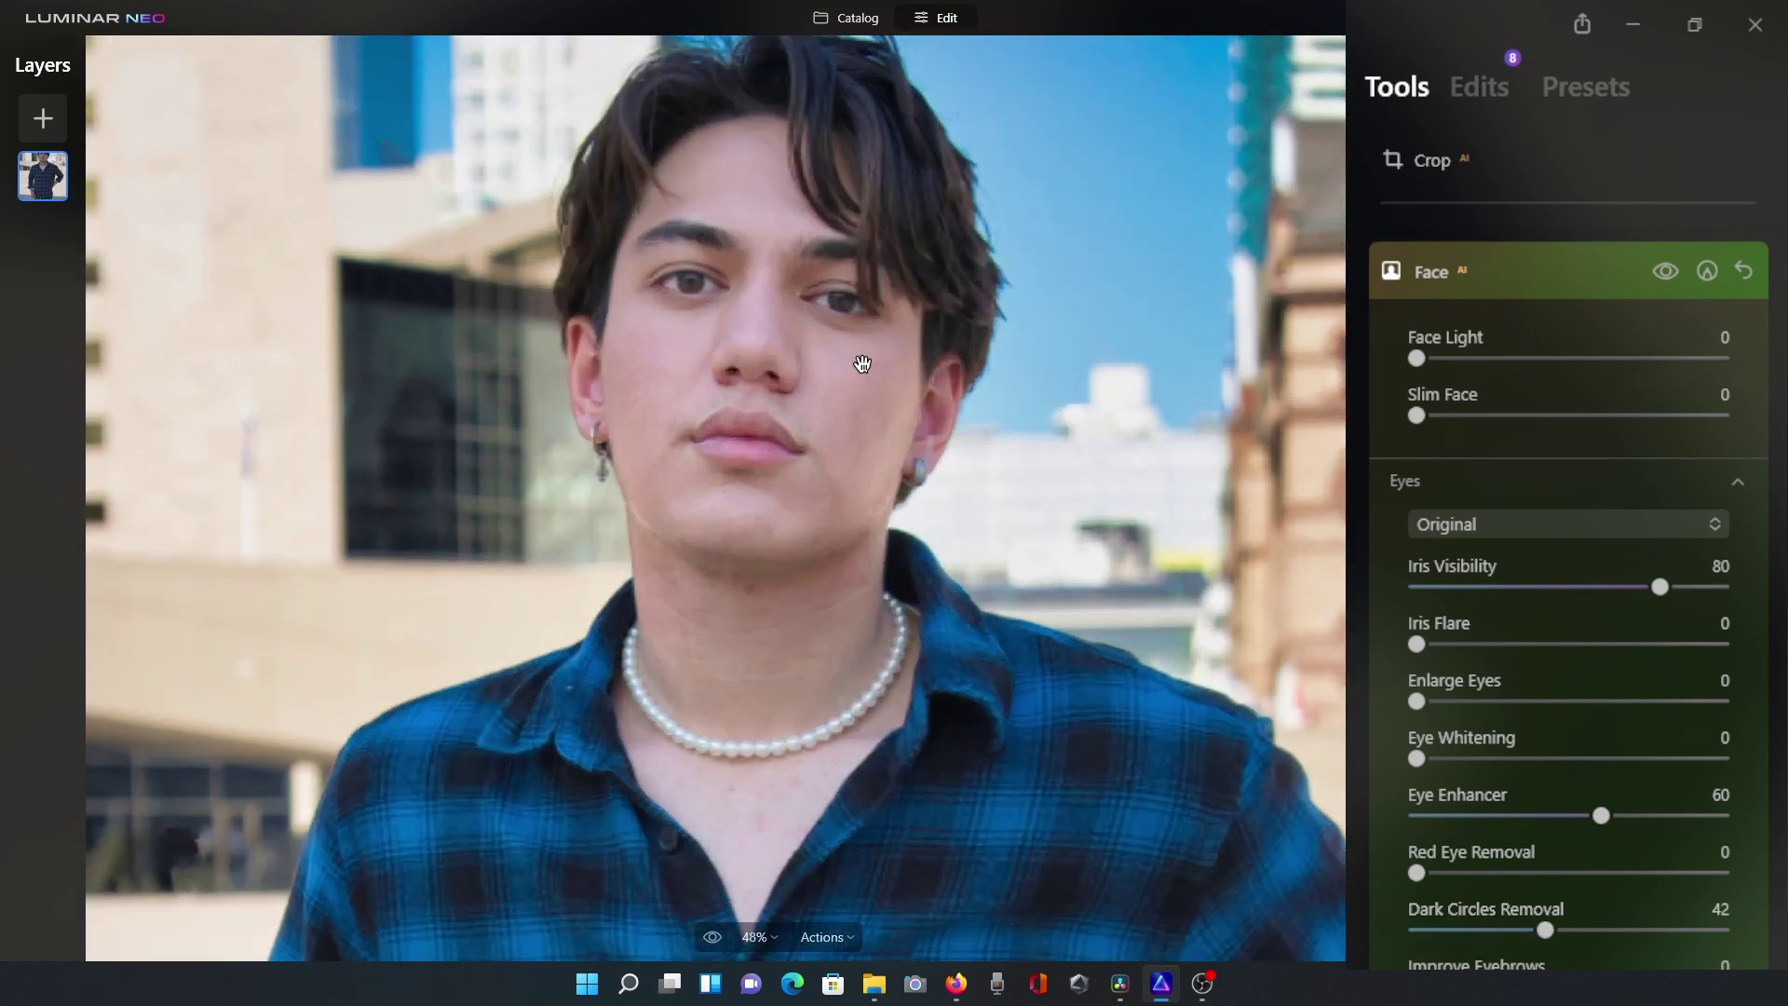
drag(830, 303, 902, 395)
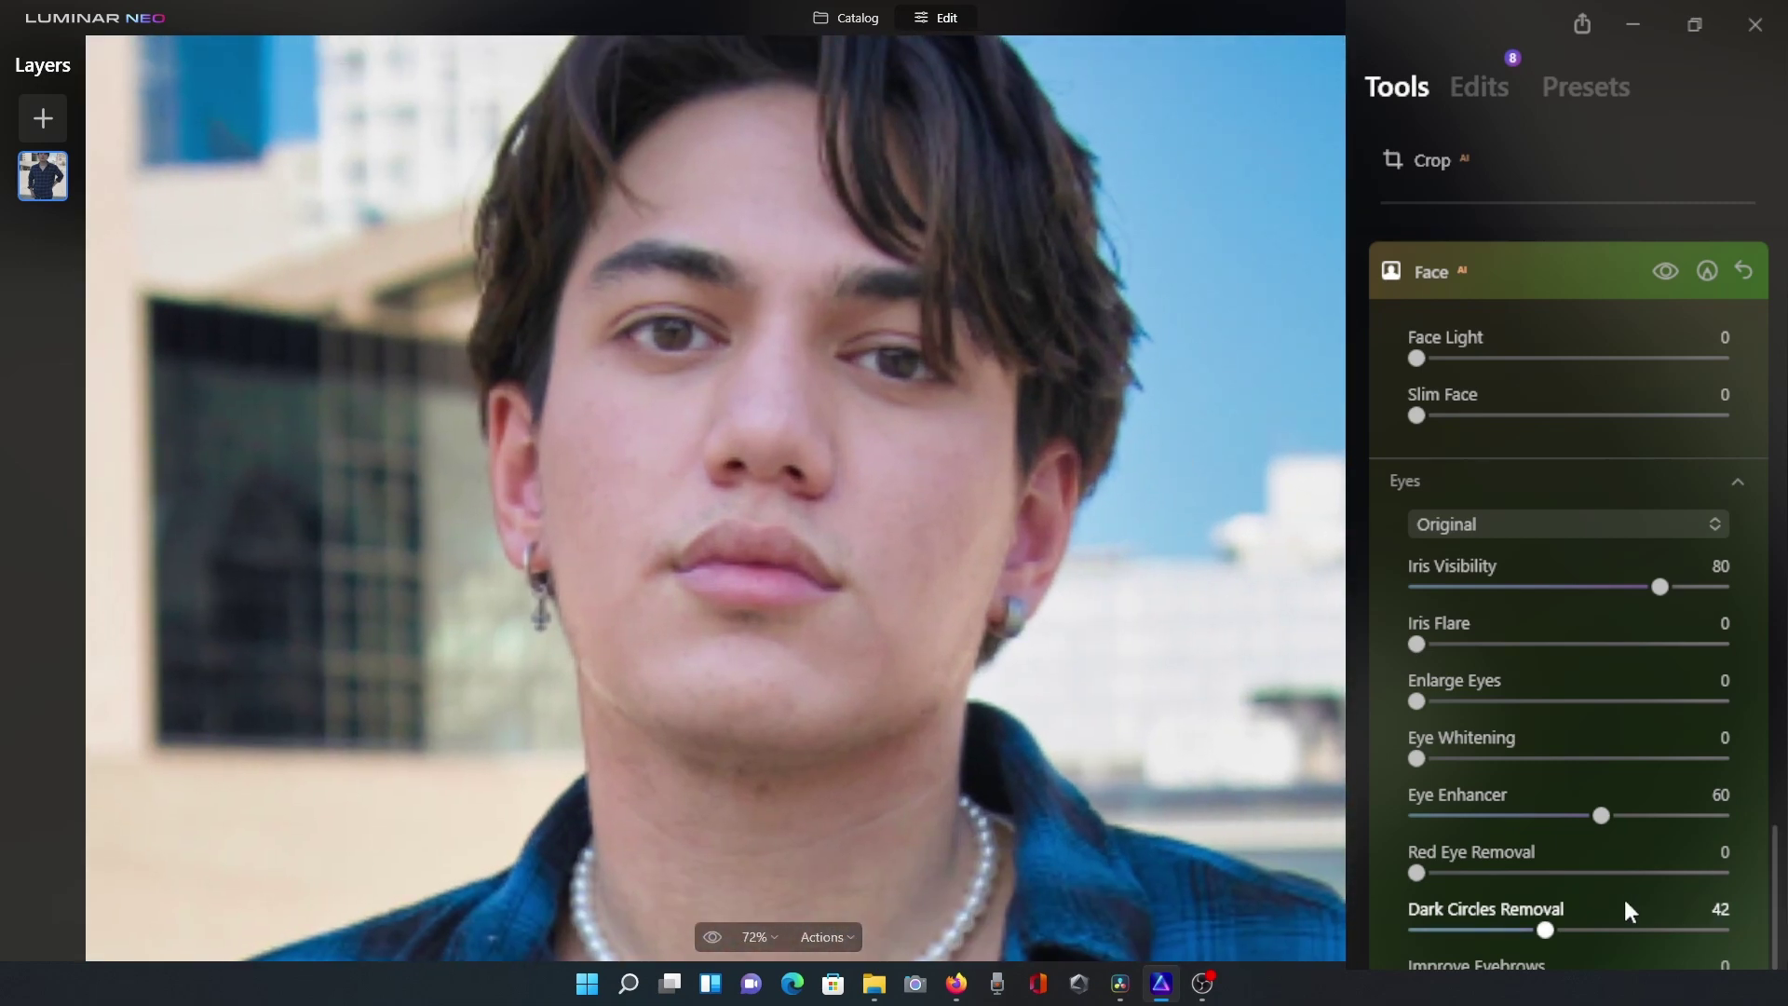
drag(1546, 929, 1693, 929)
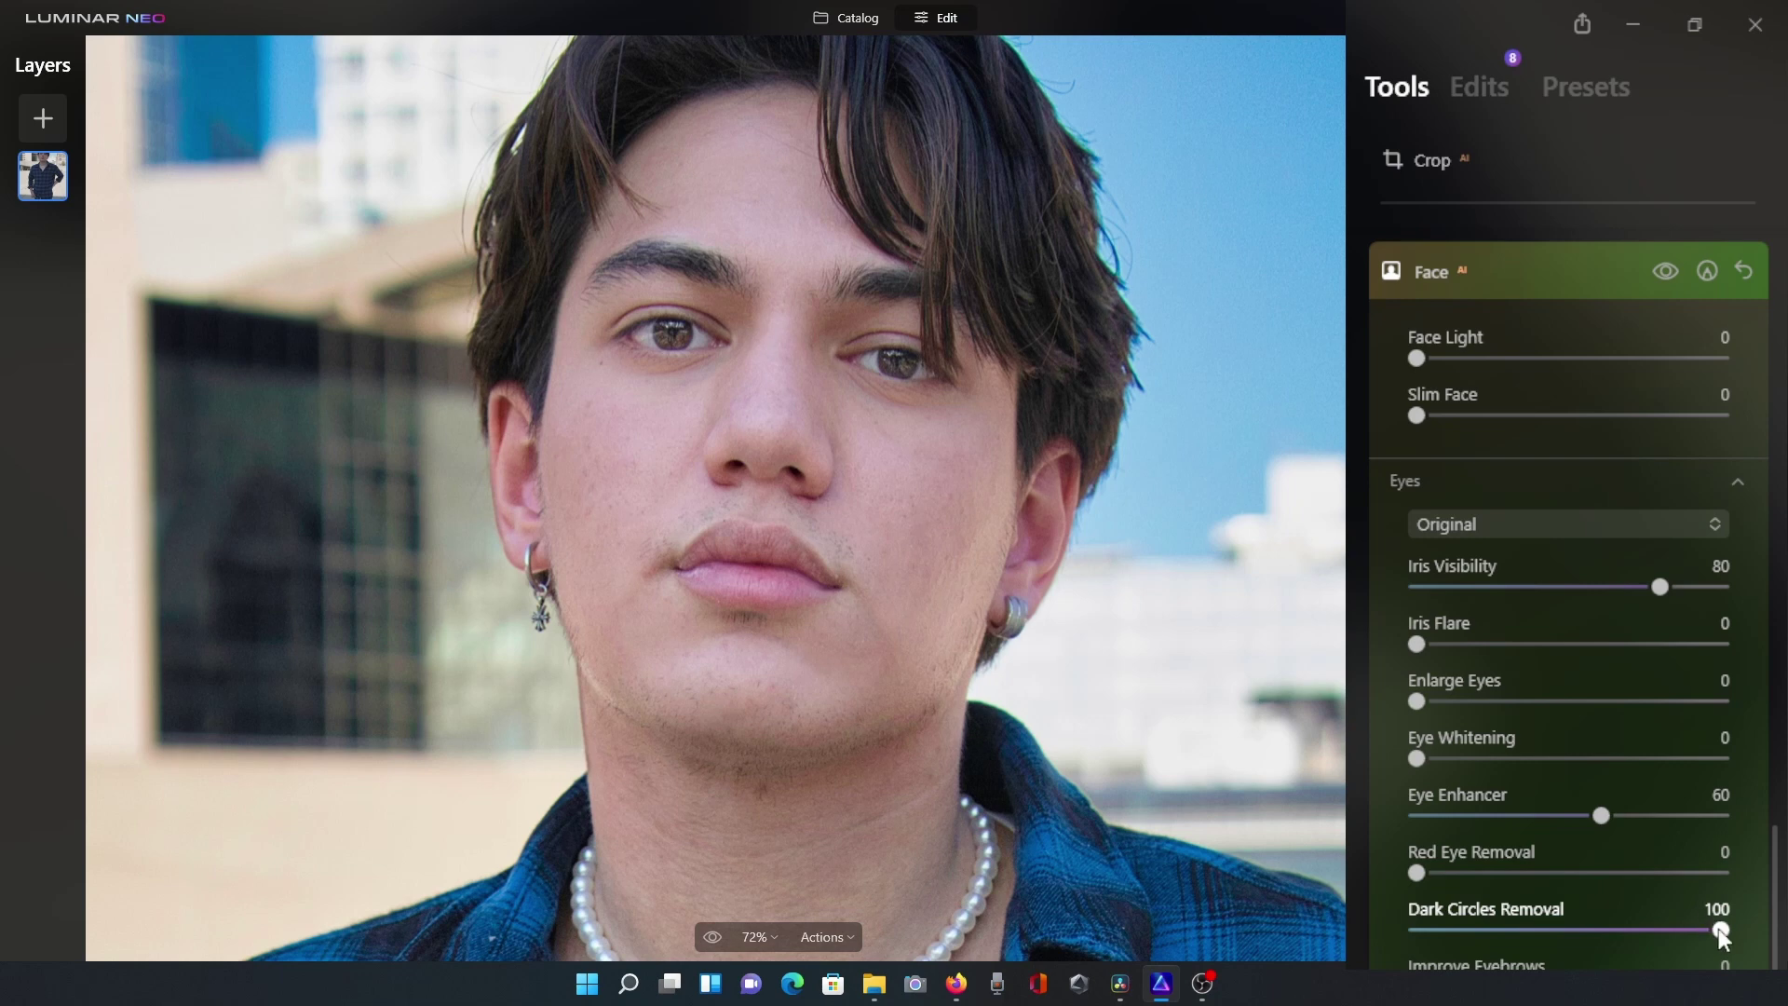
drag(1720, 930, 1539, 938)
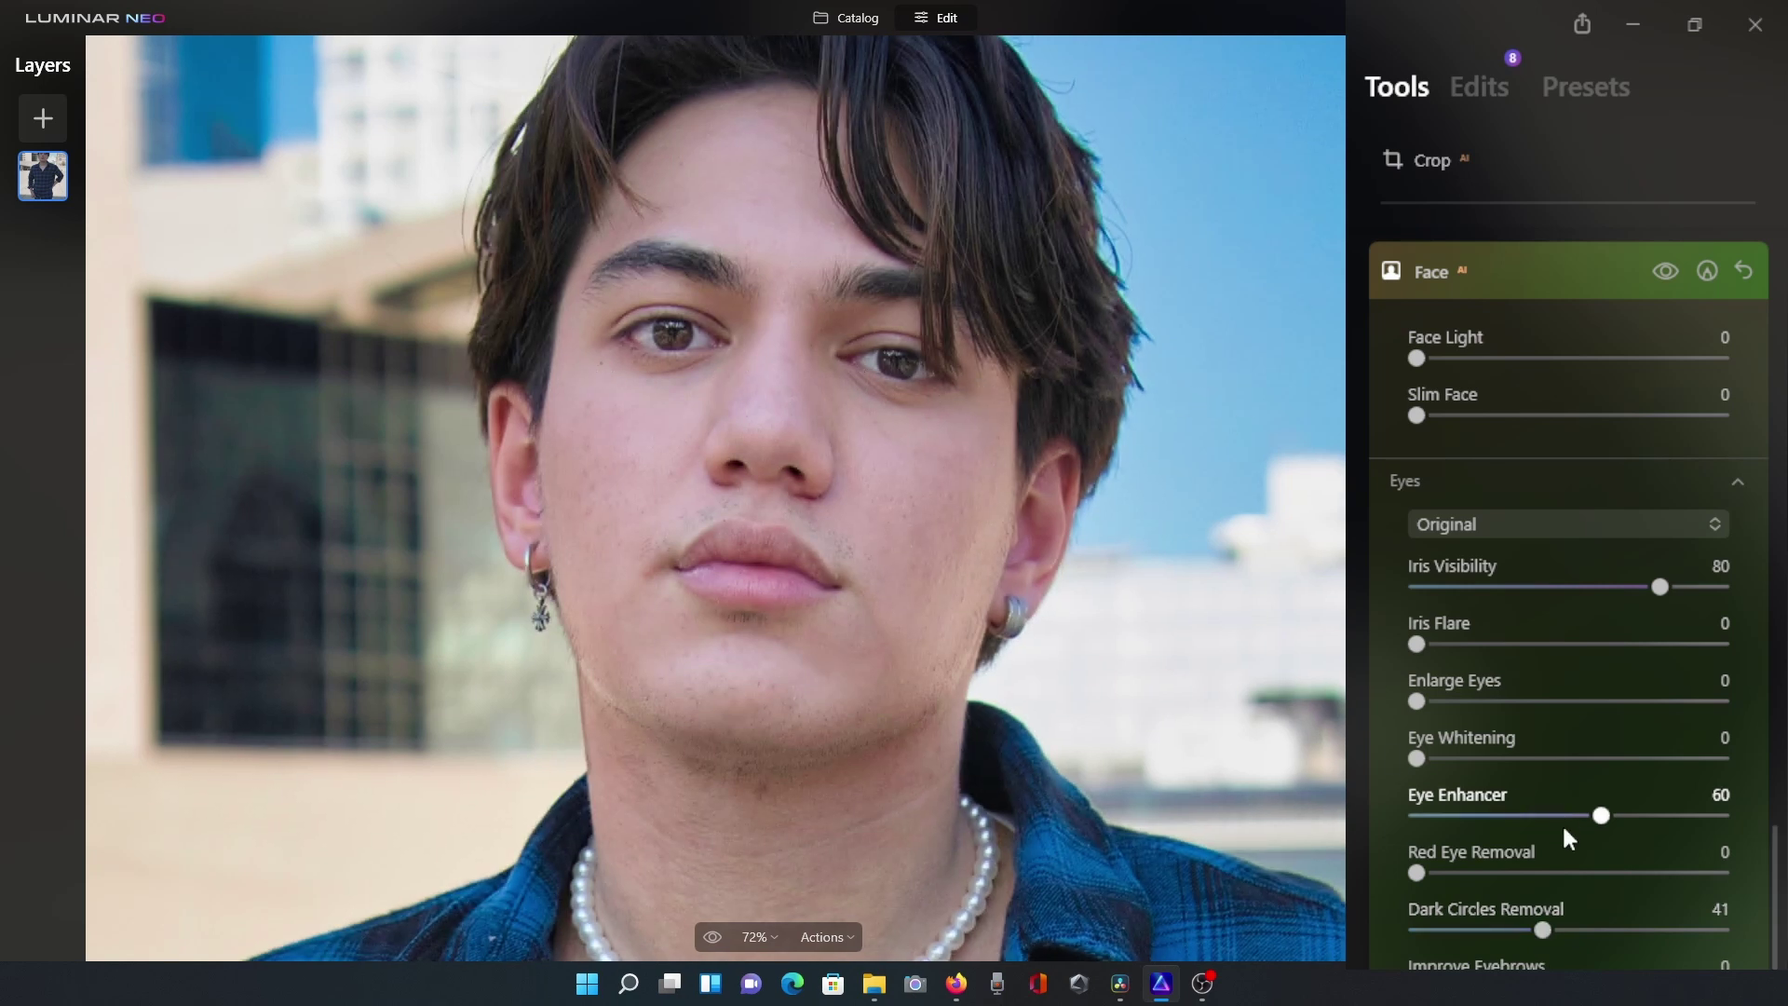
drag(1547, 930, 1663, 942)
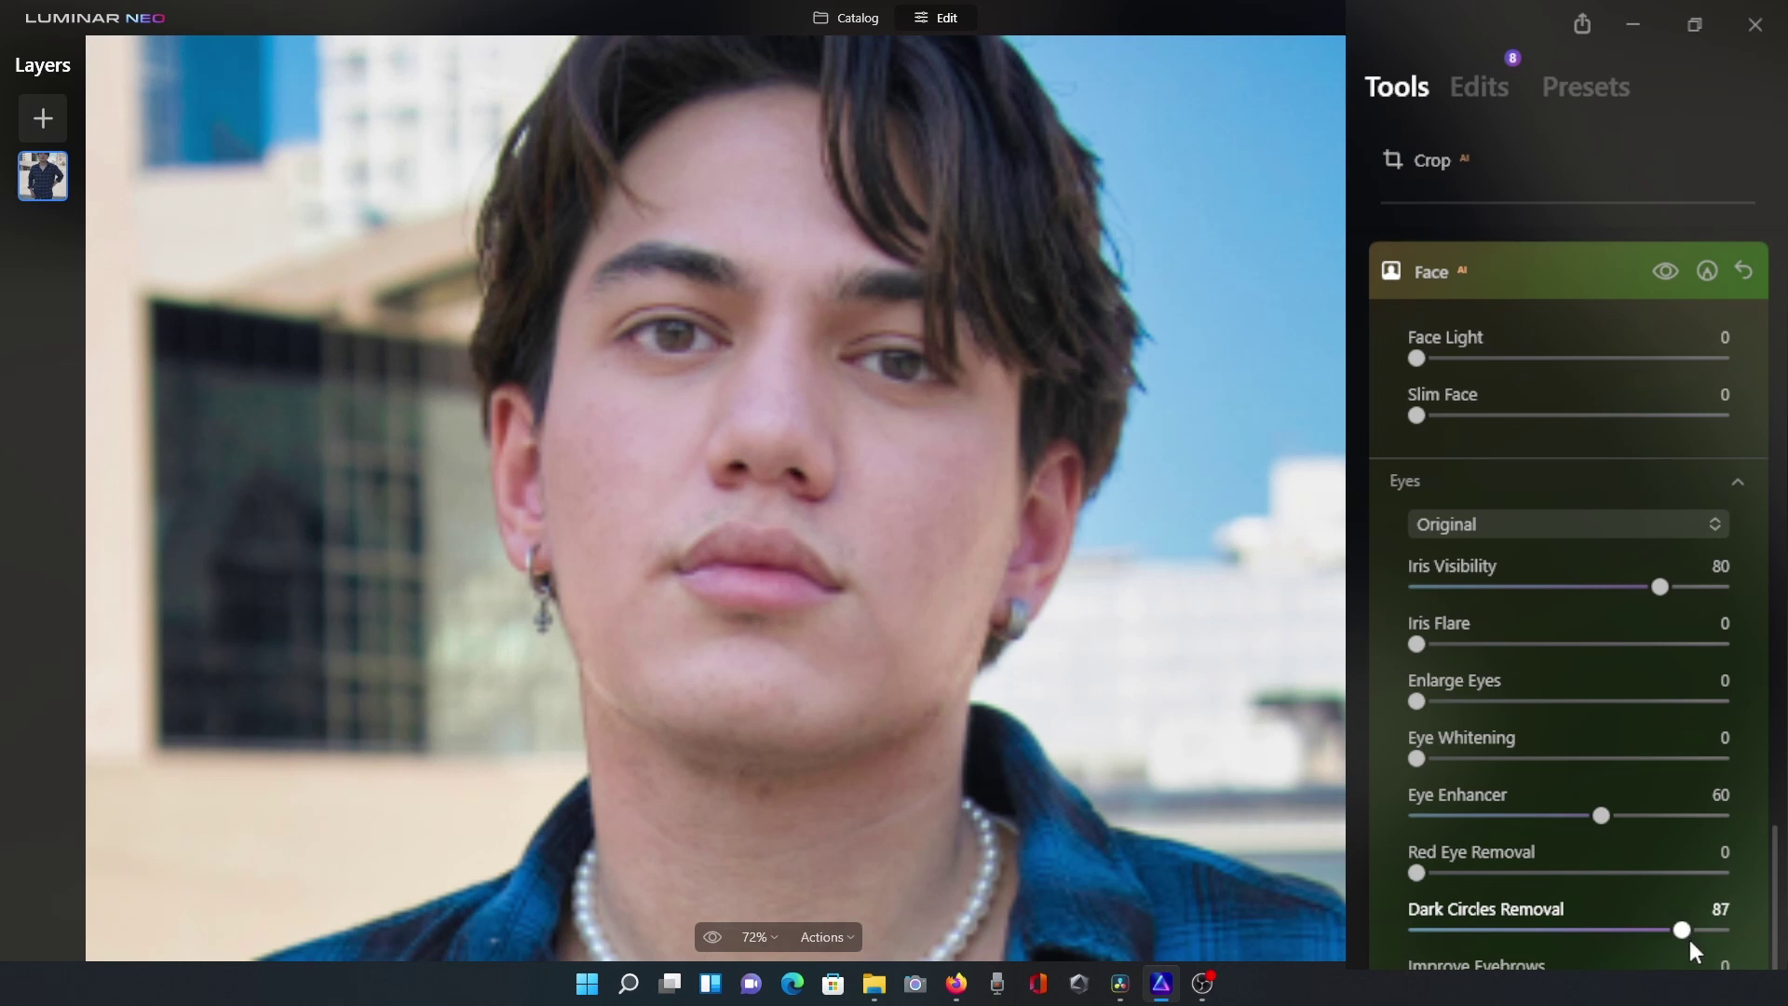
drag(1689, 941, 1696, 936)
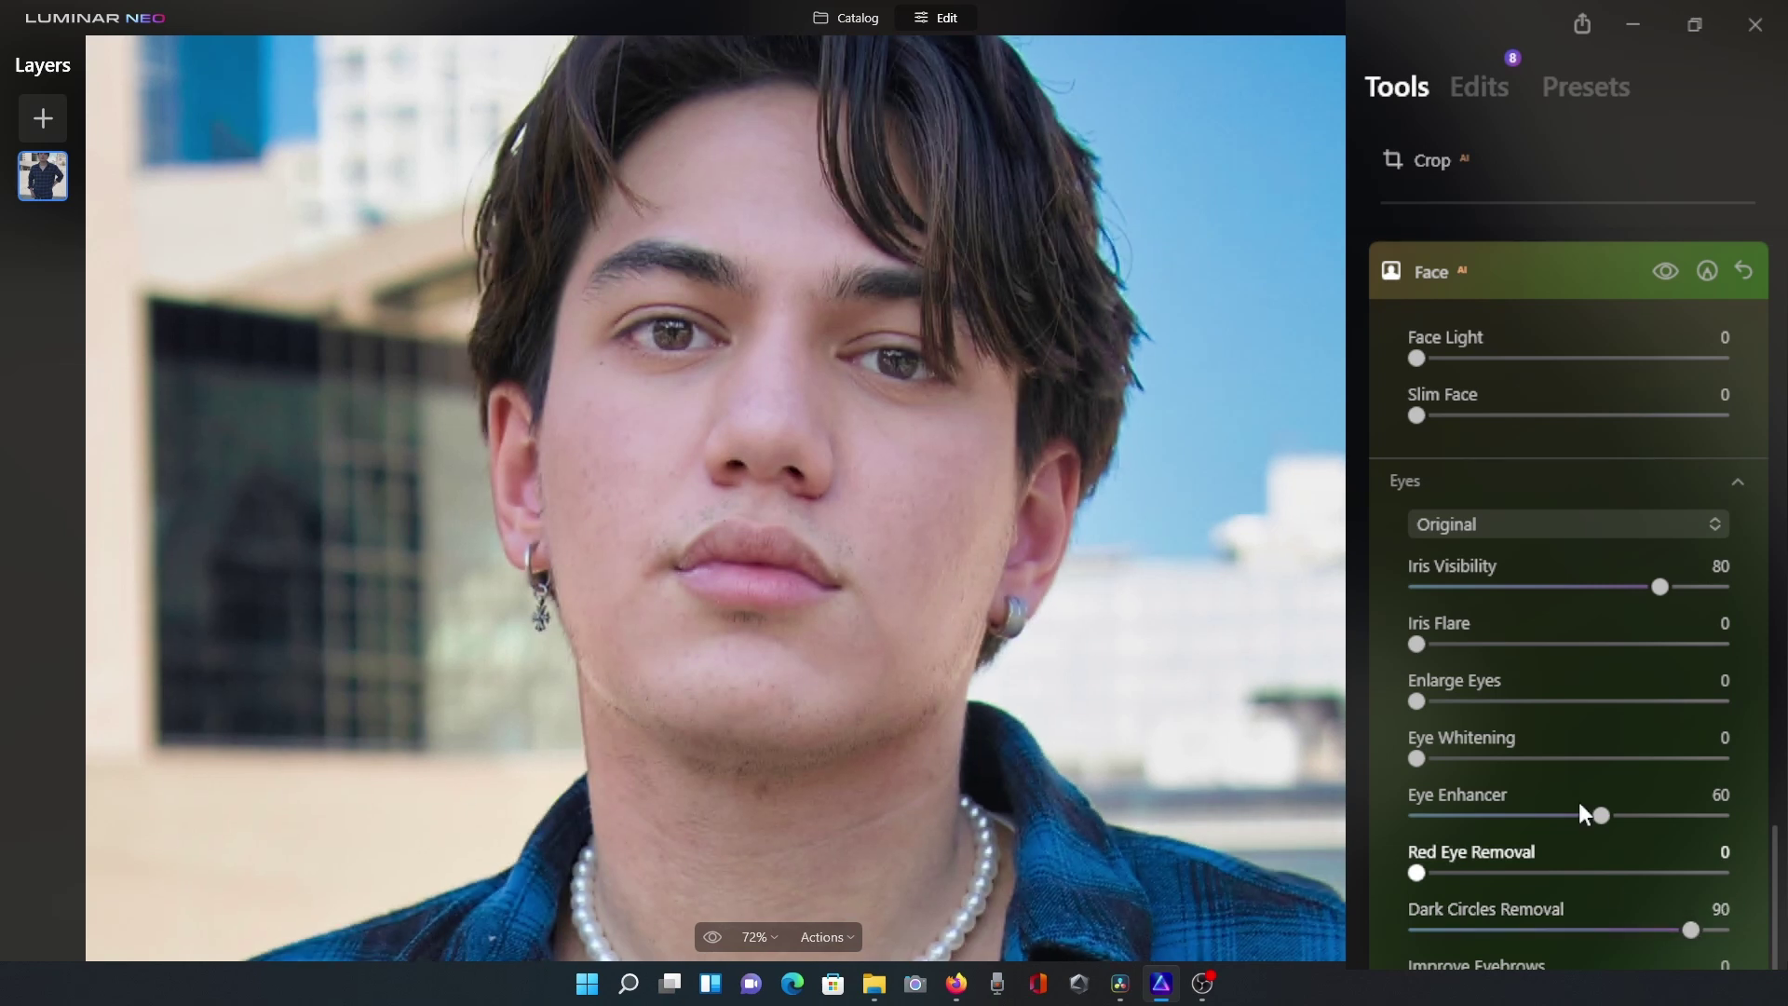
click(1660, 277)
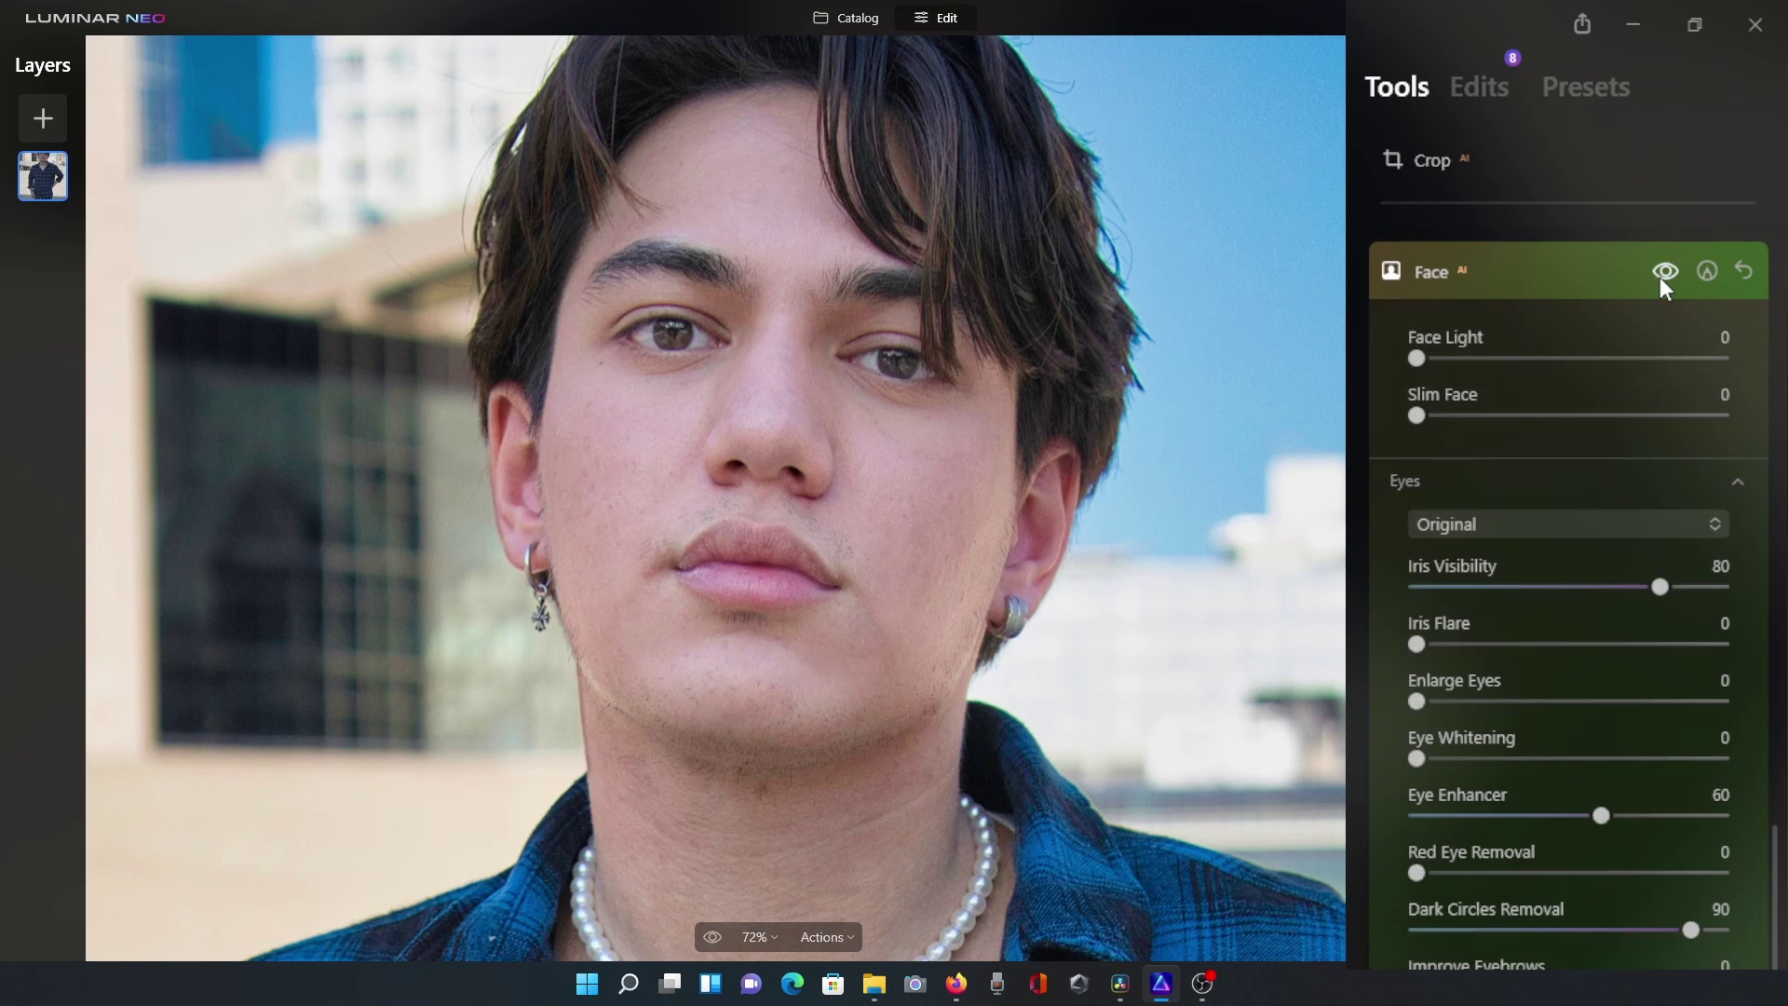
click(1660, 276)
click(1659, 276)
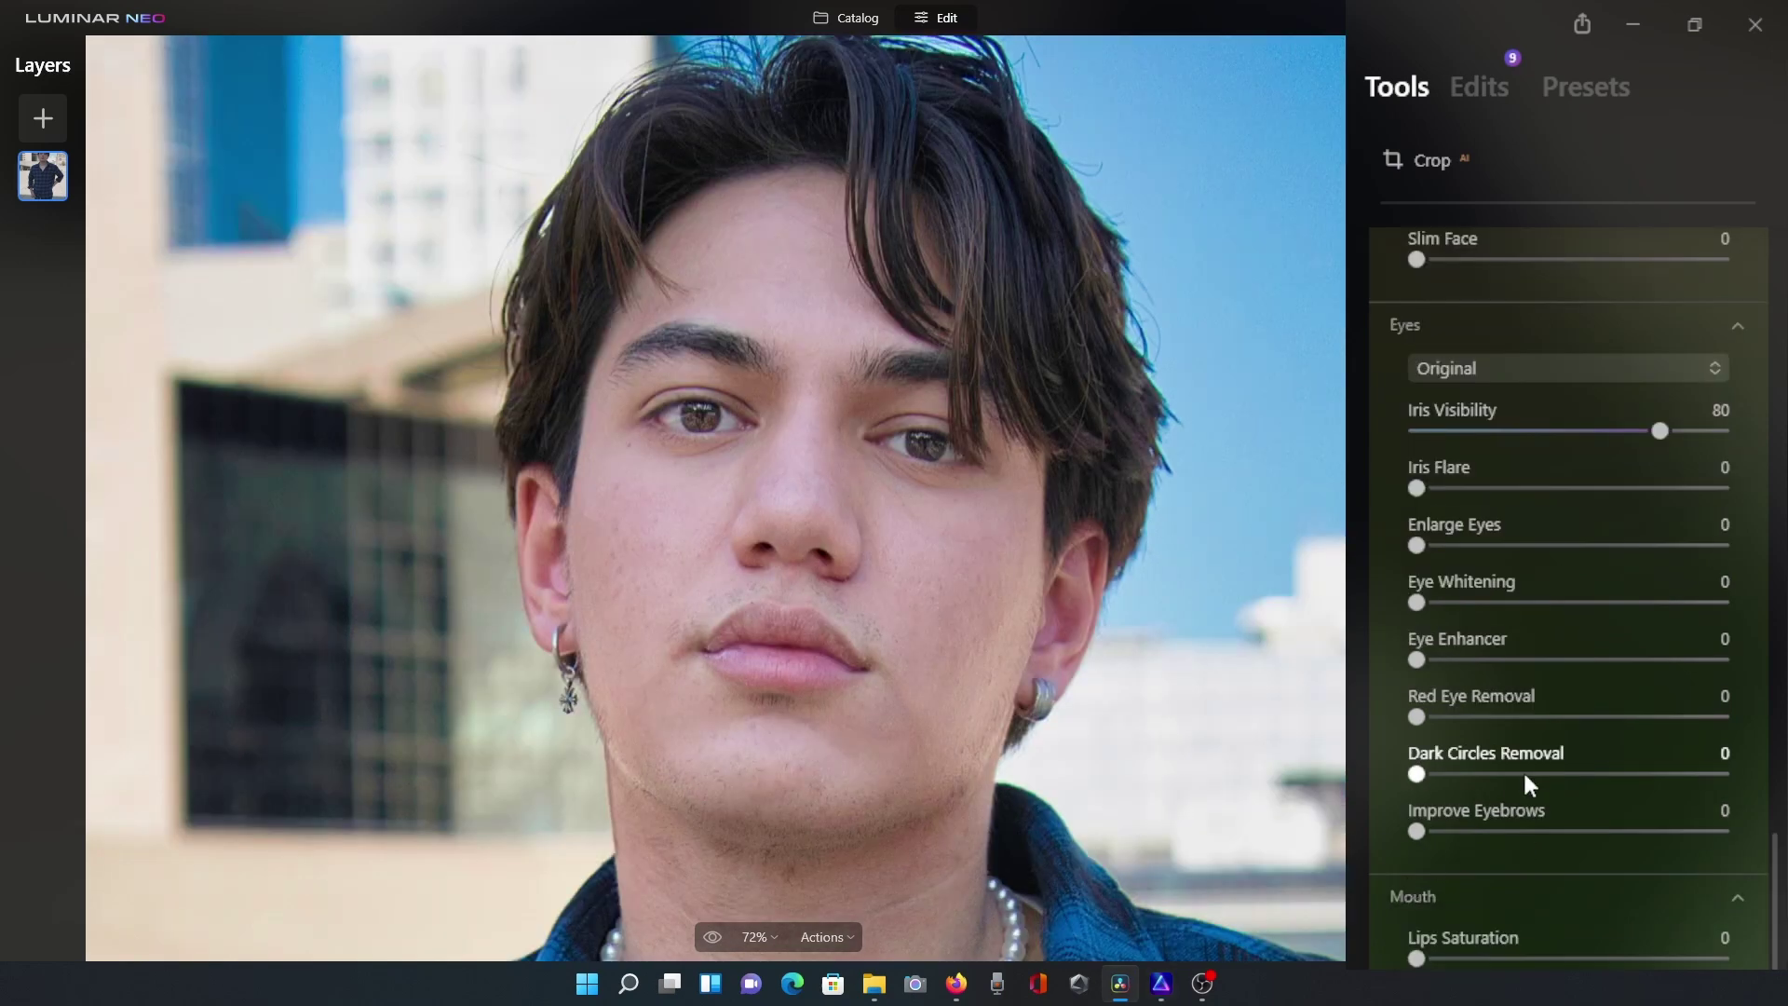
- In the Mouth section, set Lips Saturation to 30 and Lips Redness to 19
scroll(1524, 785, down, 3)
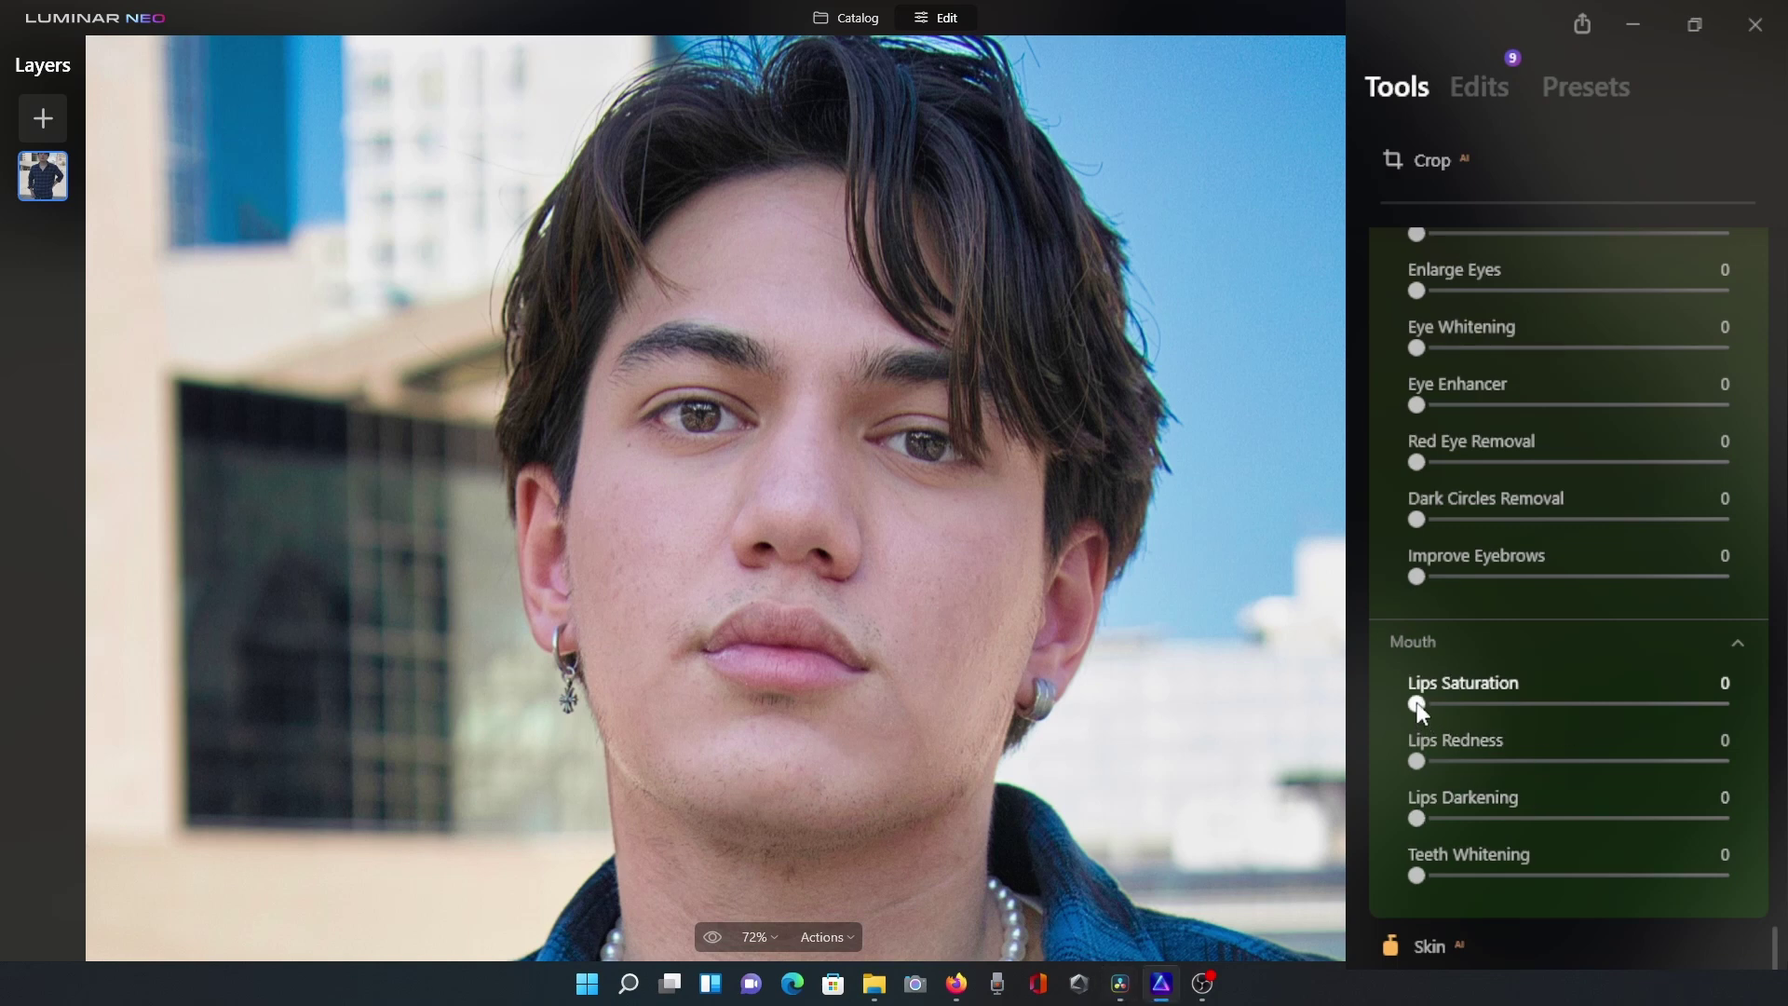
drag(1416, 702, 1509, 705)
drag(1417, 760, 1477, 764)
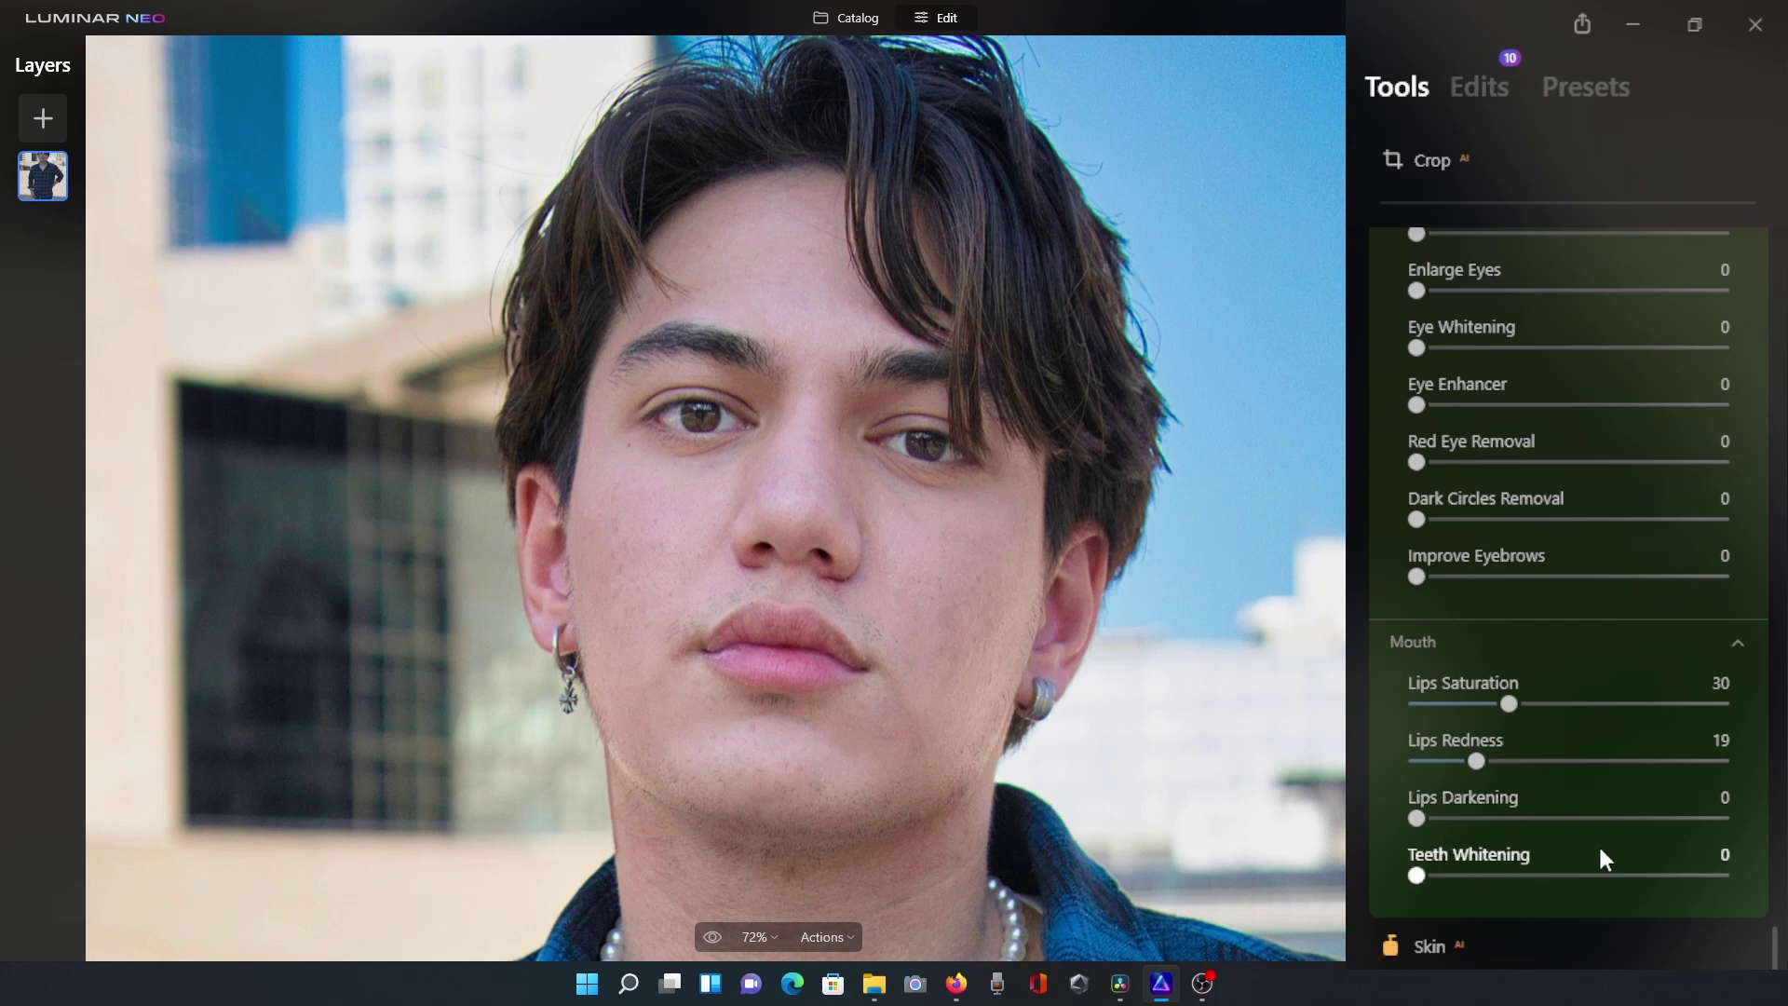
- In the Skin tool, push Amount up to 99, then bring it back to 50
click(1538, 944)
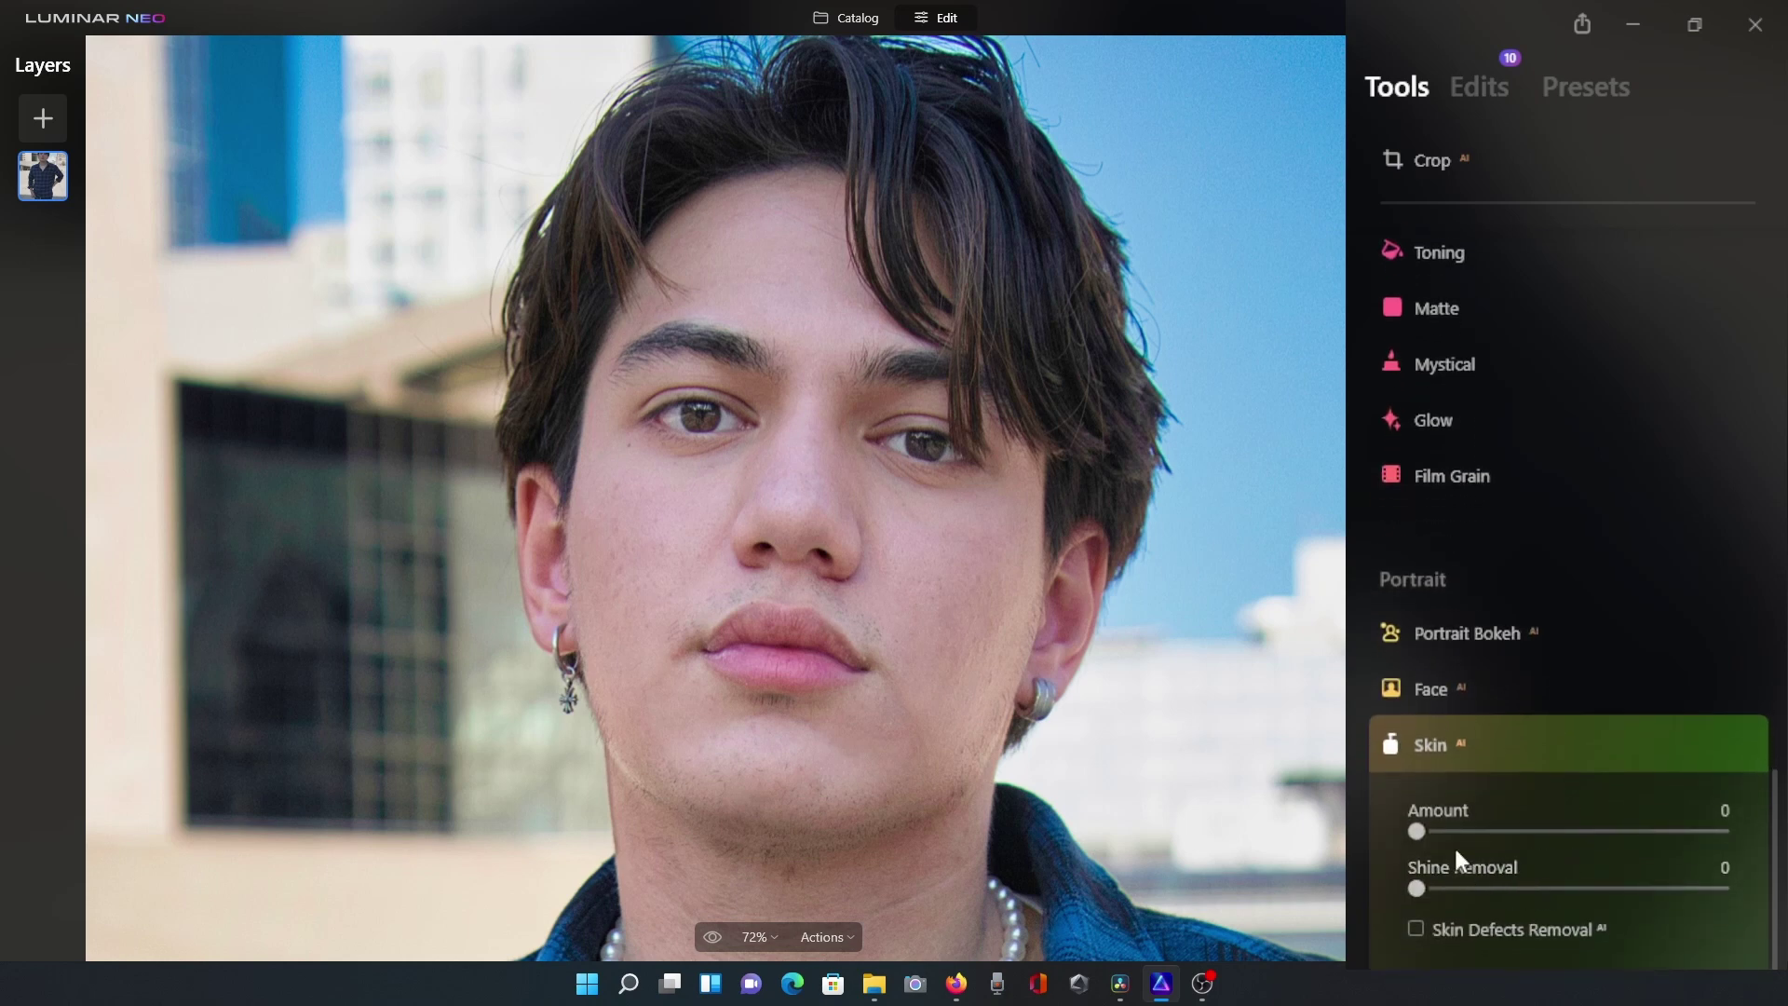
drag(1417, 828, 1585, 847)
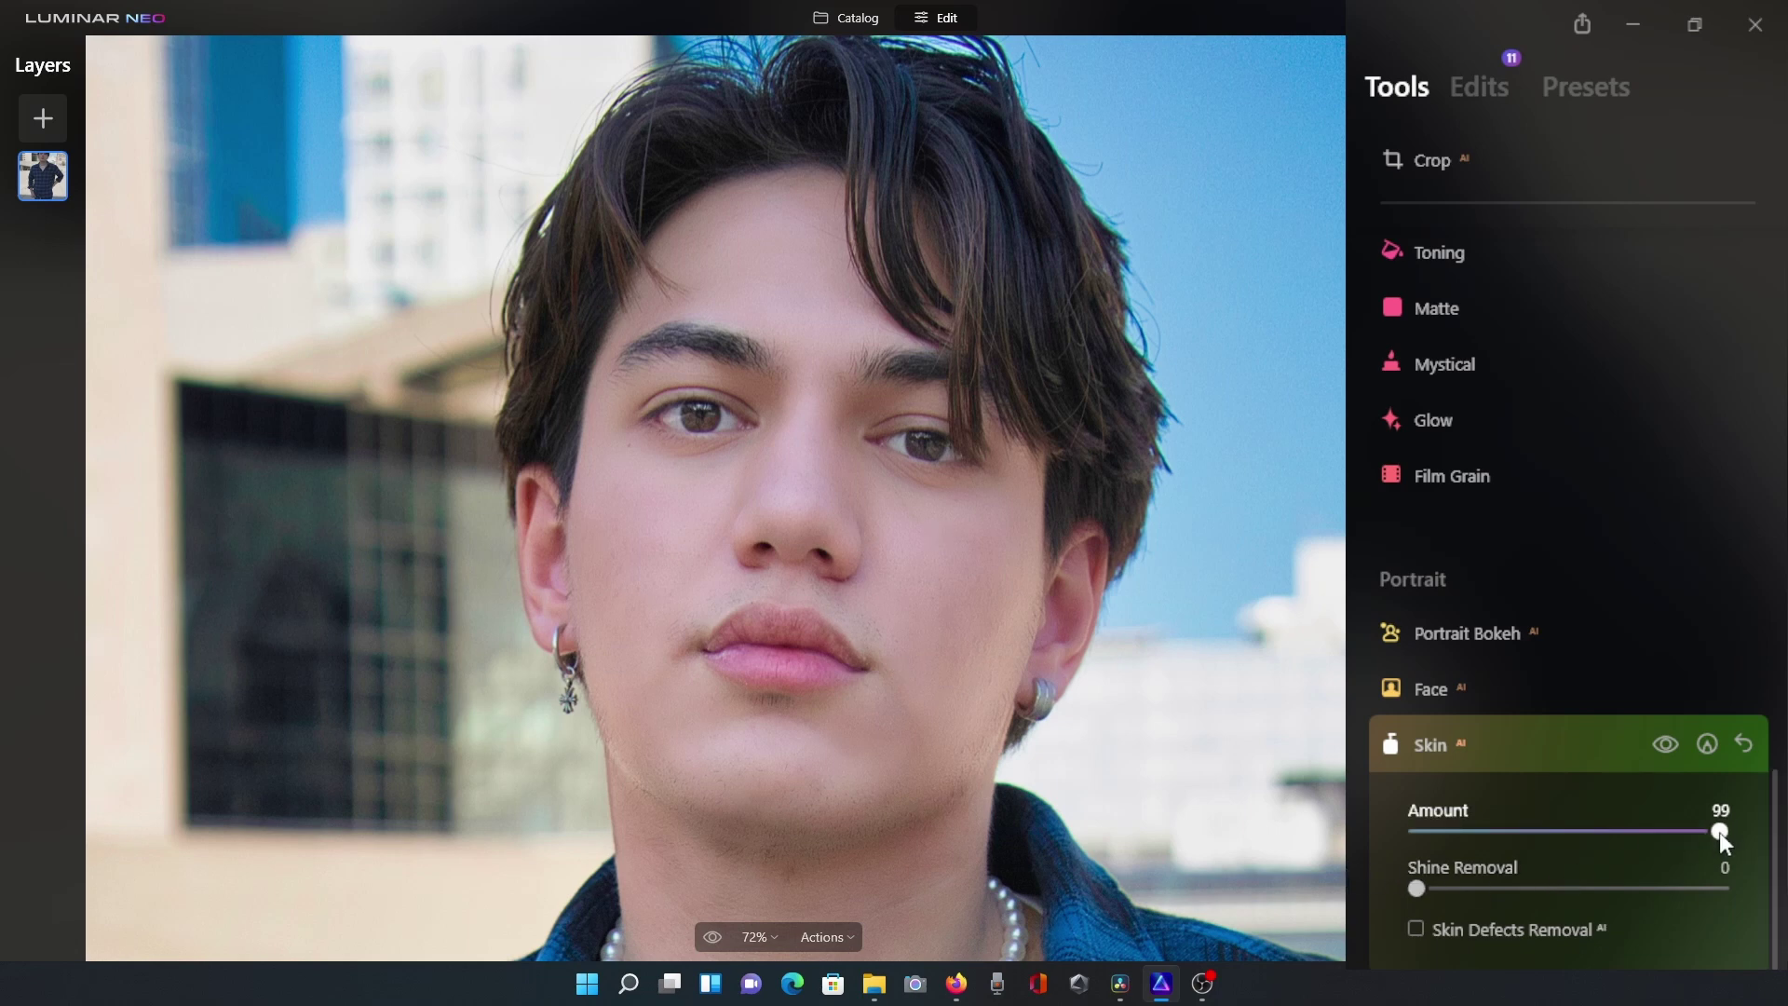
drag(1719, 830, 1570, 830)
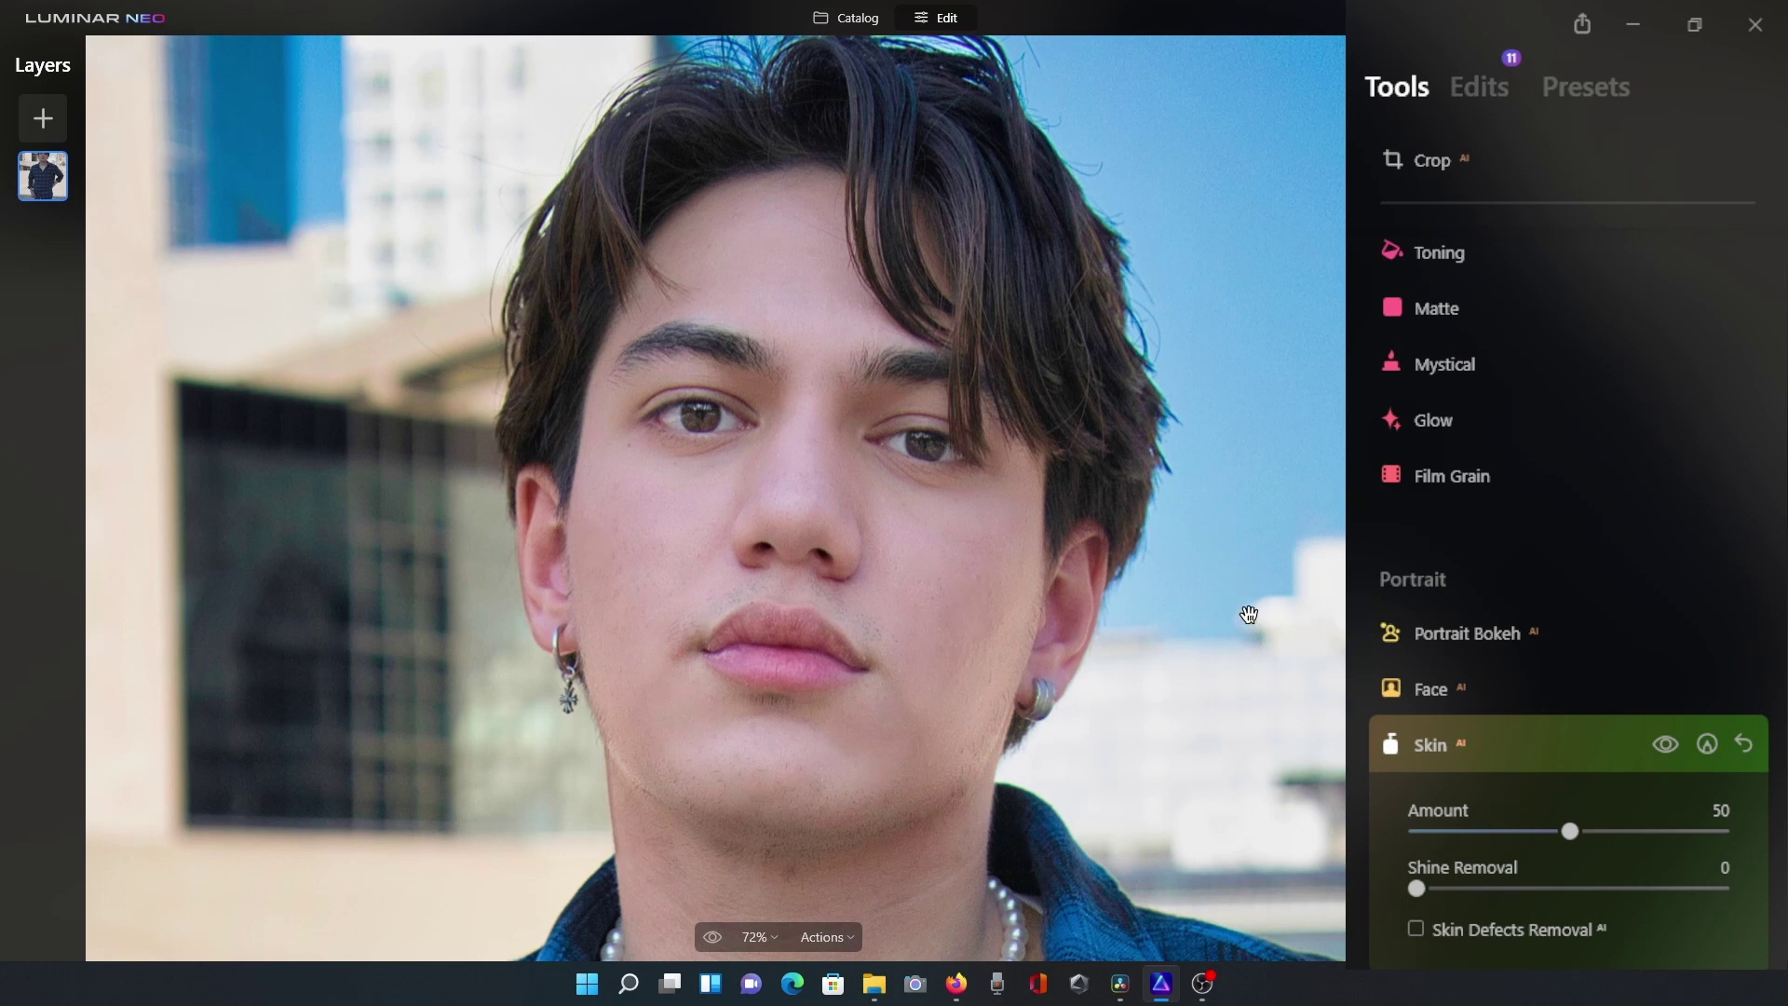
- Close Skin, try a negative Structure Amount, then reset it to 0 and collapse Structure
click(1588, 759)
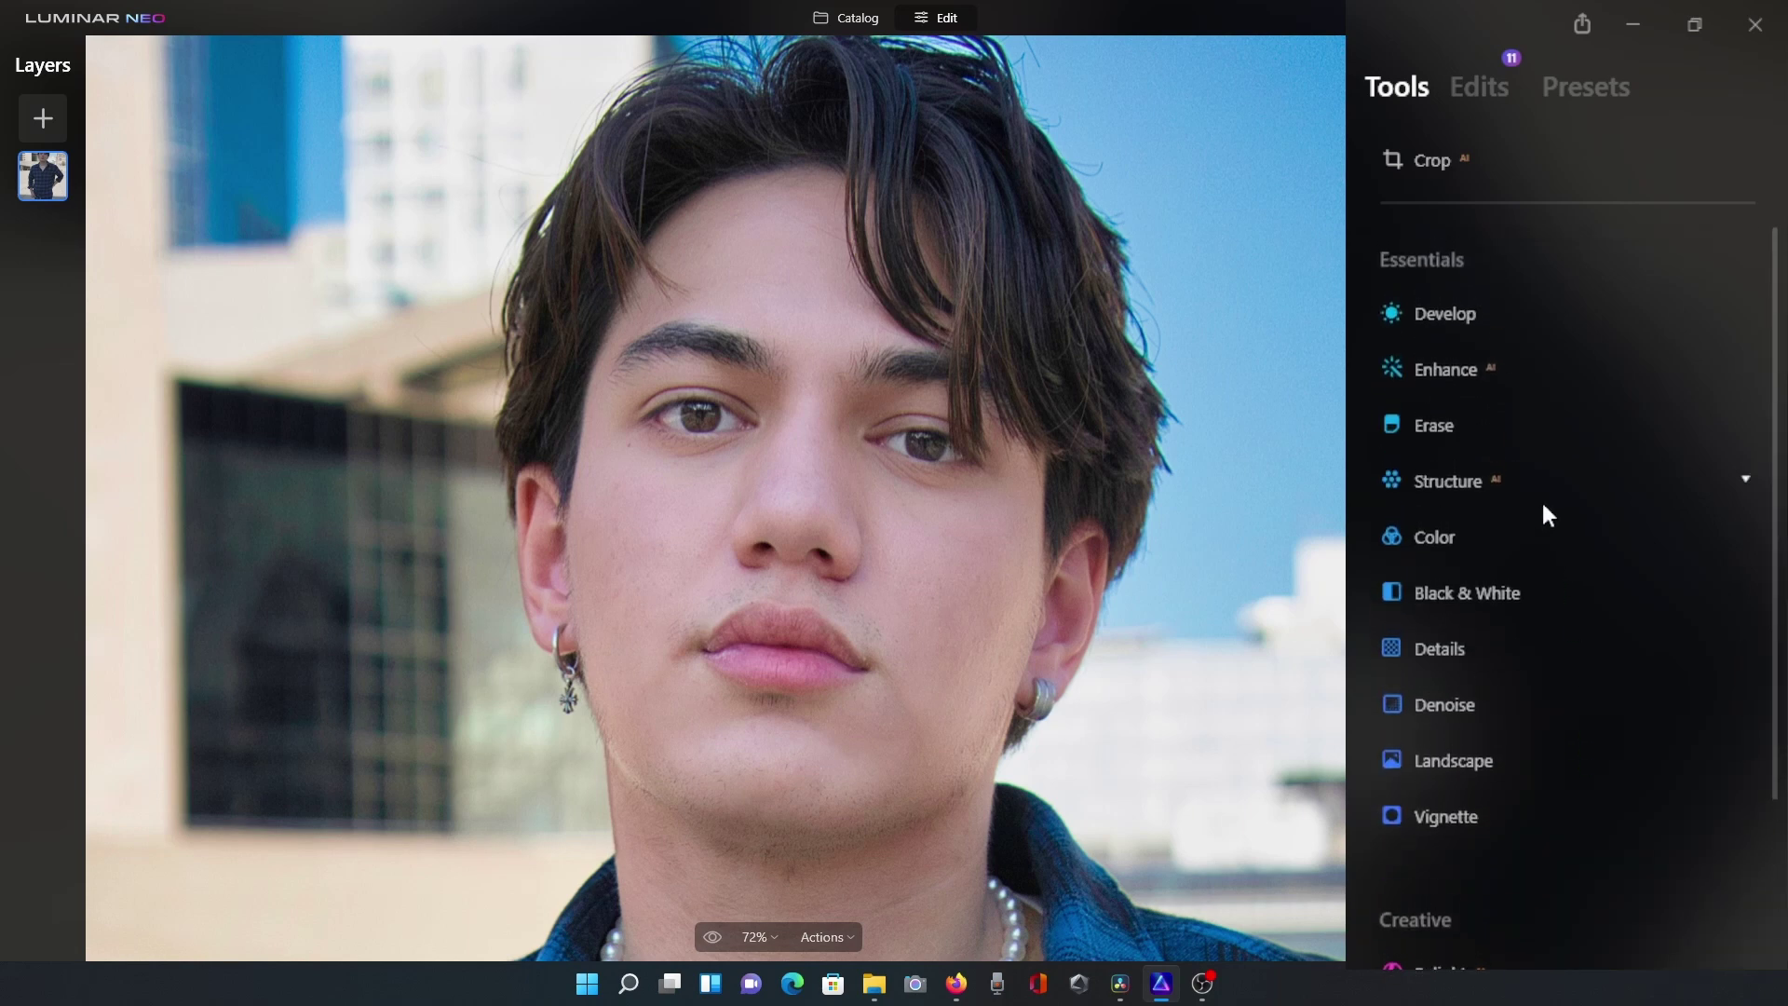
scroll(1541, 502, down, 5)
scroll(1541, 493, up, 4)
click(1541, 488)
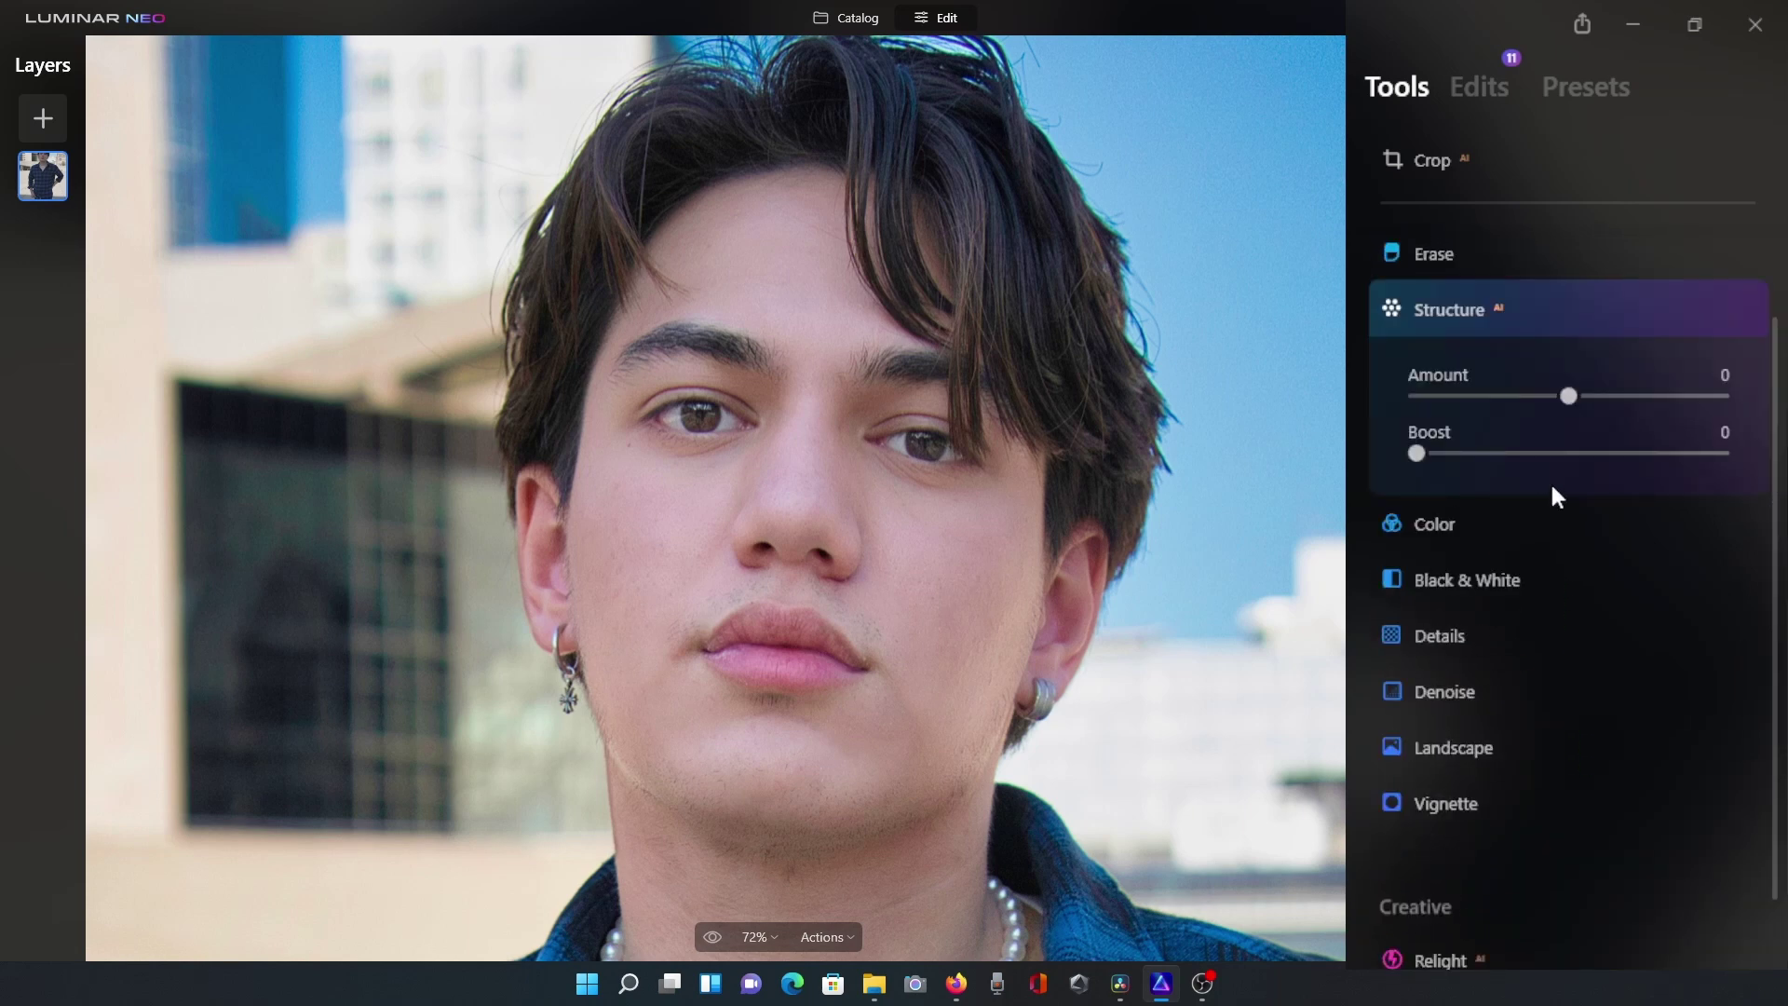
drag(1569, 395, 1460, 398)
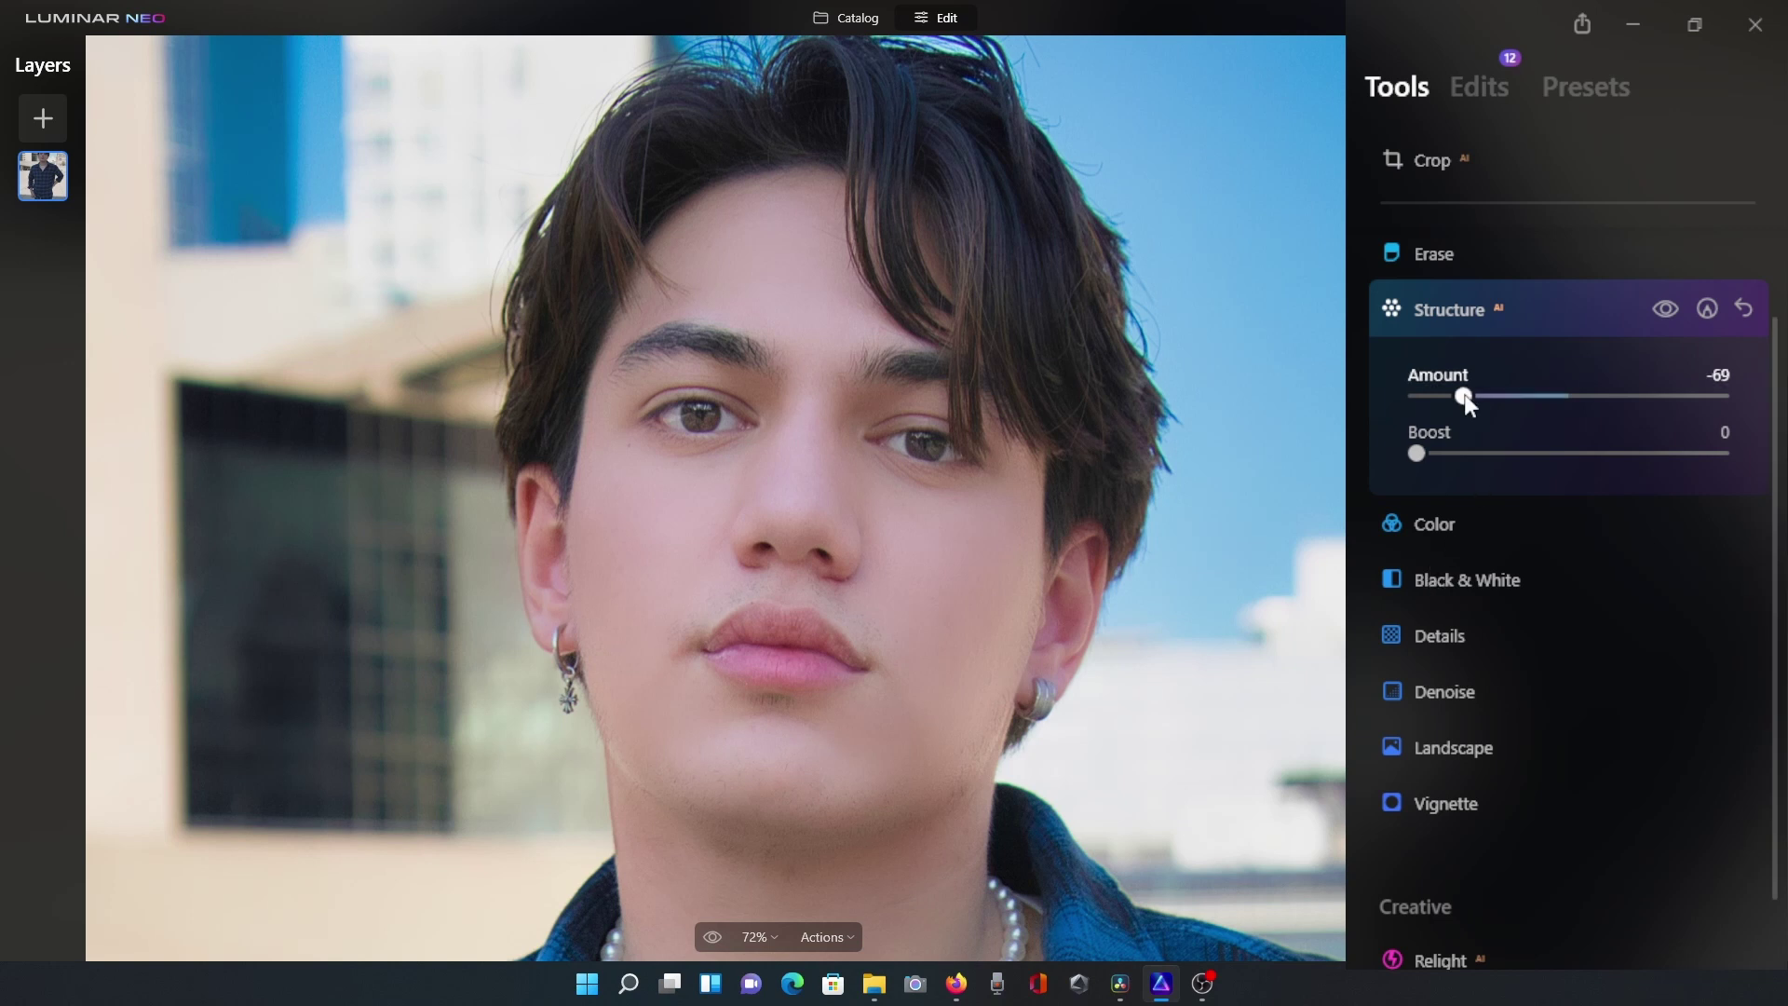
drag(1467, 395, 1539, 397)
click(1744, 313)
click(1744, 313)
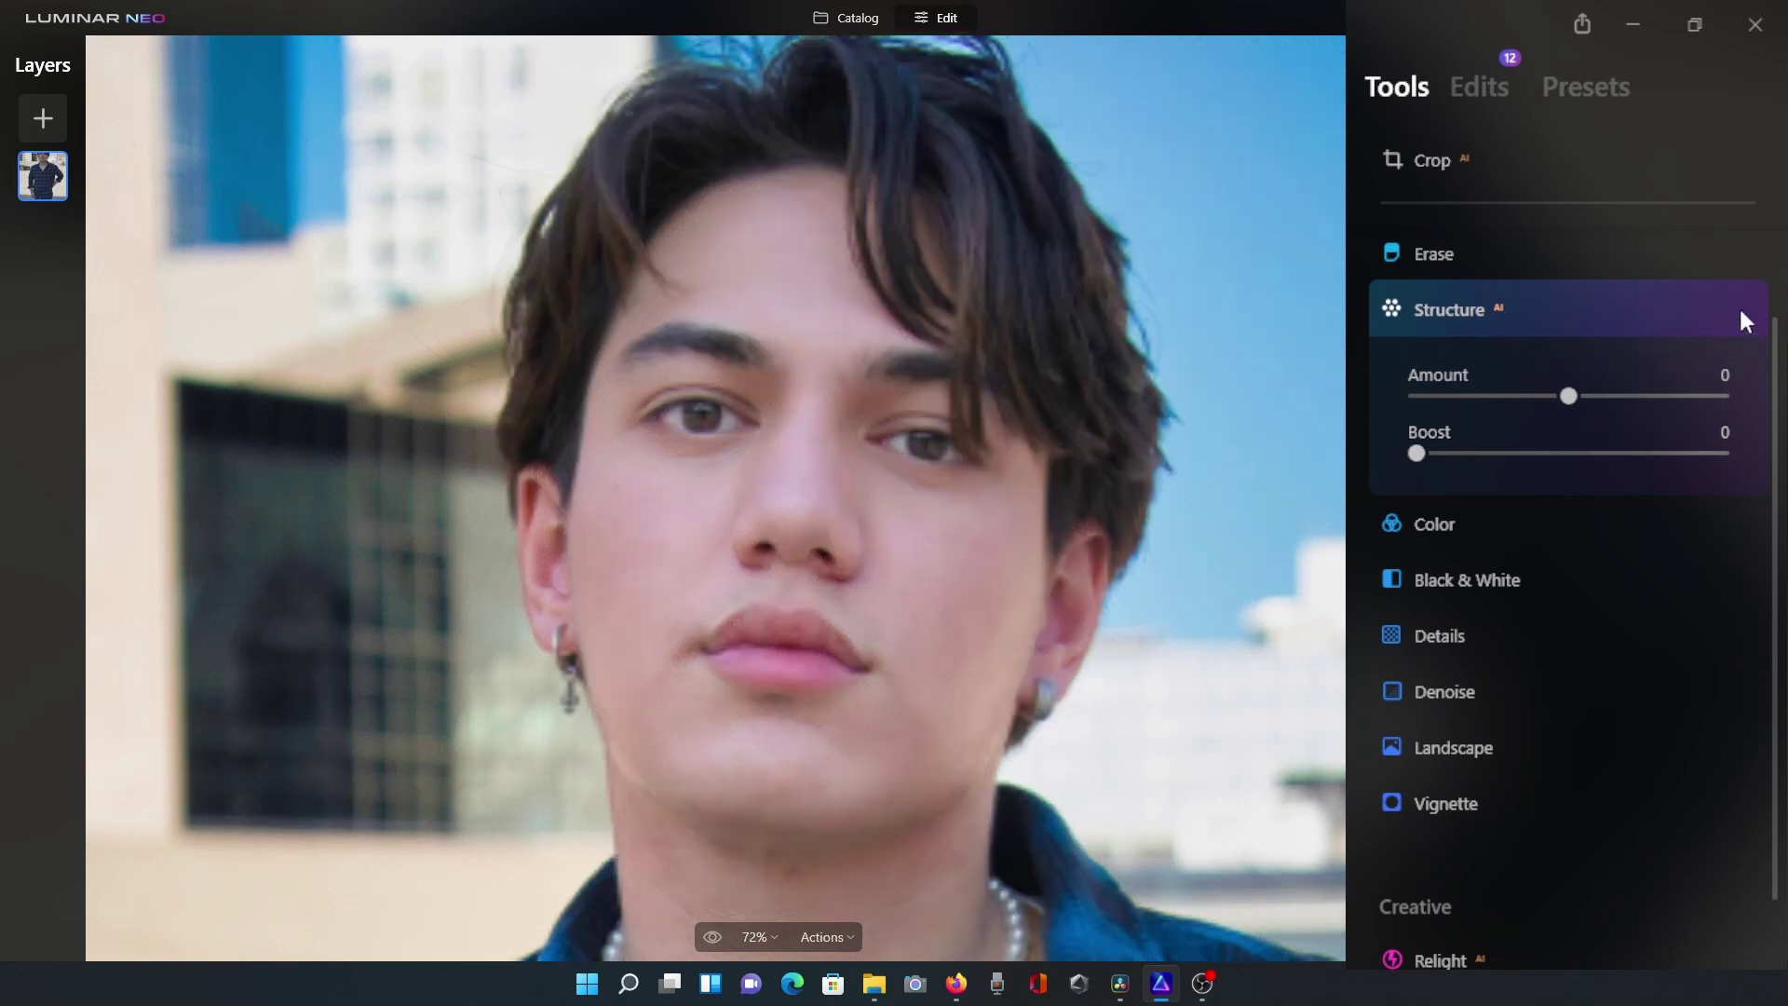
click(1628, 309)
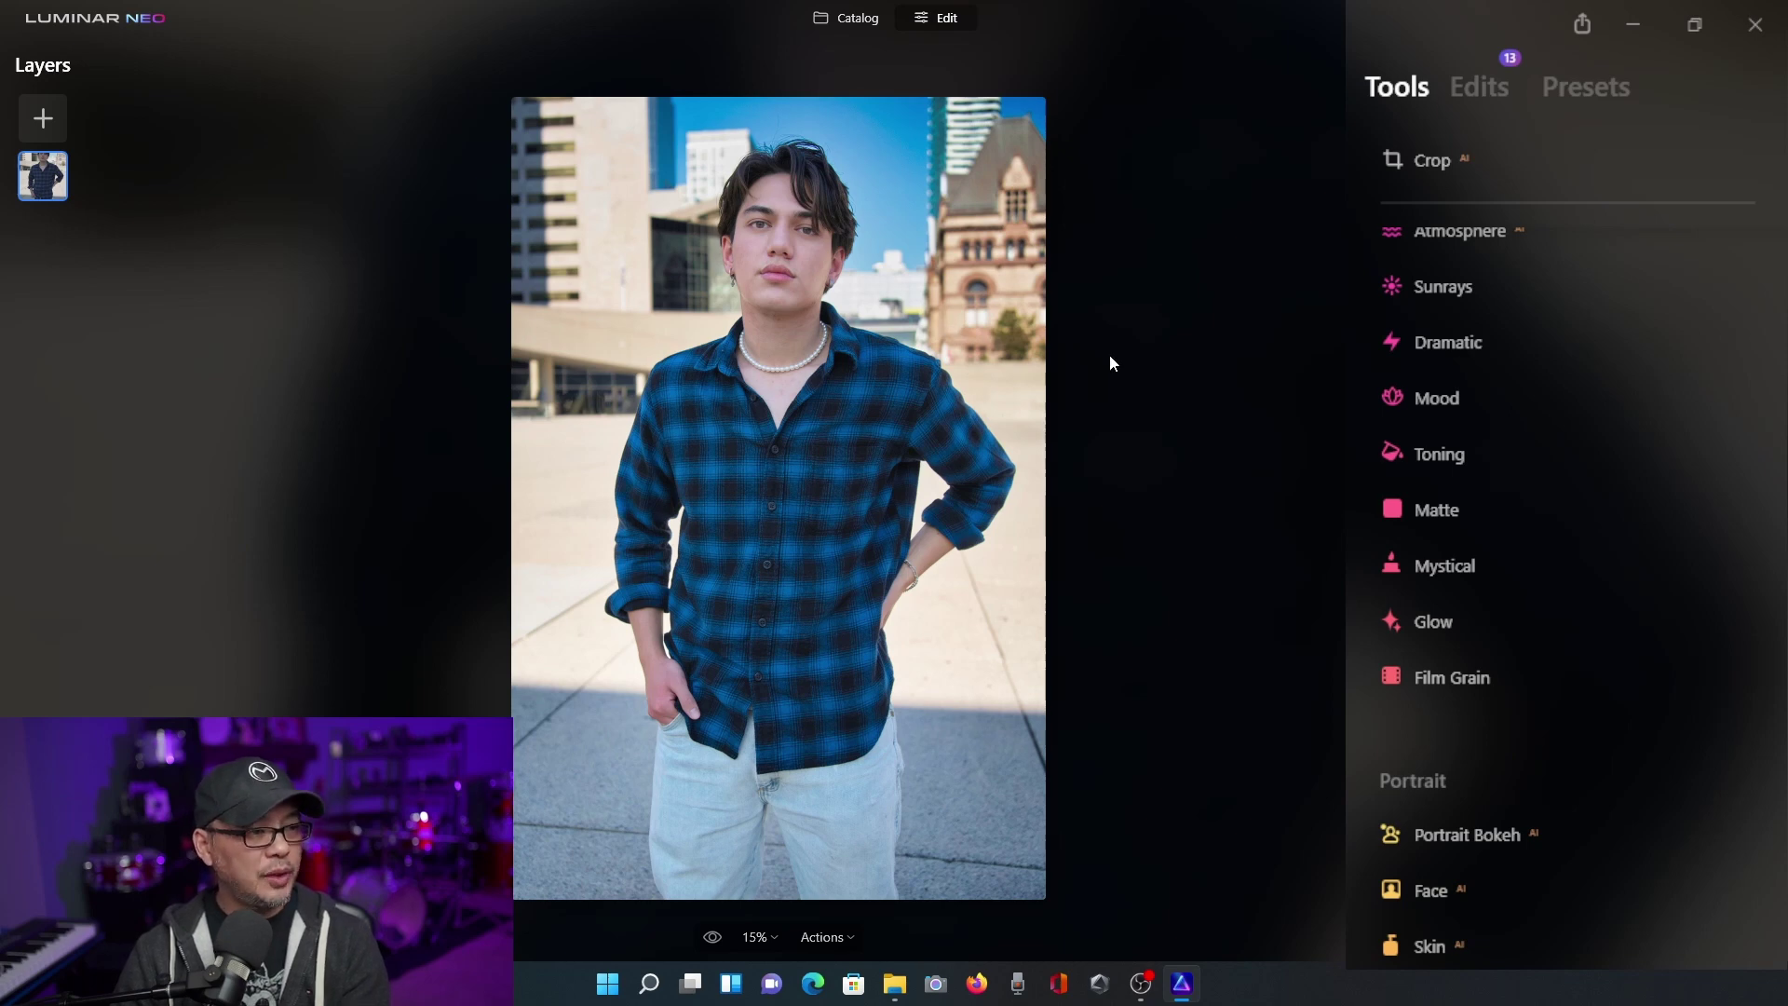
- Open Supercontrast, set Highlights Contrast to 48, and toggle it to compare before and after
scroll(1584, 652, up, 6)
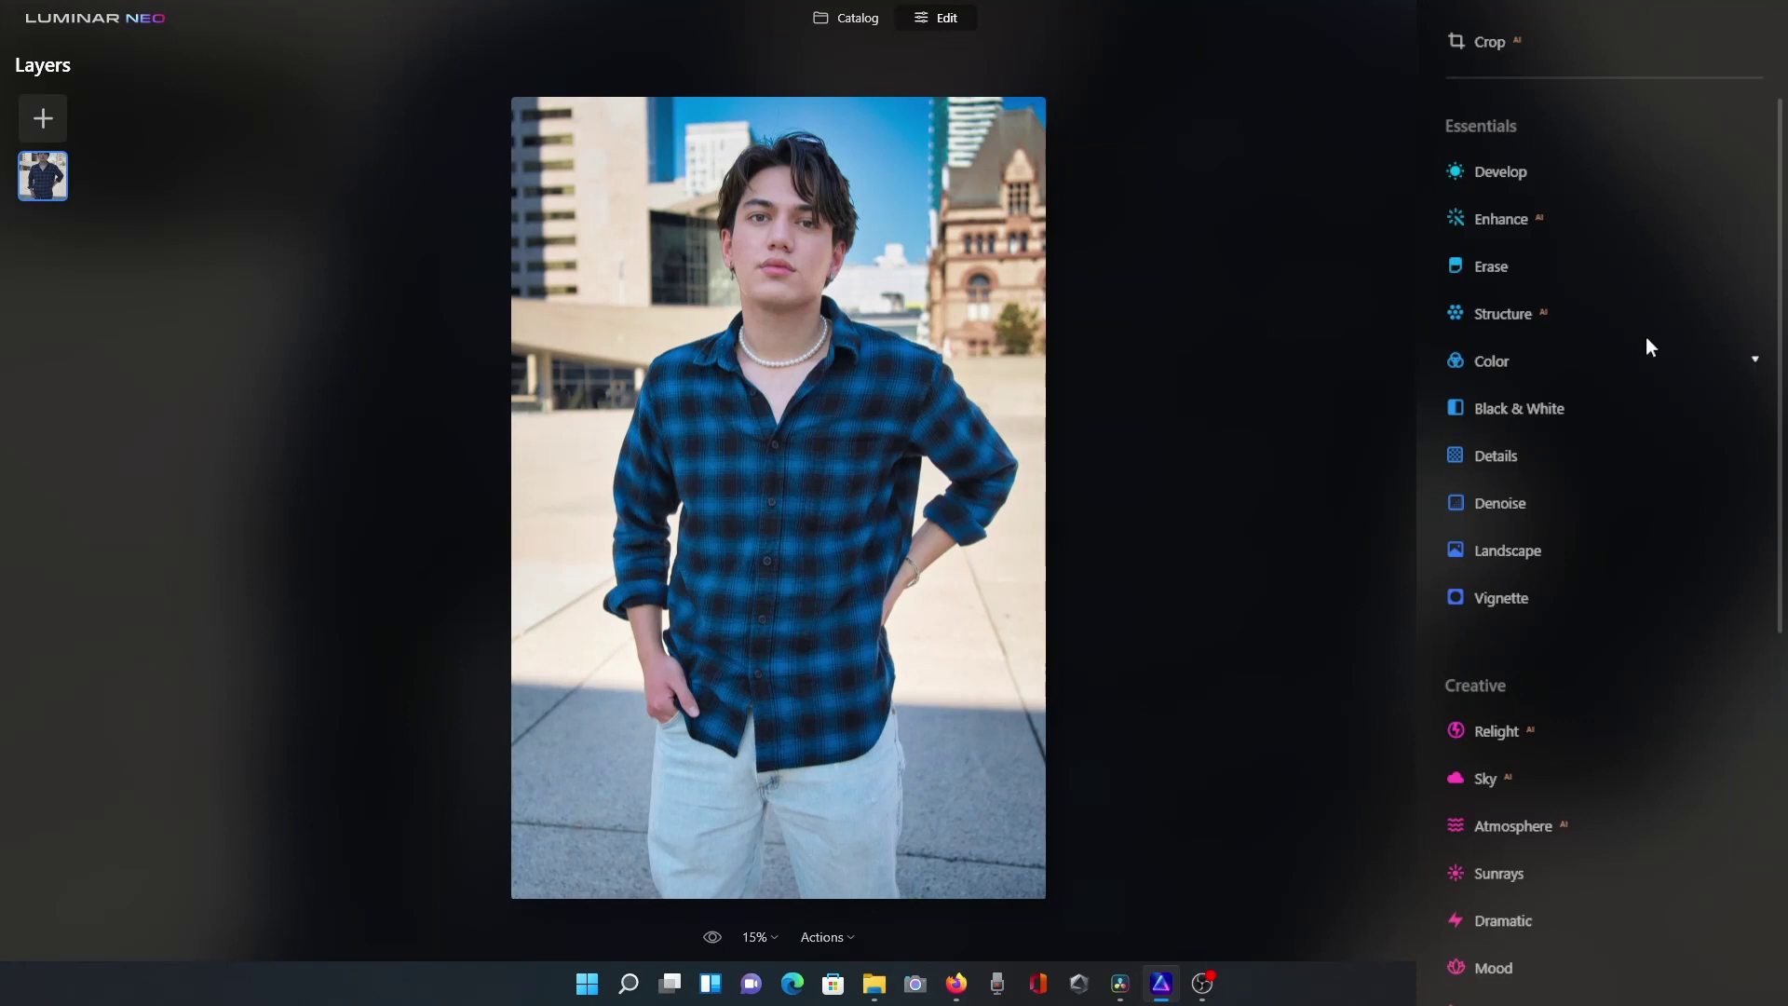
scroll(1646, 348, down, 8)
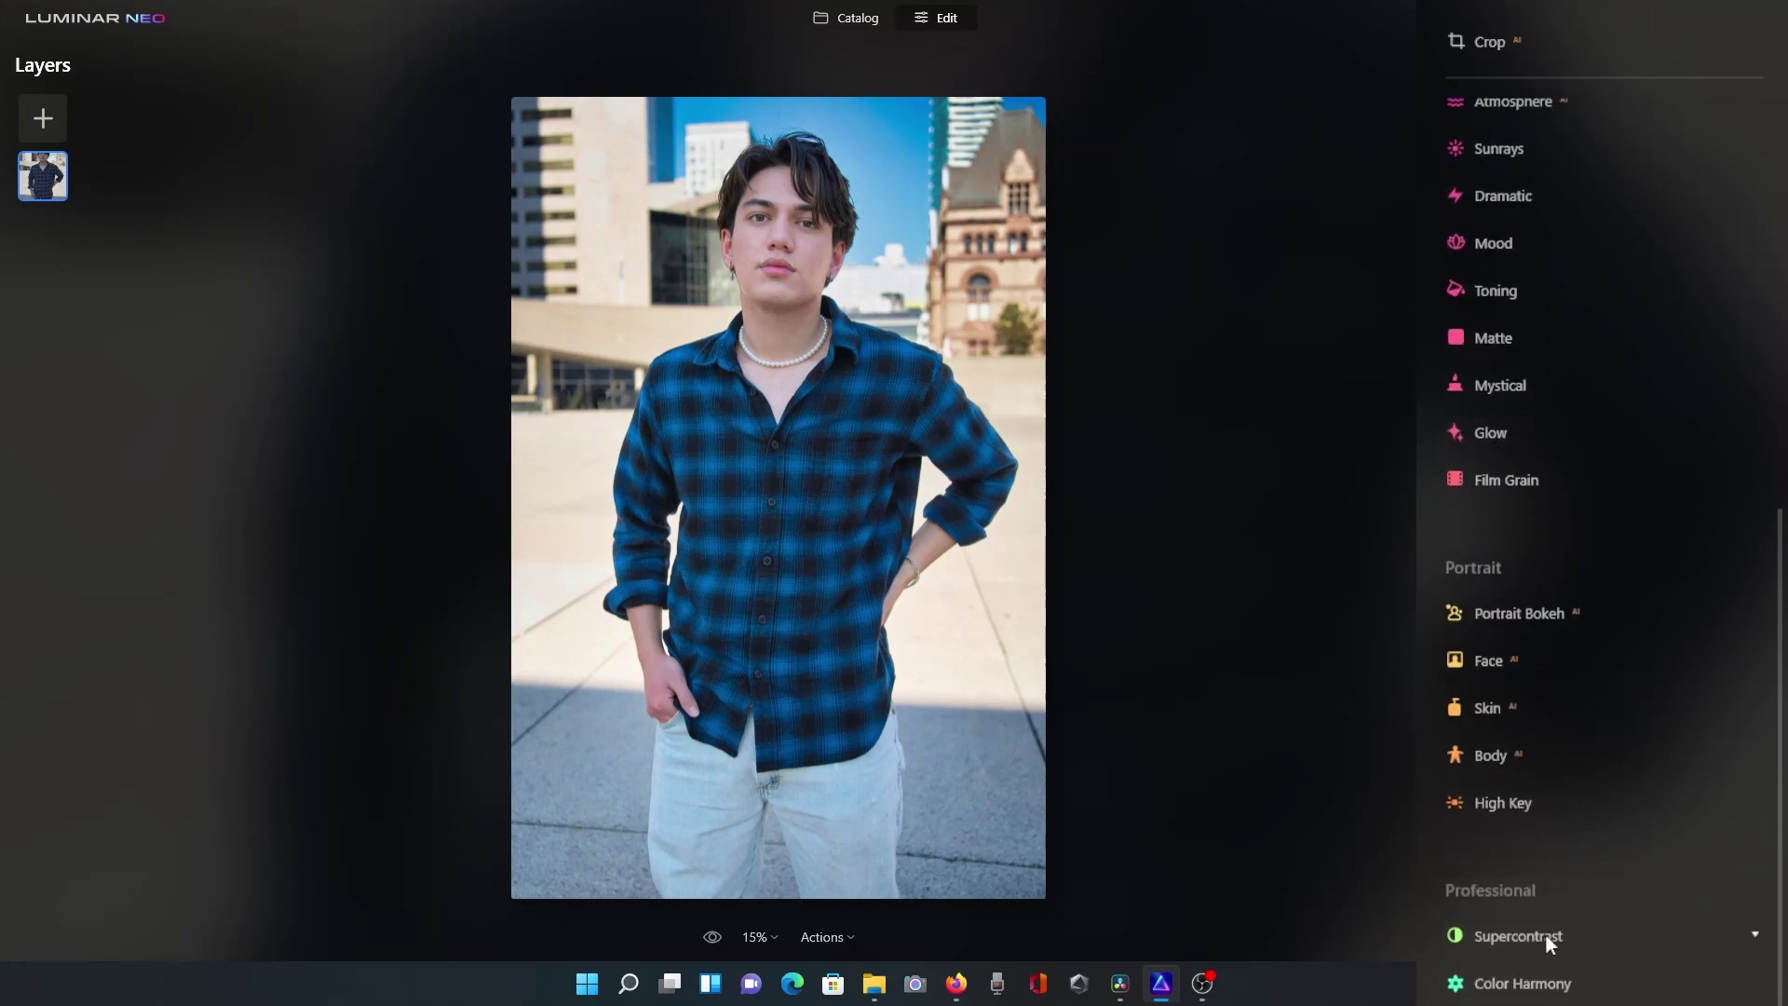
click(1546, 932)
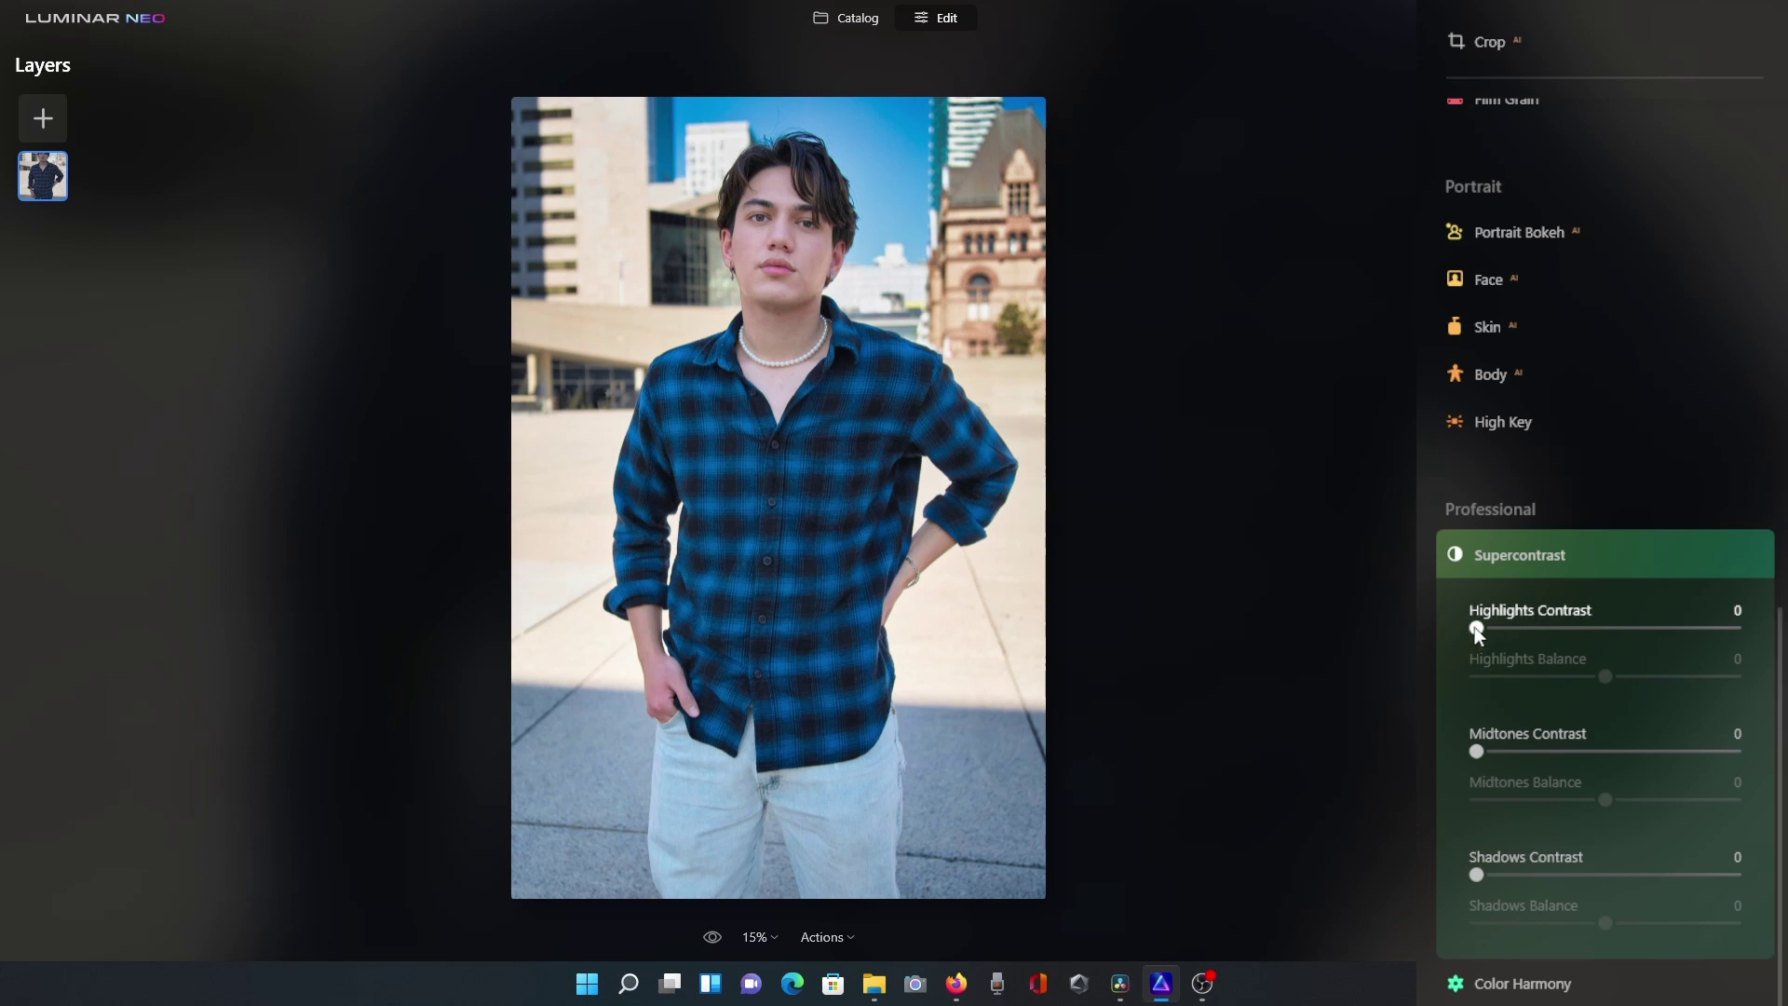
drag(1476, 630, 1602, 631)
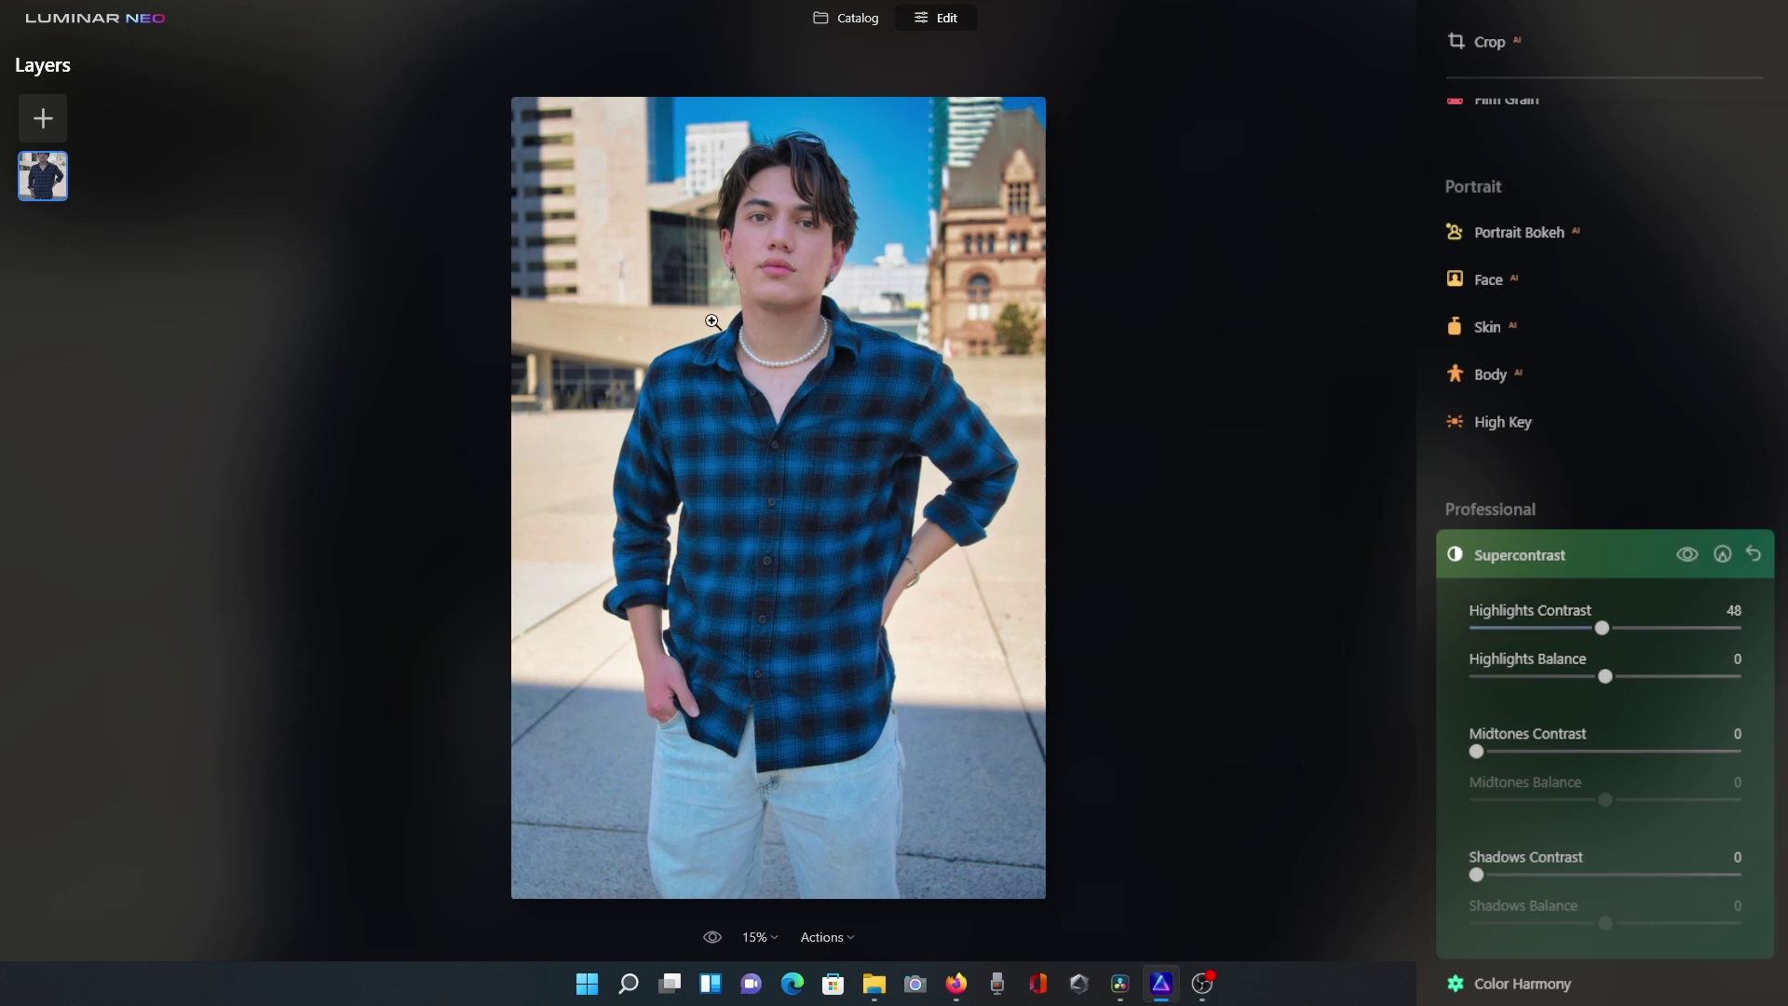
click(1672, 547)
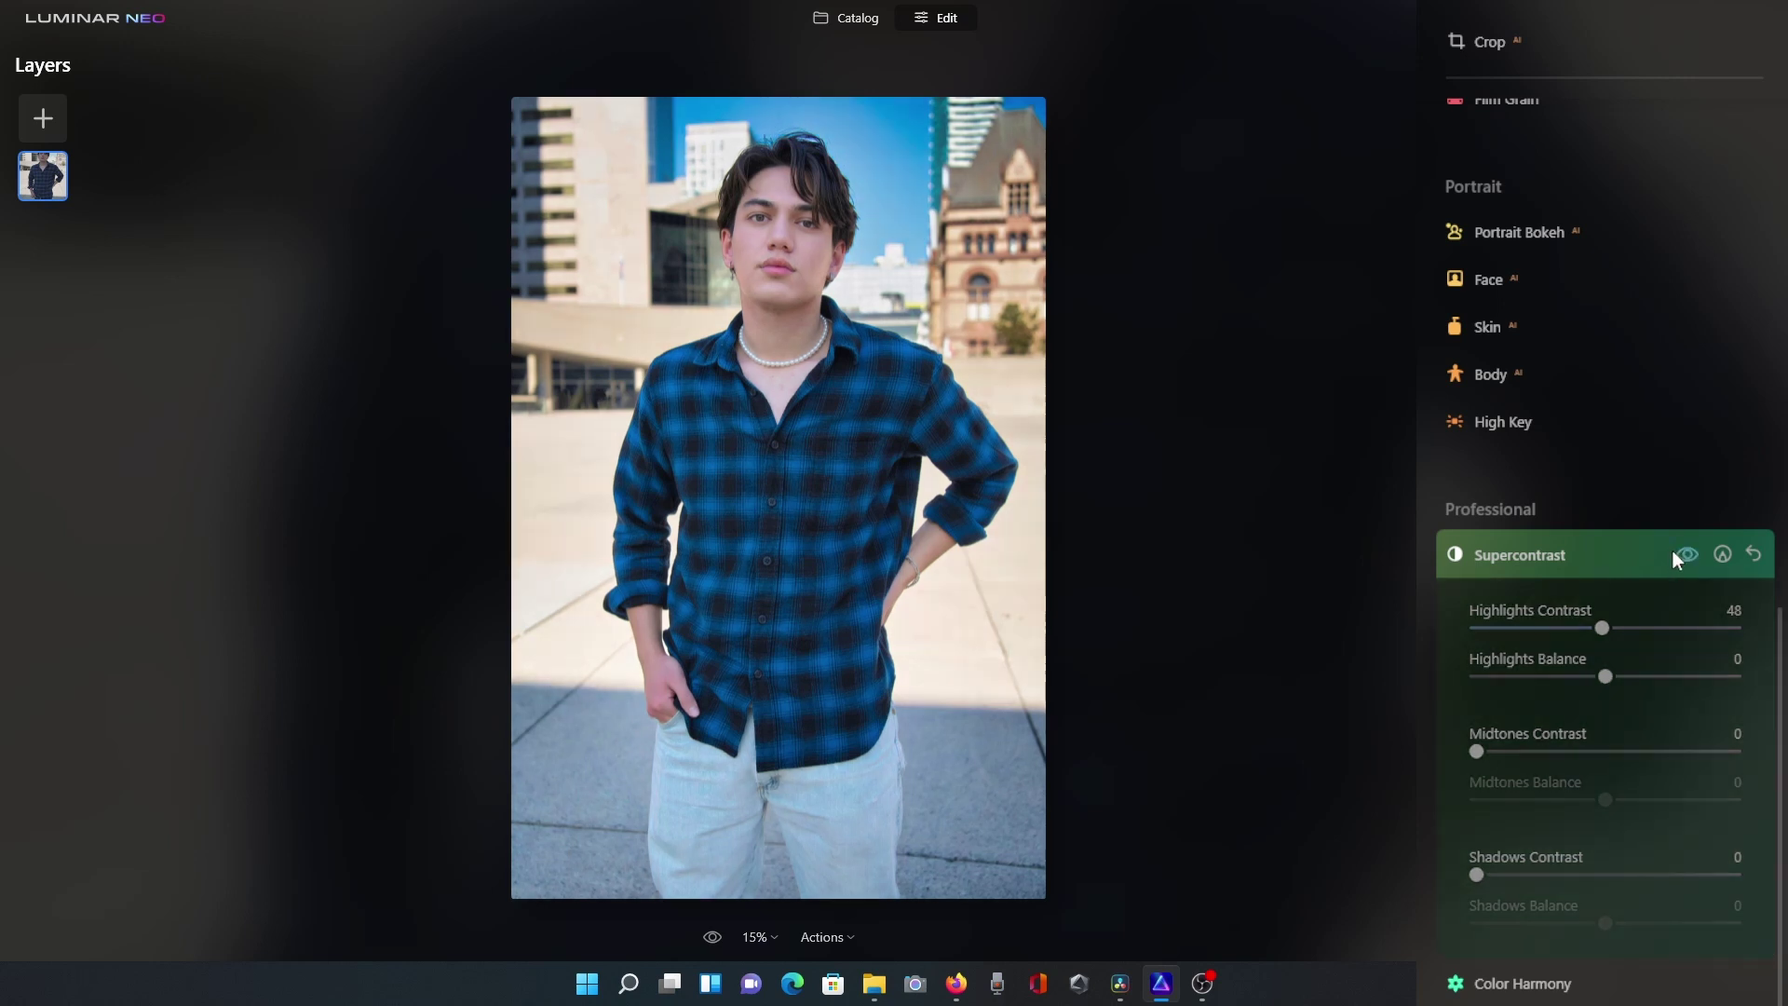
click(1673, 553)
click(1673, 557)
click(1673, 557)
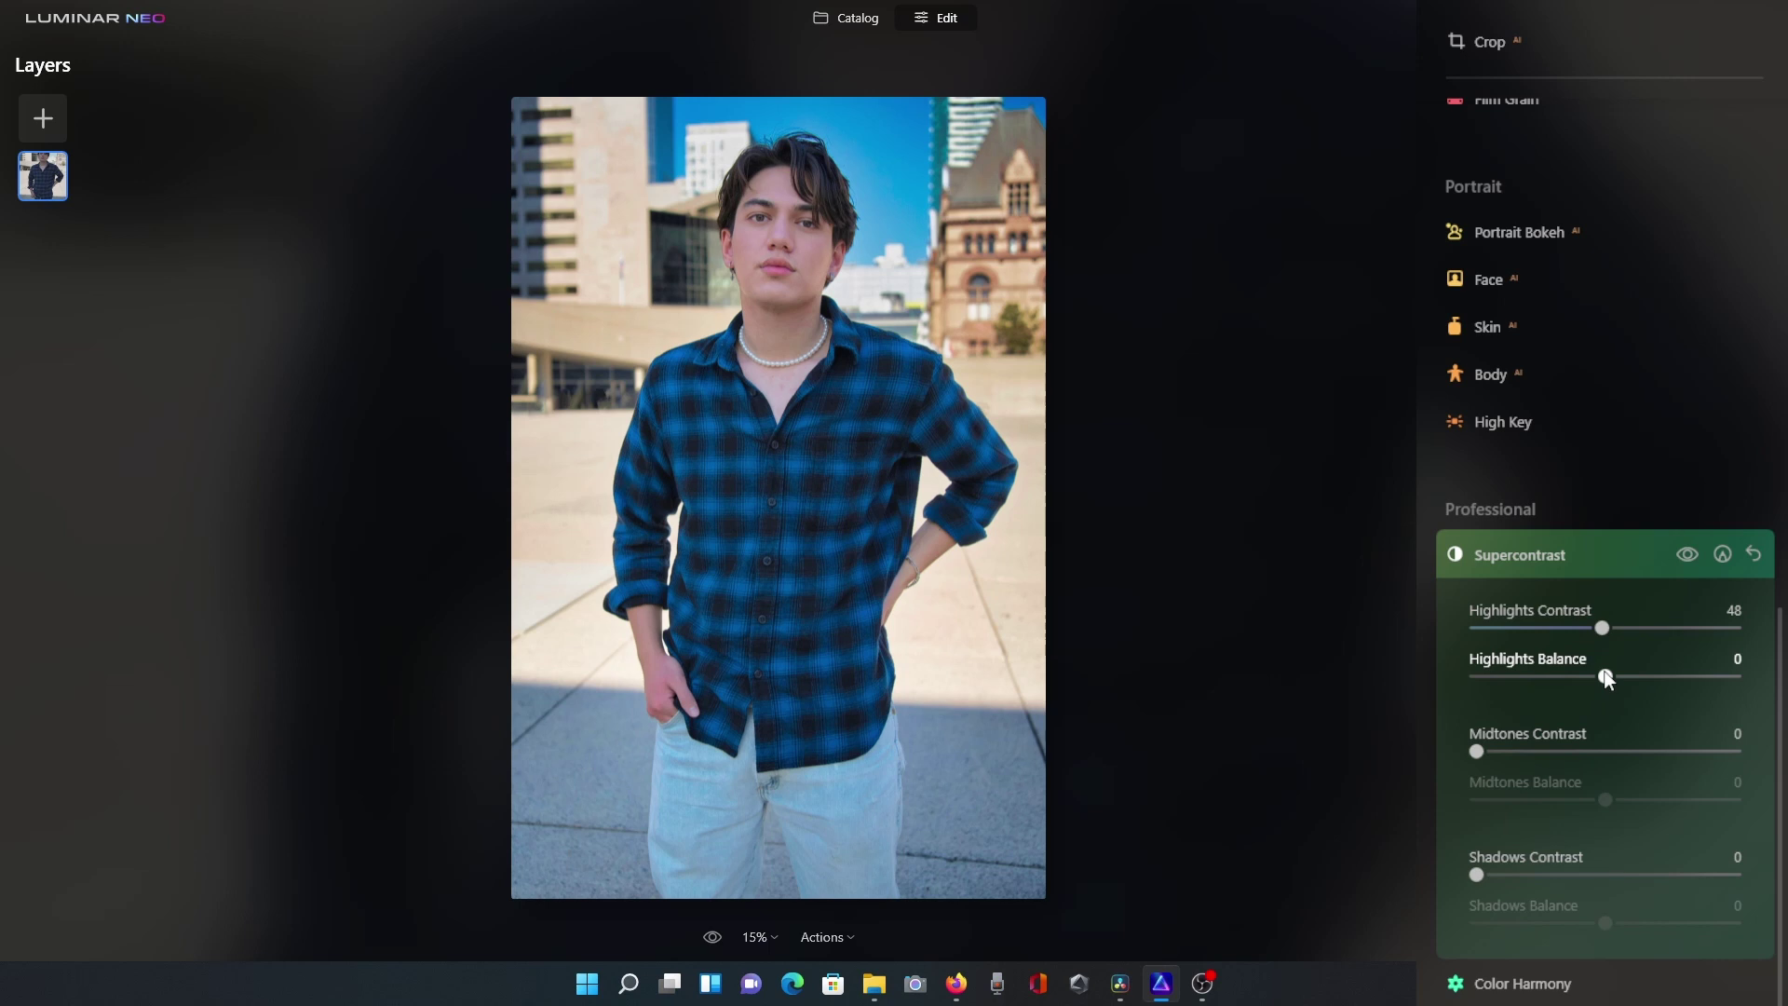
- Set Highlights Balance to -18 and compare the portrait with Supercontrast off and on
mouse_move(1605, 677)
mouse_down()
mouse_move(1488, 678)
mouse_move(1719, 683)
mouse_move(1584, 683)
mouse_move(1602, 686)
mouse_up()
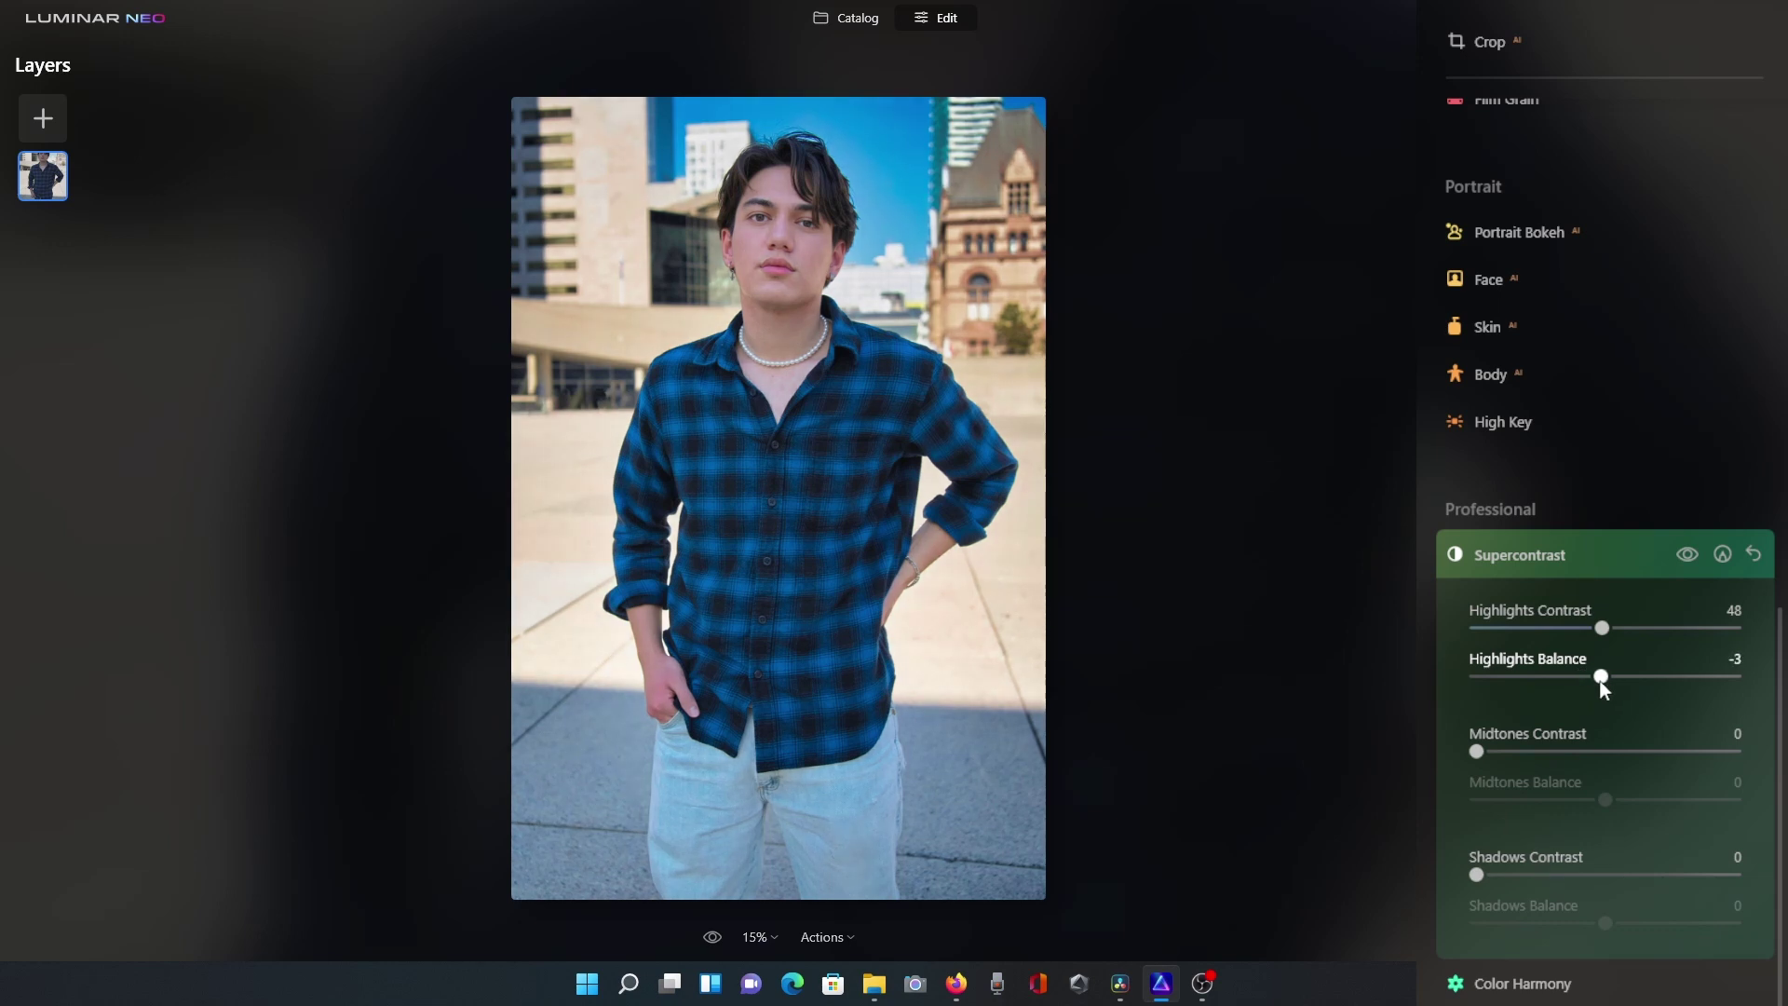
mouse_move(1602, 681)
mouse_down()
mouse_move(1552, 684)
mouse_move(1579, 684)
mouse_up()
drag(1684, 560, 1684, 561)
click(1684, 560)
click(1684, 561)
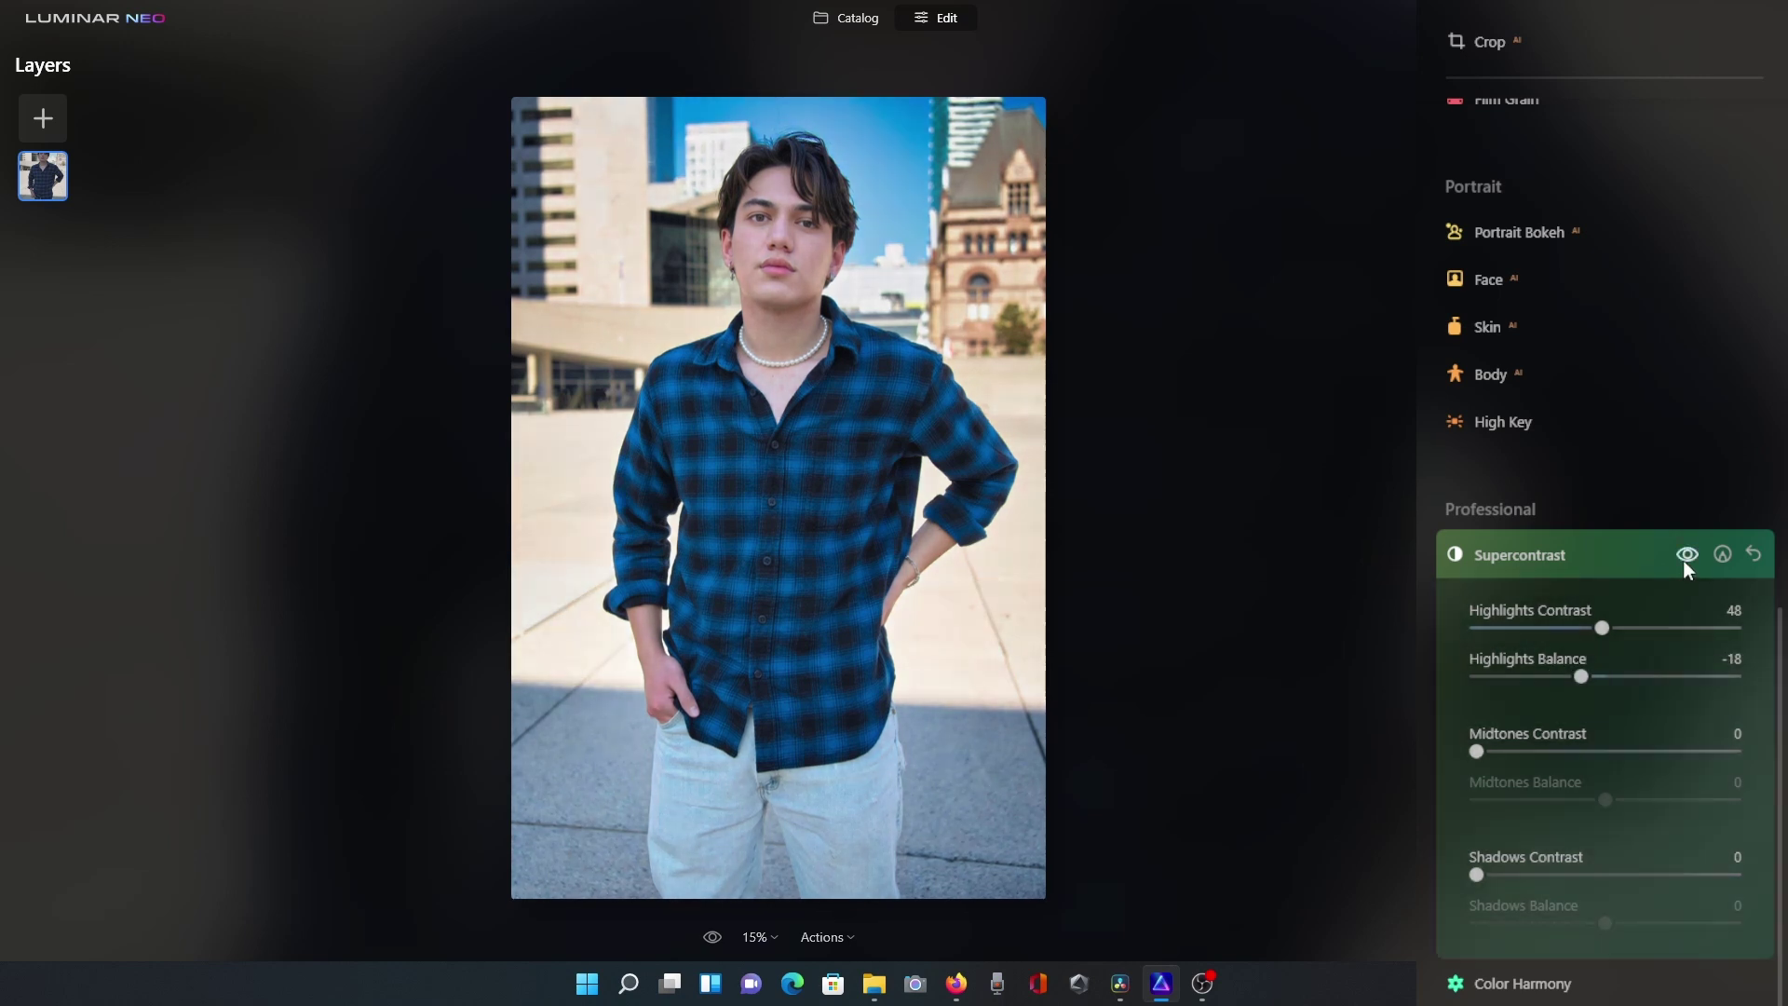
click(1684, 561)
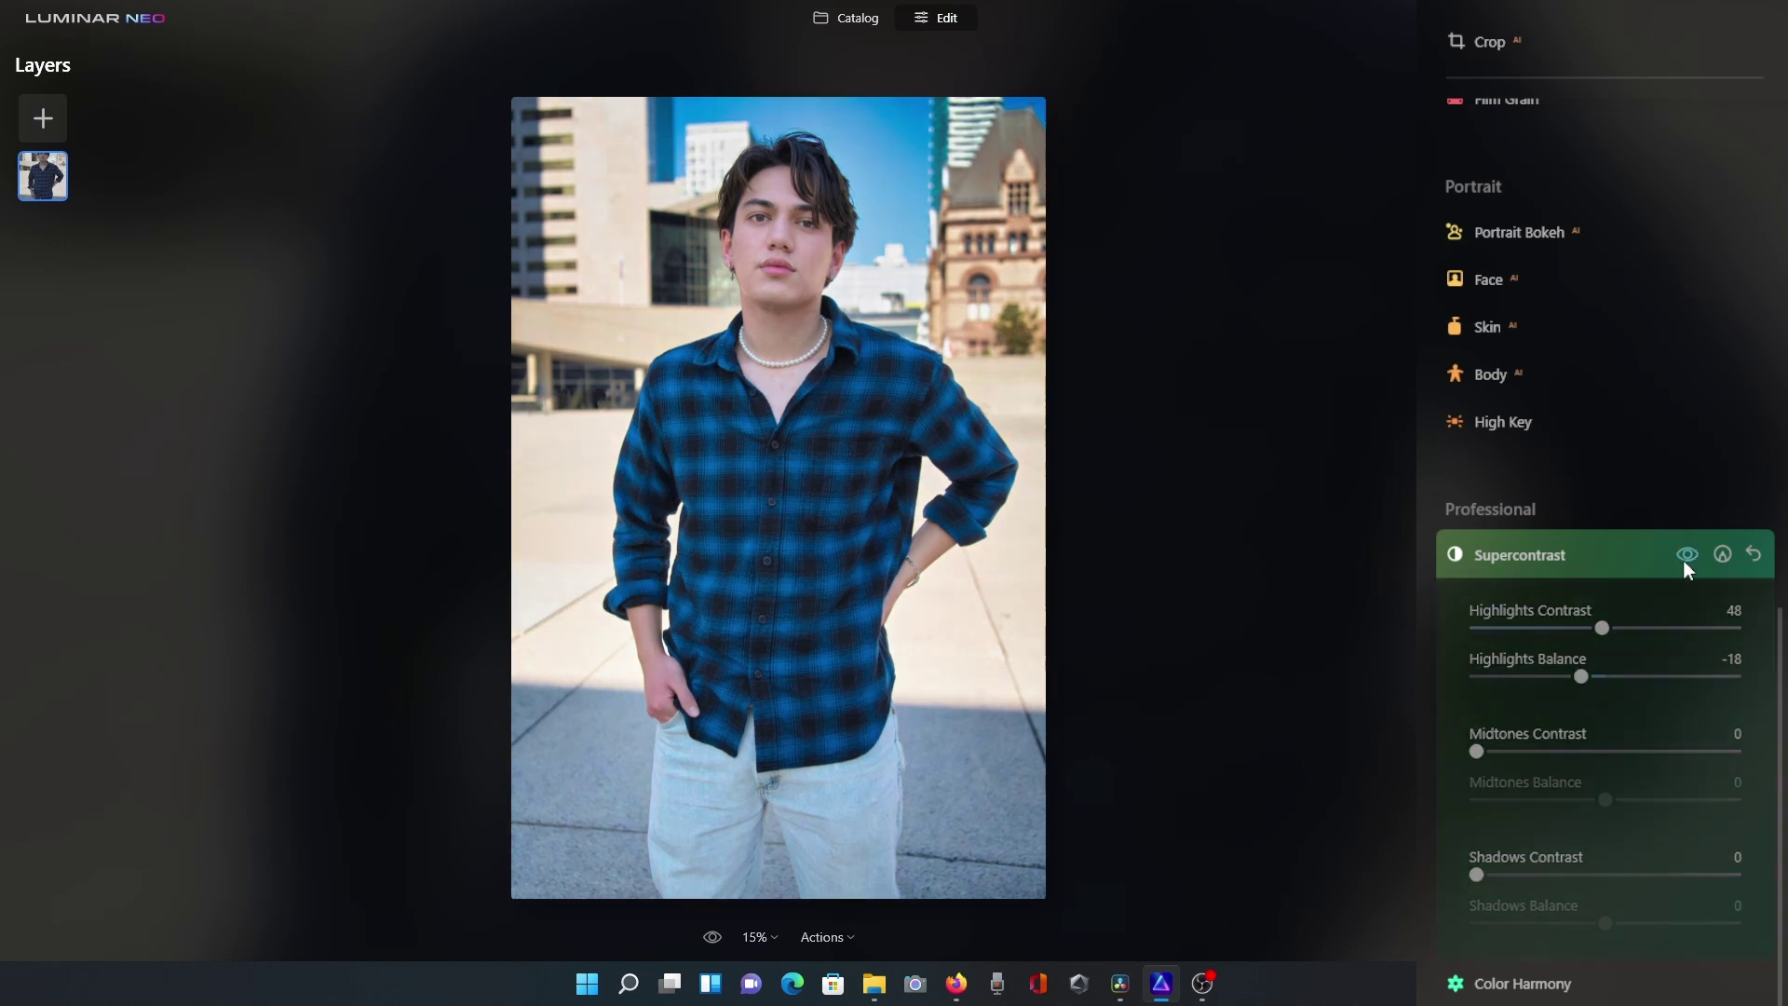
click(1684, 560)
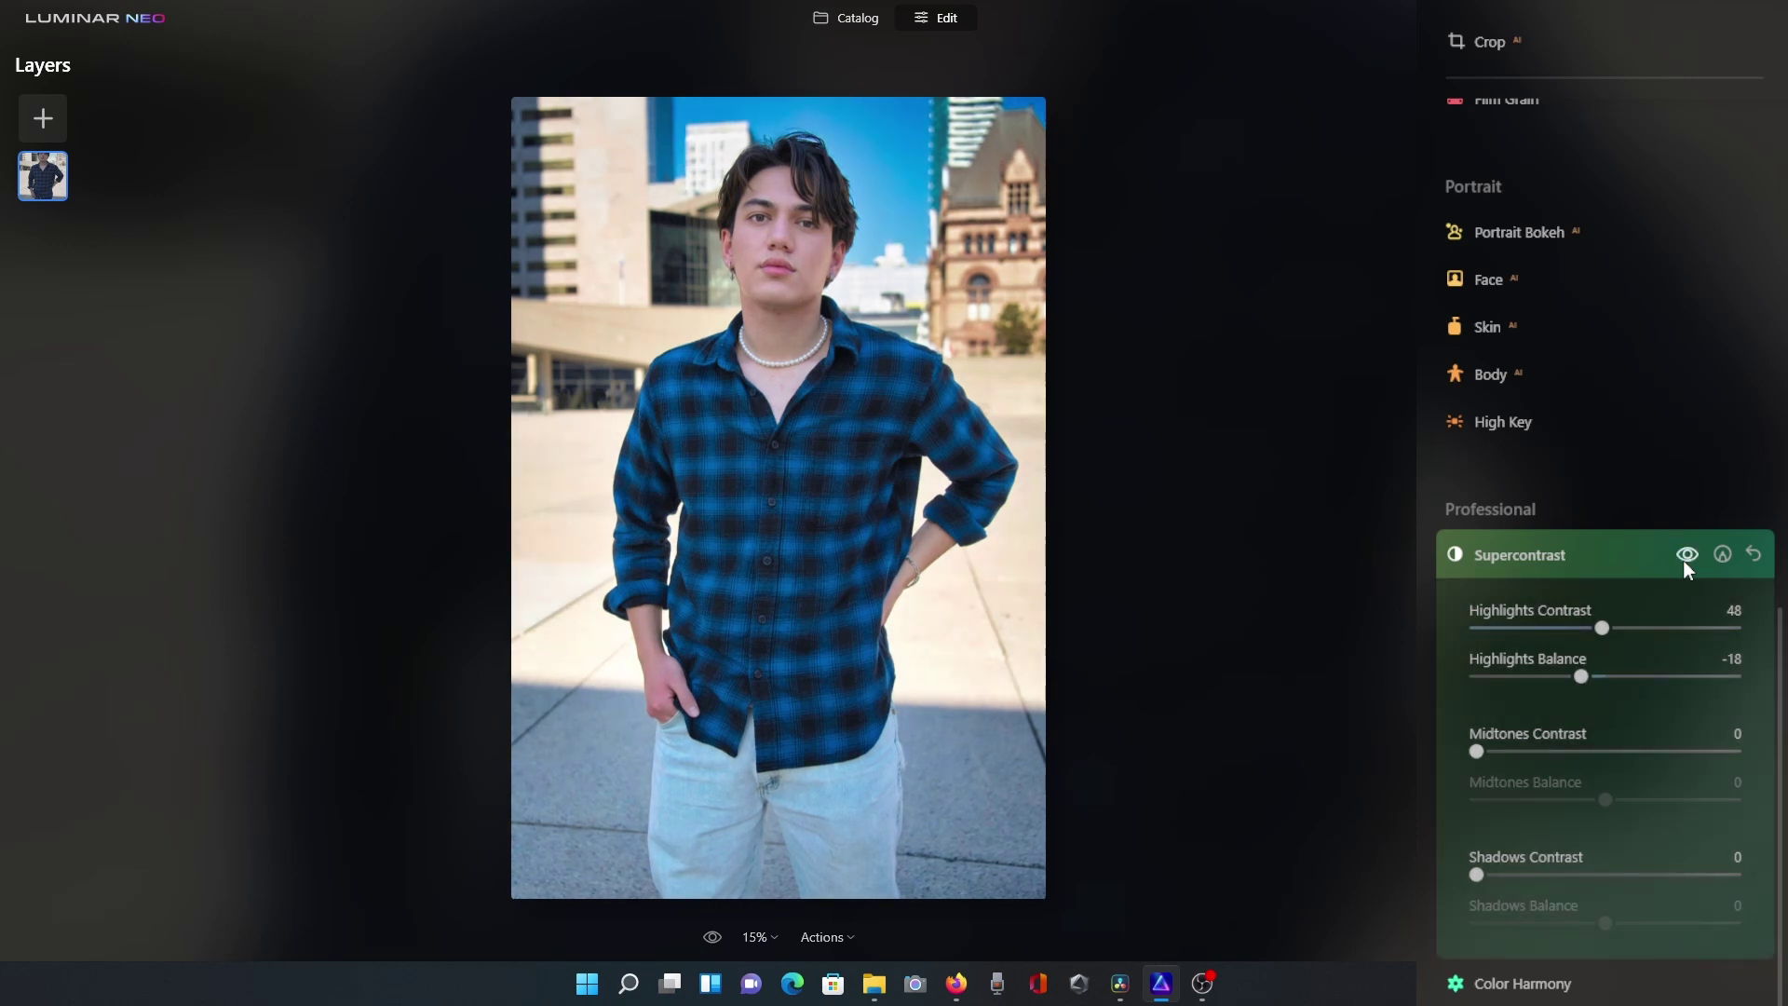
- Set Midtones Contrast to 48 and toggle Supercontrast to compare the change
click(1602, 754)
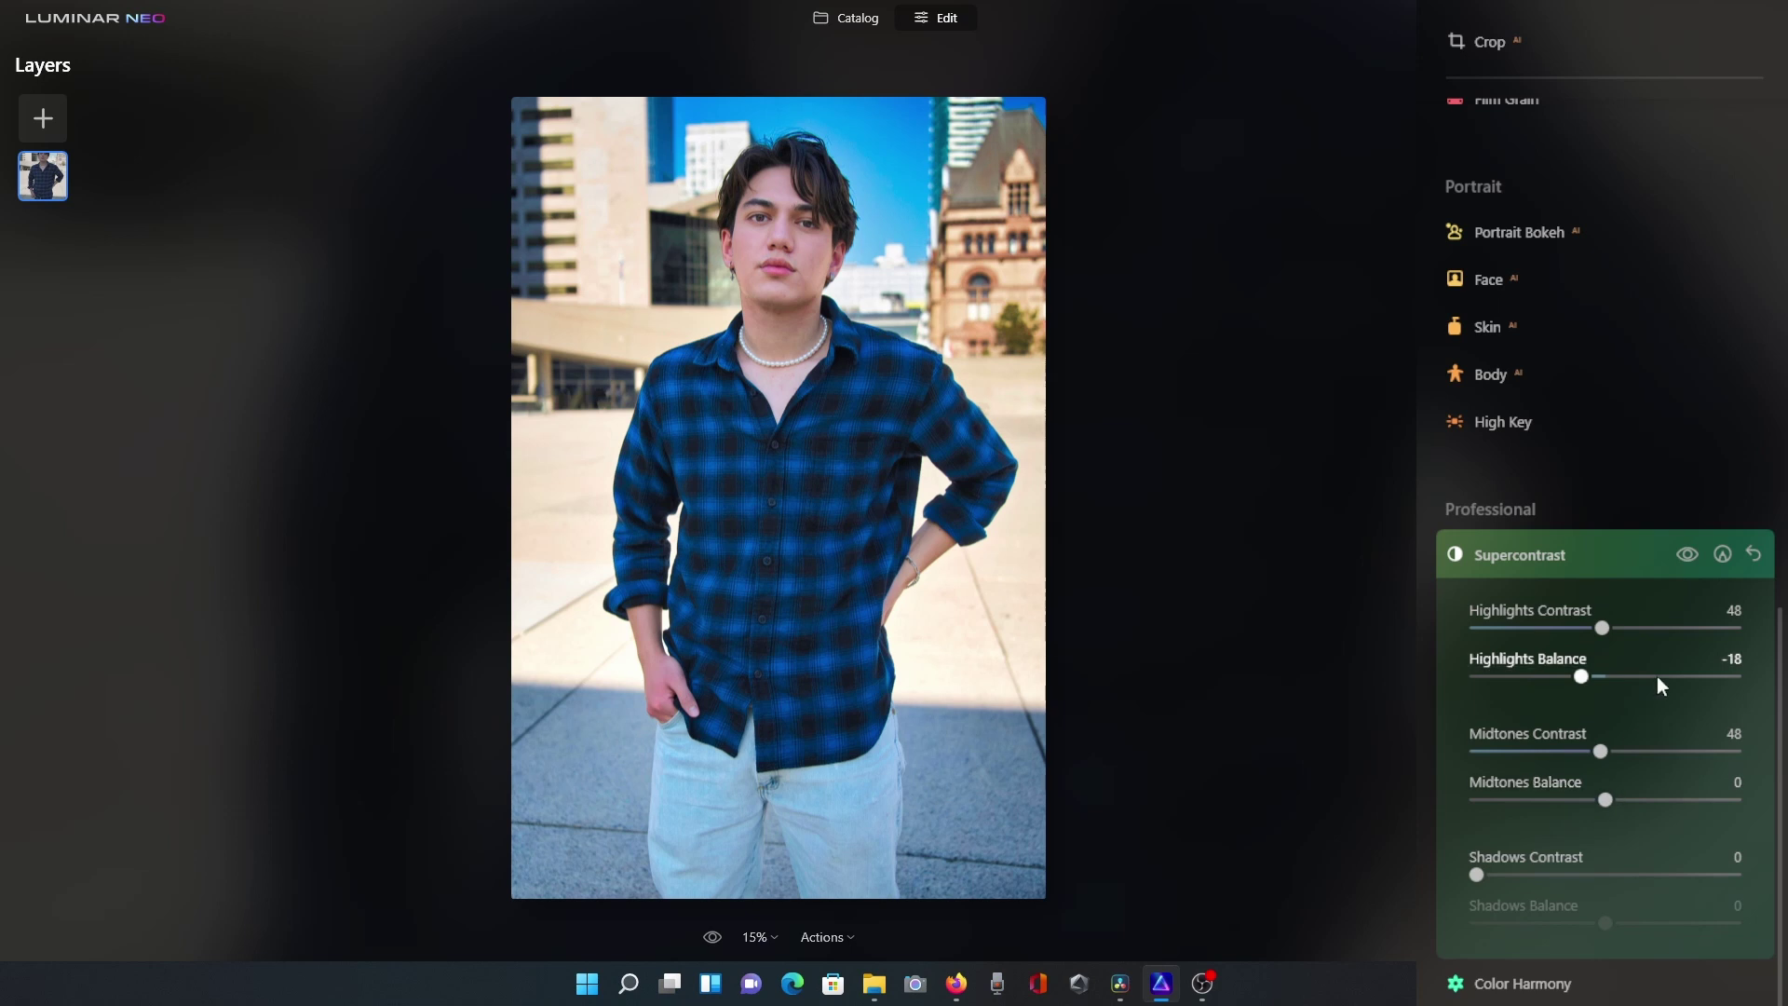
click(1689, 556)
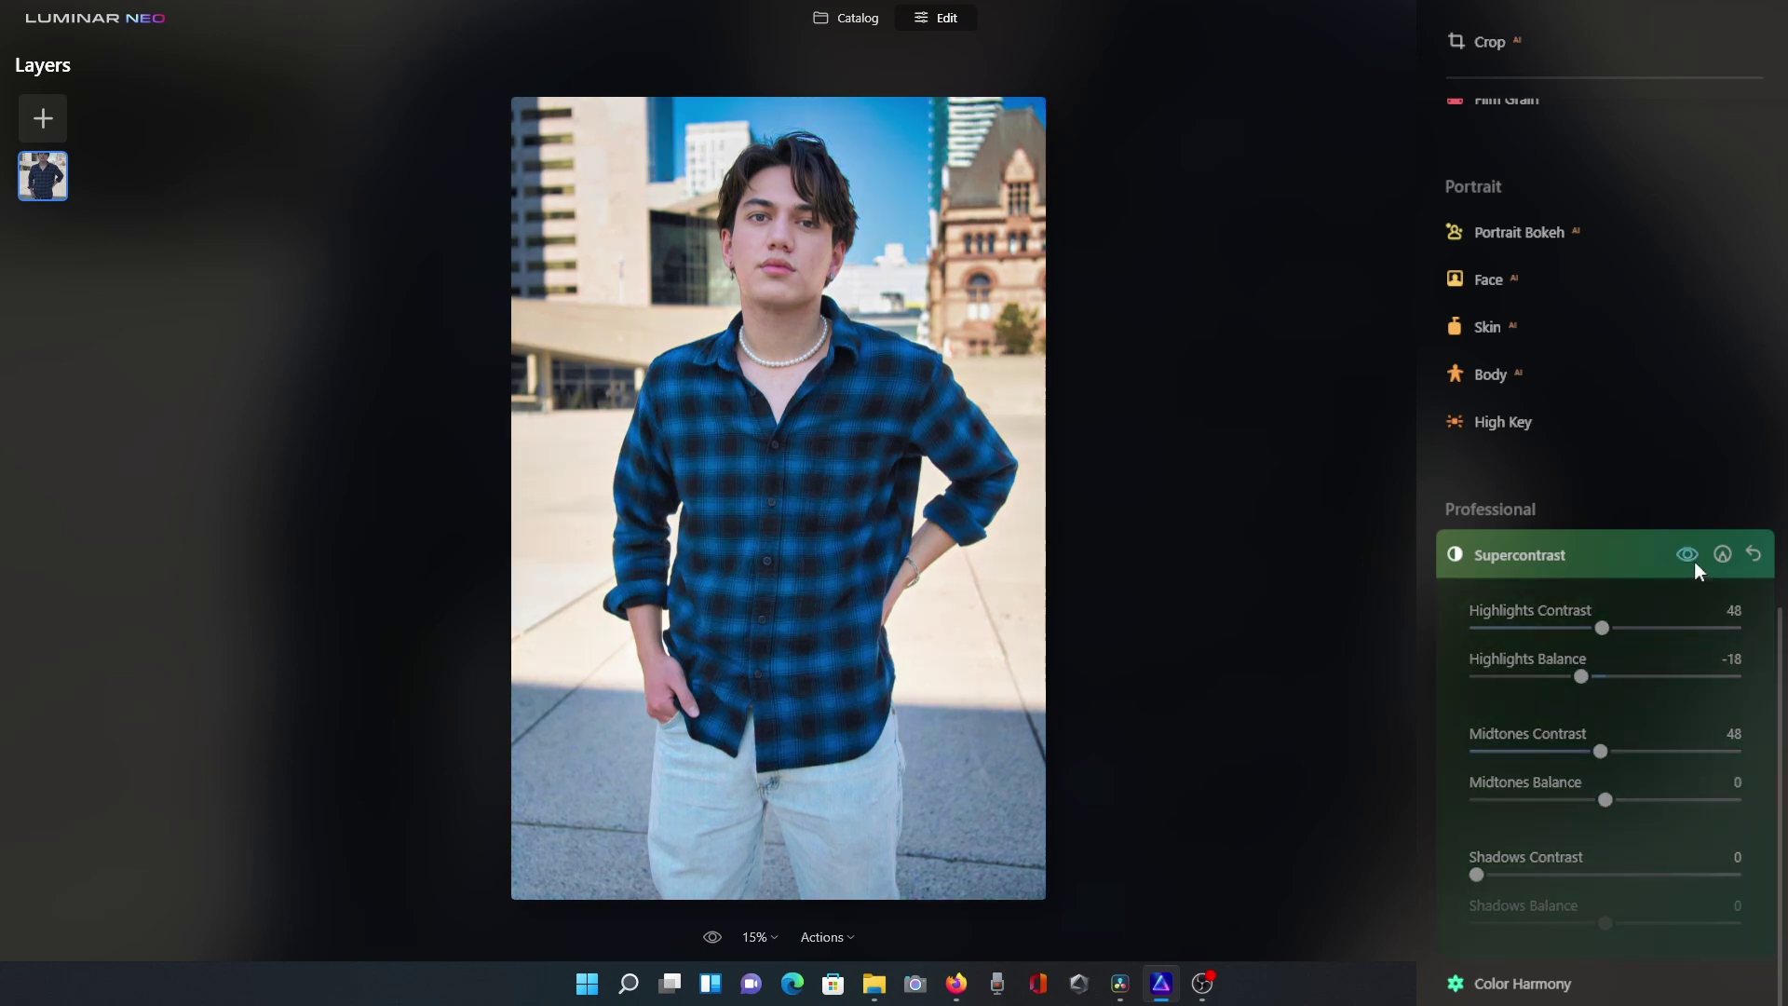
click(1690, 556)
click(1690, 556)
click(1695, 561)
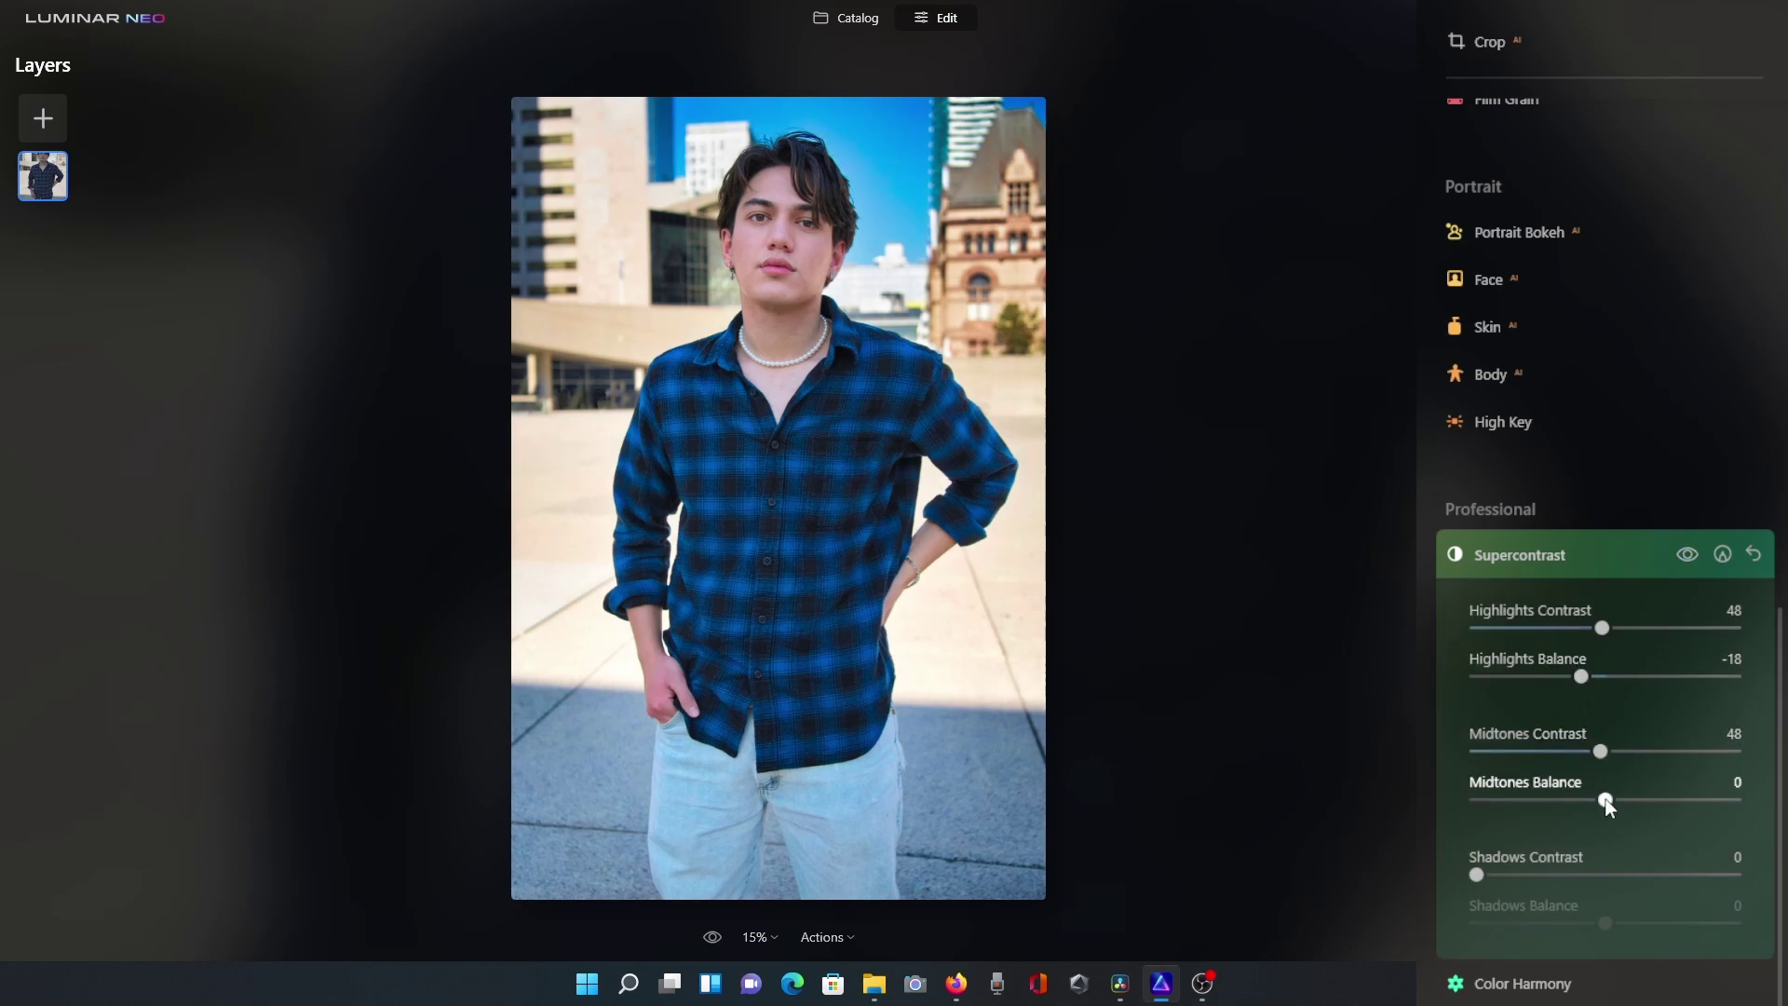
- Fine-tune Midtones Balance to 7 and compare with Supercontrast off and on
mouse_move(1607, 801)
mouse_down()
mouse_move(1495, 799)
mouse_move(1622, 807)
mouse_up()
drag(1622, 807, 1614, 818)
click(1693, 559)
click(1693, 559)
click(1693, 559)
click(1694, 559)
- Set Shadows Contrast to 49 and settle Shadows Balance at 50
drag(1478, 875, 1589, 875)
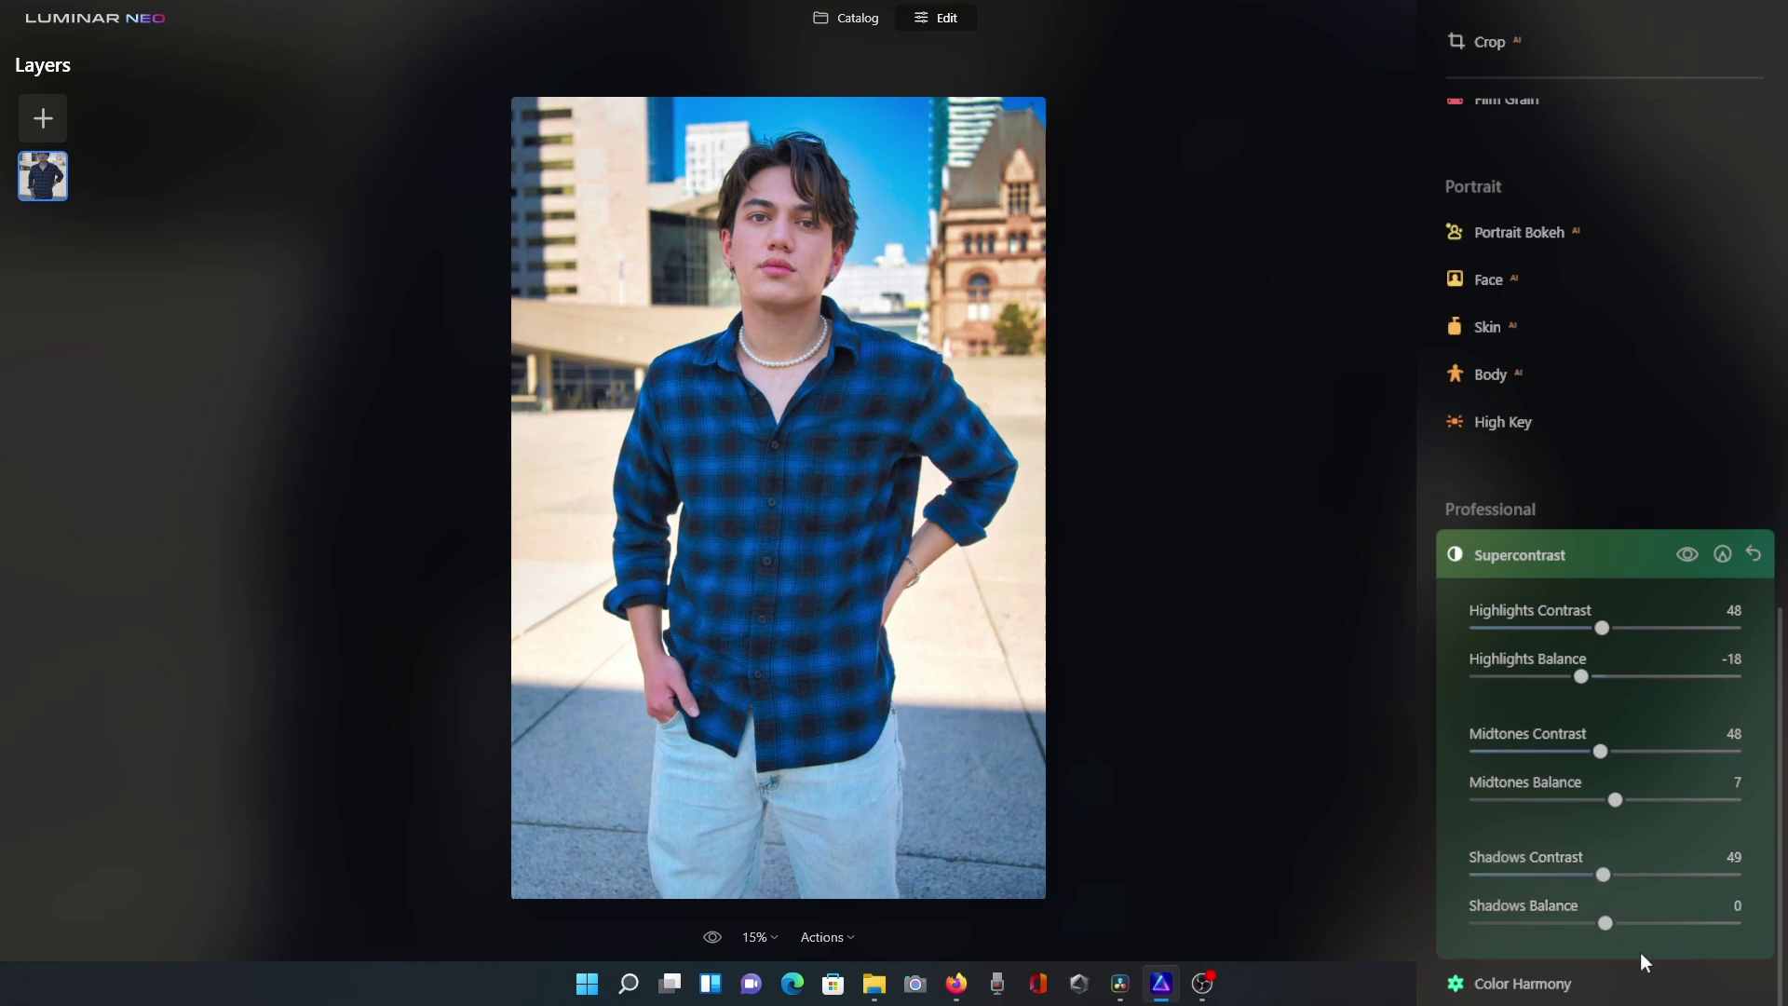
drag(1608, 922, 1699, 924)
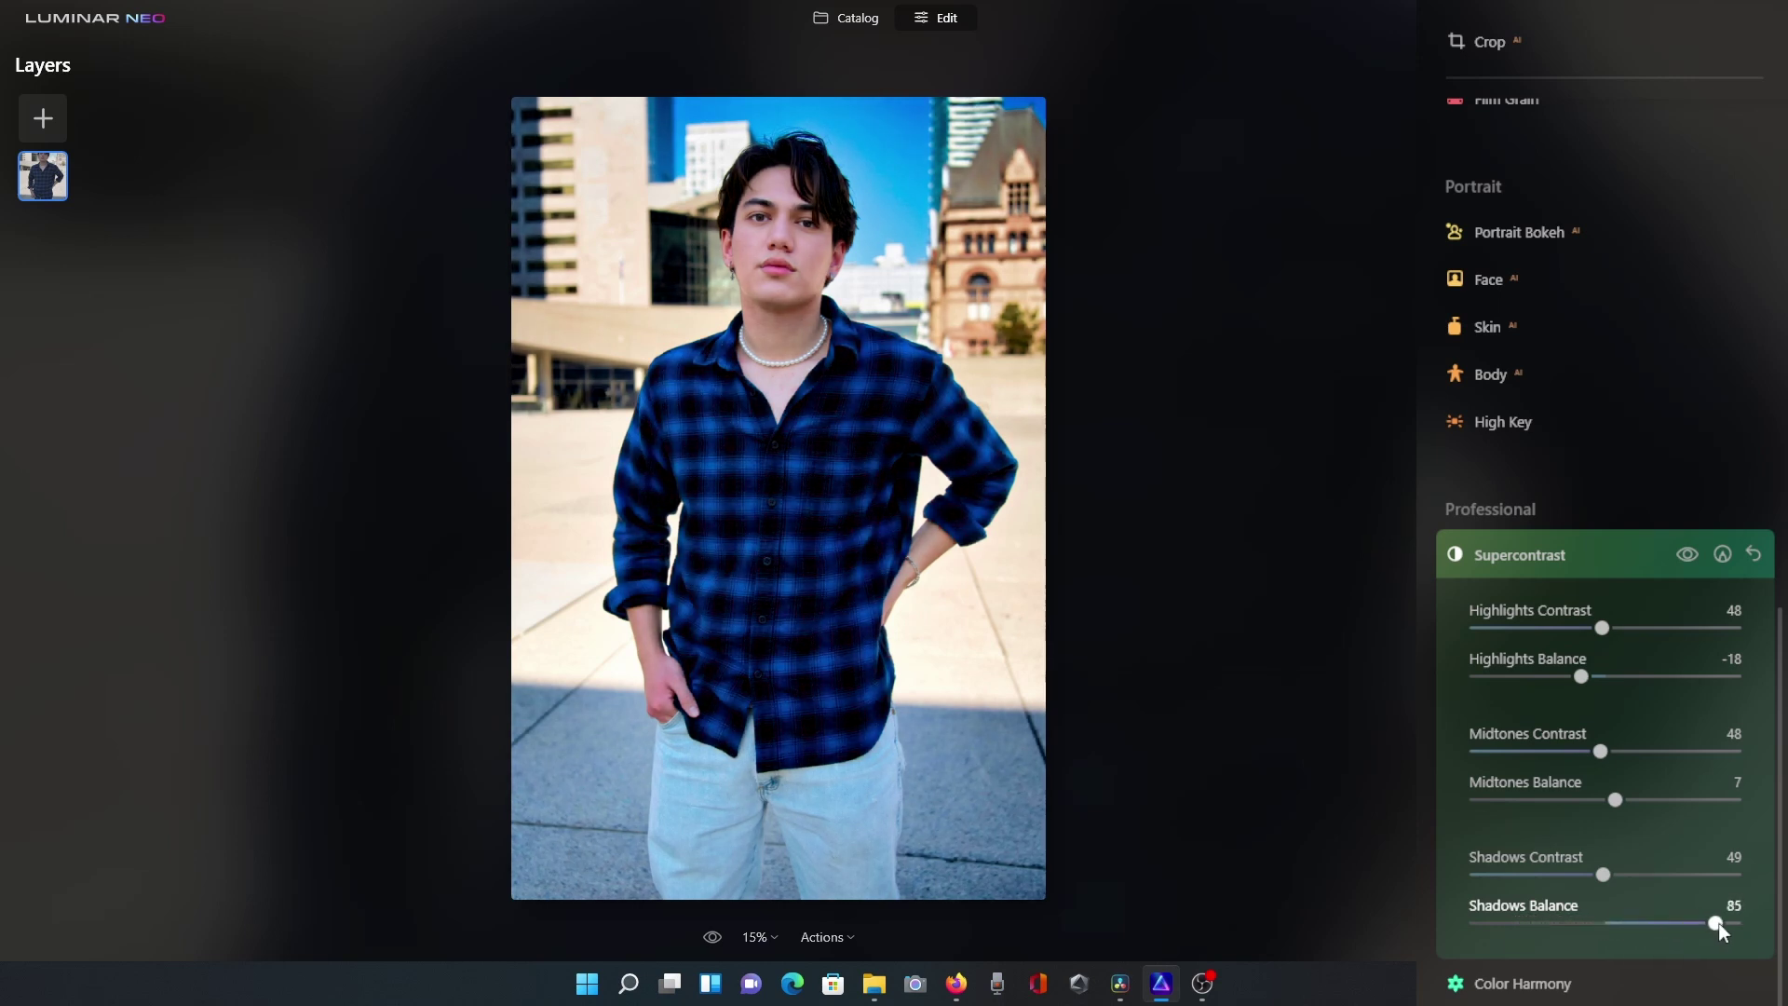
drag(1697, 924, 1620, 920)
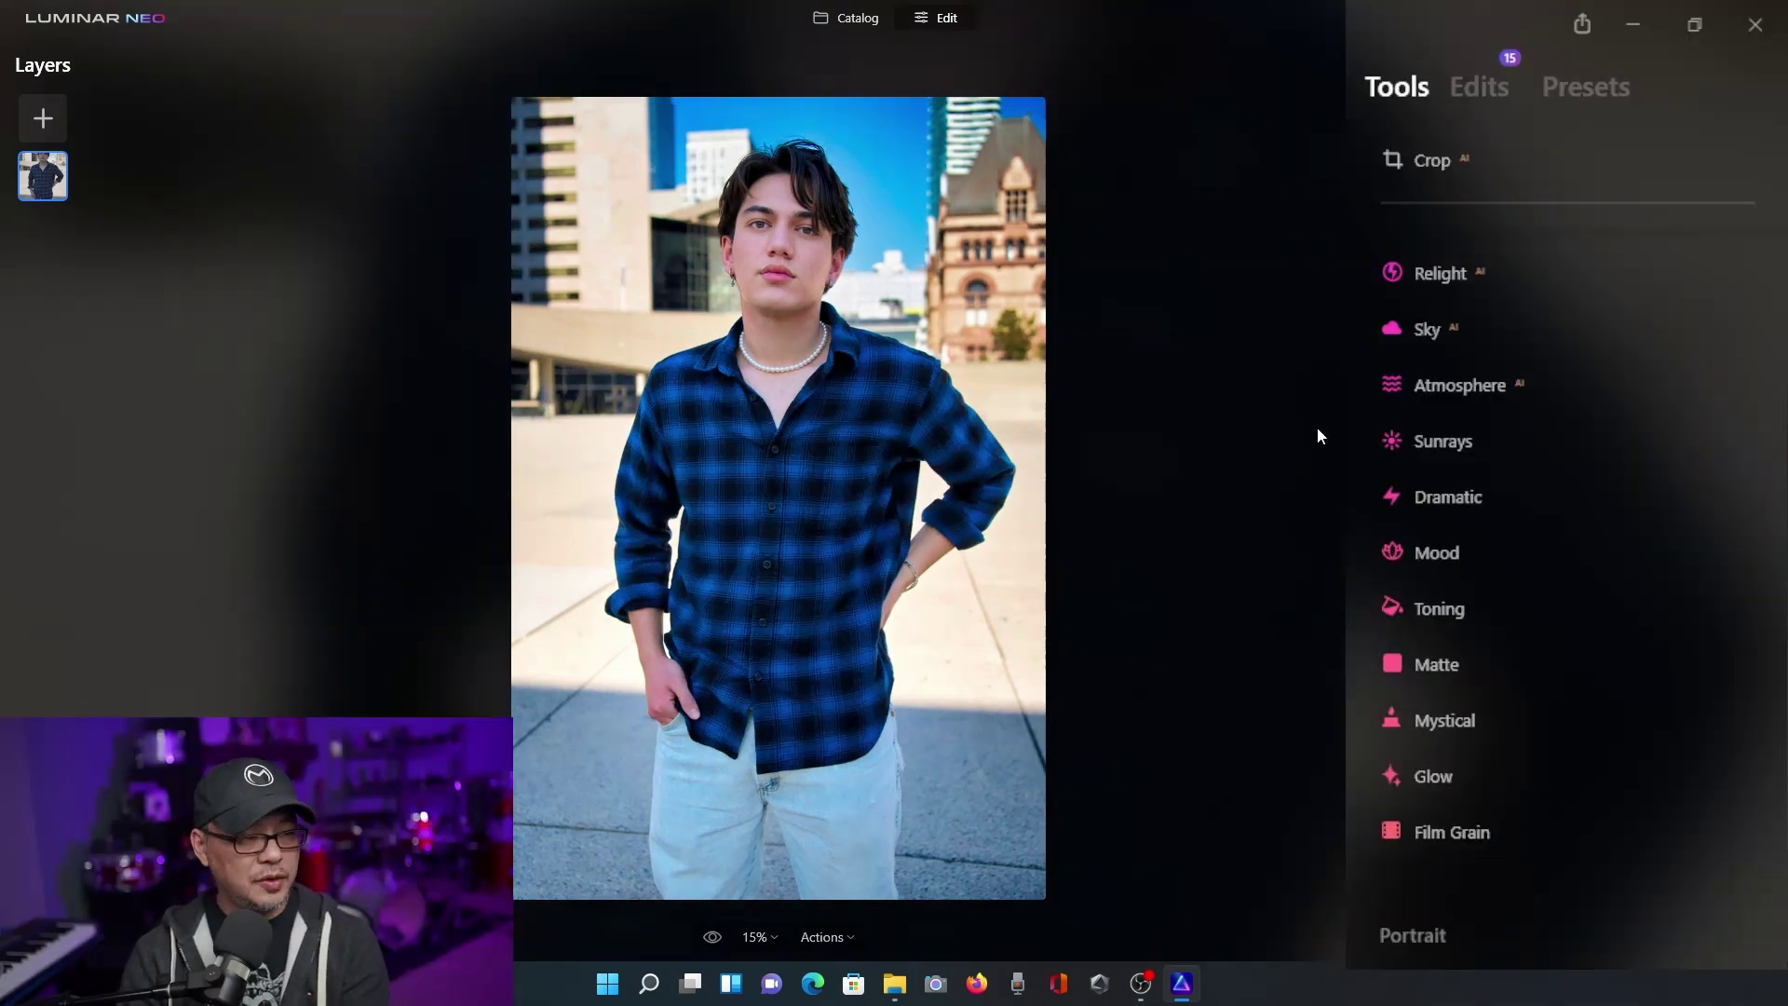
key(backslash)
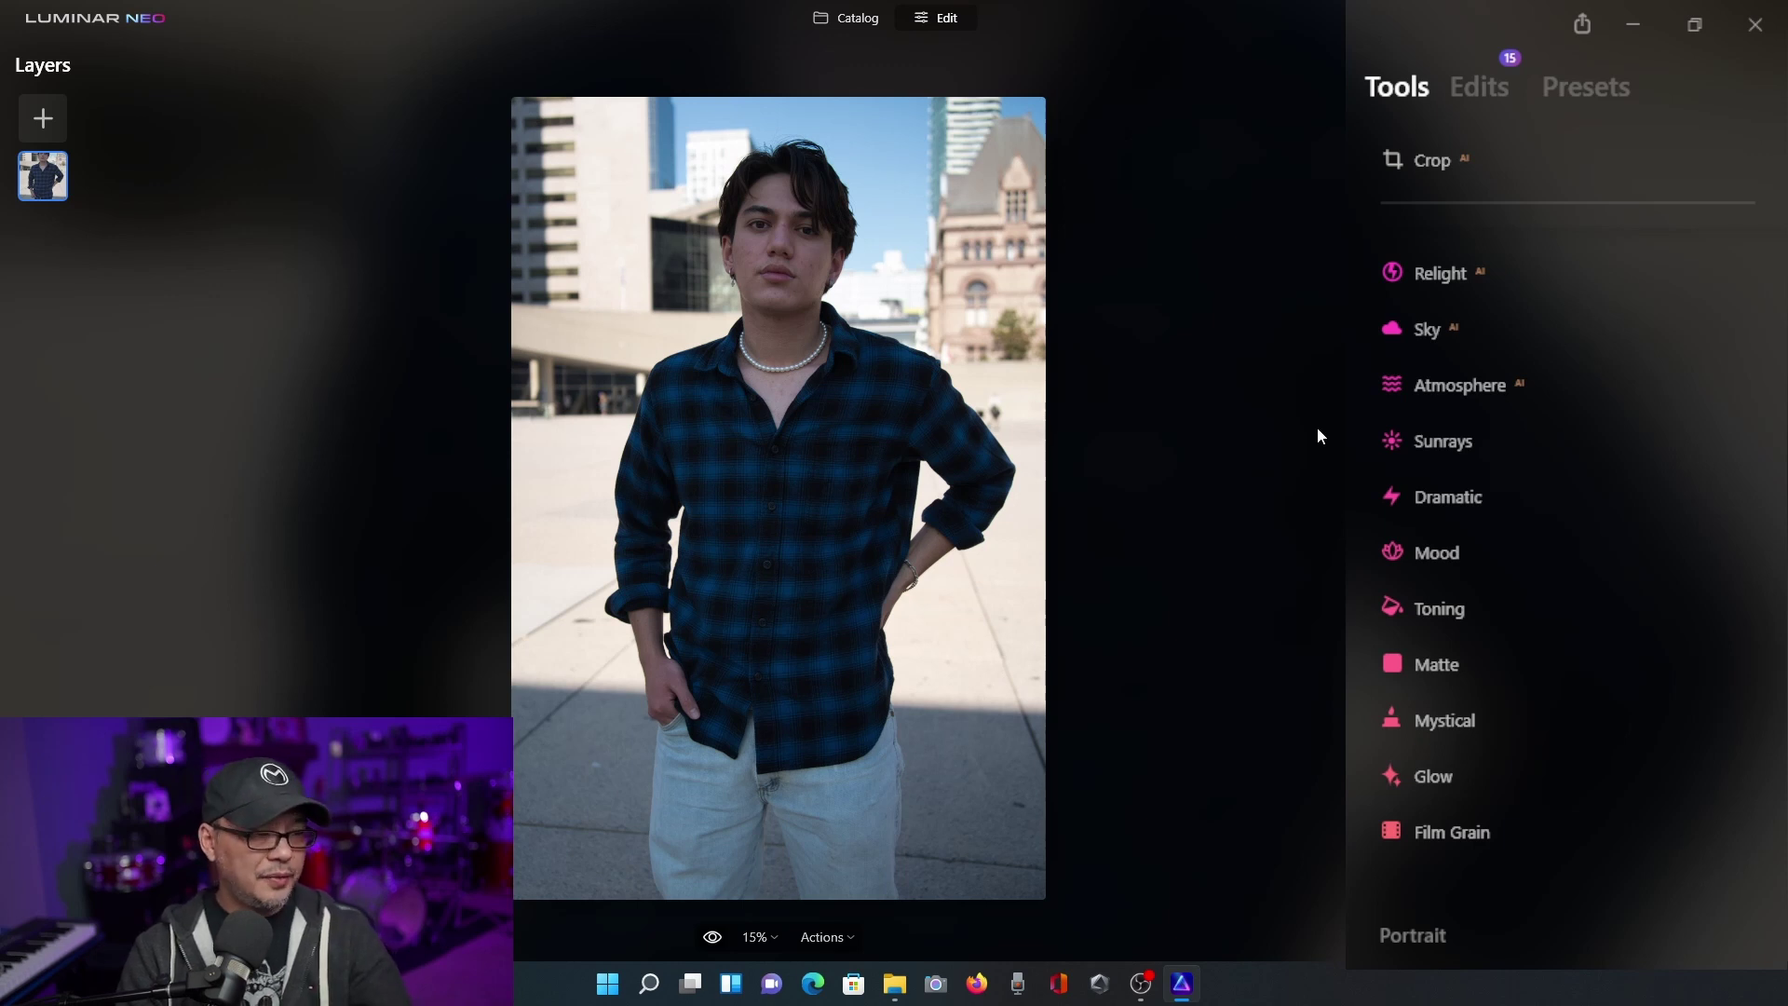
key(backslash)
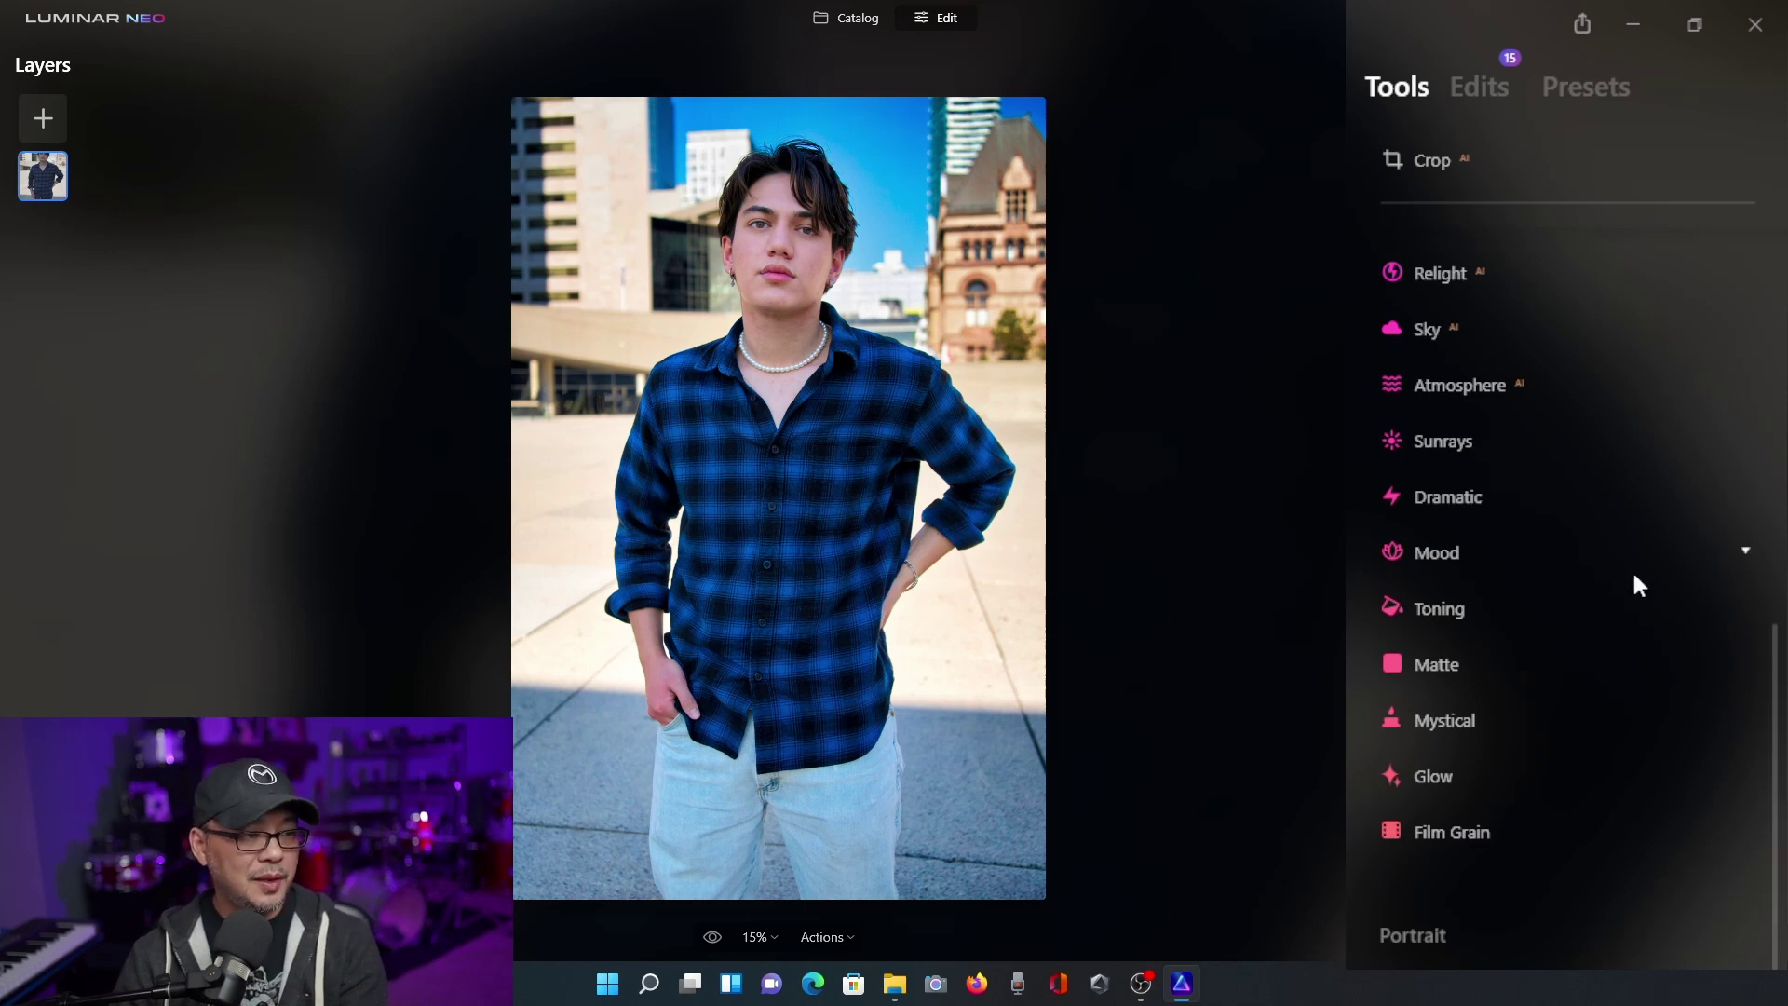
scroll(1640, 584, up, 5)
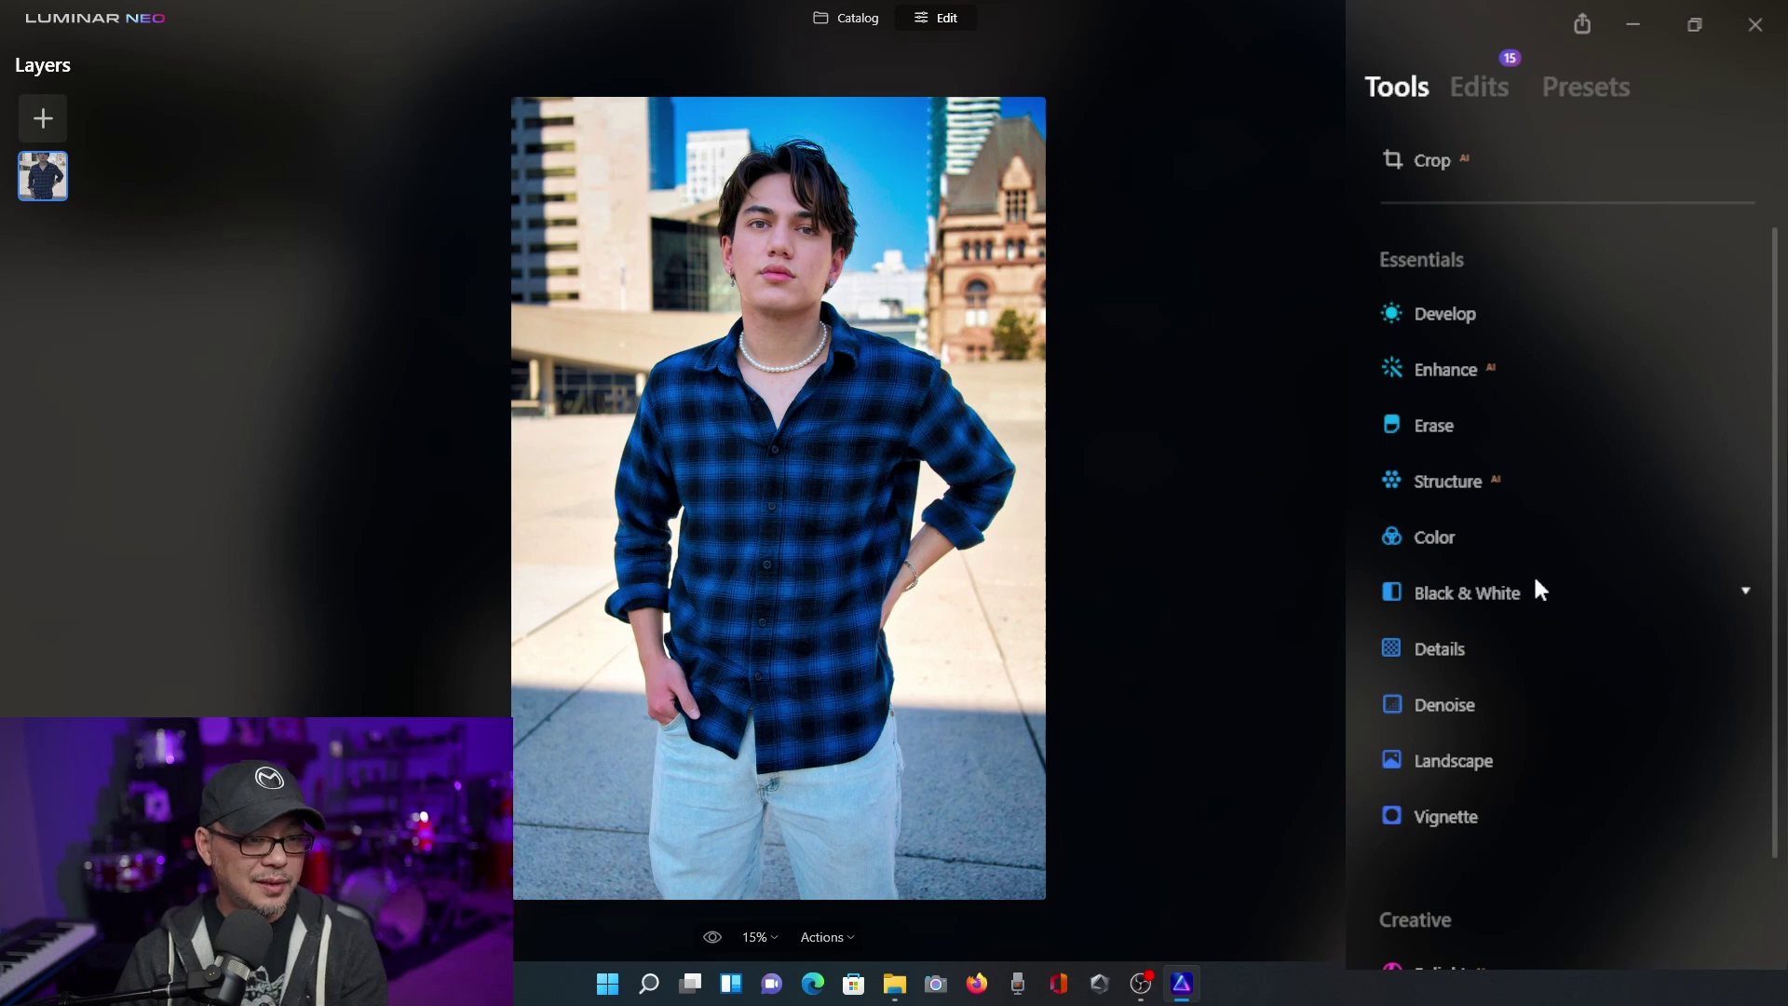
- Lower Color saturation slightly and set a Custom white balance with Tint 11 in Develop
click(1479, 528)
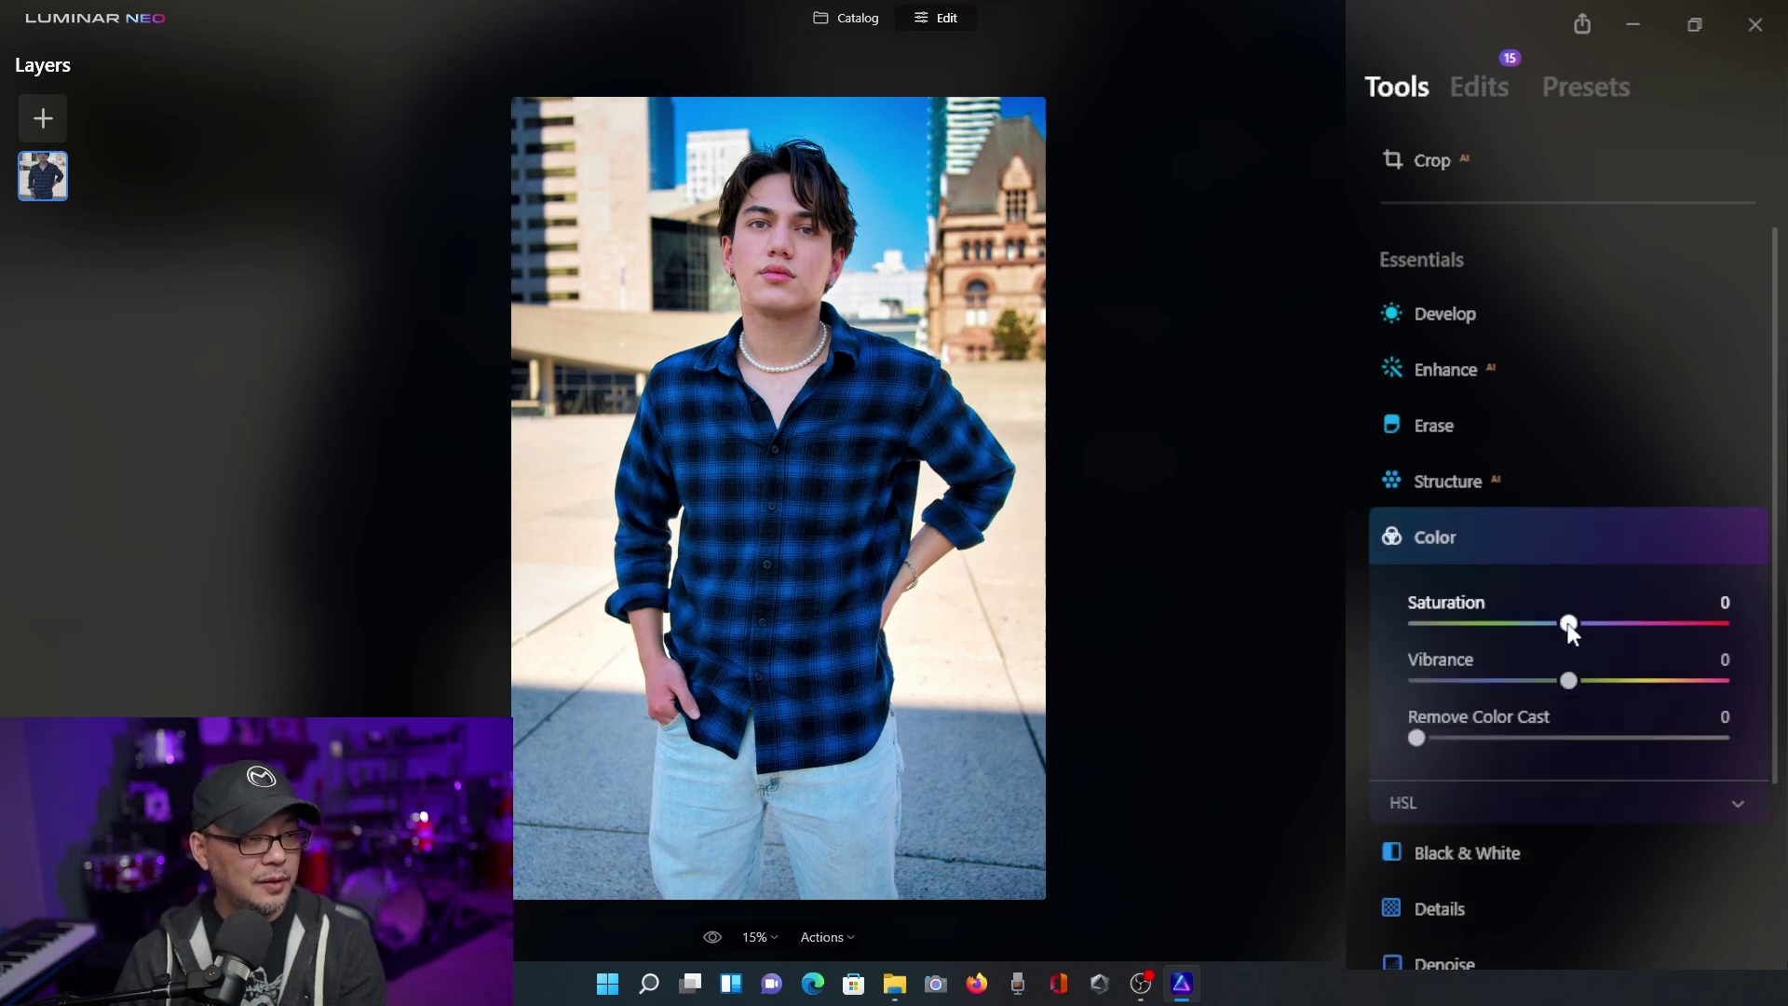
mouse_move(1572, 632)
mouse_down()
mouse_move(1545, 634)
mouse_move(1565, 627)
mouse_up()
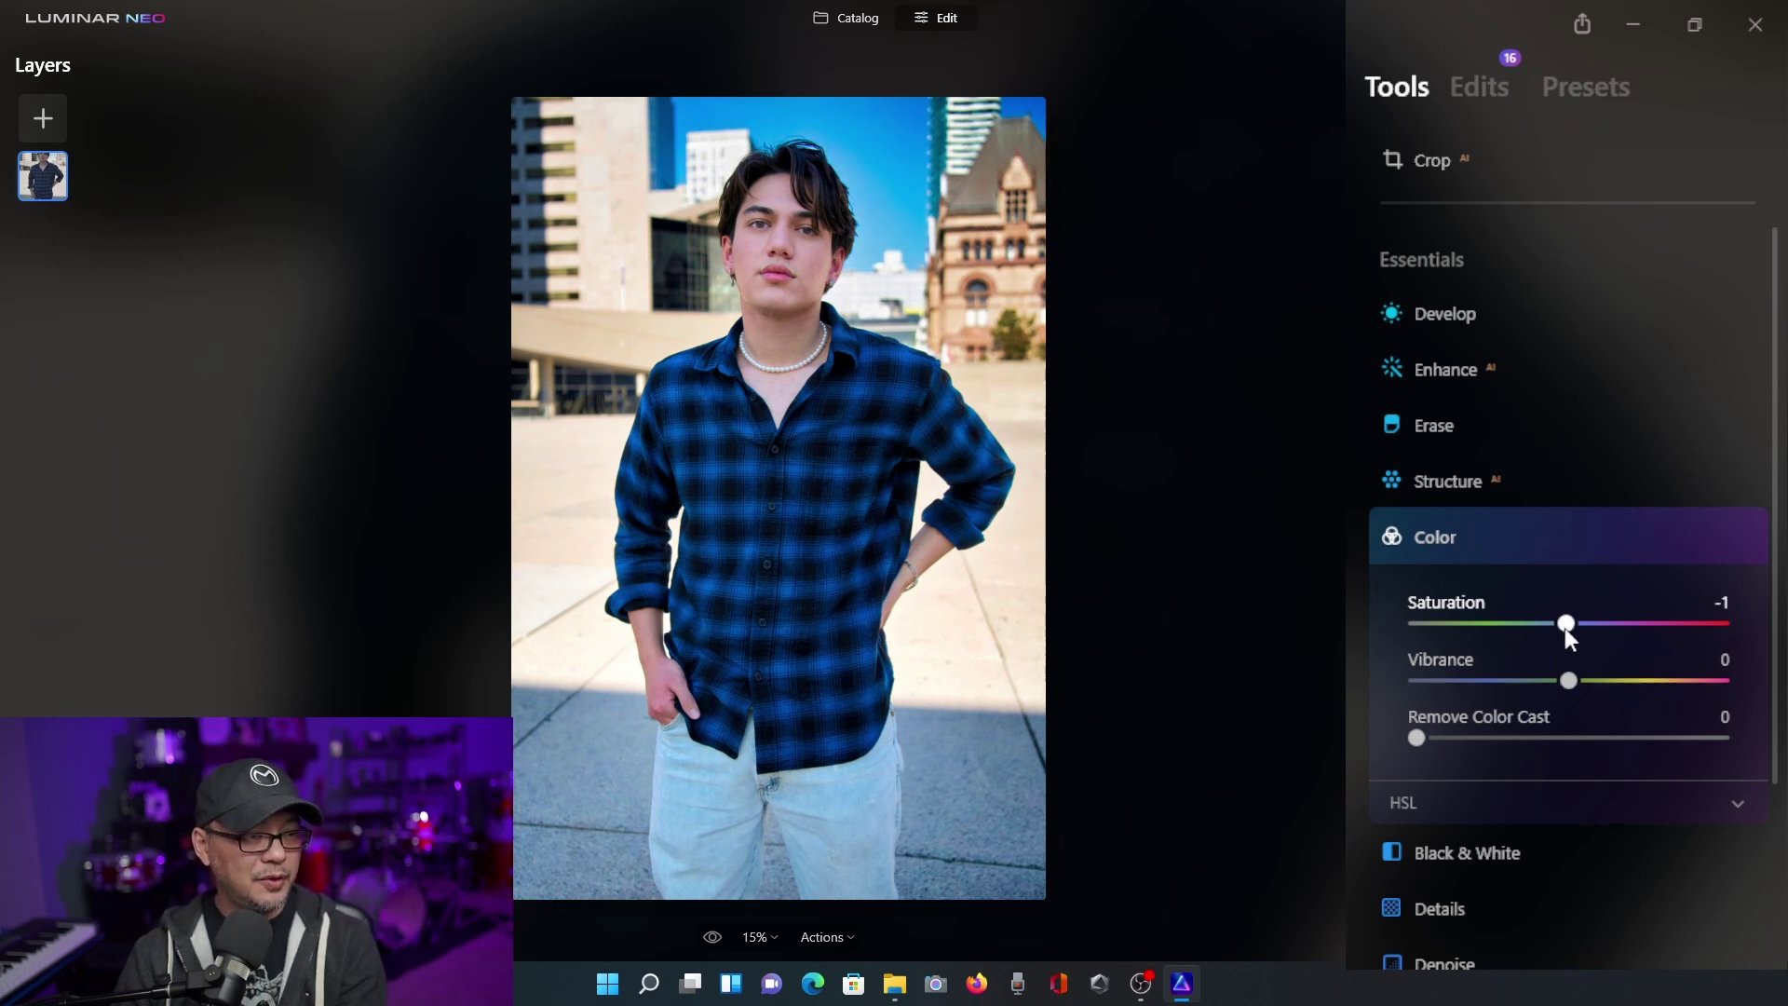
click(1568, 538)
drag(1572, 861, 1591, 920)
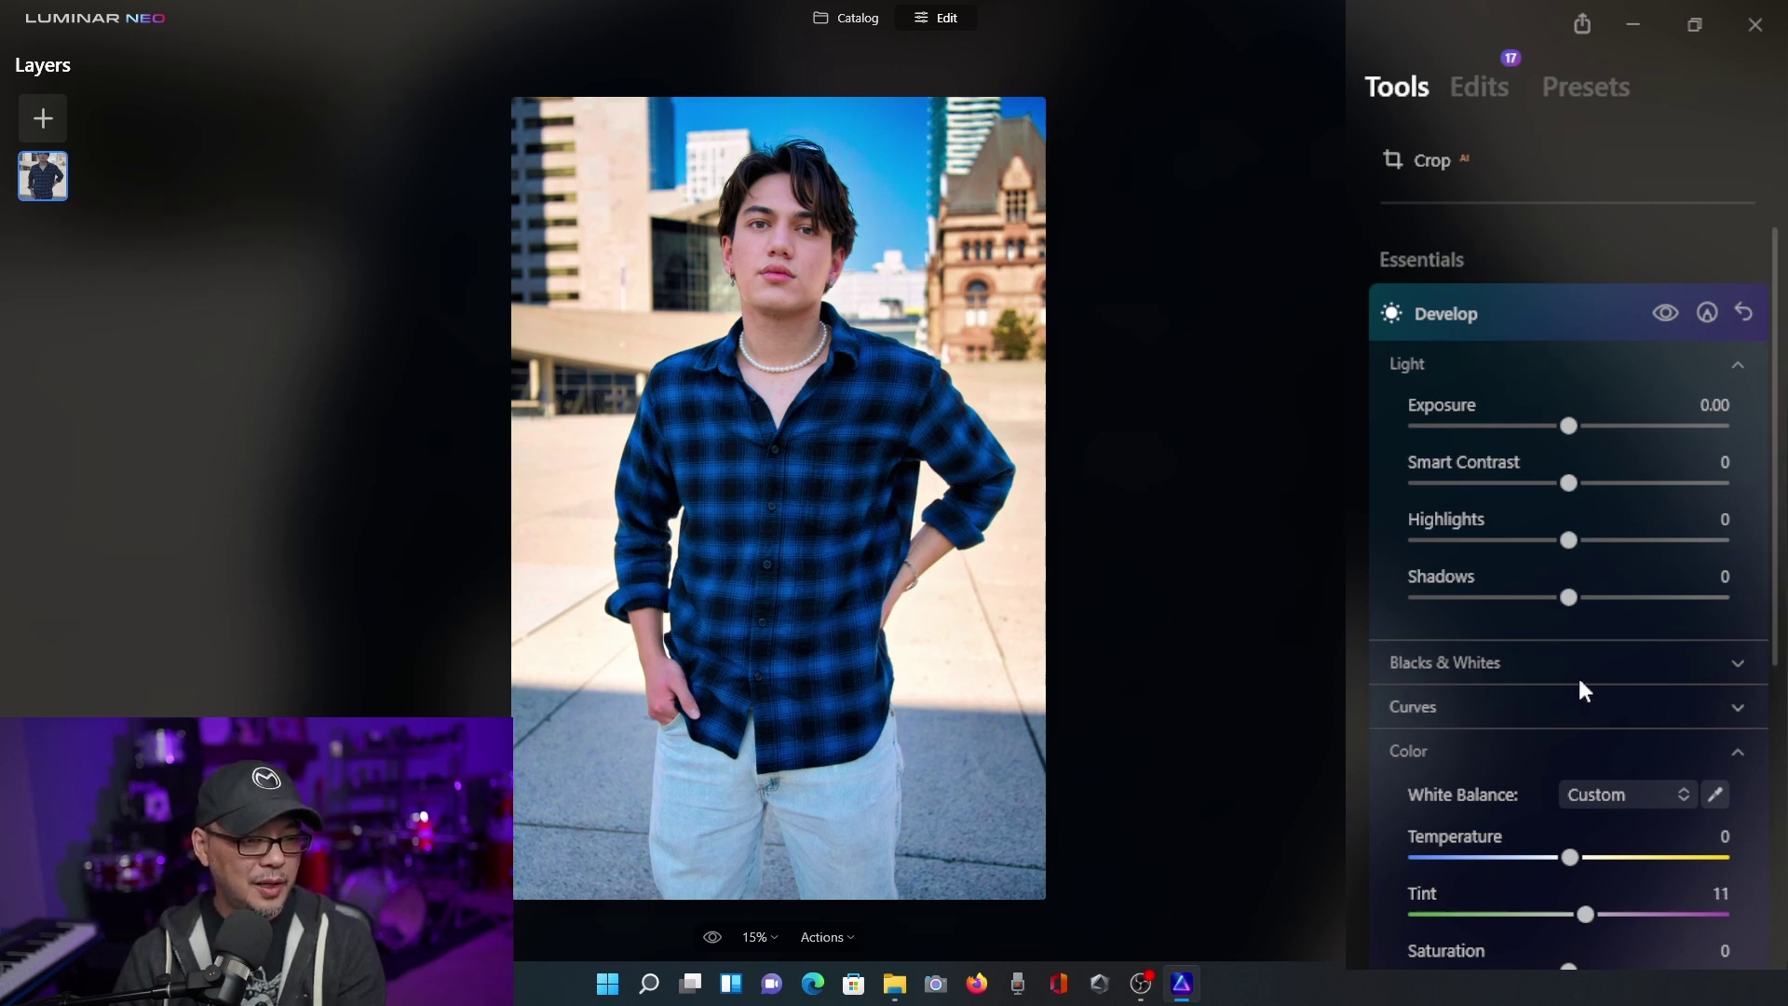
click(1521, 312)
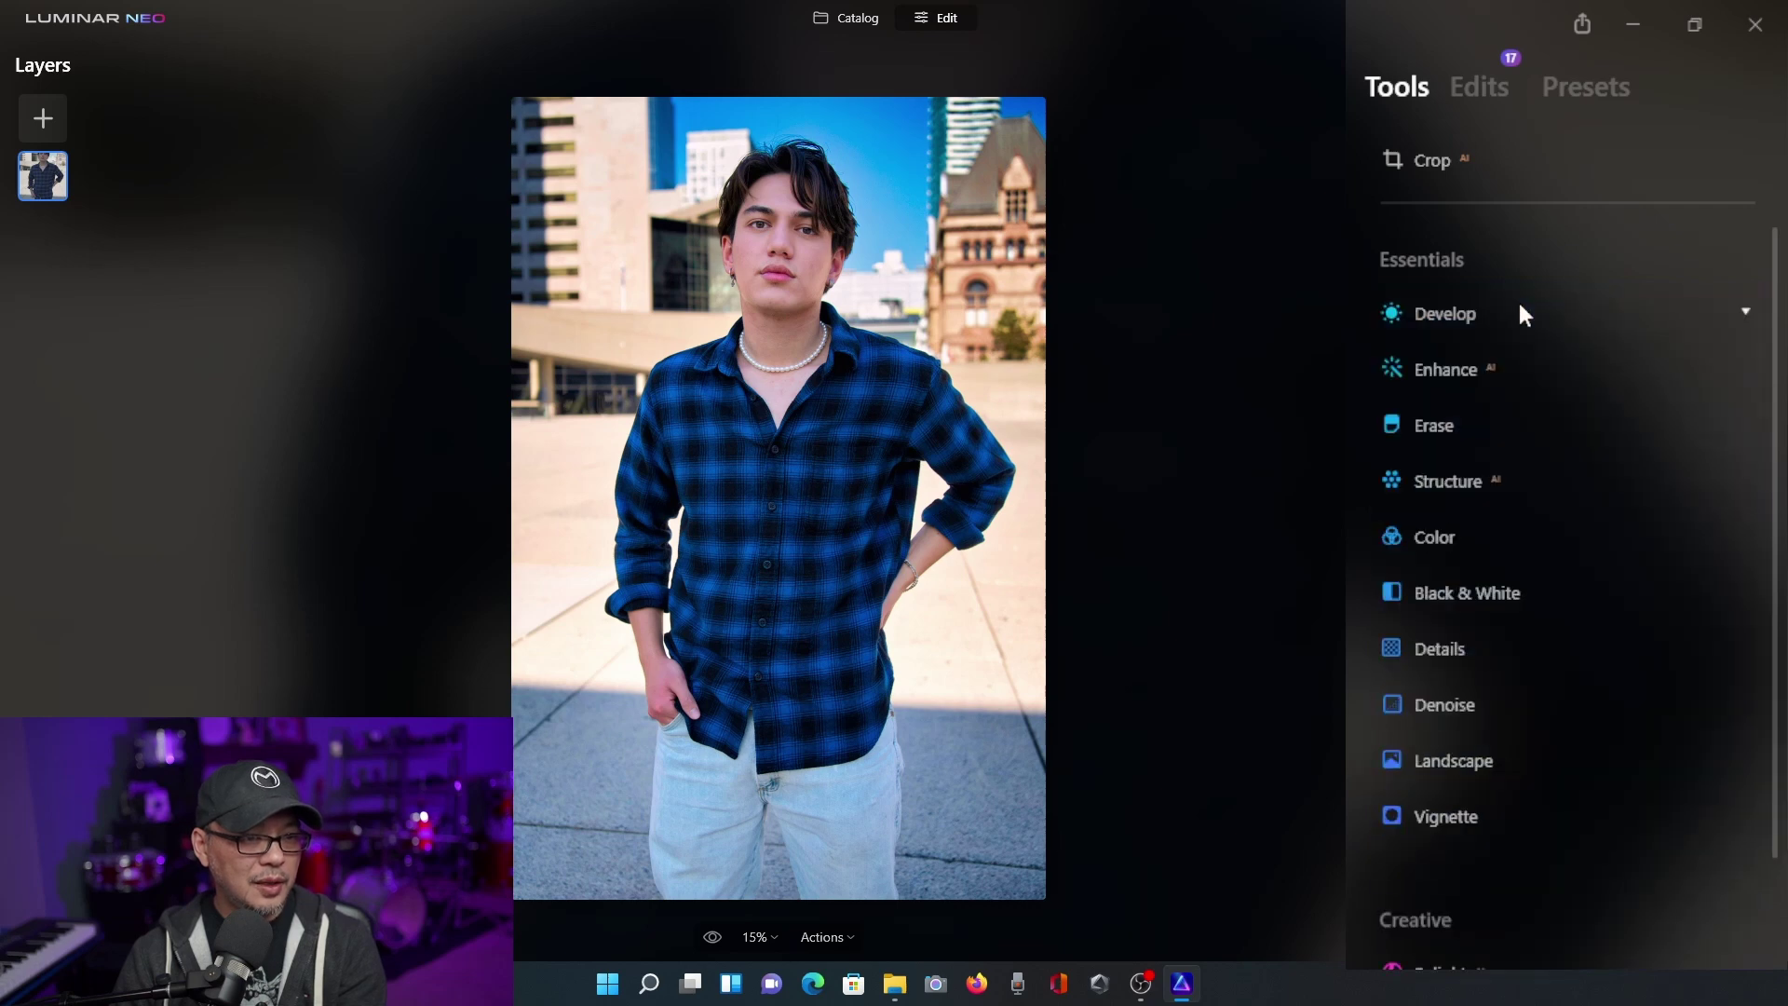
- Expand the HSL controls in Color, then collapse the Color adjustments
click(1527, 536)
click(1498, 807)
scroll(1494, 807, down, 2)
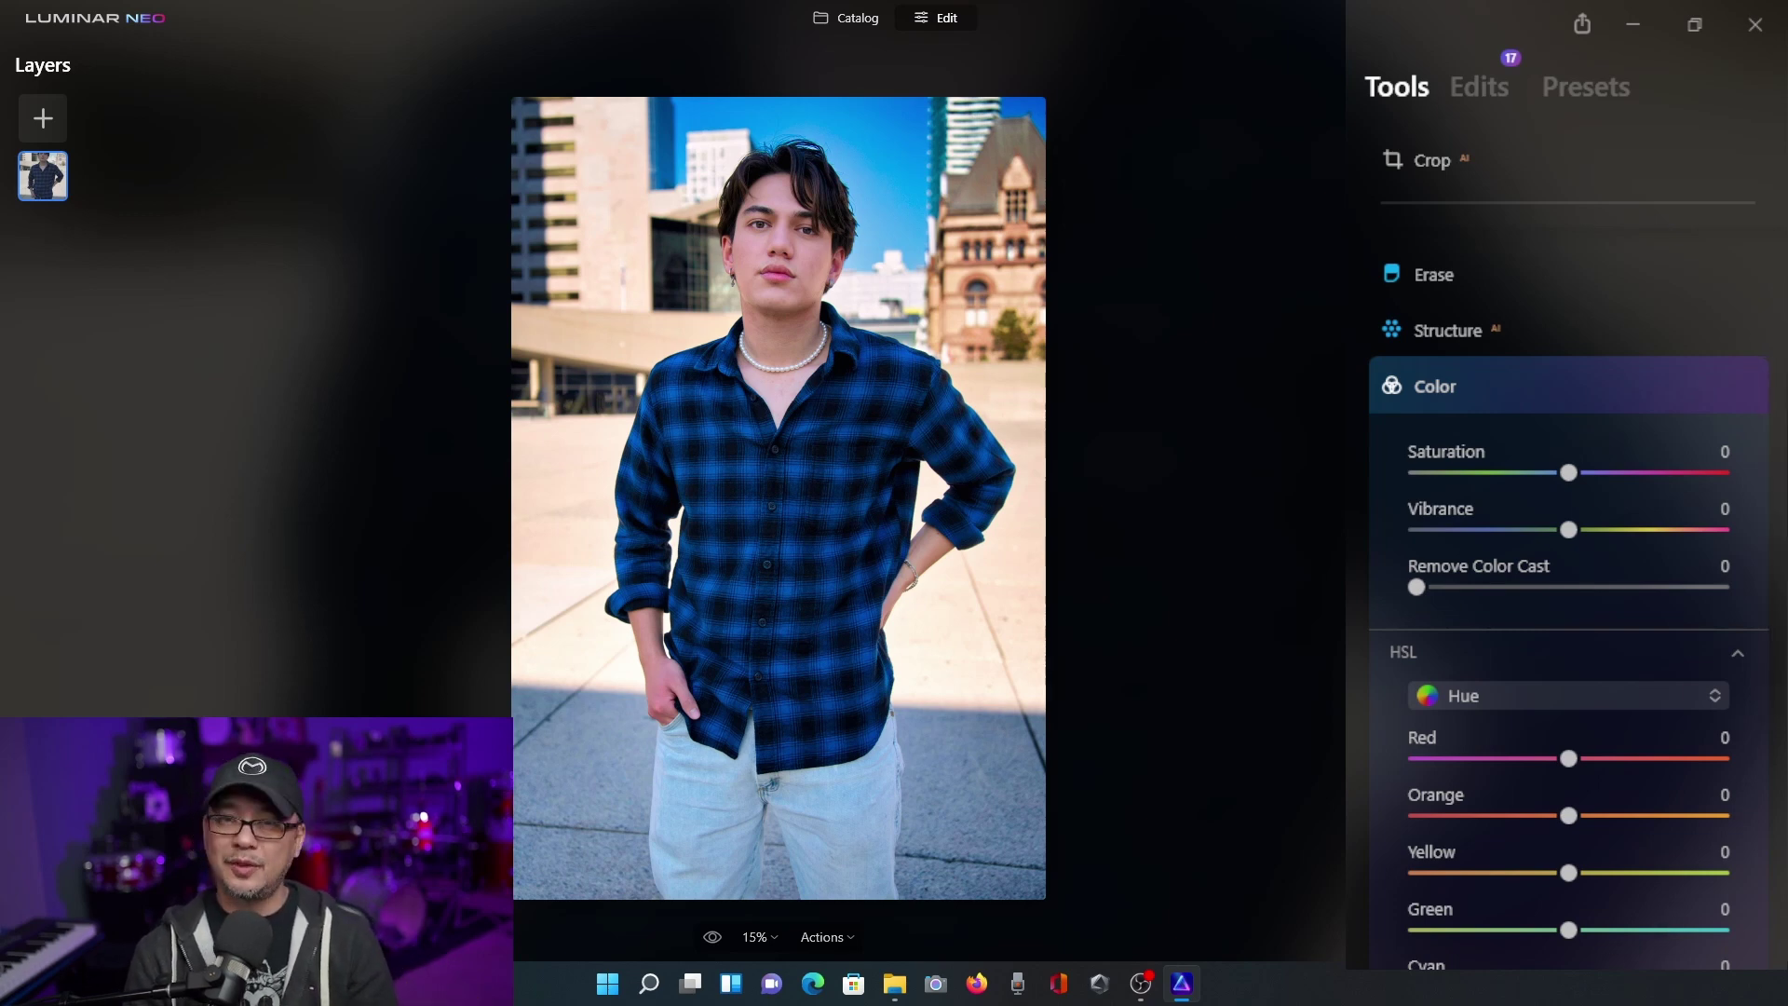
click(1540, 383)
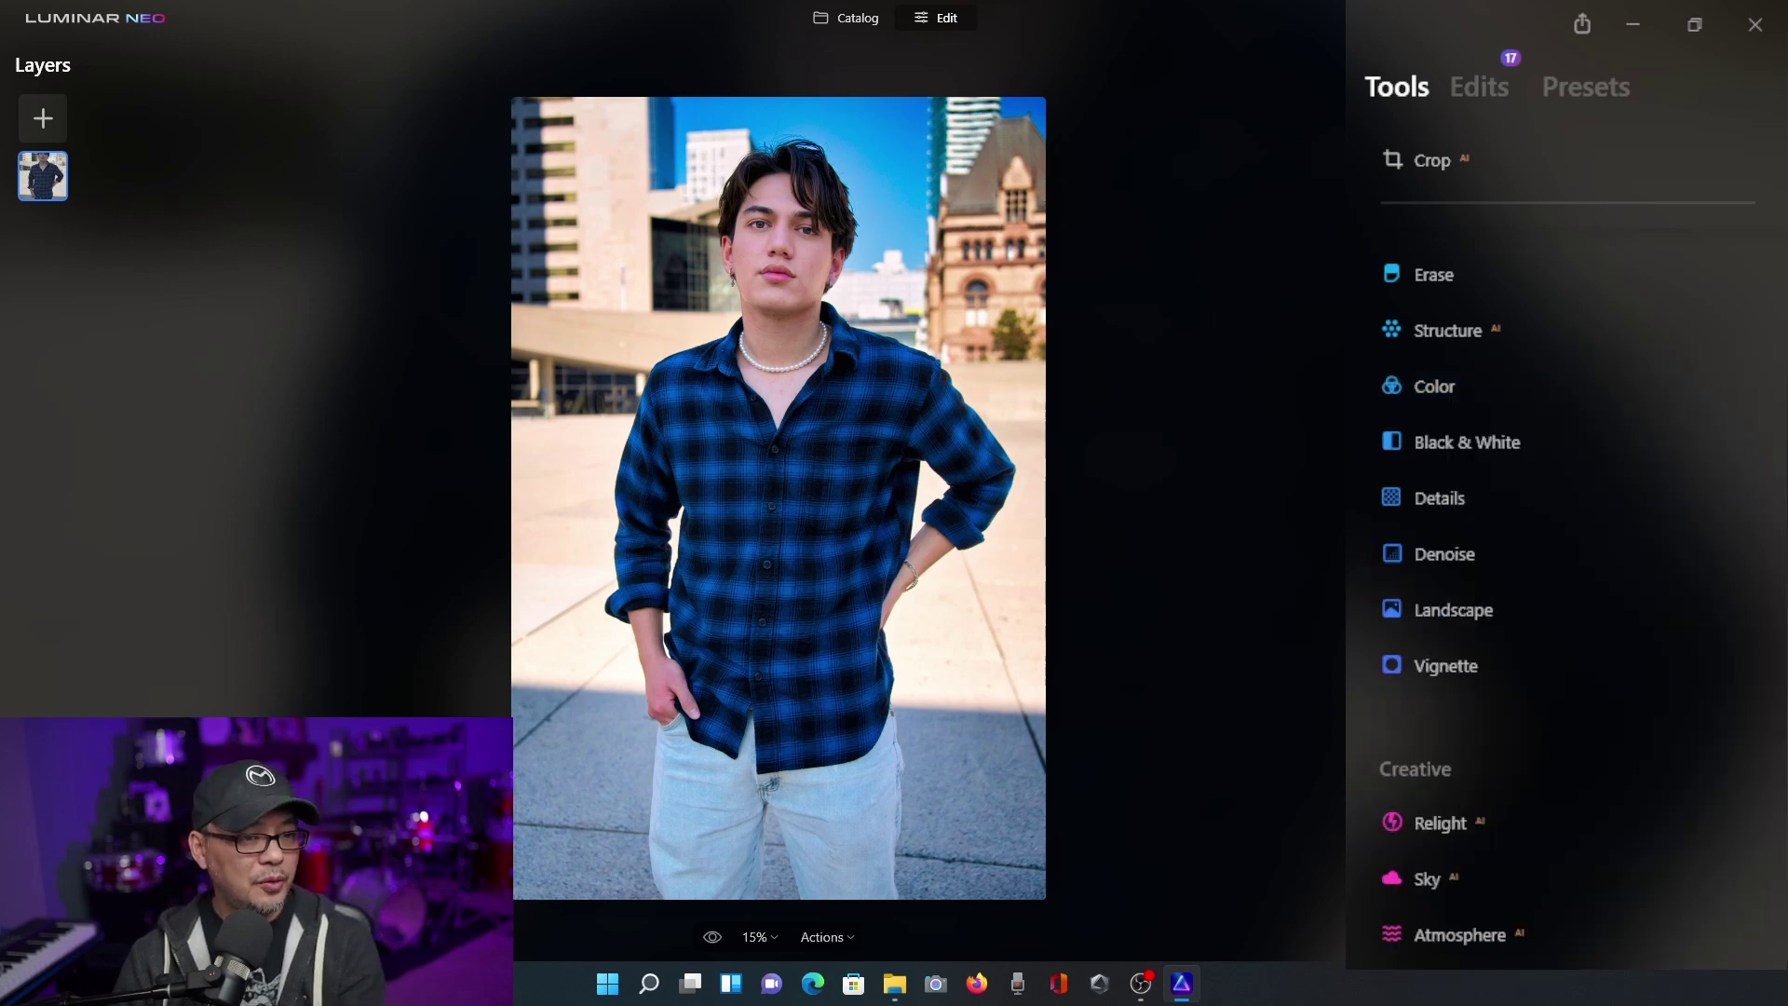